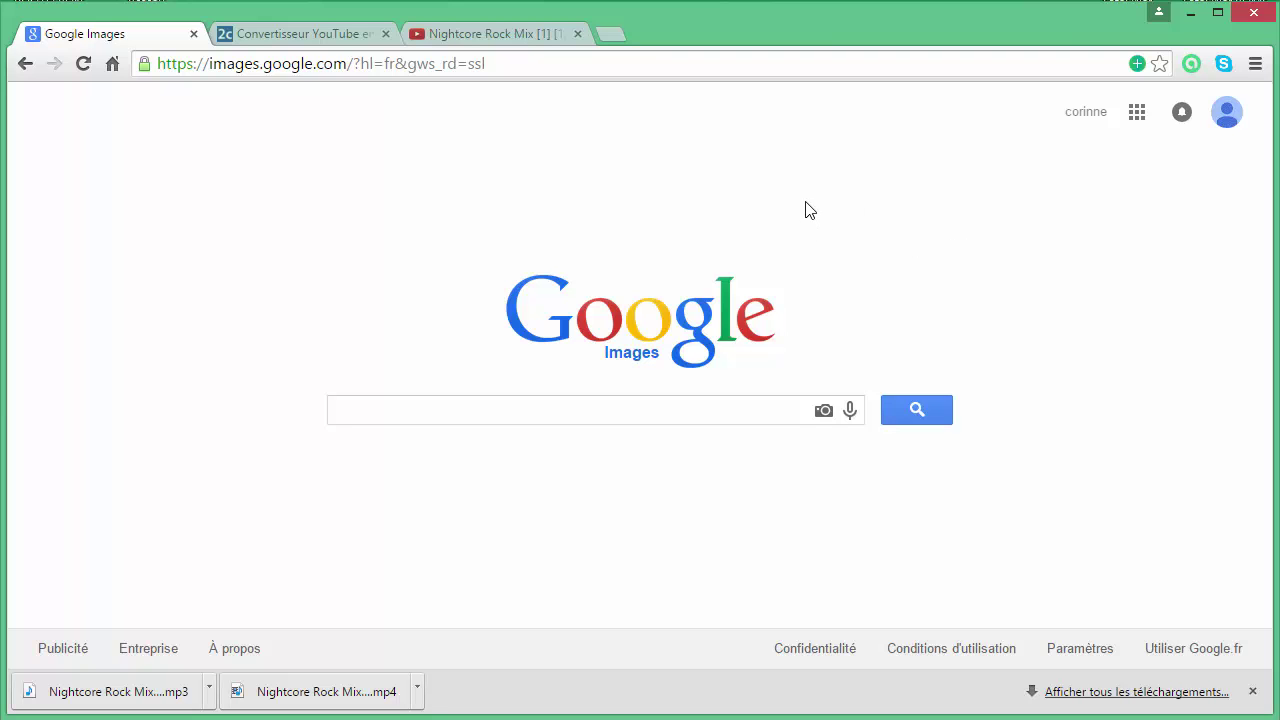
click(303, 33)
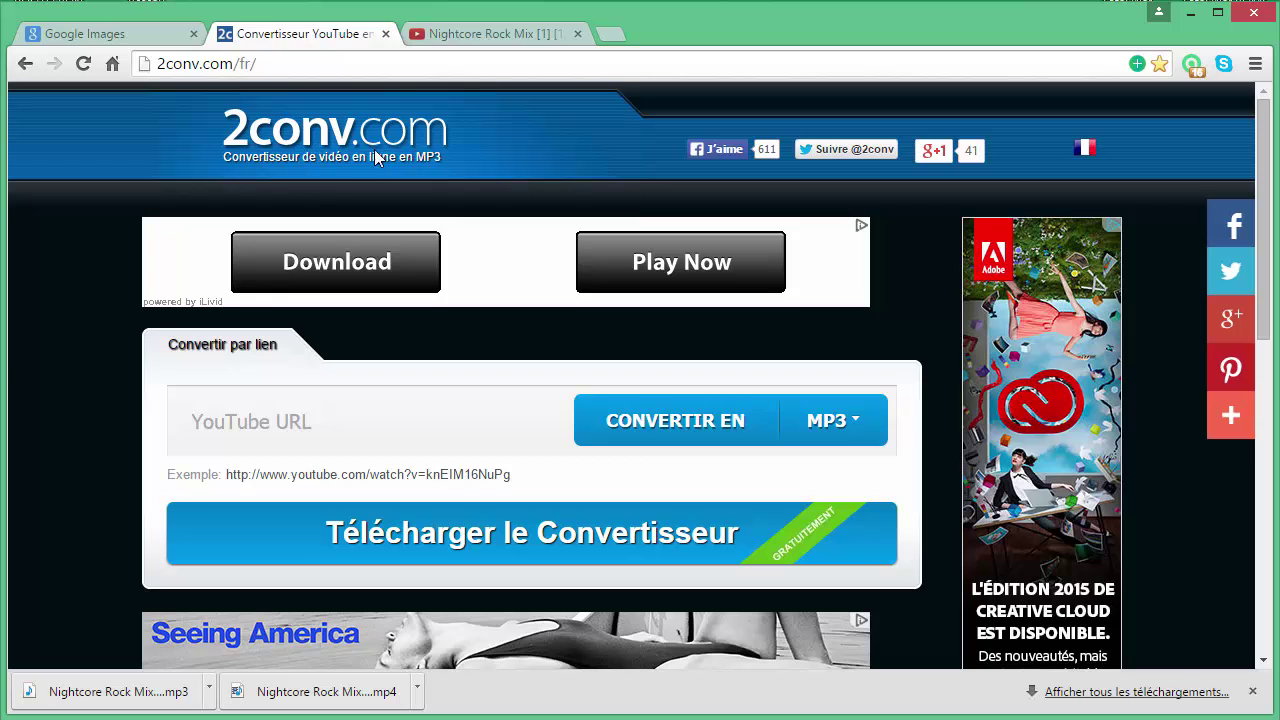
click(476, 33)
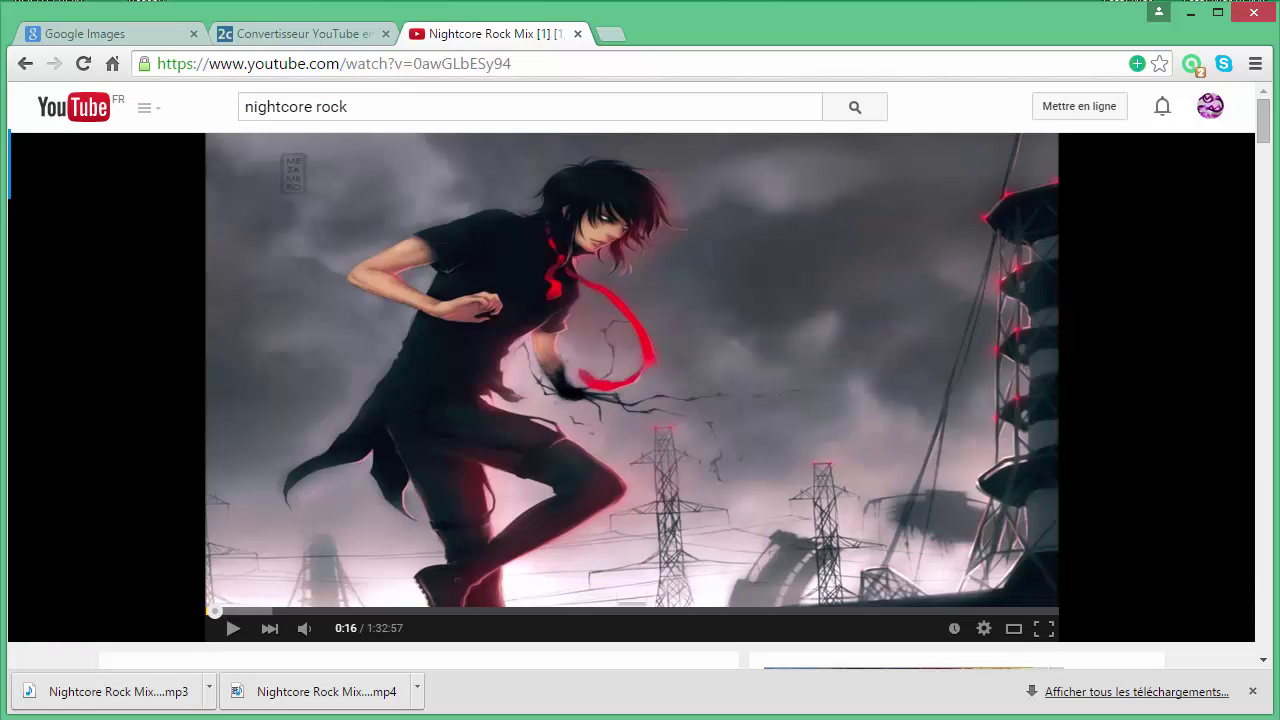
click(105, 36)
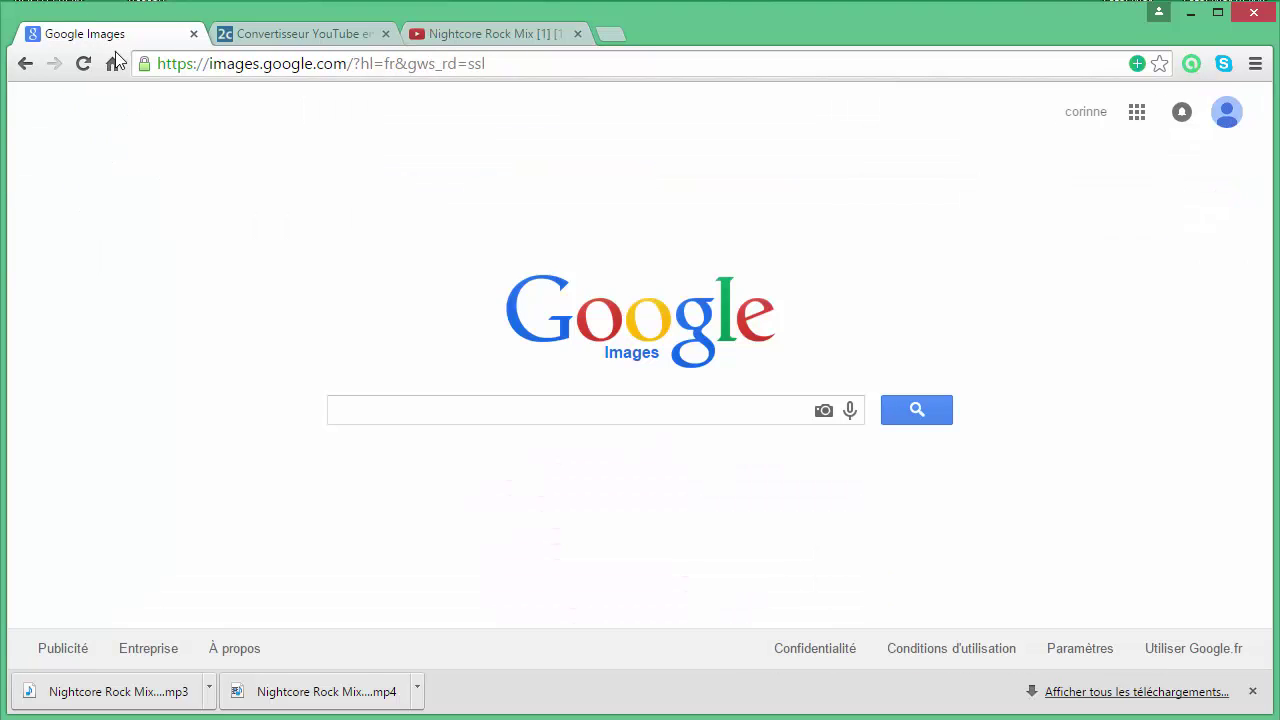
Search Google Images for "decor minecraft"
click(490, 418)
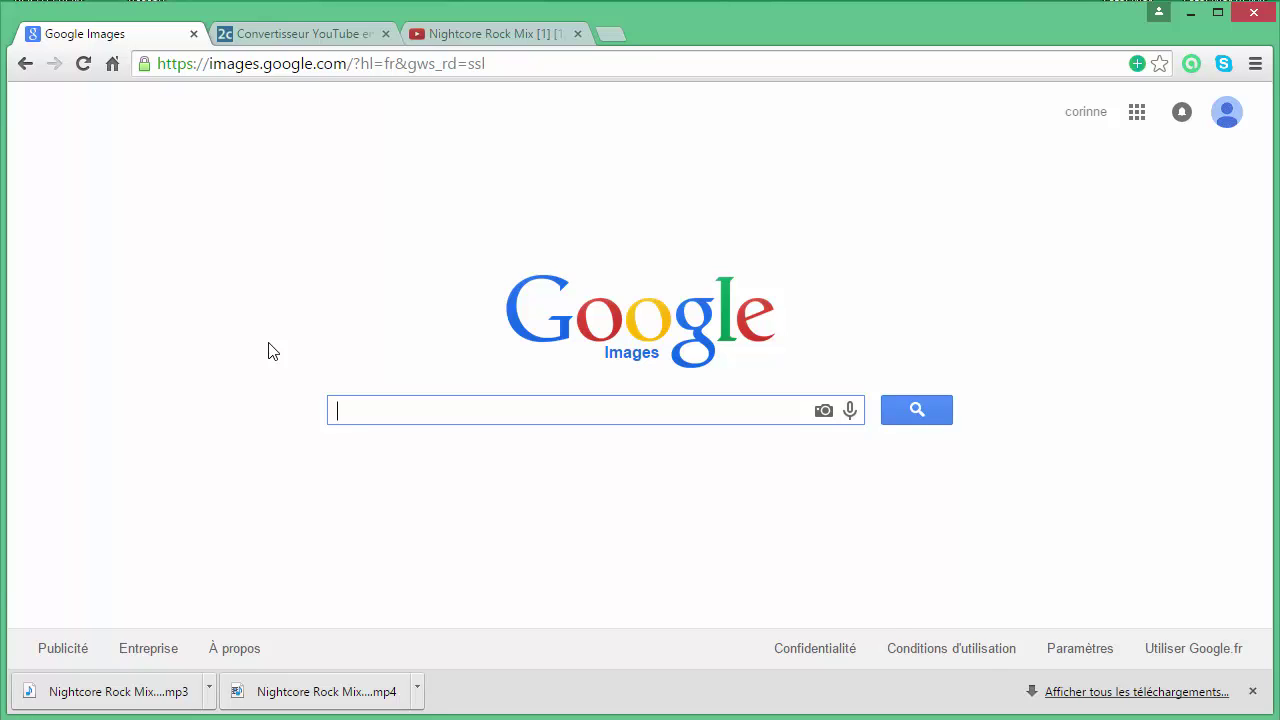
text(decor)
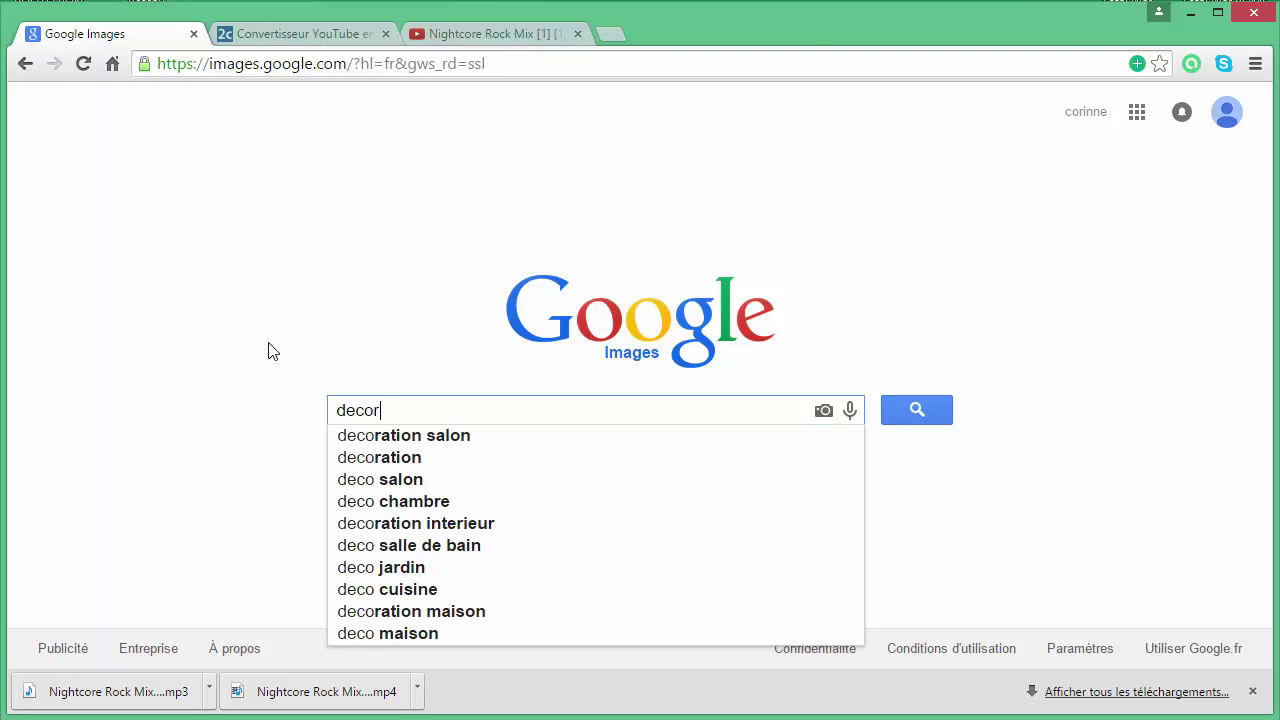
text( minecraft)
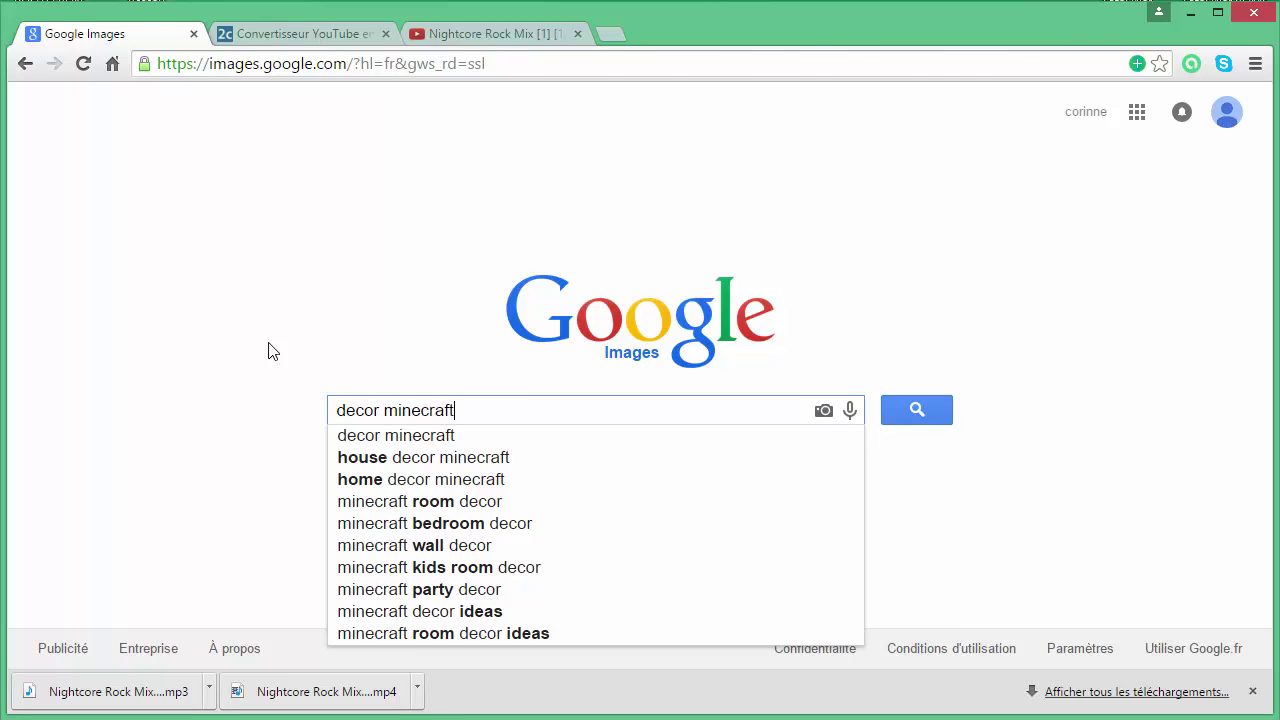
key(Return)
Browse the "decor minecraft" image results for a suitable background picture
scroll(534, 360, down, 4)
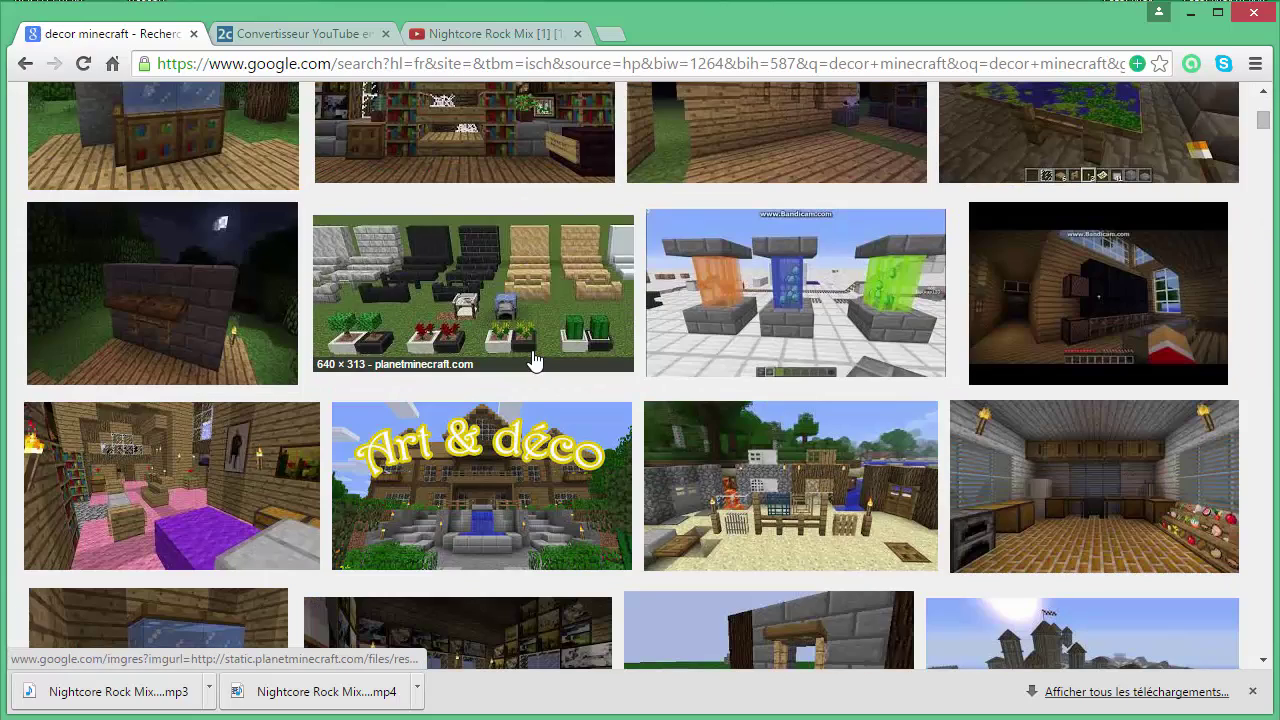
scroll(534, 360, down, 4)
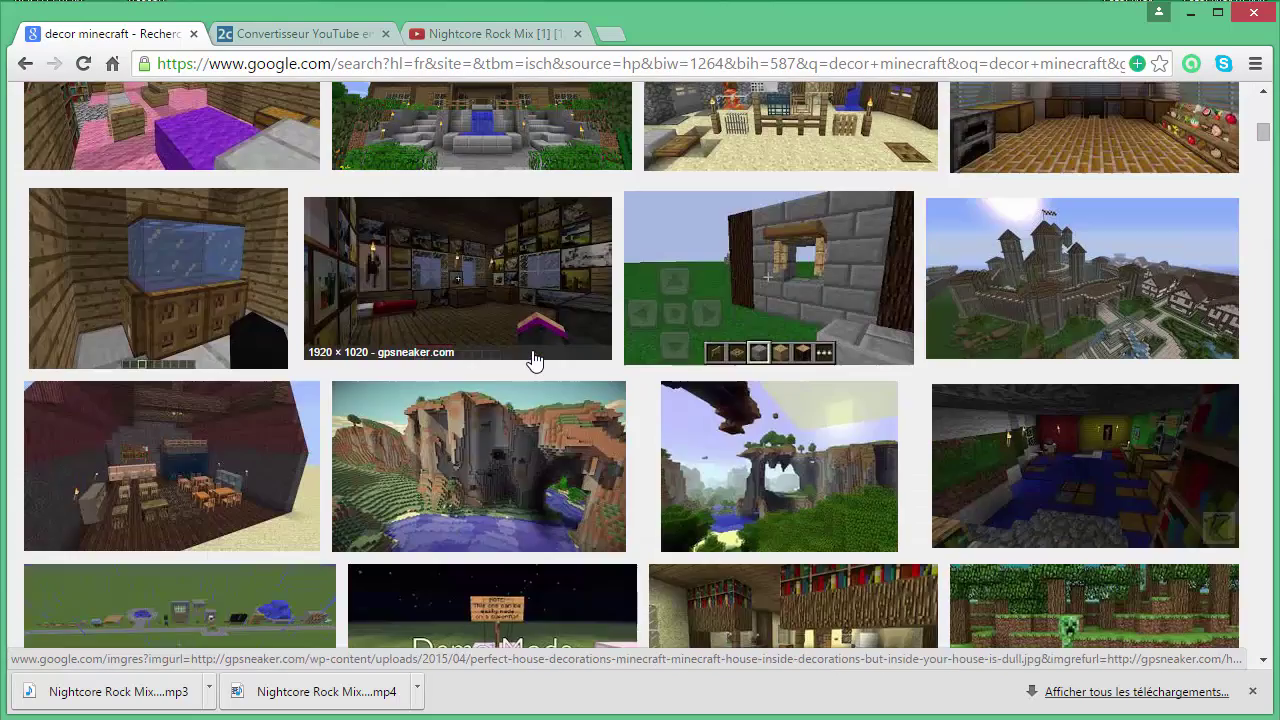
scroll(534, 360, down, 1)
scroll(534, 360, down, 2)
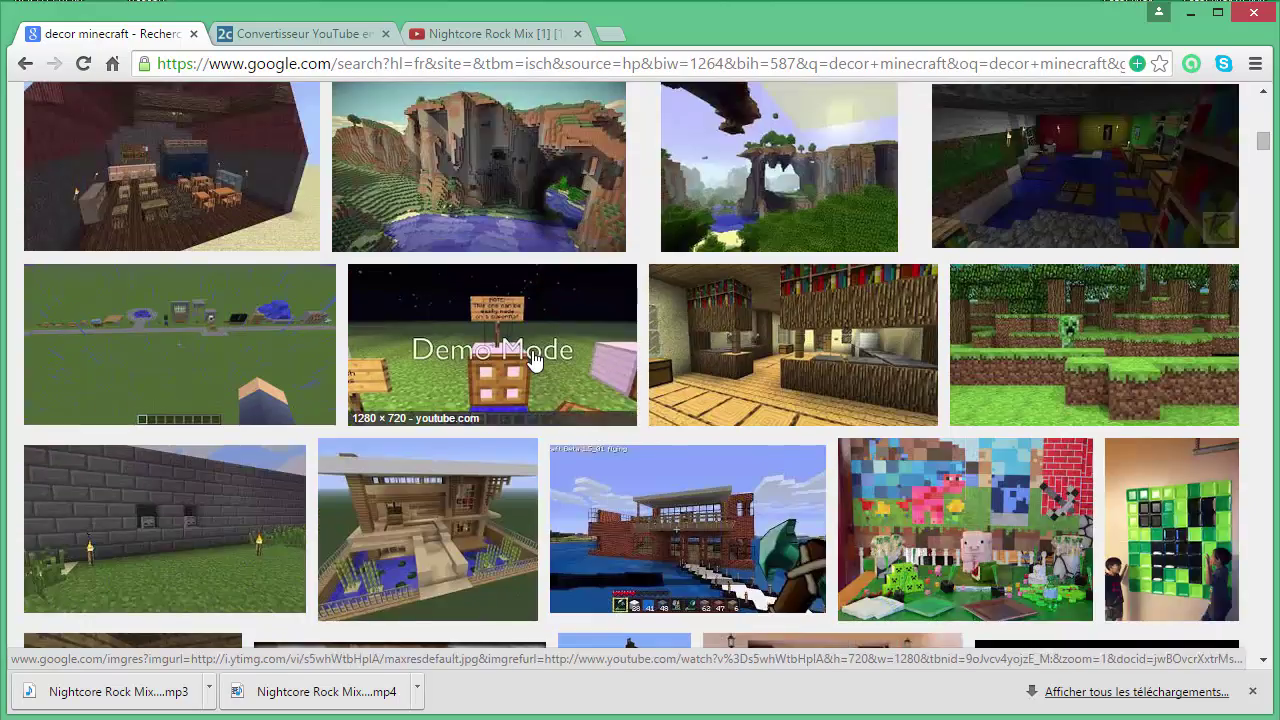
scroll(534, 360, down, 4)
scroll(534, 360, down, 2)
scroll(534, 360, up, 2)
scroll(534, 354, up, 5)
scroll(560, 345, up, 3)
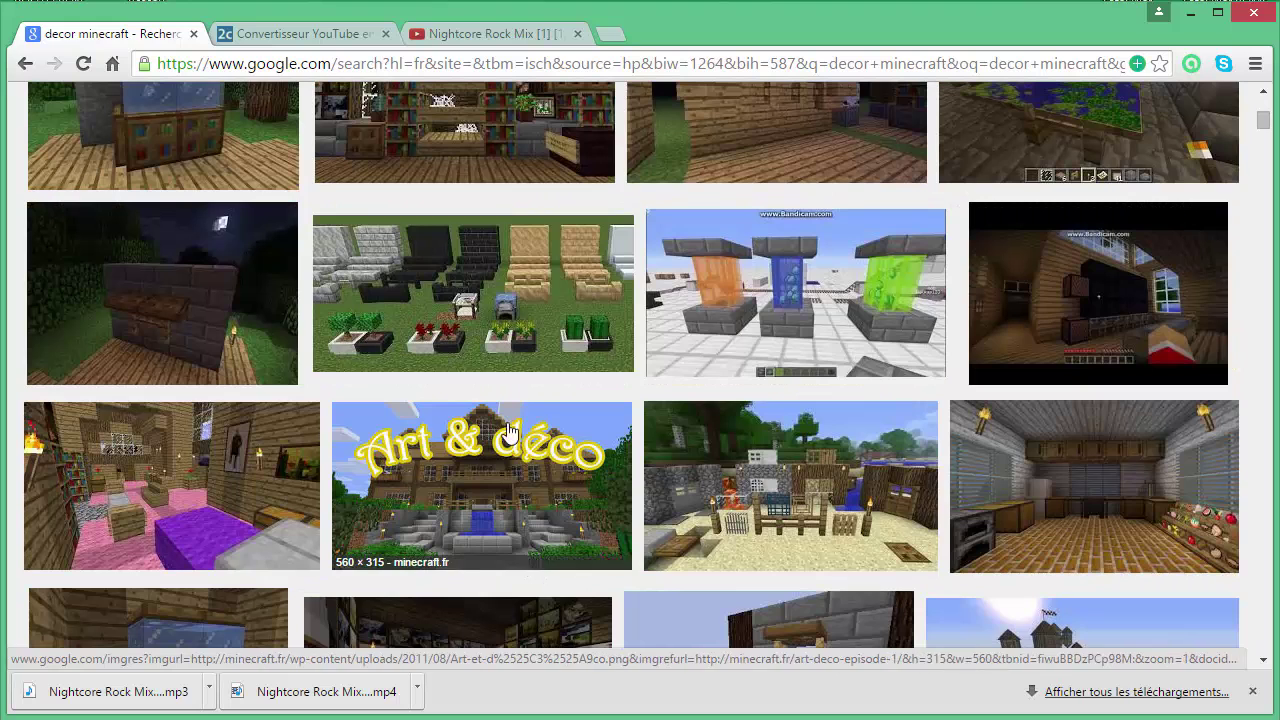
scroll(580, 430, up, 5)
scroll(580, 430, down, 1)
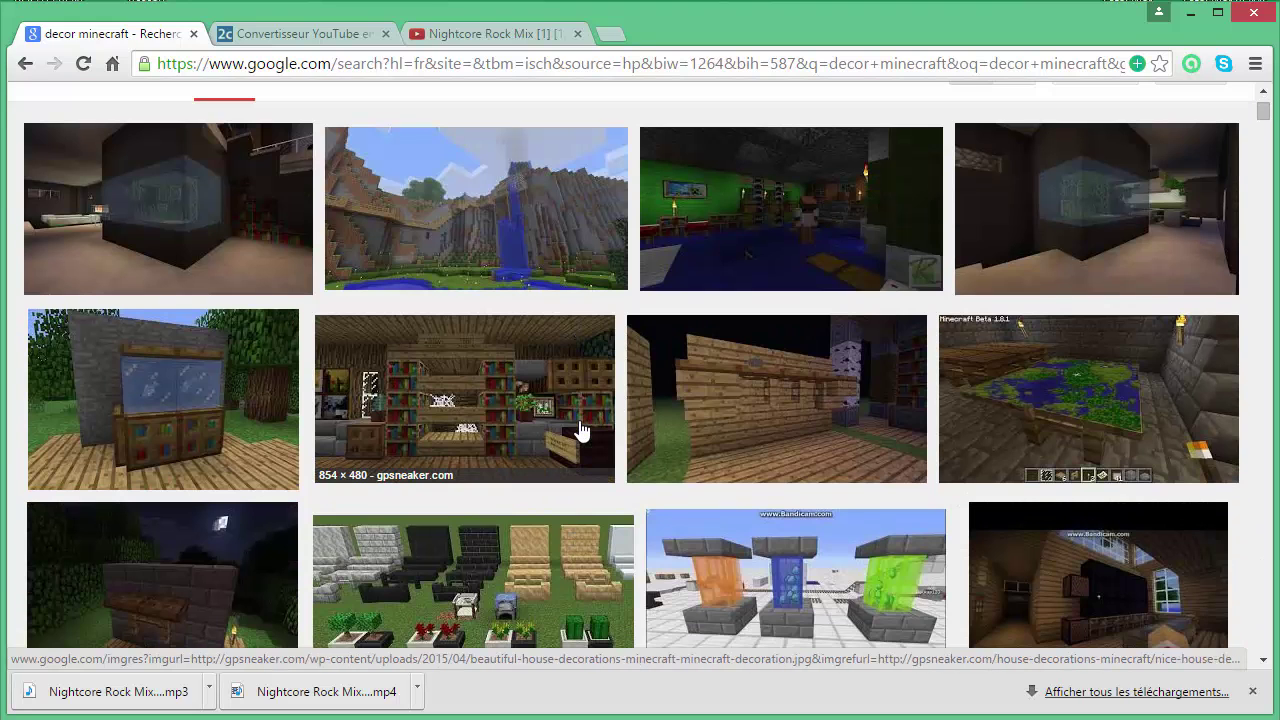
scroll(580, 430, down, 2)
scroll(580, 430, up, 3)
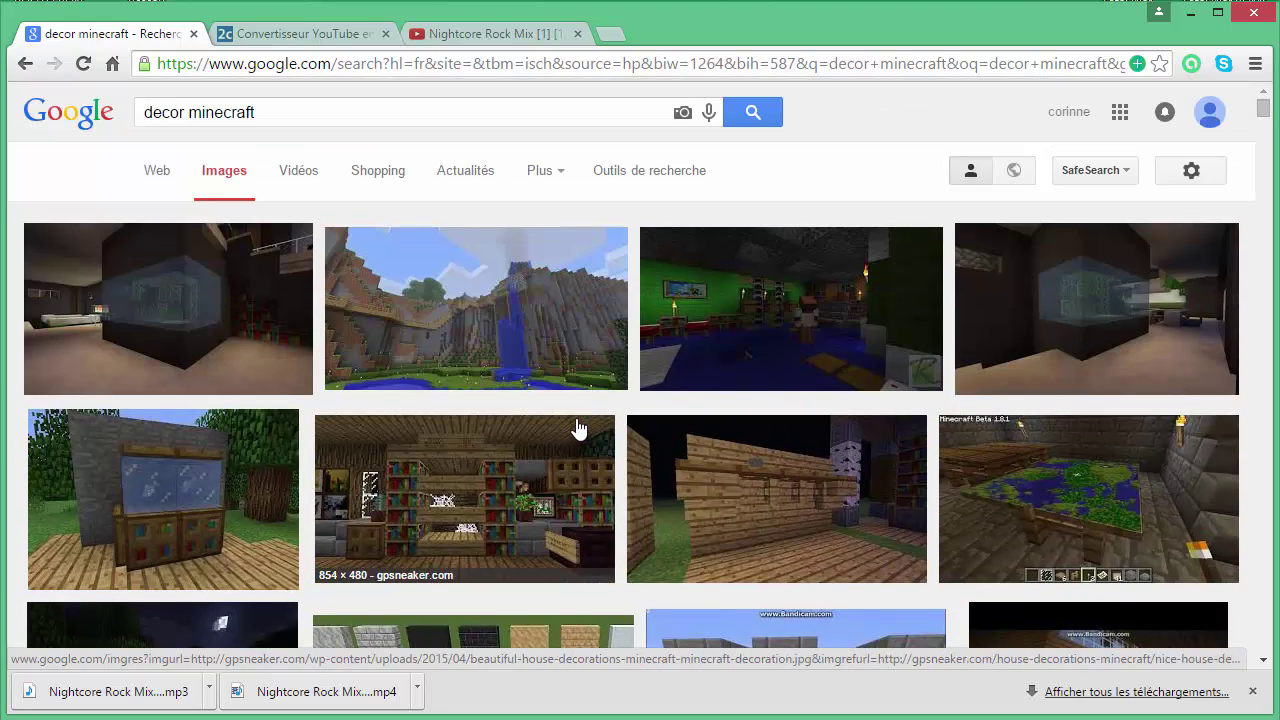
Copy the cliff and waterfall picture from the results and paste it as a new image in PhotoFiltre Studio X
right_click(461, 293)
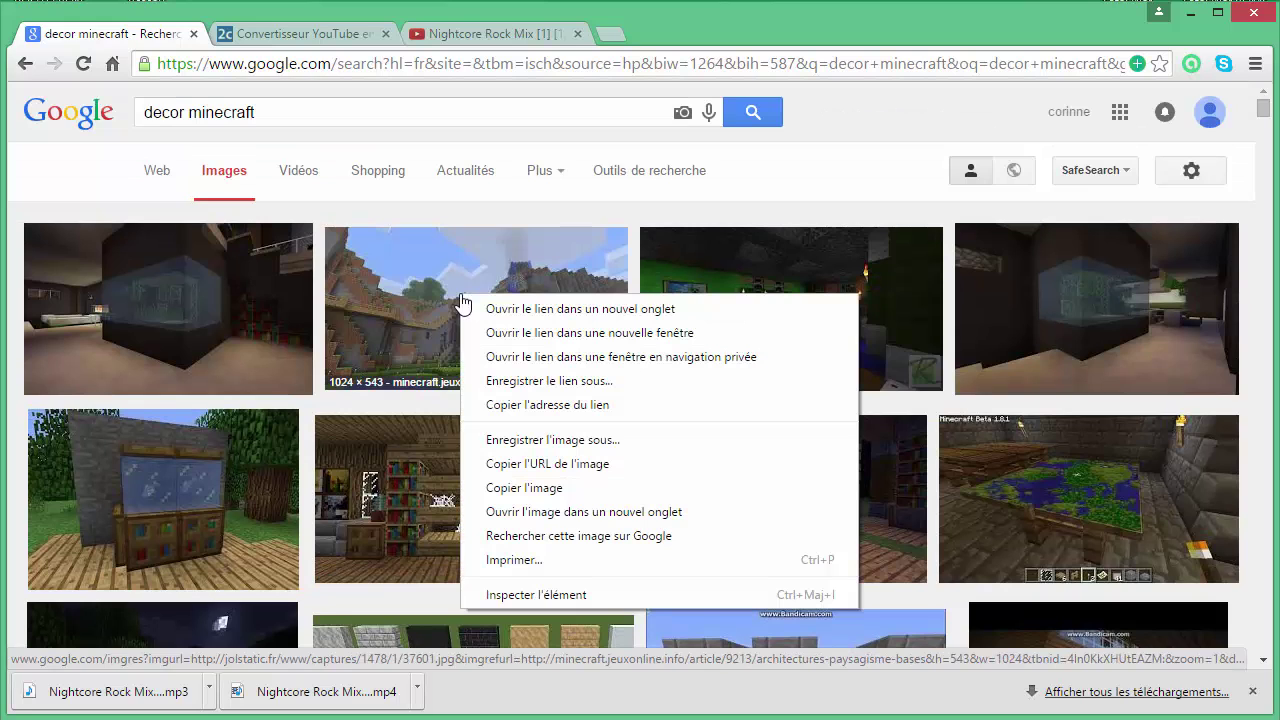
click(505, 488)
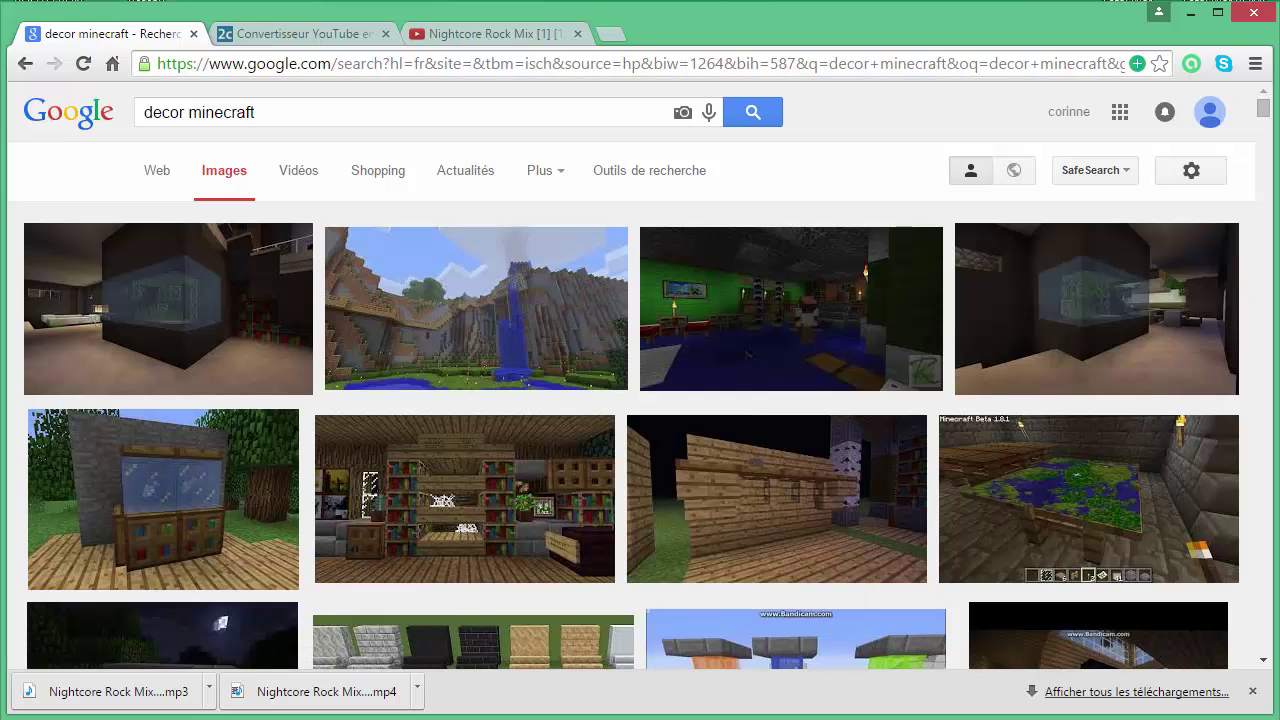
click(158, 700)
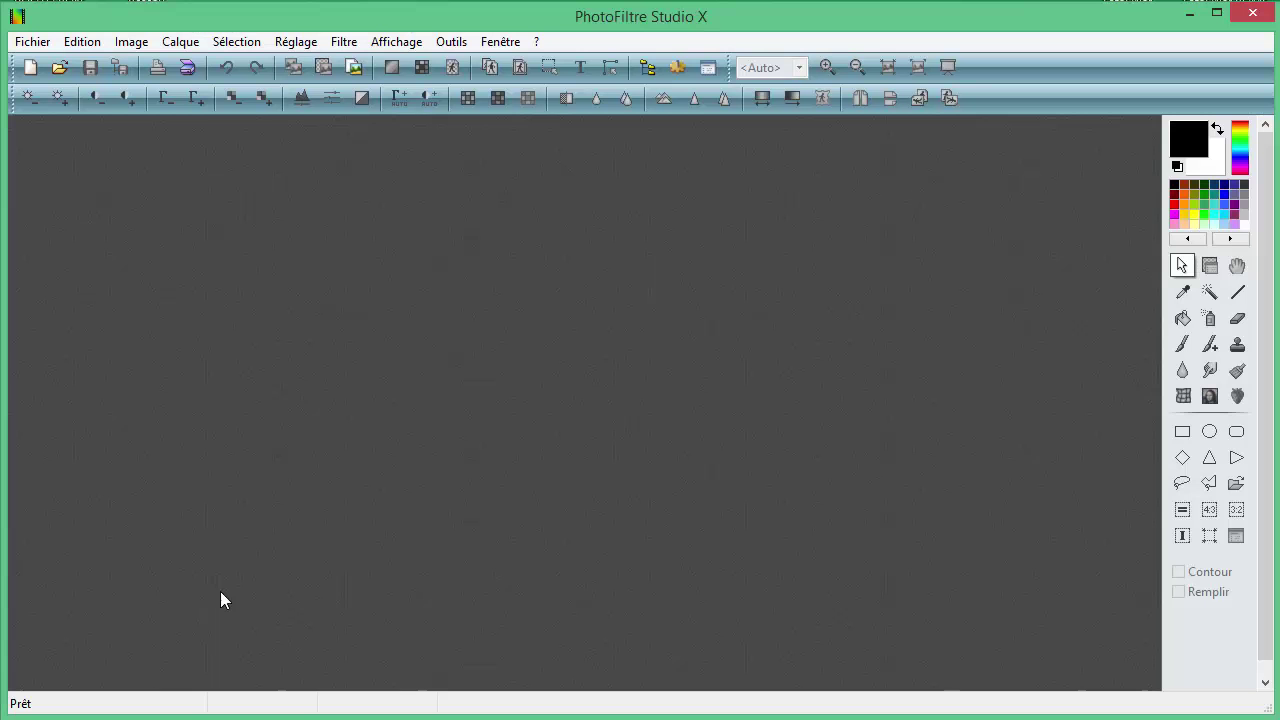
right_click(393, 316)
click(432, 363)
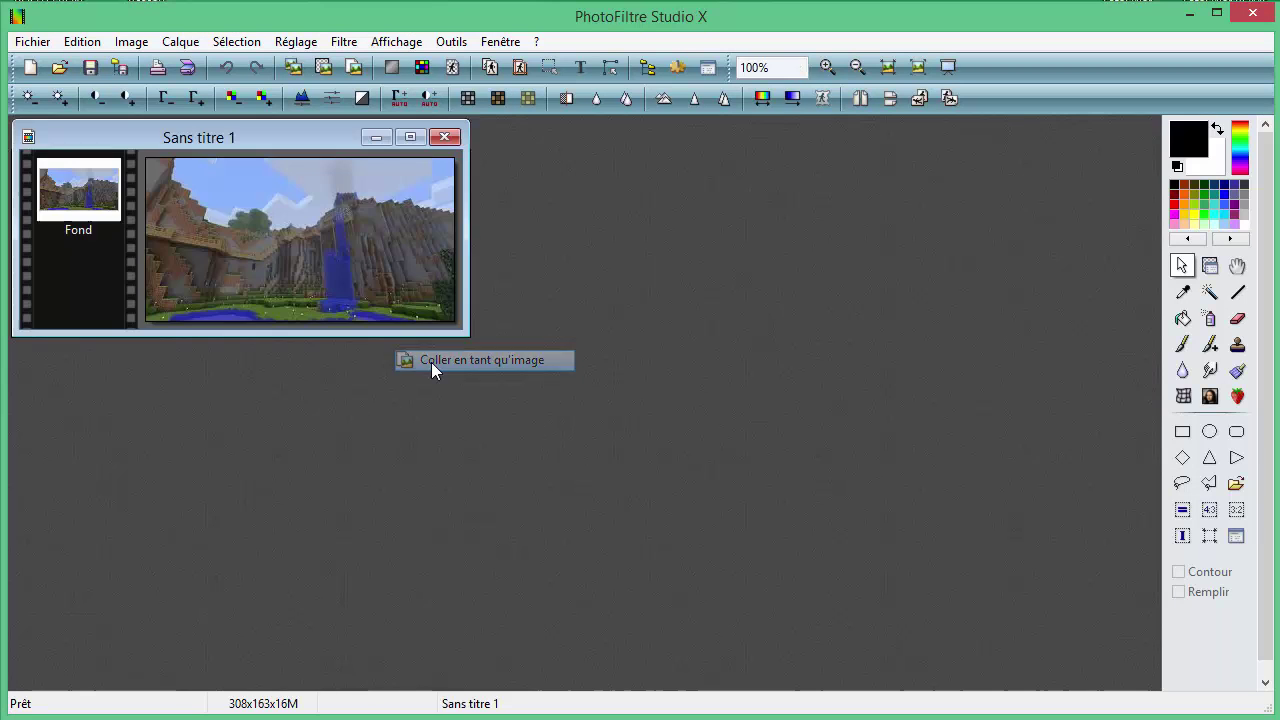
Maximize the landscape image's window and zoom it to 300%
scroll(500, 323, up, 1)
scroll(571, 319, down, 1)
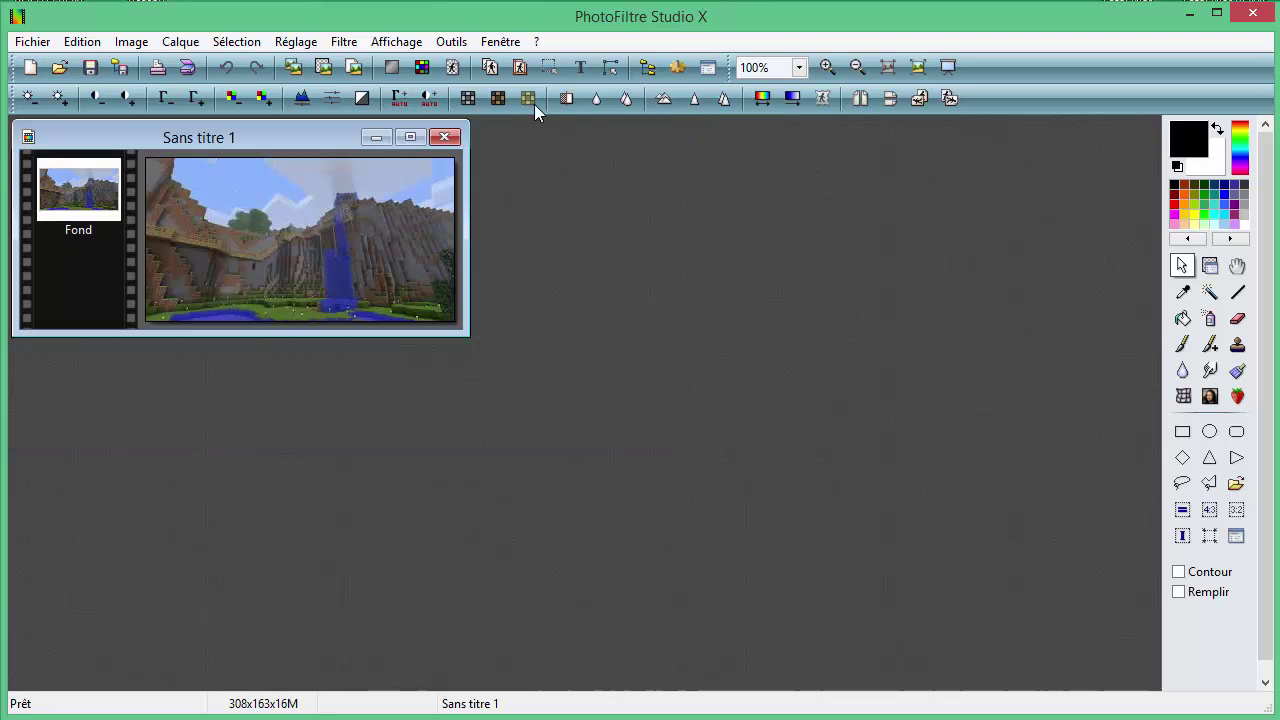
click(409, 137)
scroll(492, 216, up, 2)
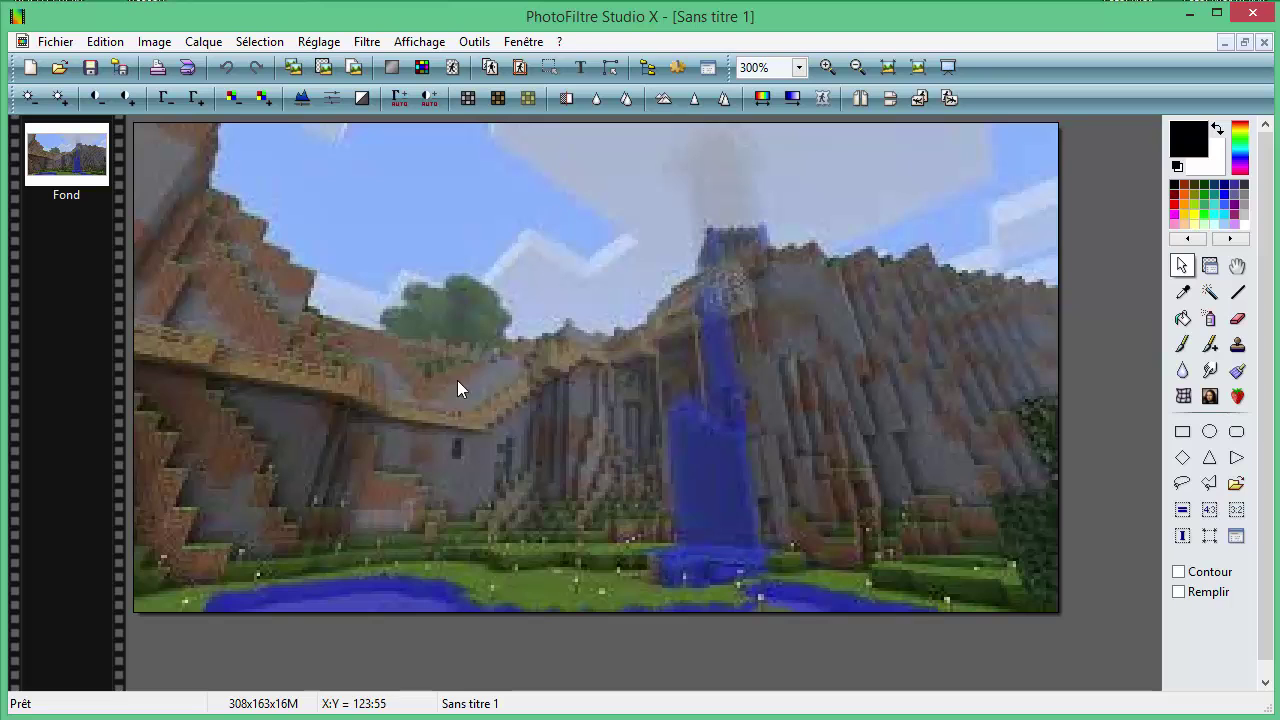
Return to Google Images in the browser and search for "feuille blanche"
click(165, 718)
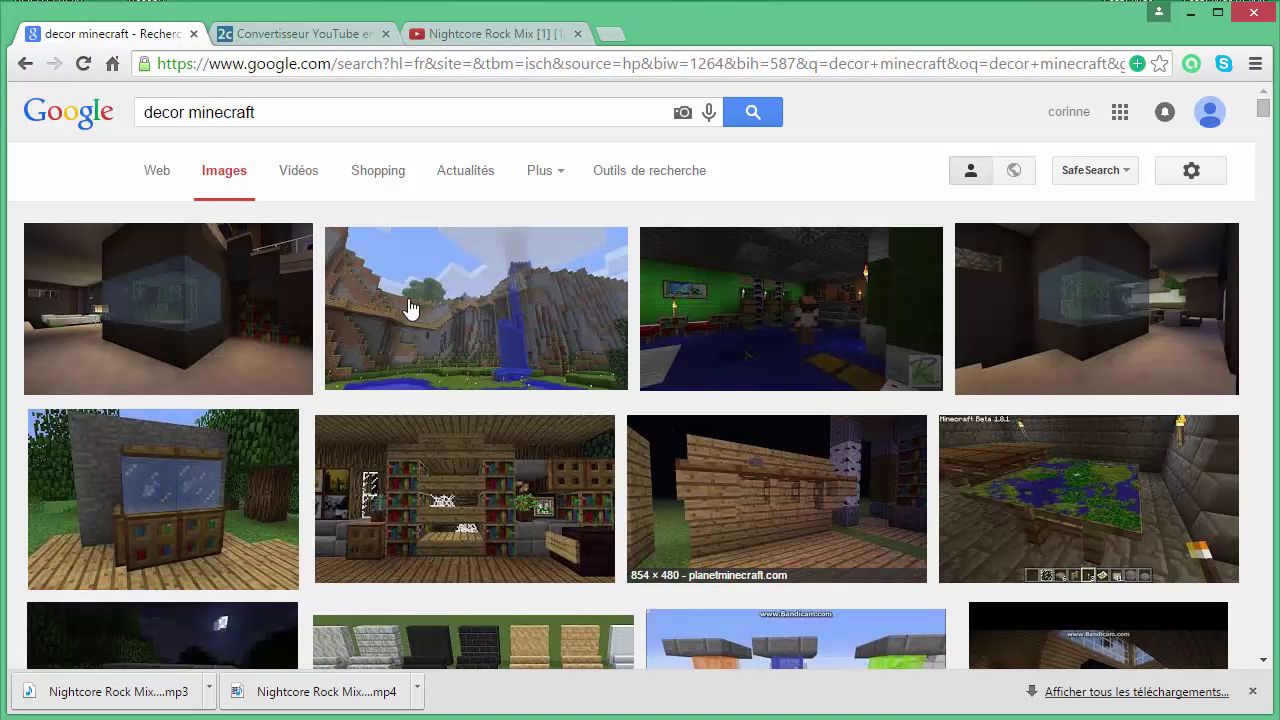
drag(320, 112, 117, 118)
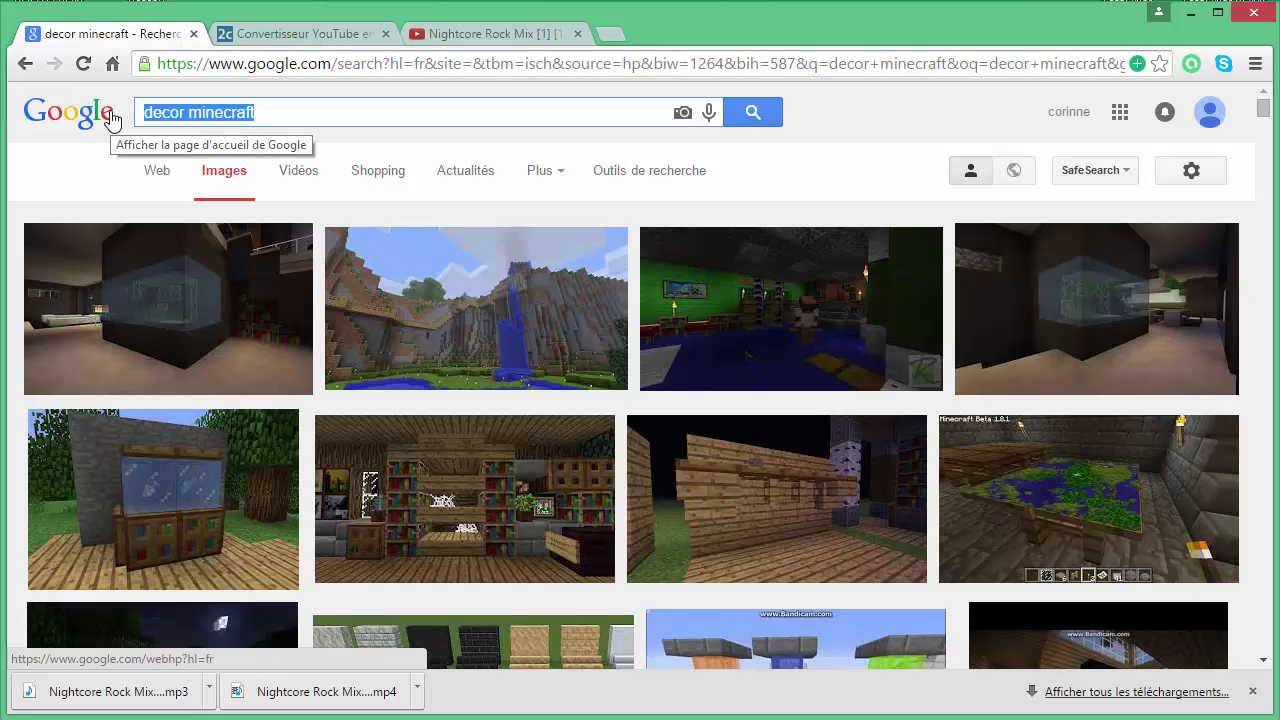
text(fe)
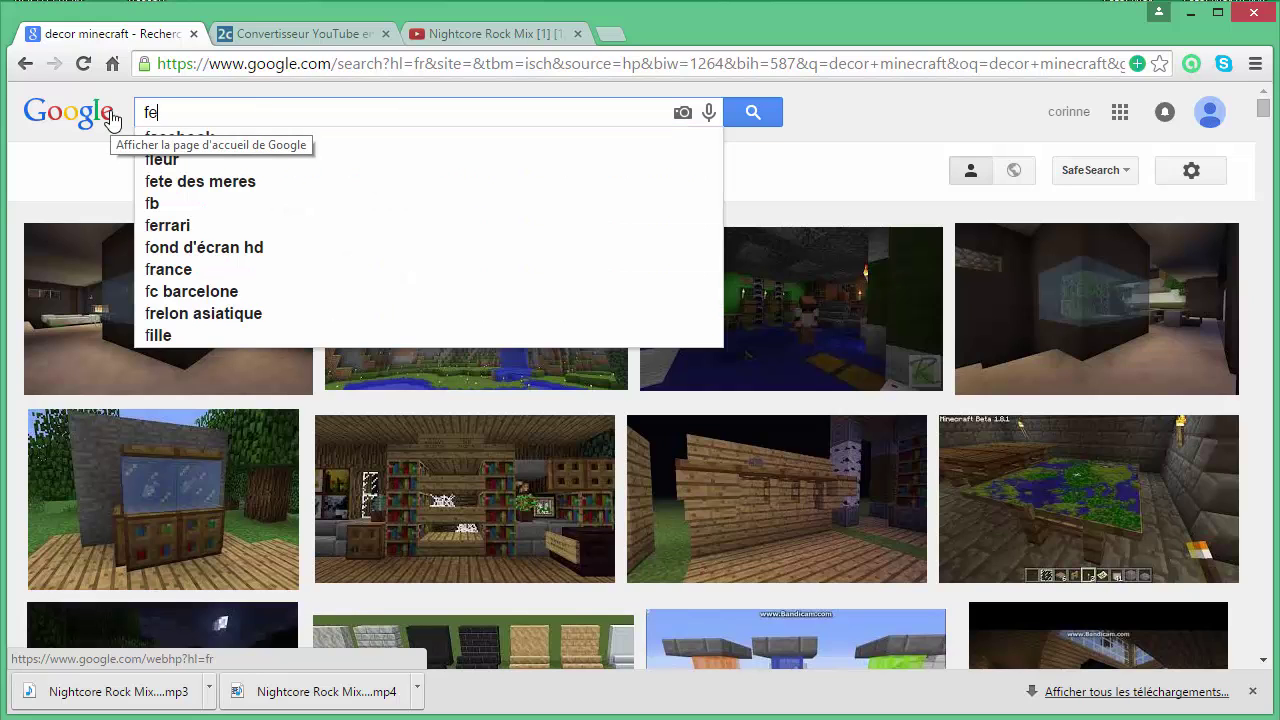
text(uillle)
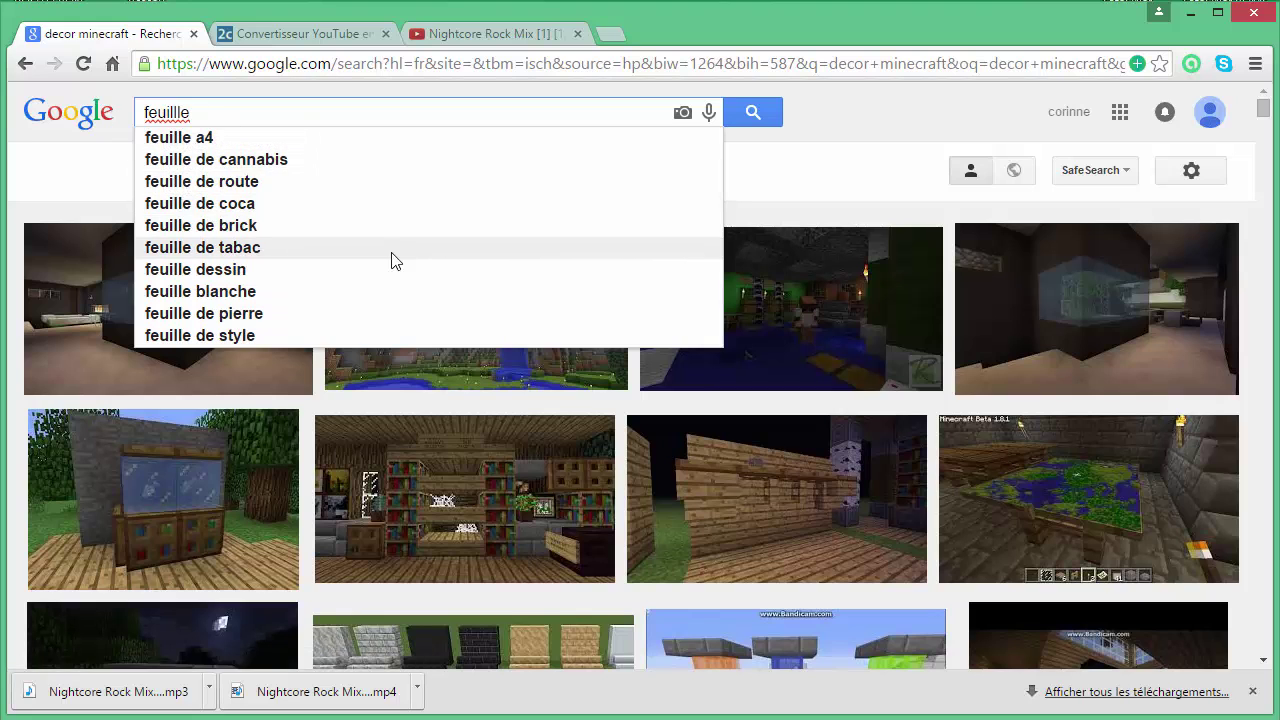
click(200, 291)
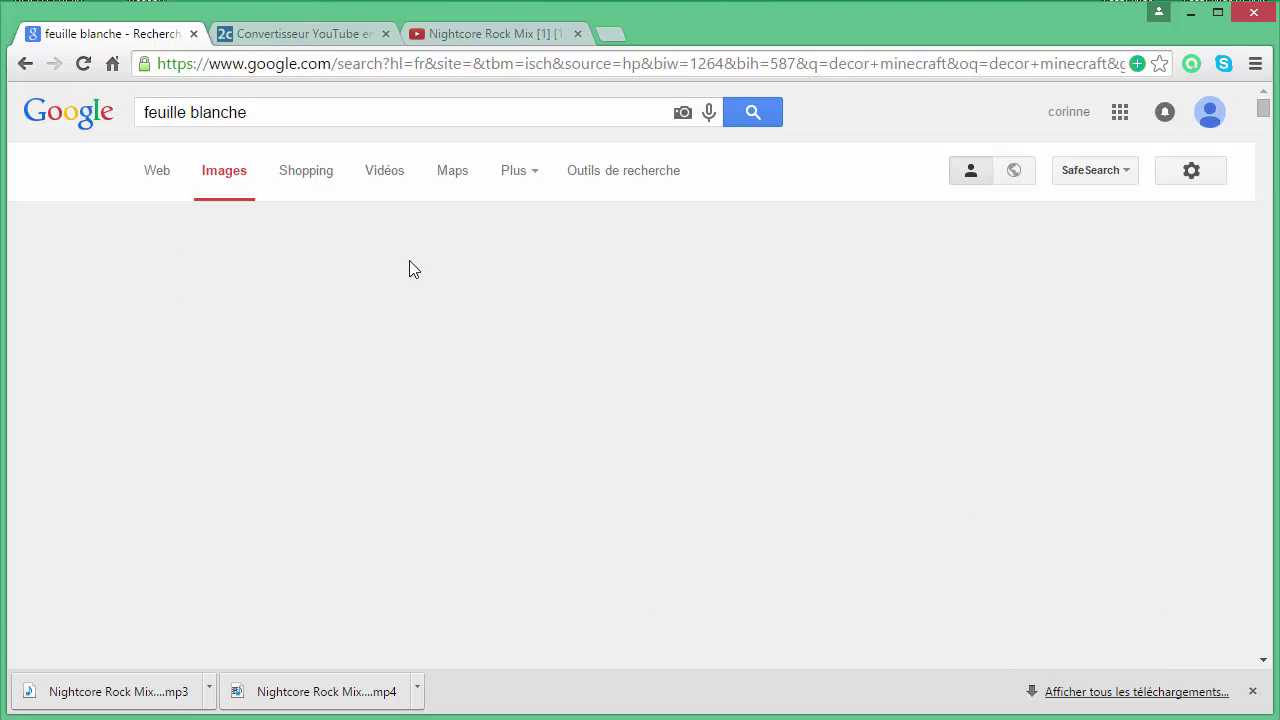
Copy the landscape-format blank sheet with a thin dark border and paste it onto the waterfall image in PhotoFiltre Studio X
scroll(443, 277, down, 3)
scroll(551, 271, up, 2)
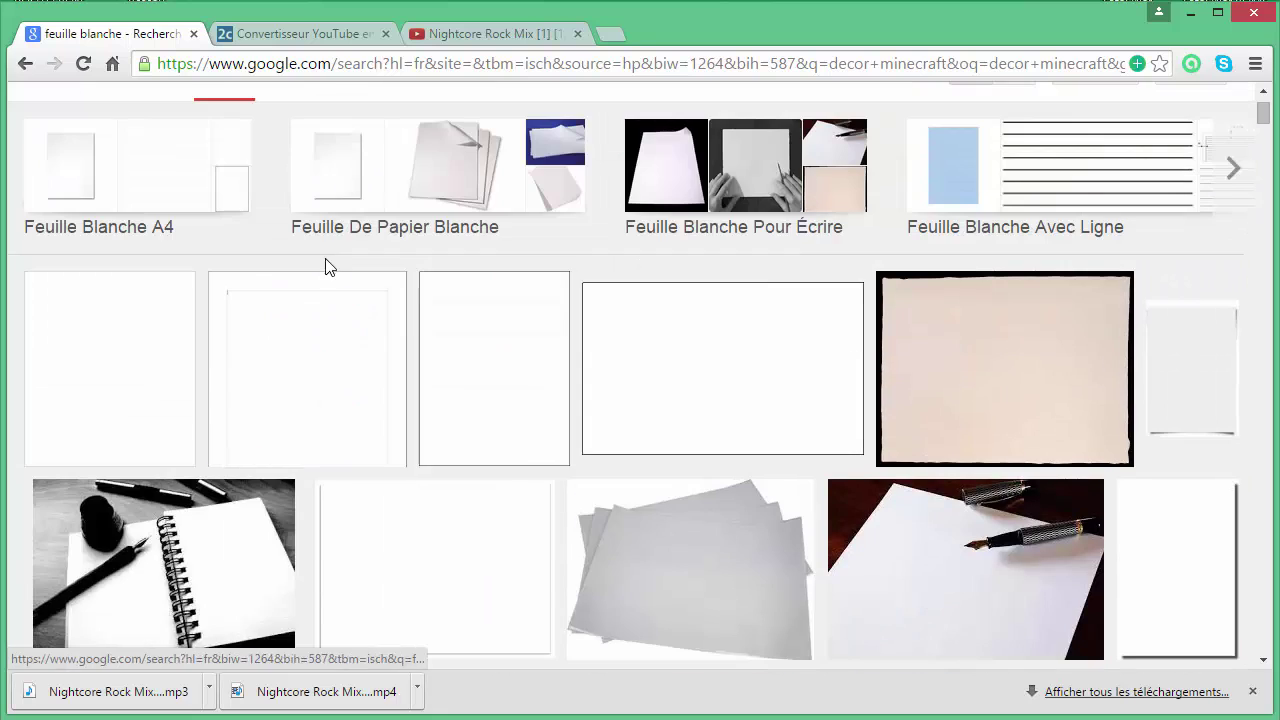
right_click(677, 352)
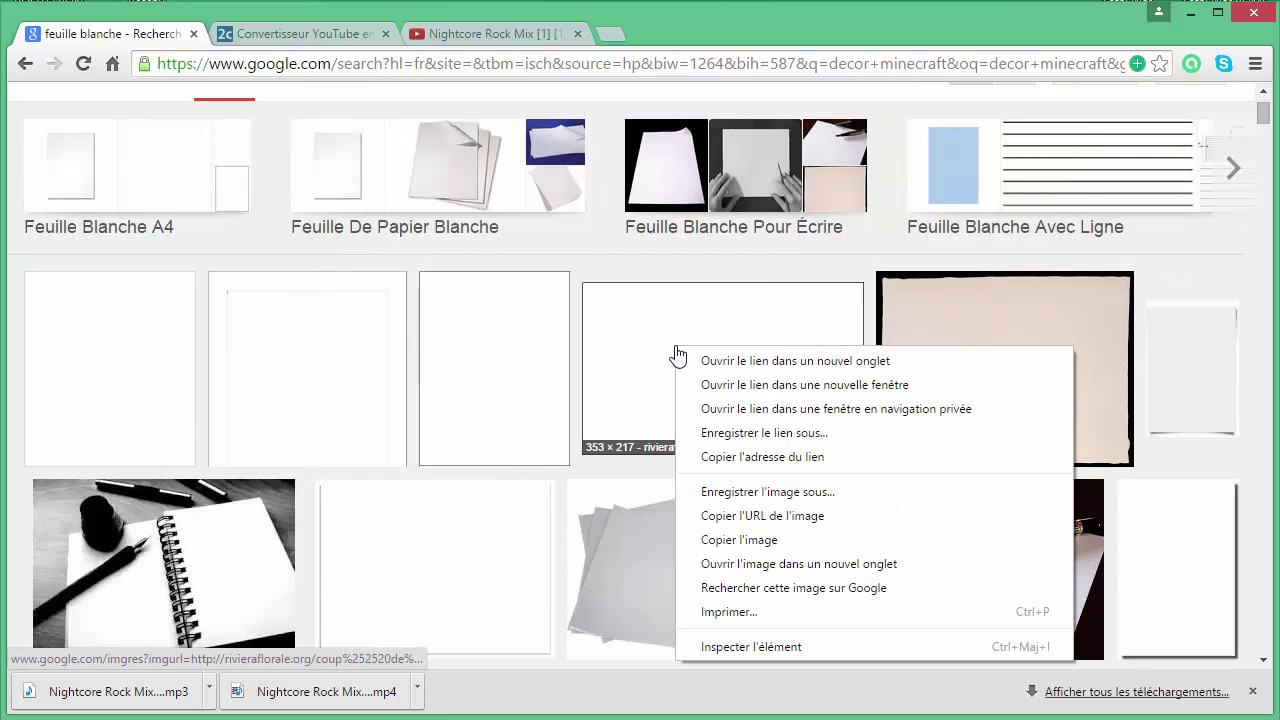
click(737, 541)
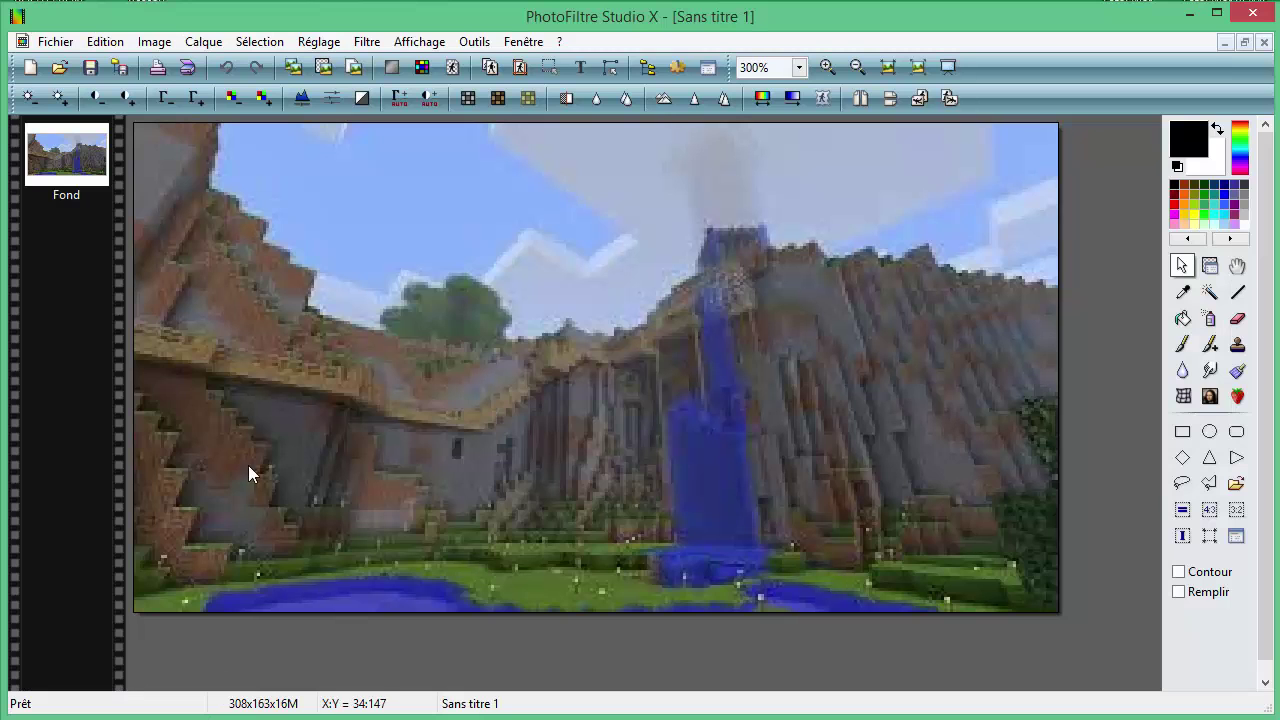
right_click(430, 359)
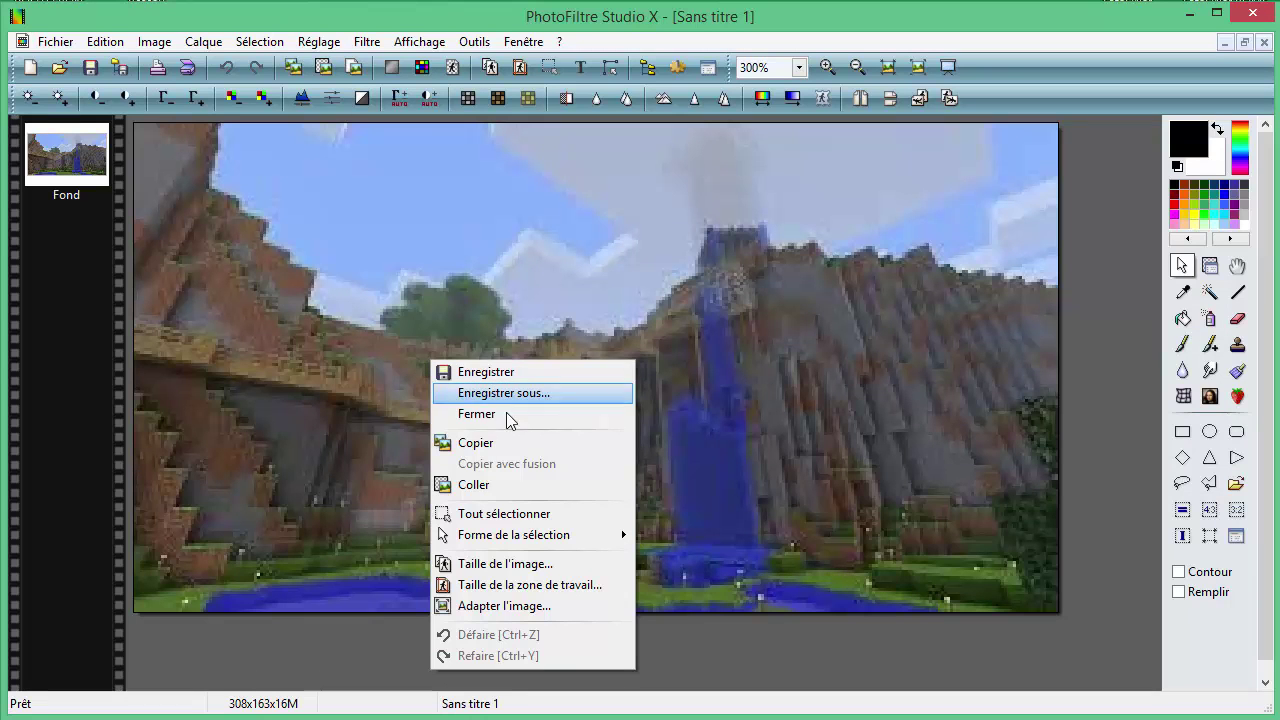
click(474, 486)
Resize the white sheet layer down to about 107 × 66 px, keeping its proportions
drag(846, 306, 715, 285)
right_click(463, 294)
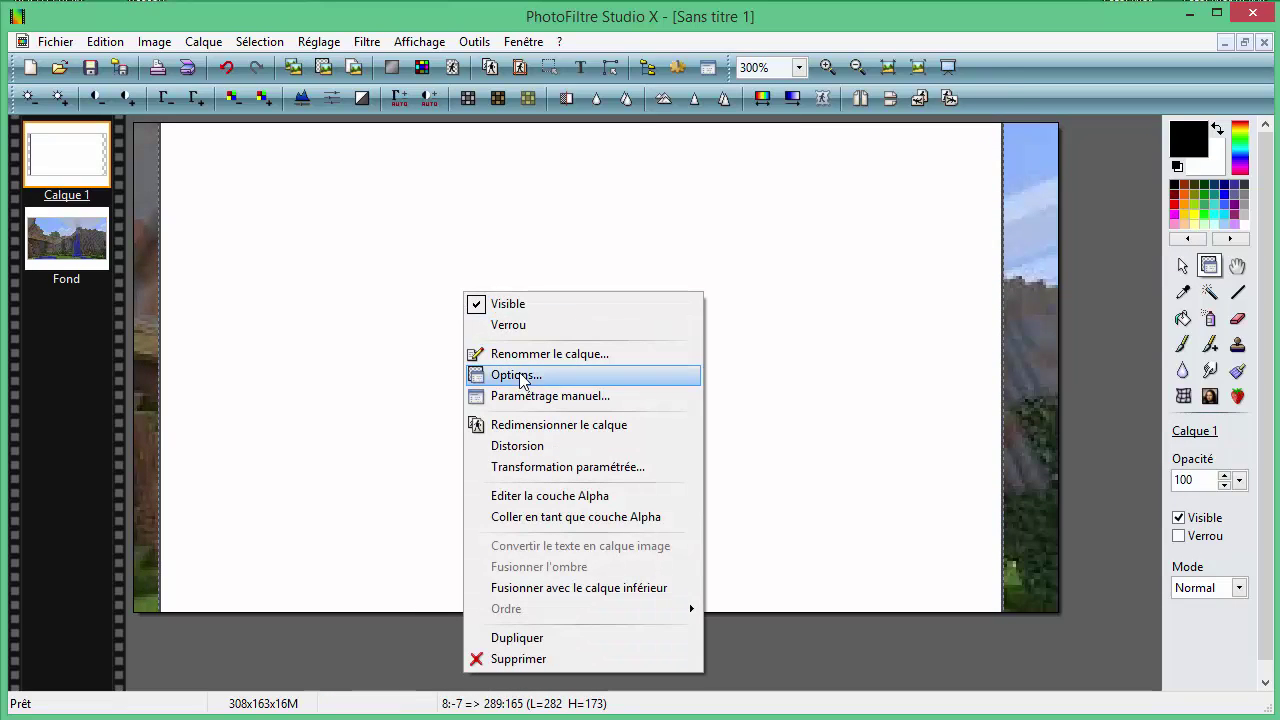
click(623, 430)
drag(730, 260, 676, 320)
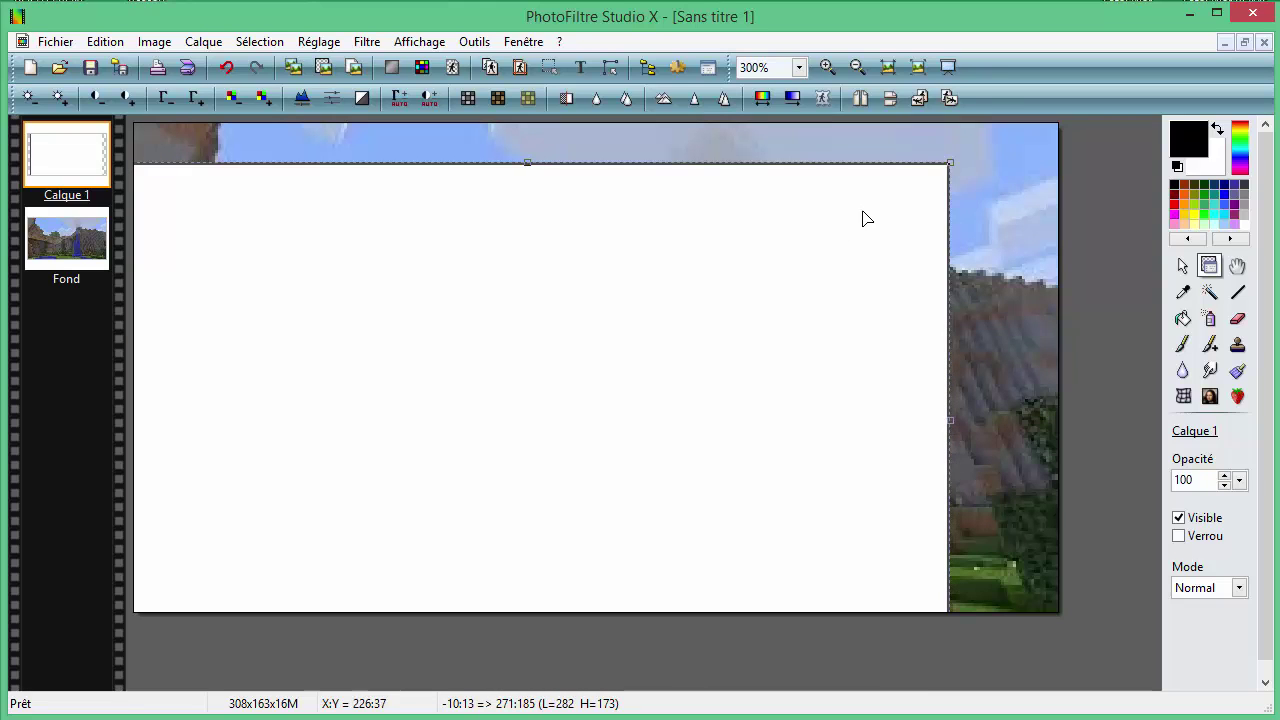
drag(952, 164, 499, 438)
drag(465, 525, 677, 356)
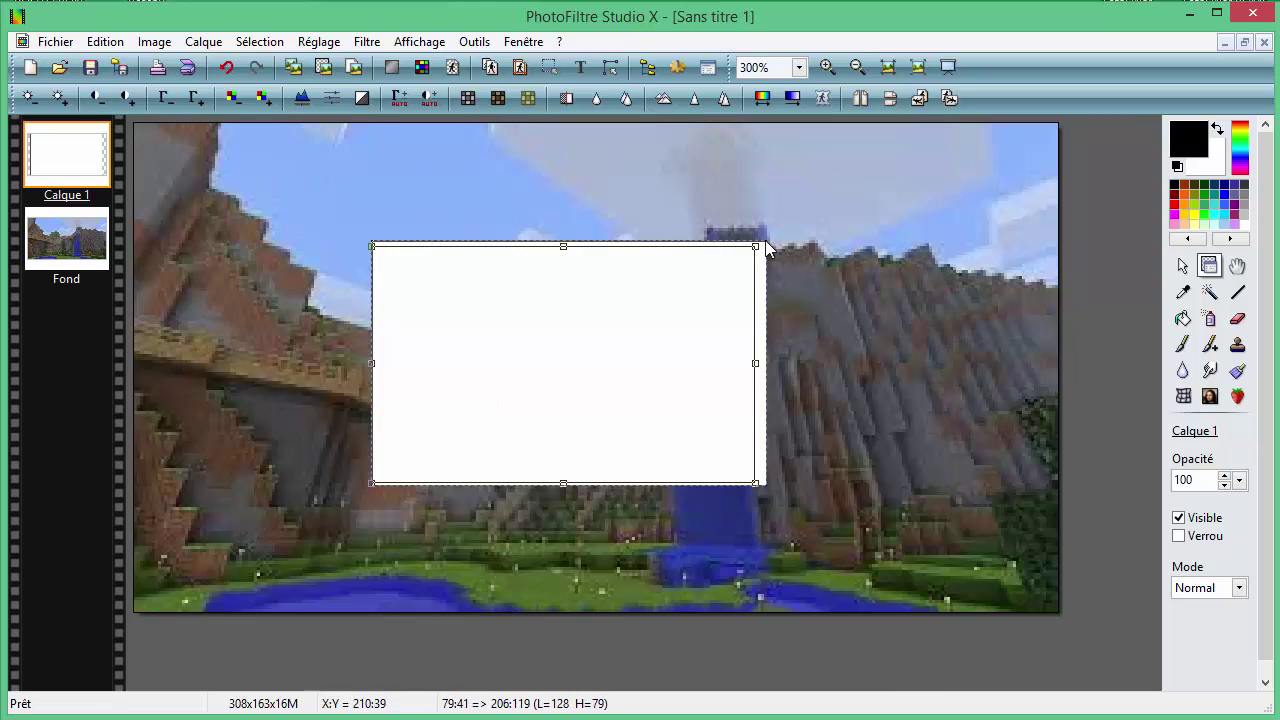
drag(765, 258, 737, 276)
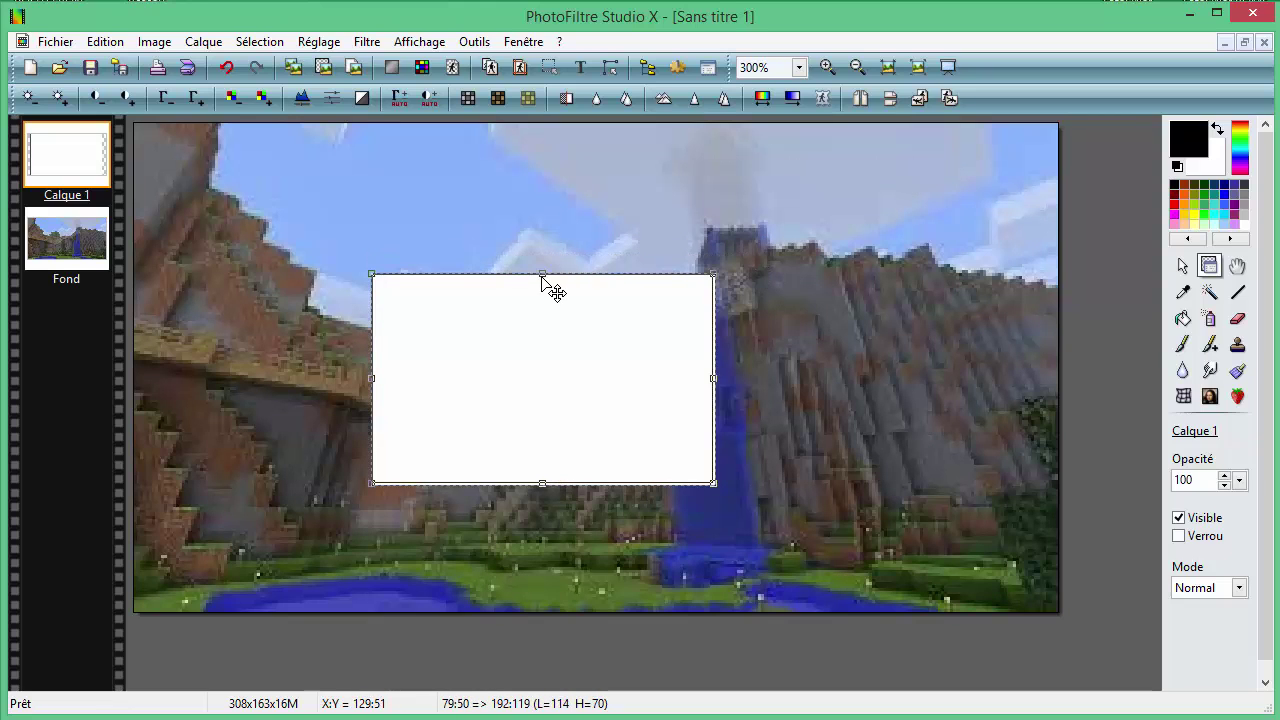
drag(552, 287, 549, 294)
Place the white sheet over the landscape's left half at about 114 × 70 px and apply the resize
drag(543, 354, 329, 345)
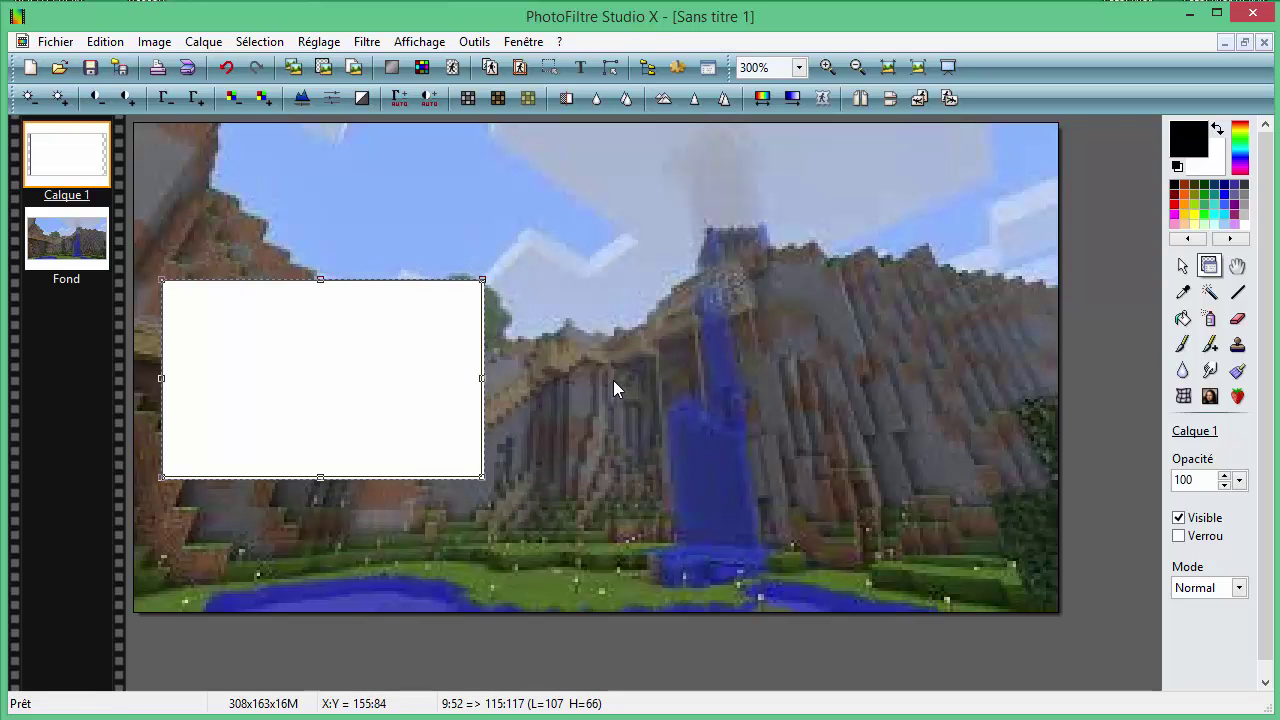
mouse_move(397, 376)
mouse_down()
mouse_move(374, 360)
mouse_move(416, 360)
mouse_up()
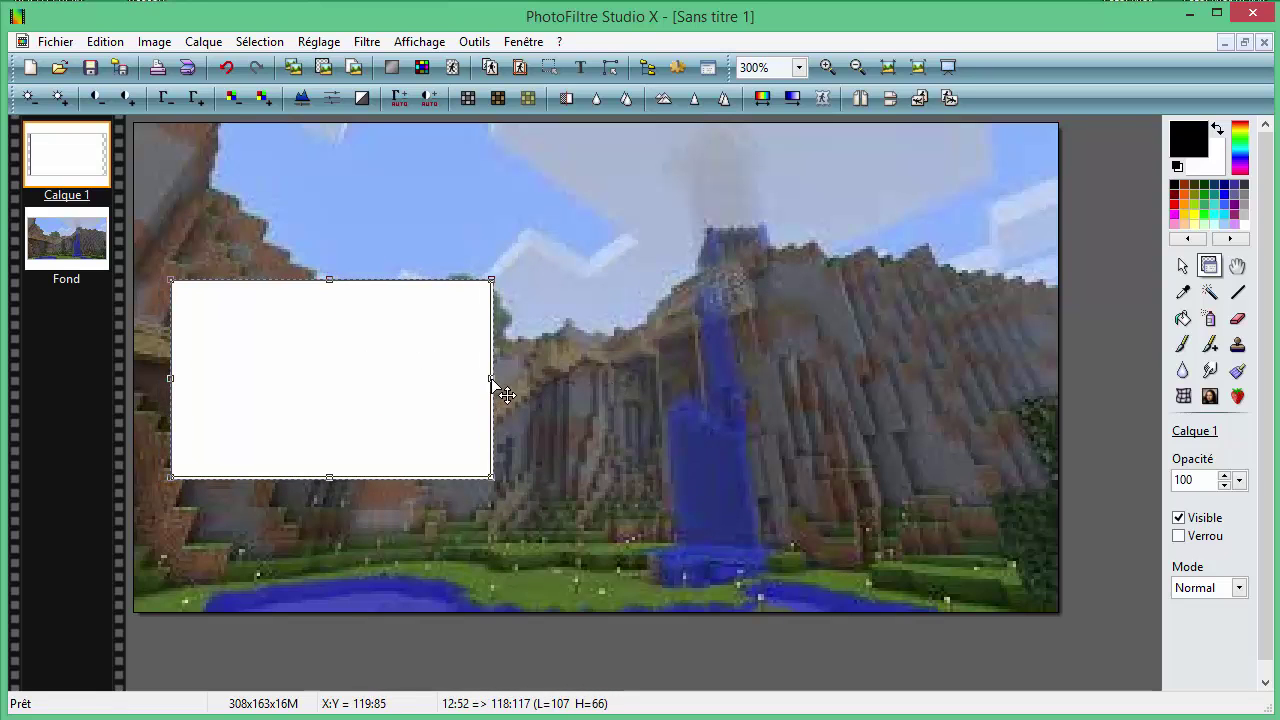
drag(496, 381, 430, 371)
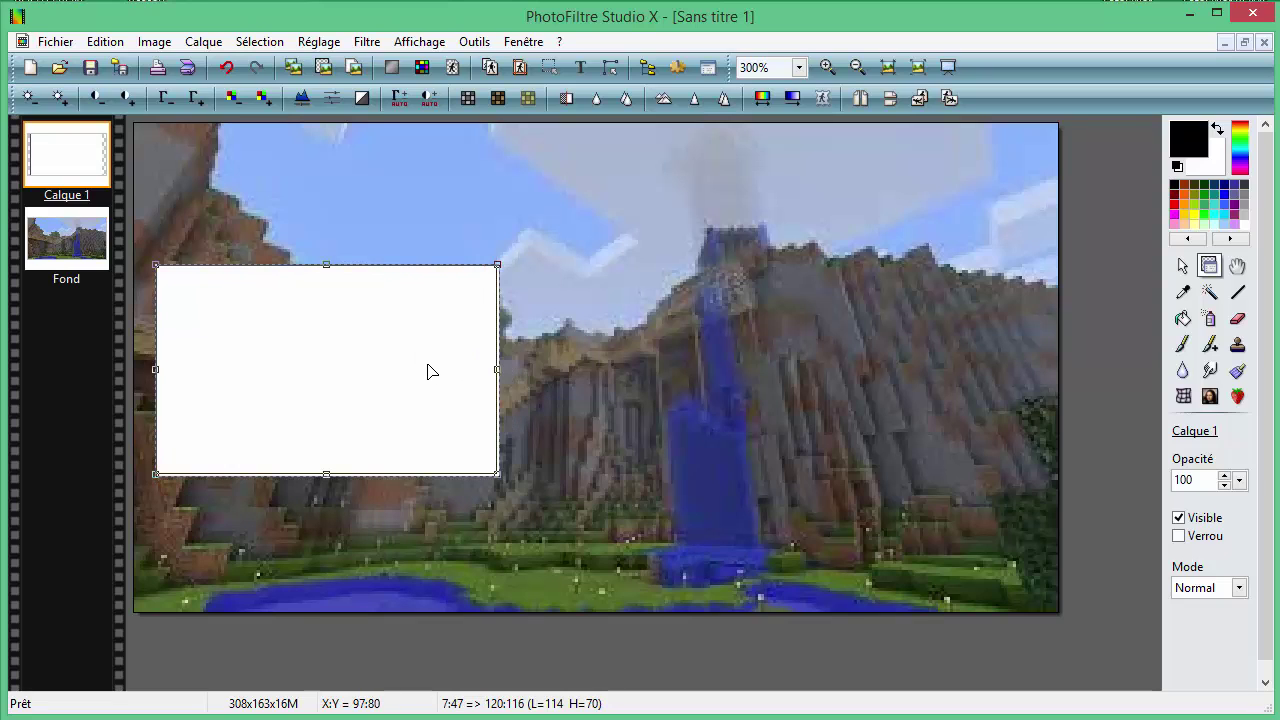
right_click(650, 360)
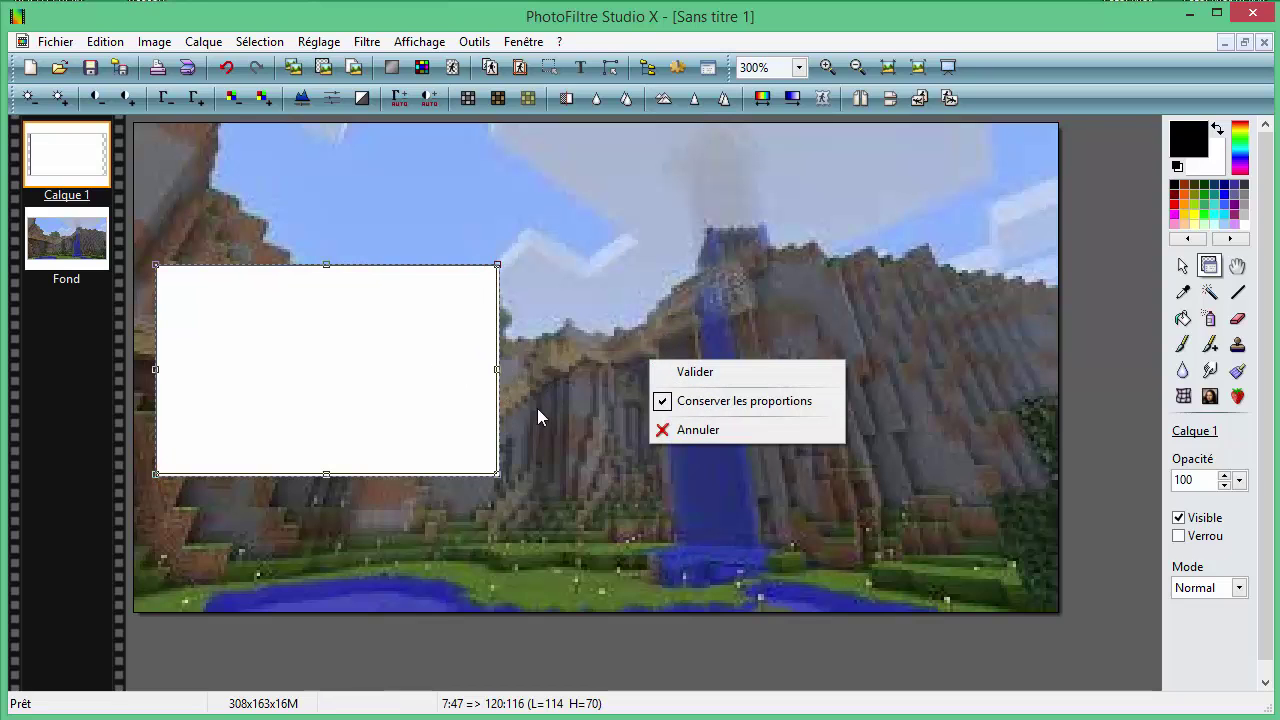
click(663, 371)
Paste a second copy of the blank white sheet onto the landscape image
right_click(640, 365)
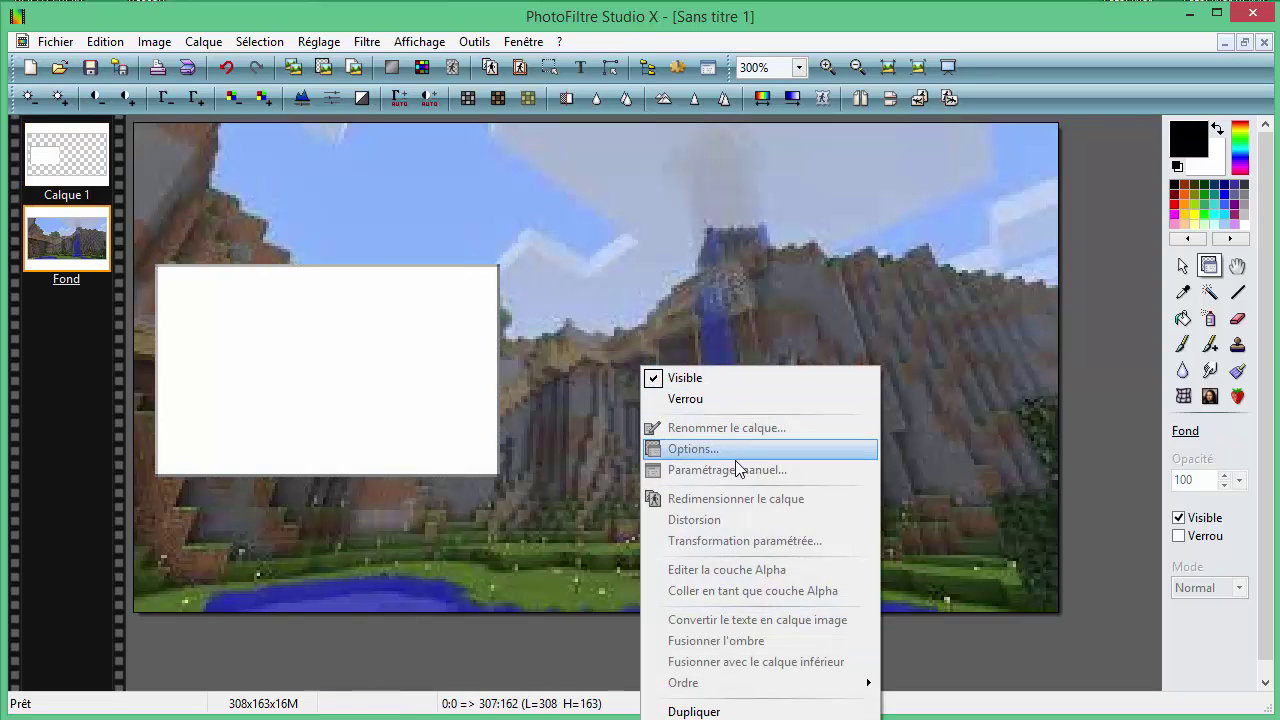
click(1103, 306)
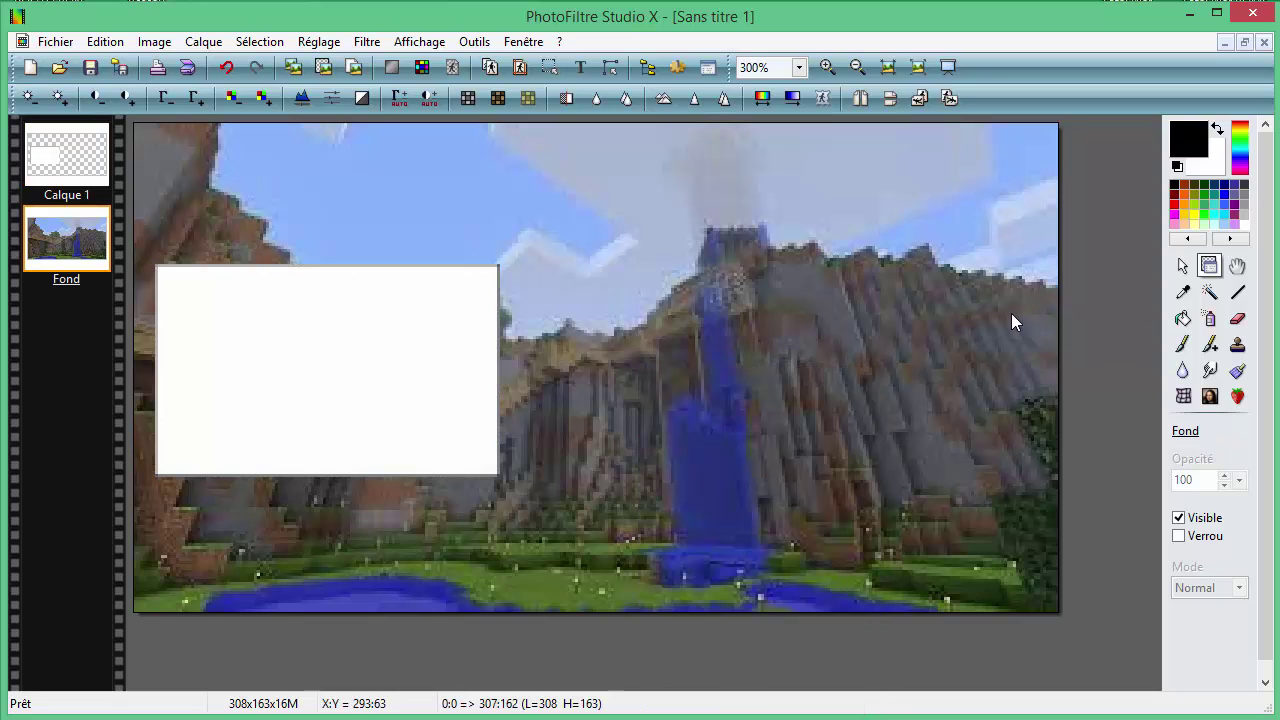
click(1183, 270)
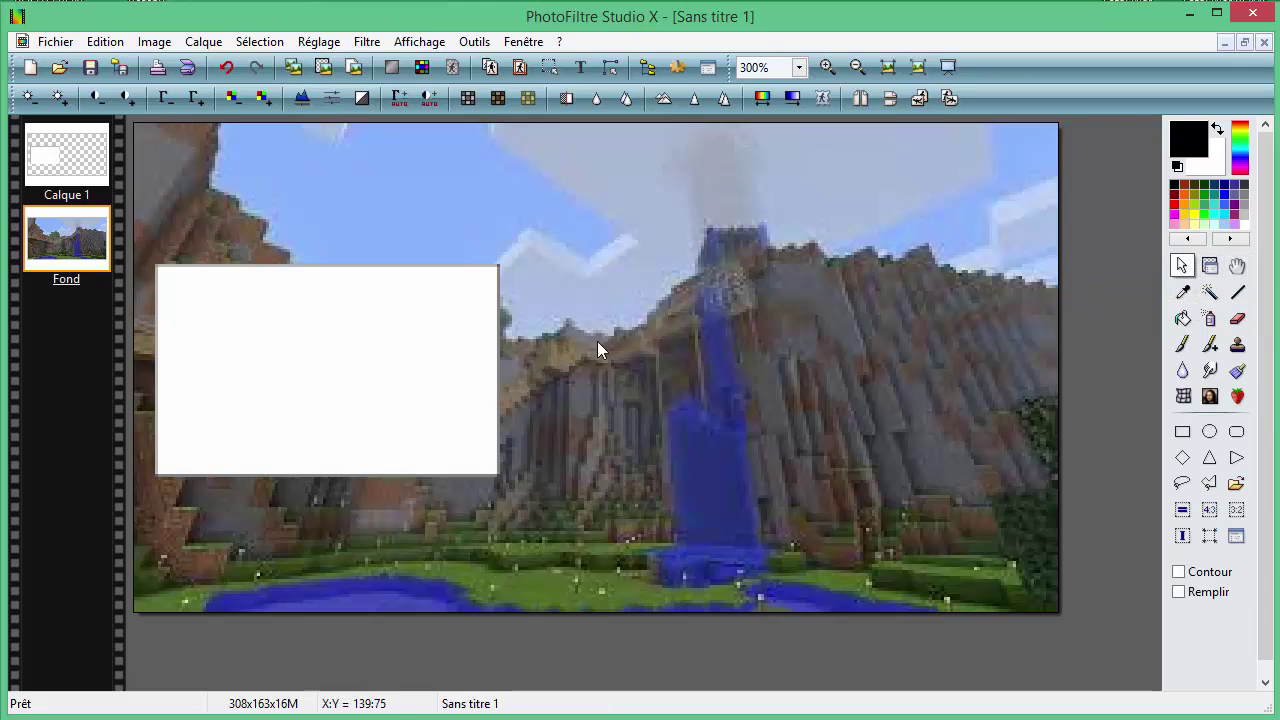
right_click(640, 336)
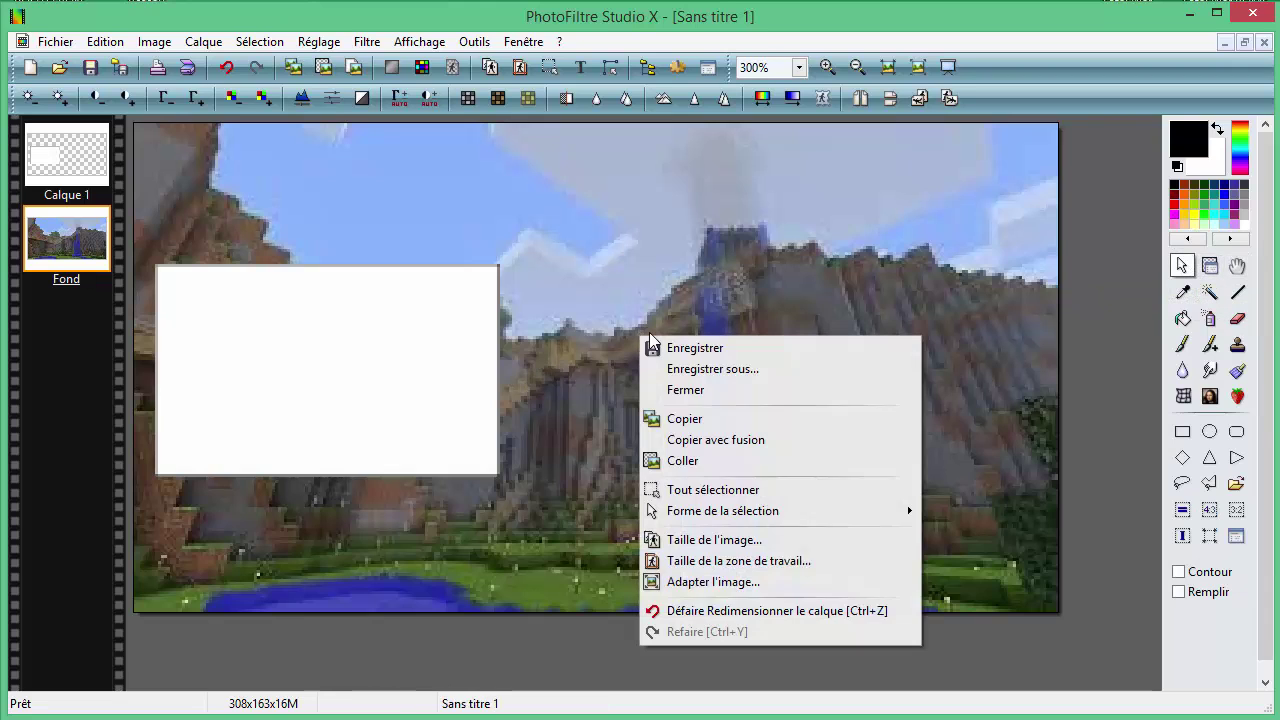
click(690, 460)
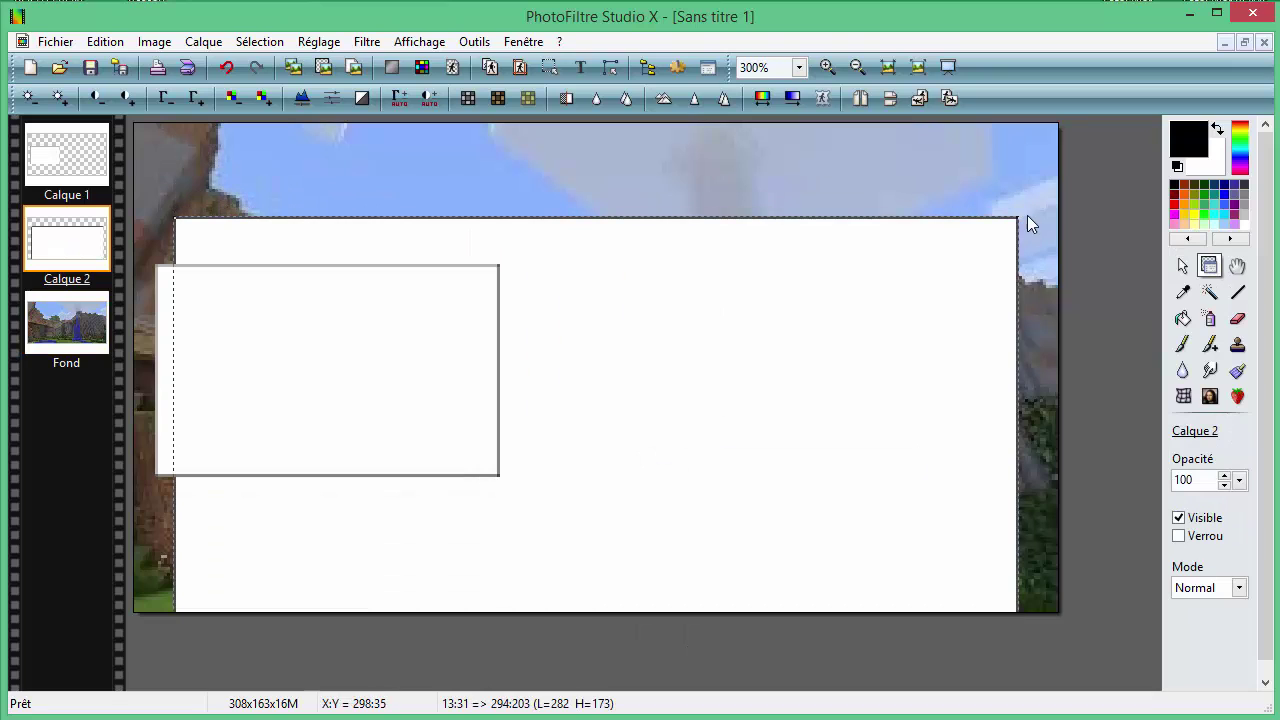
Resize the second sheet proportionally to about 115 × 71 px and place it on the right half, over the waterfall
drag(1020, 222, 972, 240)
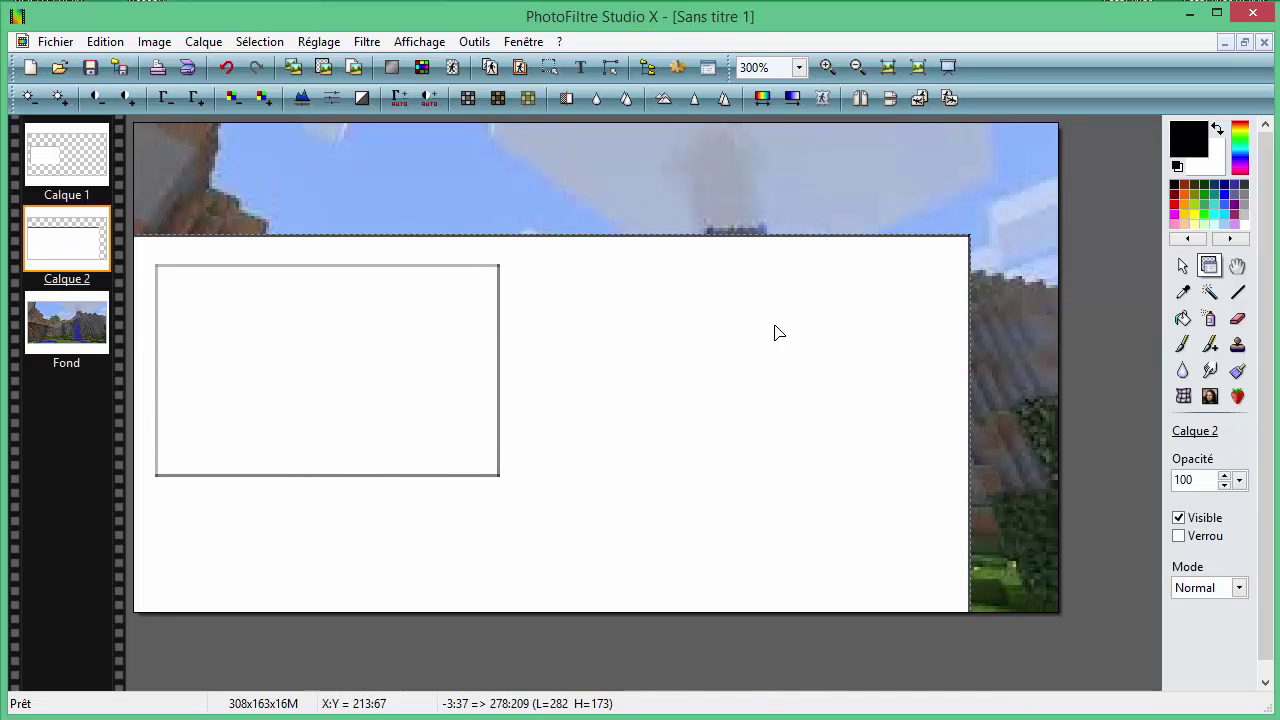
right_click(776, 326)
click(845, 458)
drag(984, 247, 640, 331)
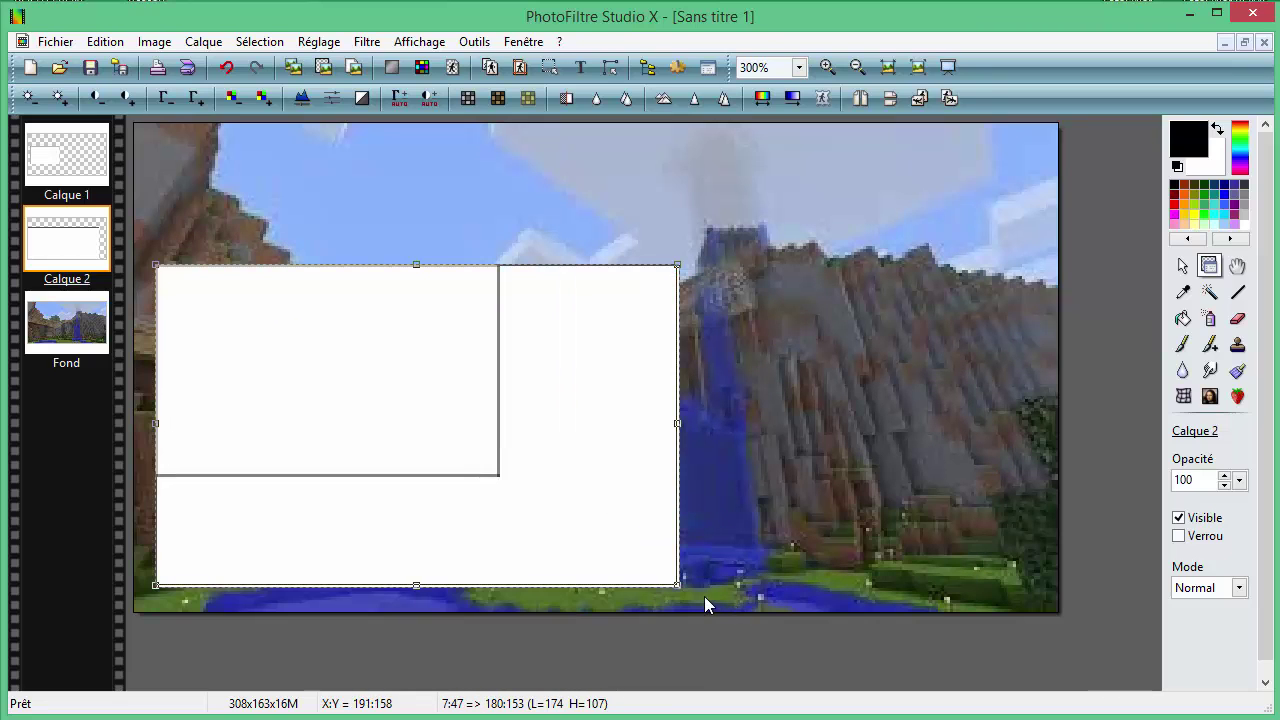
drag(686, 594, 514, 486)
drag(397, 389, 863, 382)
right_click(841, 368)
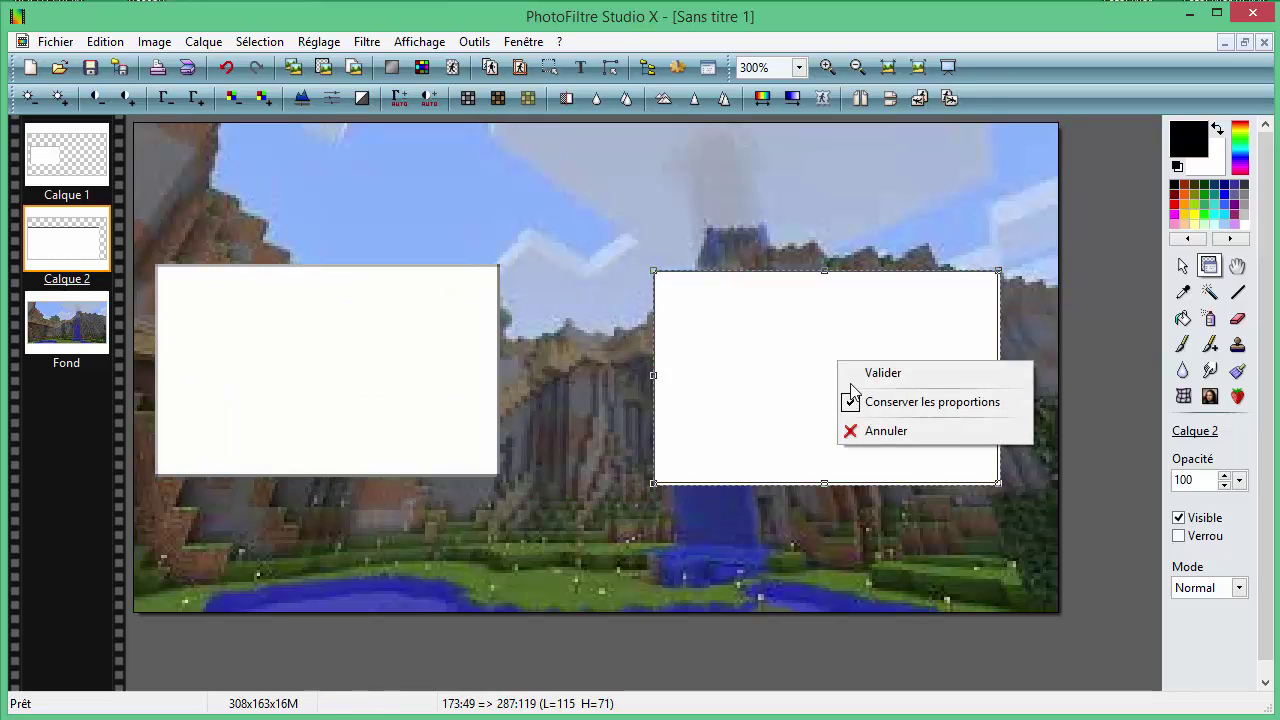
click(852, 371)
Shift the left white sheet slightly to the right, so its corner sits at about 17:48
drag(408, 355, 418, 356)
mouse_move(704, 367)
mouse_down()
mouse_move(797, 366)
mouse_move(726, 371)
mouse_up()
click(482, 371)
drag(482, 371, 488, 373)
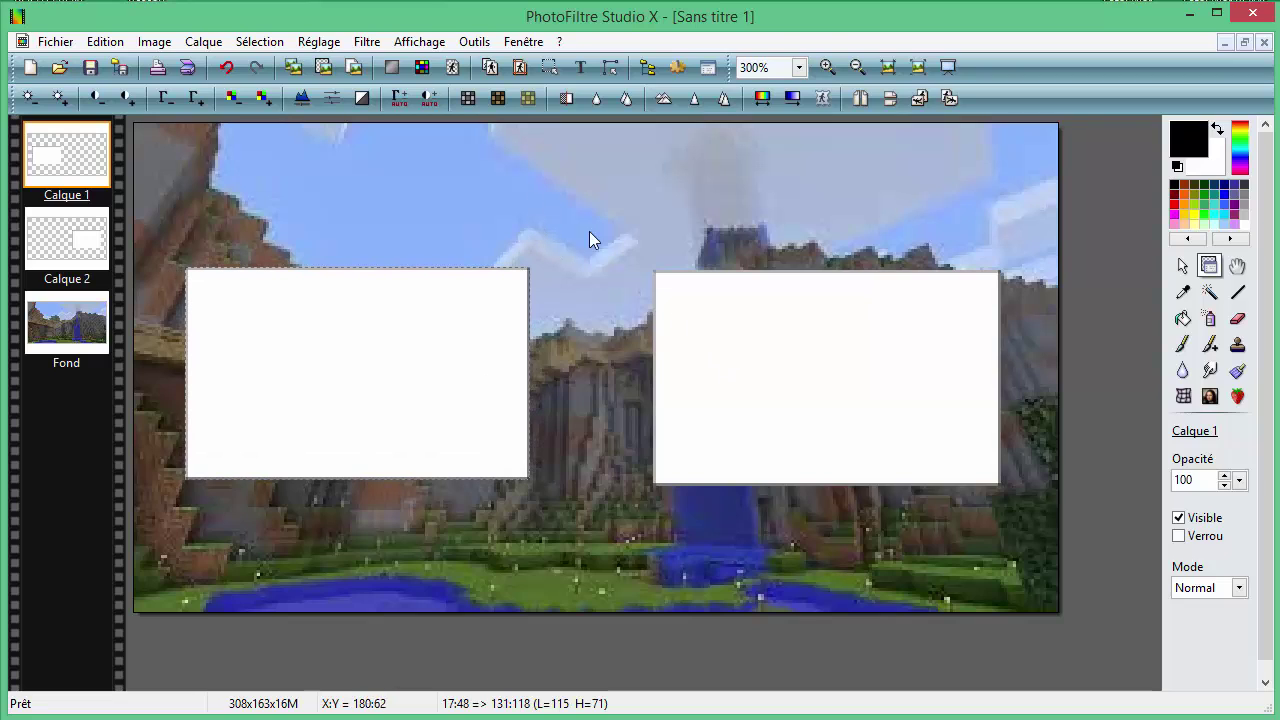
Add the text "aboné vou a ma chène" as a caption across the two white sheets
click(586, 69)
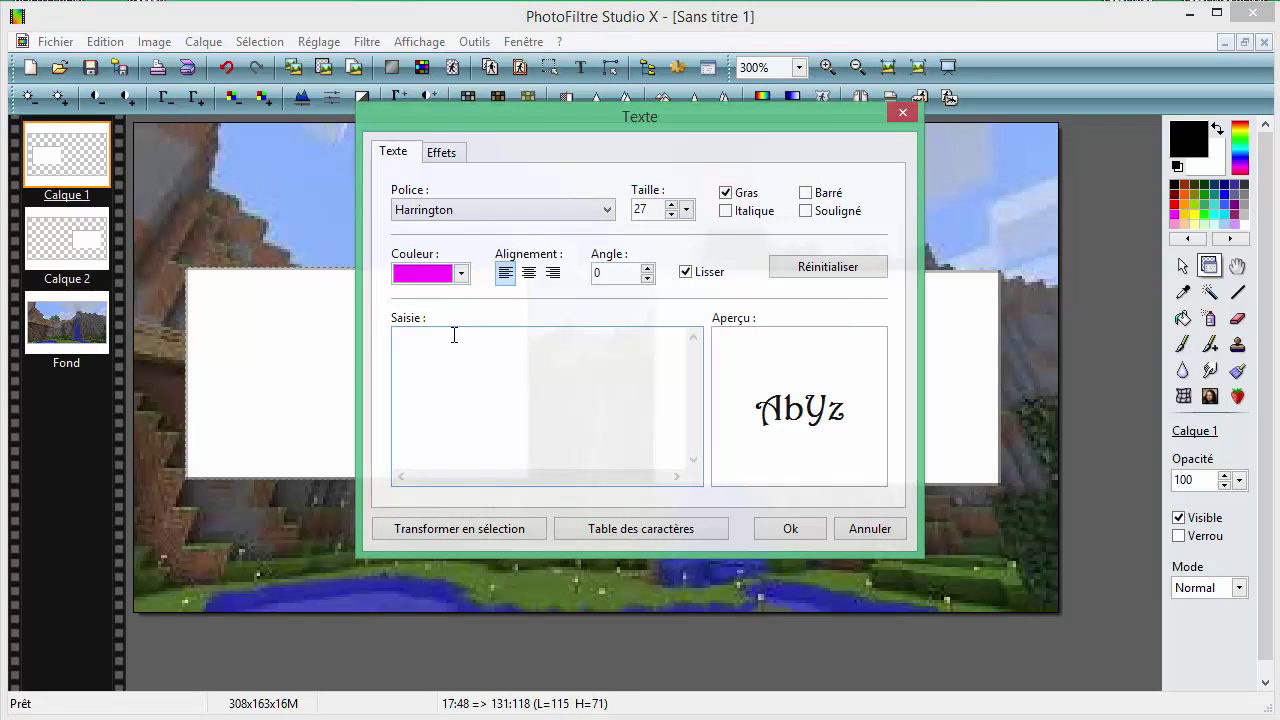
text(abo)
text(a ma chène)
click(789, 525)
drag(630, 403, 651, 363)
Set the caption's font size to 15 and break it onto two lines after "vou"
double_click(651, 363)
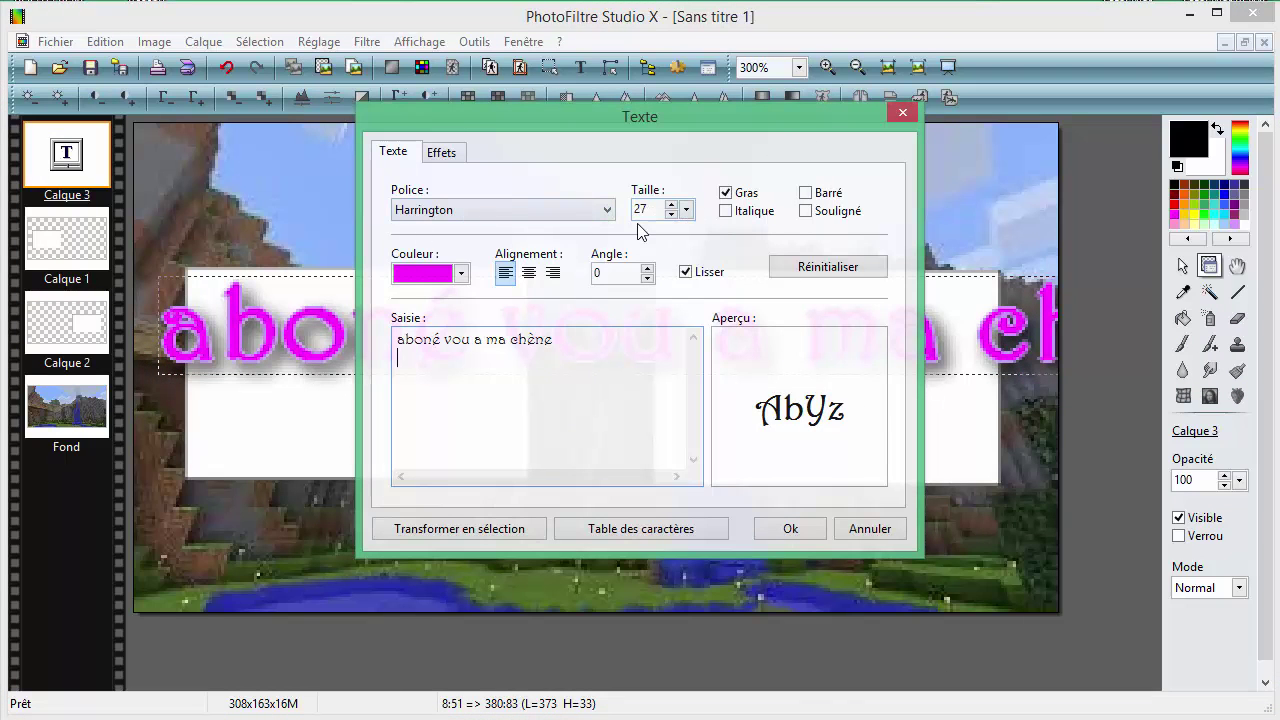
click(683, 215)
click(673, 216)
click(674, 216)
click(674, 216)
click(674, 216)
click(674, 216)
click(674, 216)
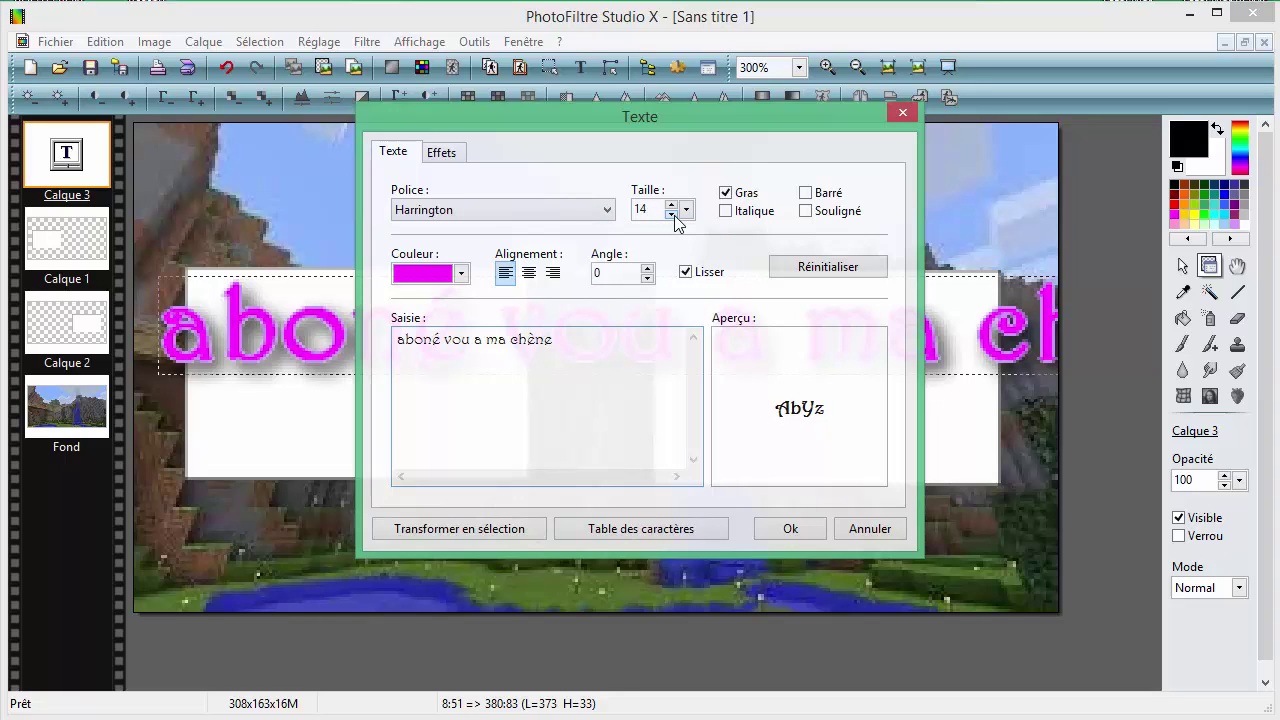
click(673, 206)
key(Return)
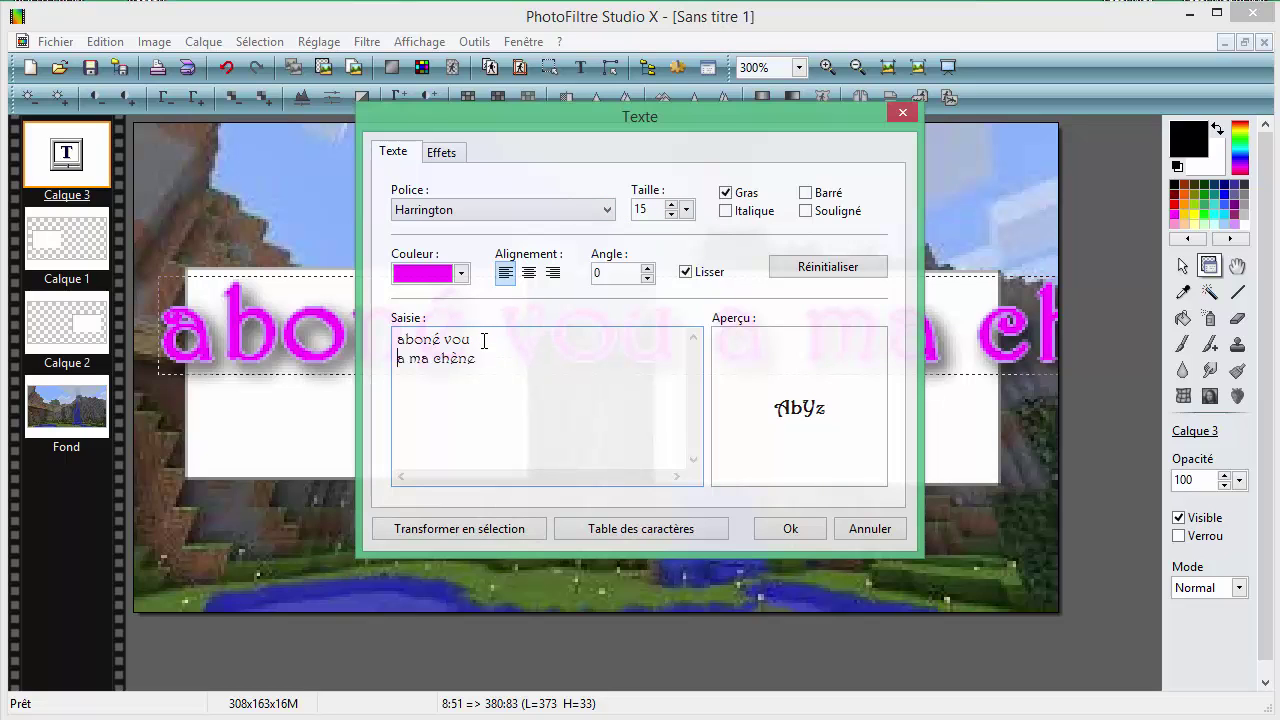
click(788, 527)
Move the two-line caption up into the sky, above the white sheets
drag(424, 320, 676, 180)
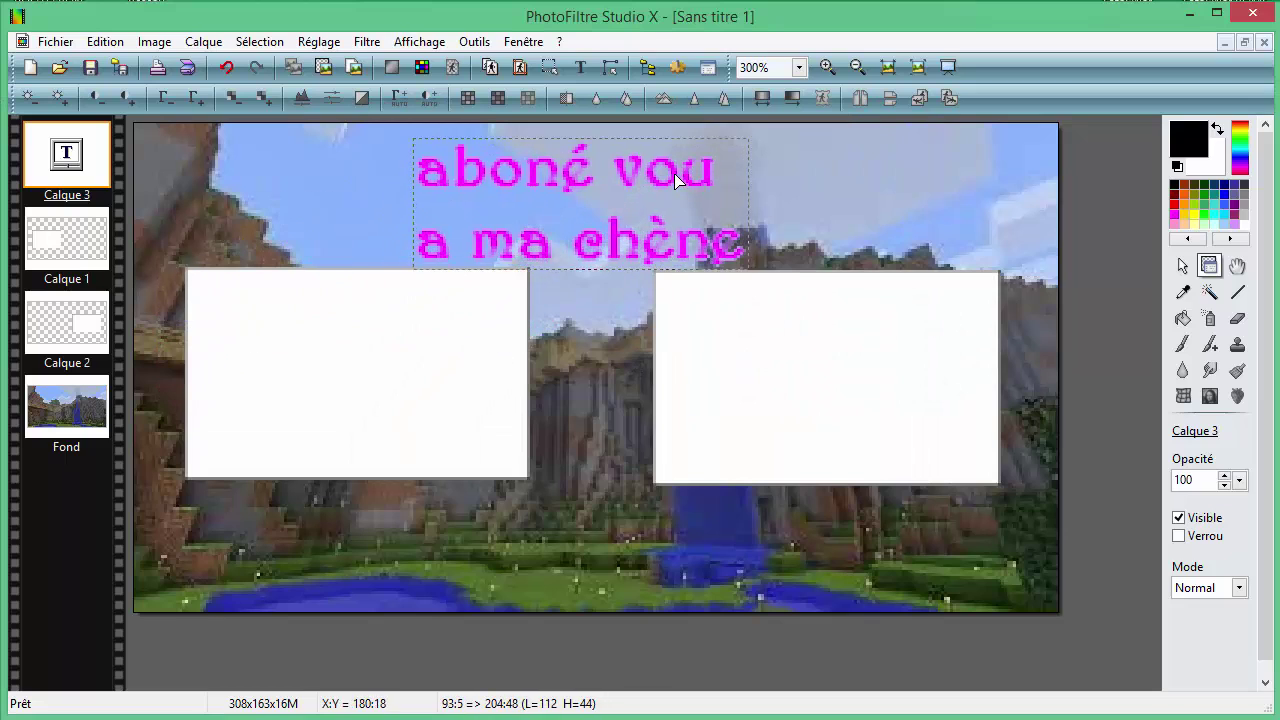
click(590, 418)
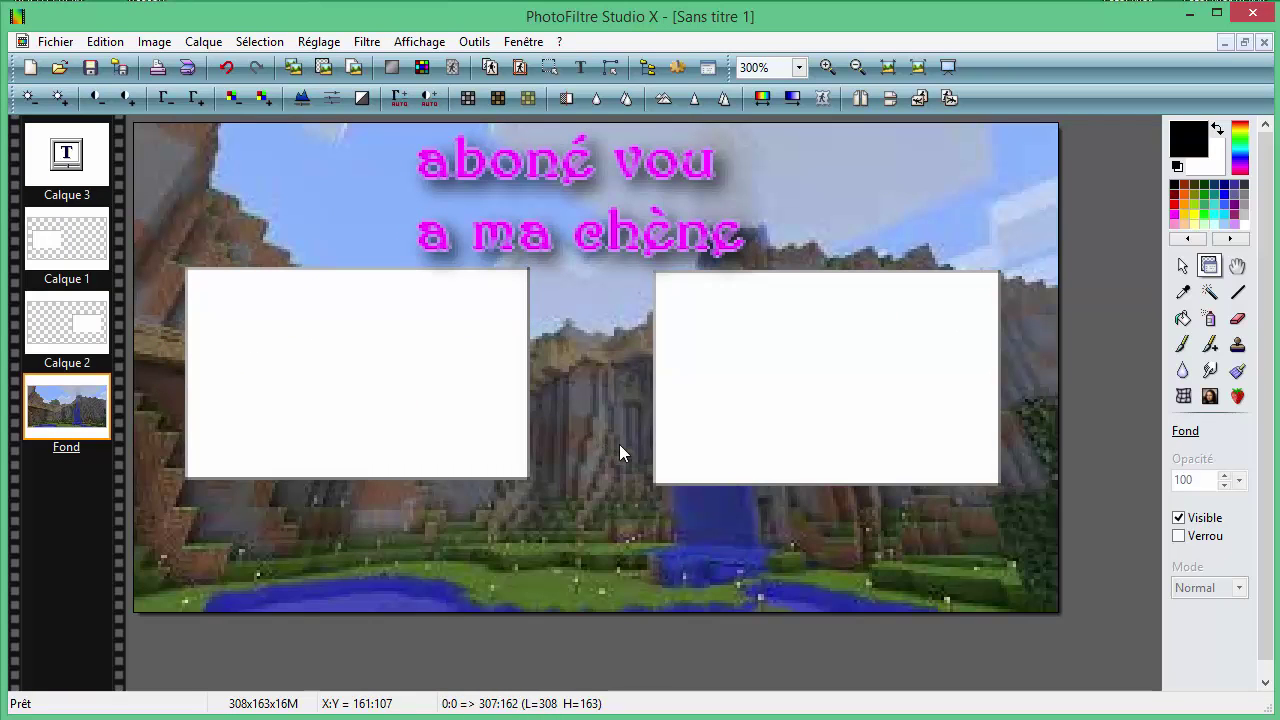
Rejoin the caption on a single line at font size 24 and shift it left along the image's upper edge
double_click(596, 240)
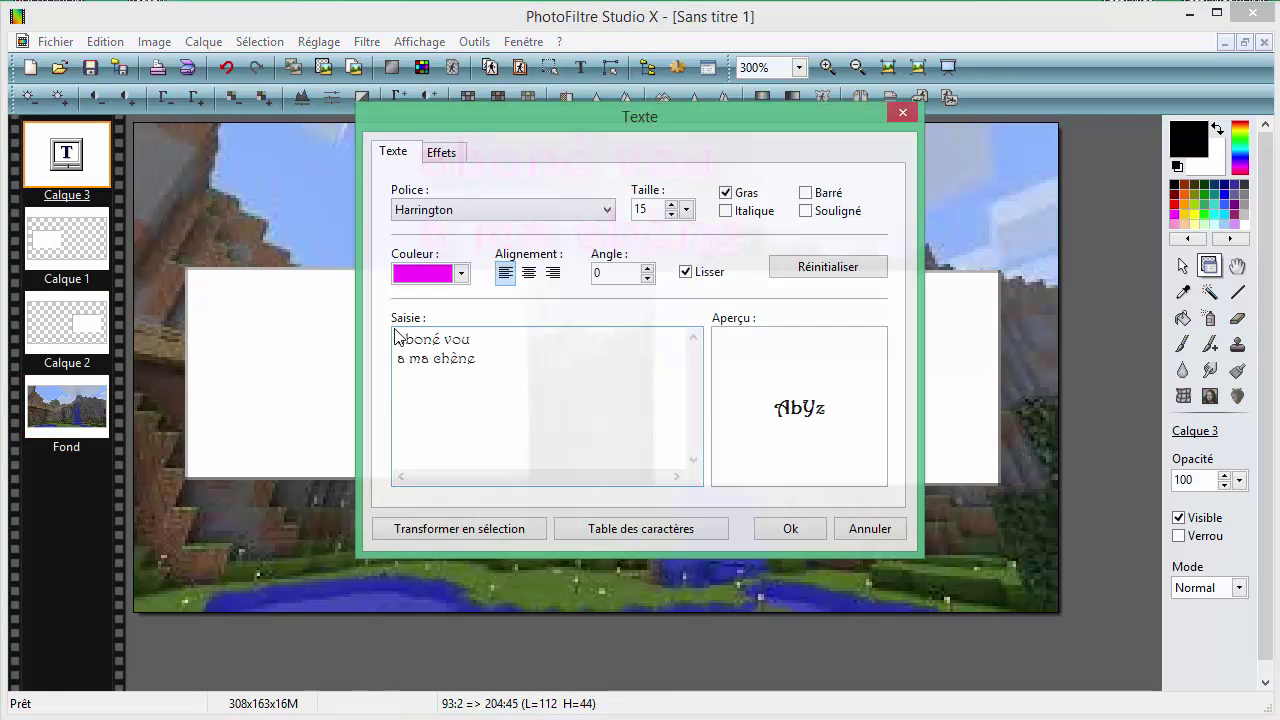
key(Delete)
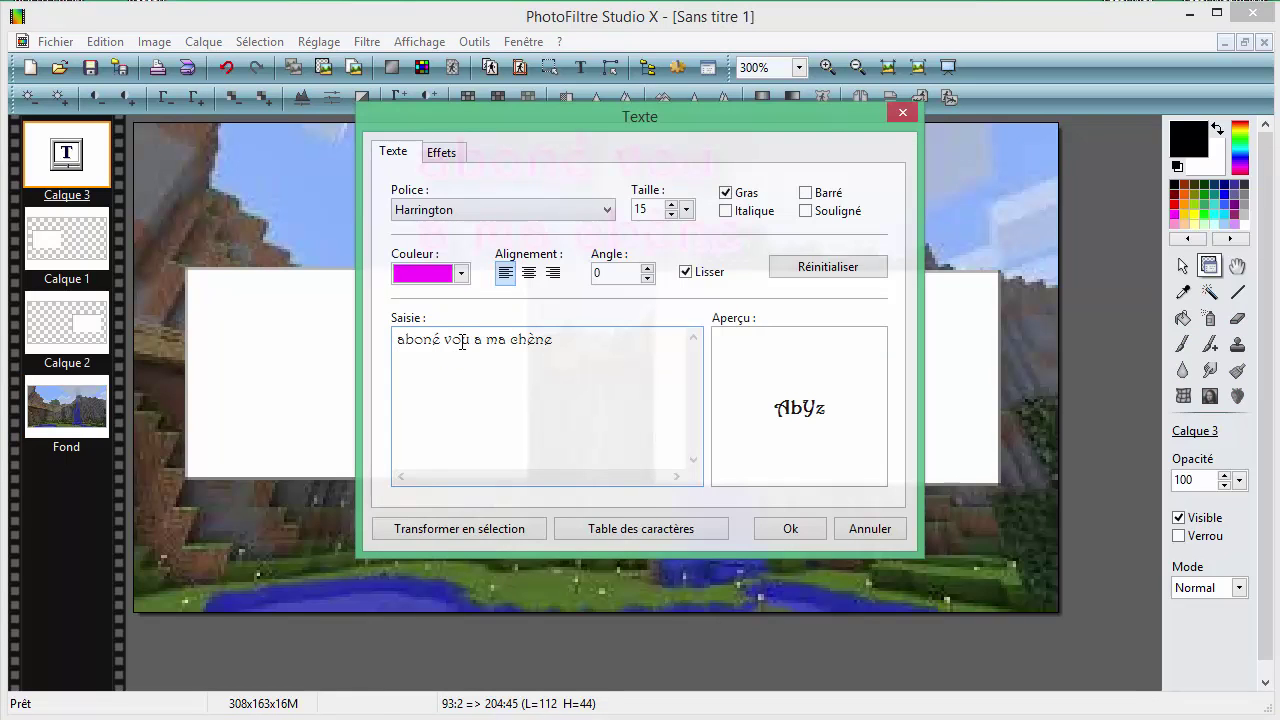
click(686, 209)
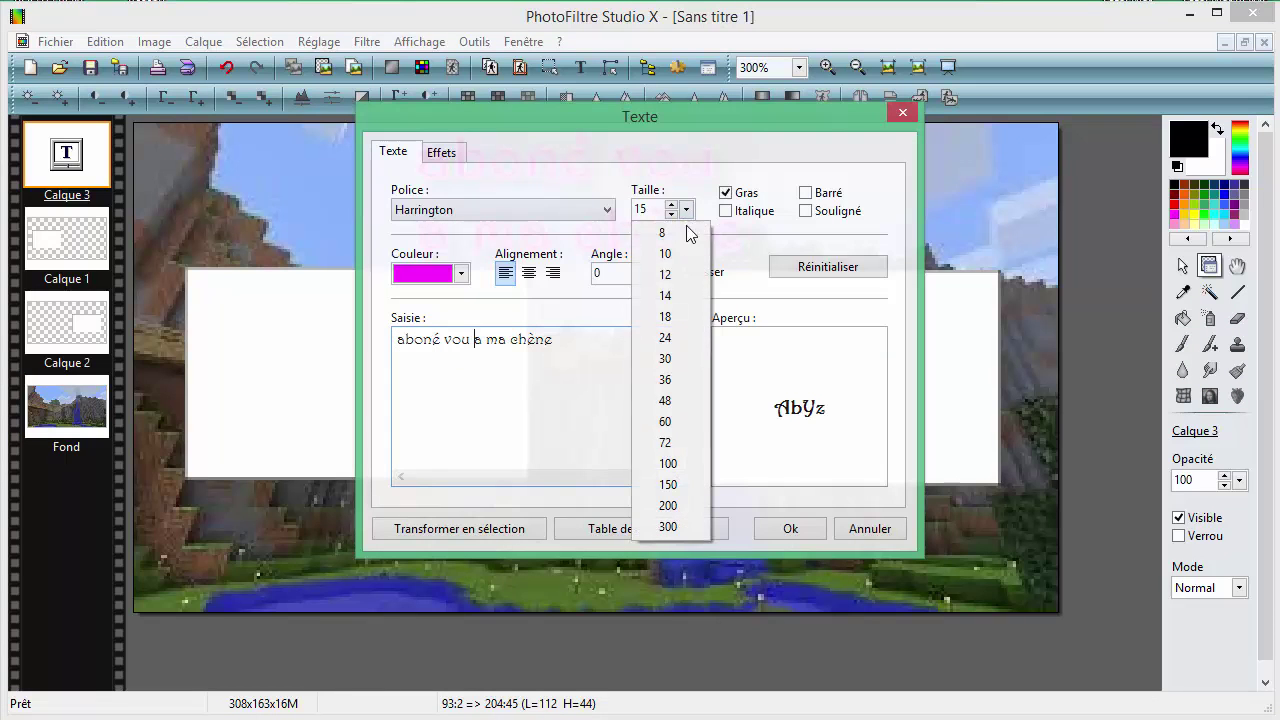
click(679, 338)
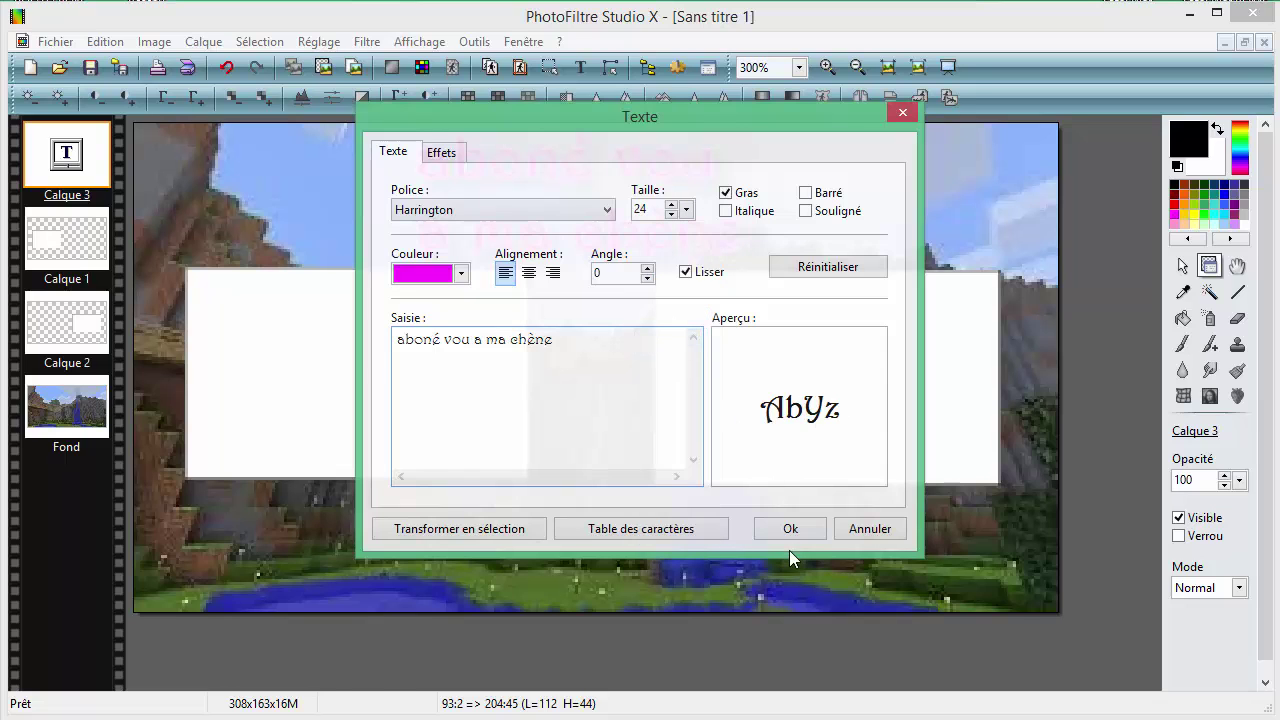
click(790, 528)
drag(651, 206, 320, 203)
Set the caption's font size to 21 and centre it across the sky above both sheets
double_click(320, 203)
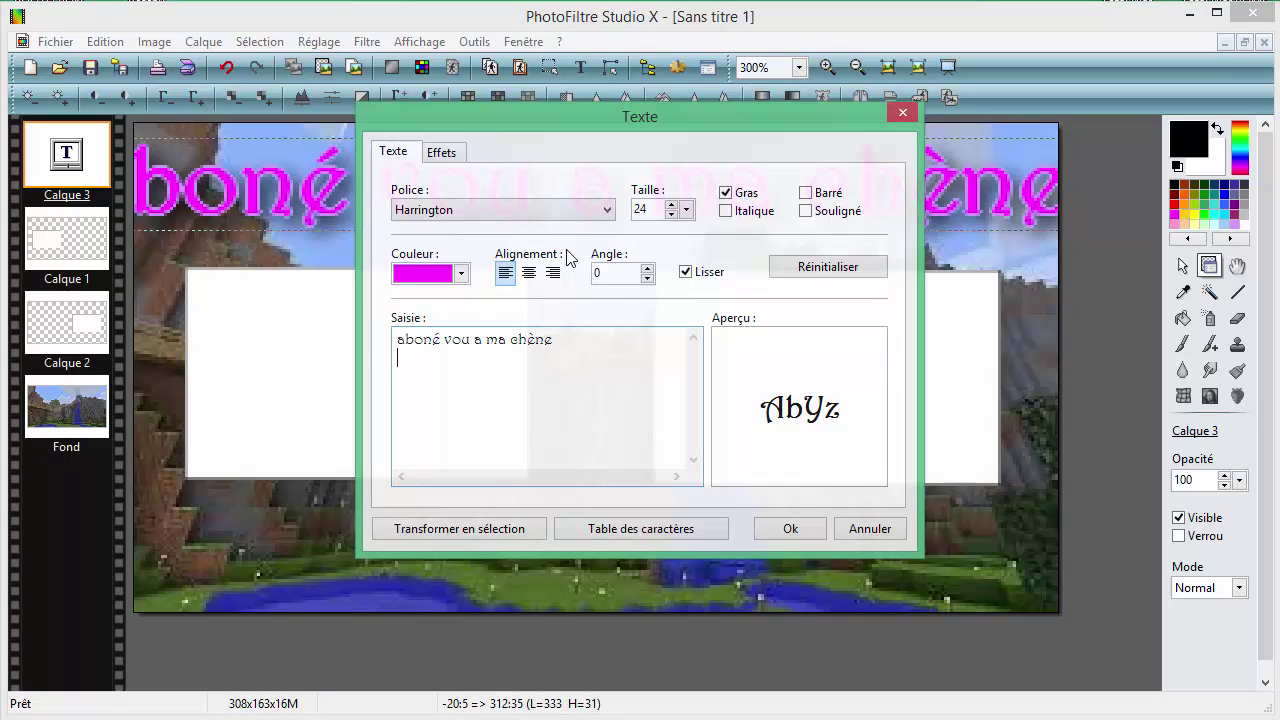
click(671, 213)
click(671, 213)
click(671, 213)
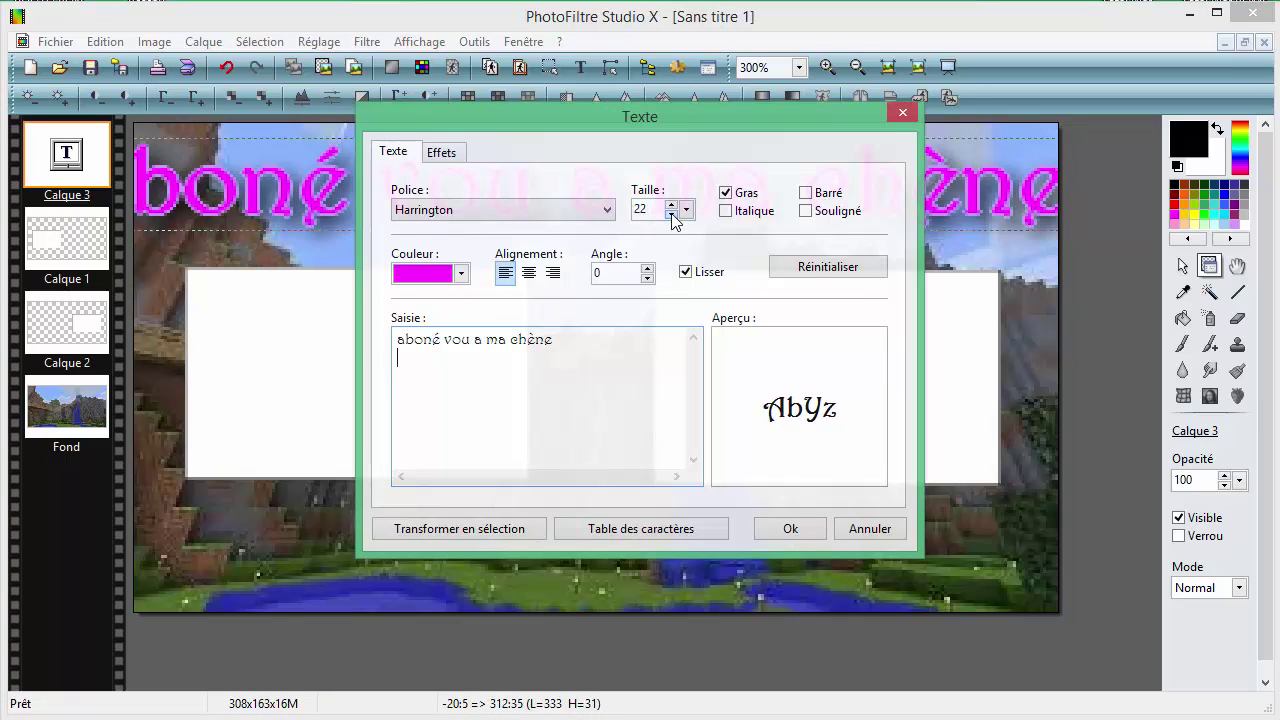
click(812, 530)
click(620, 190)
drag(641, 192, 721, 192)
click(574, 389)
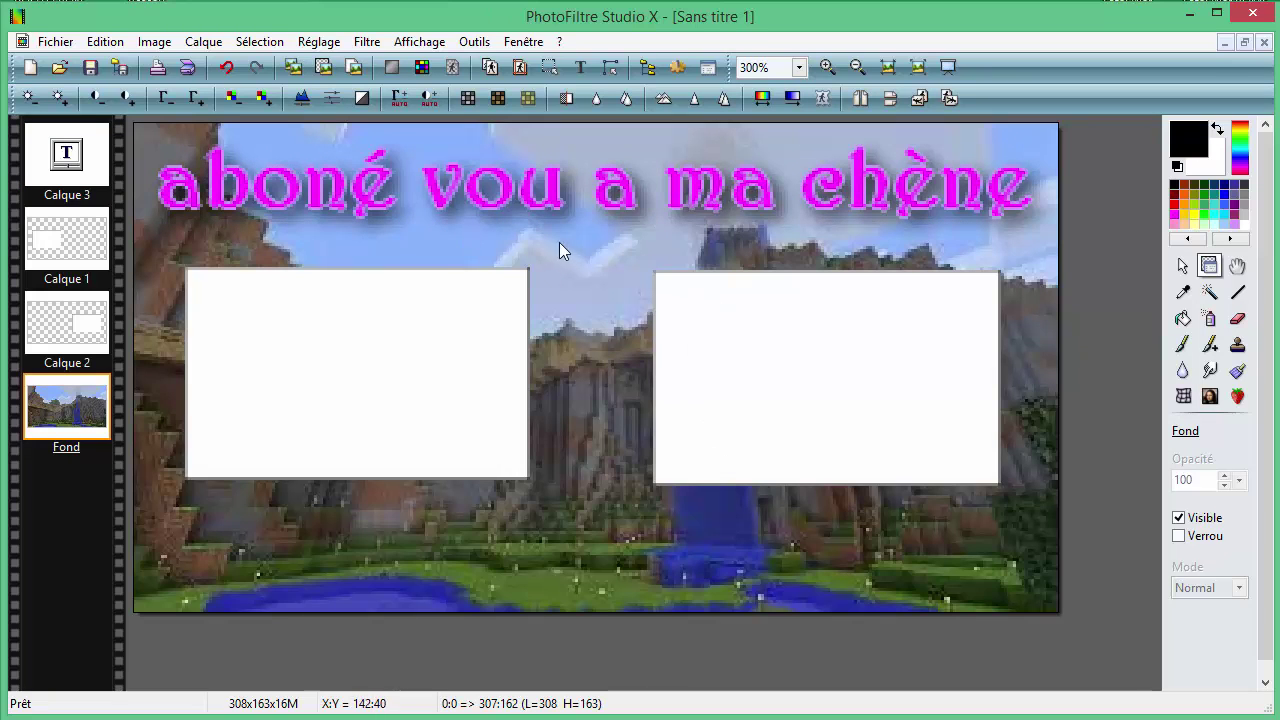
Change the caption's outline colour to black, keeping the outline effect enabled
double_click(529, 202)
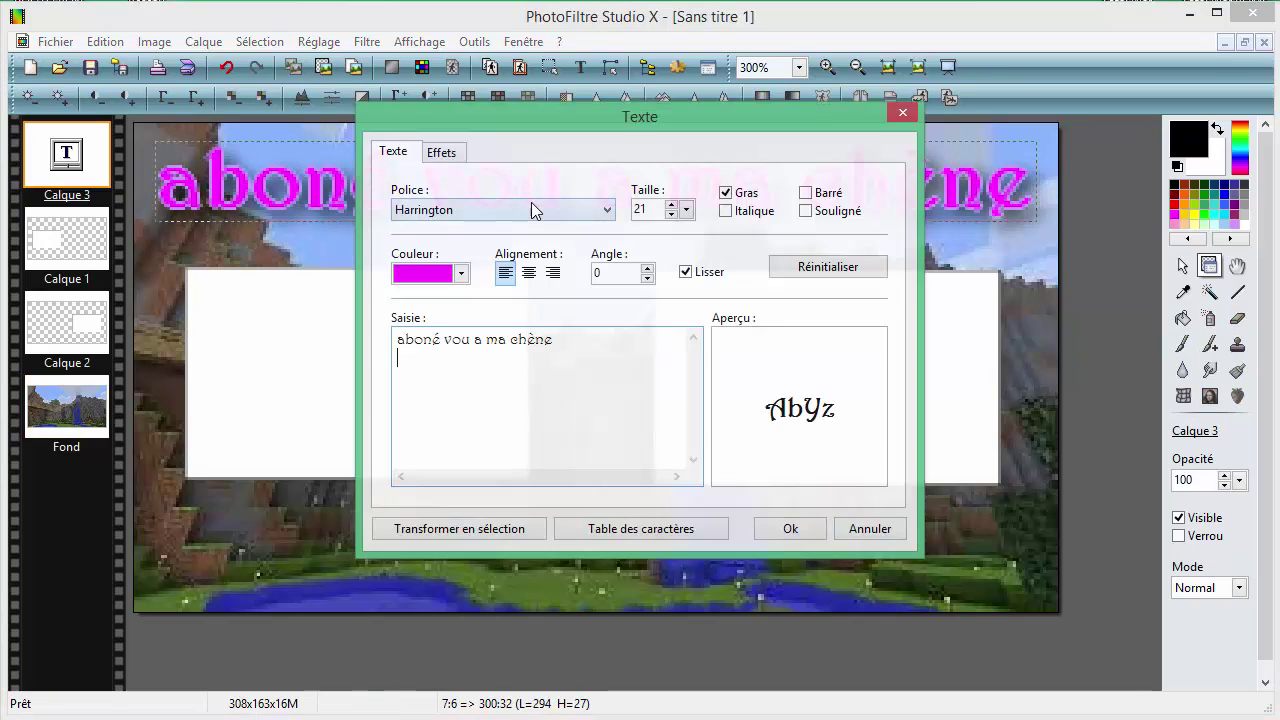
click(460, 273)
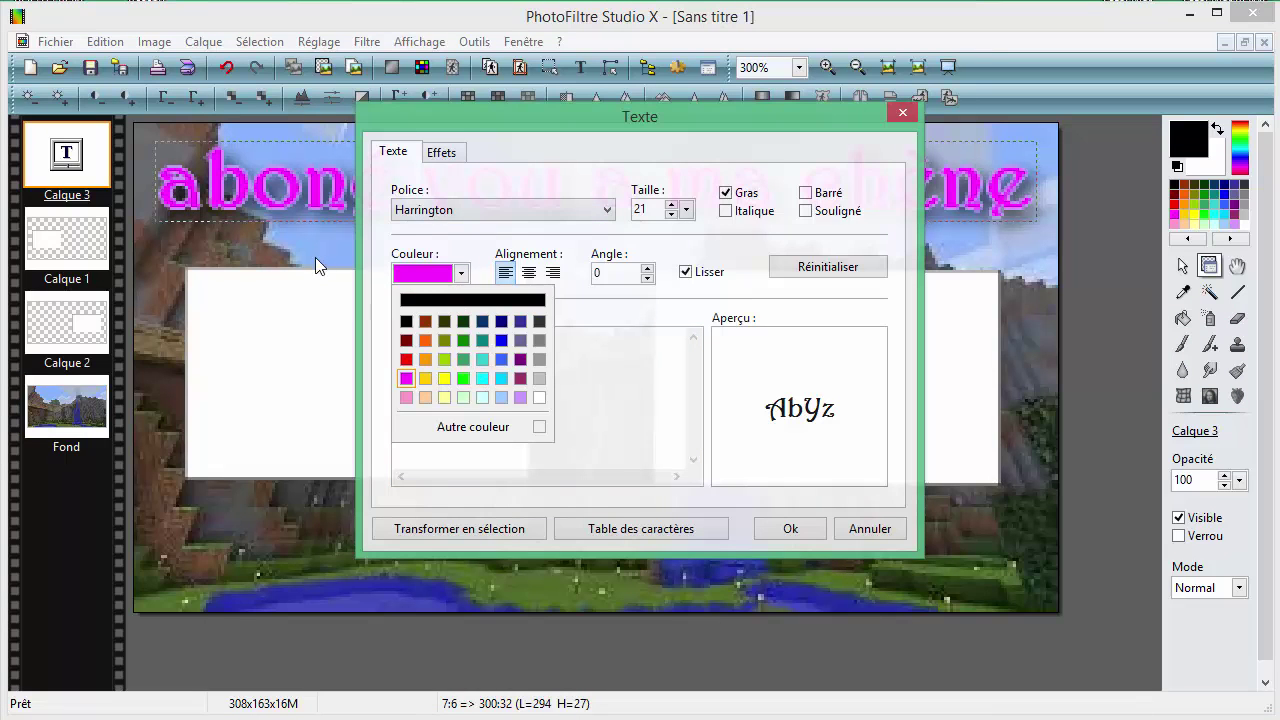
click(446, 155)
click(446, 155)
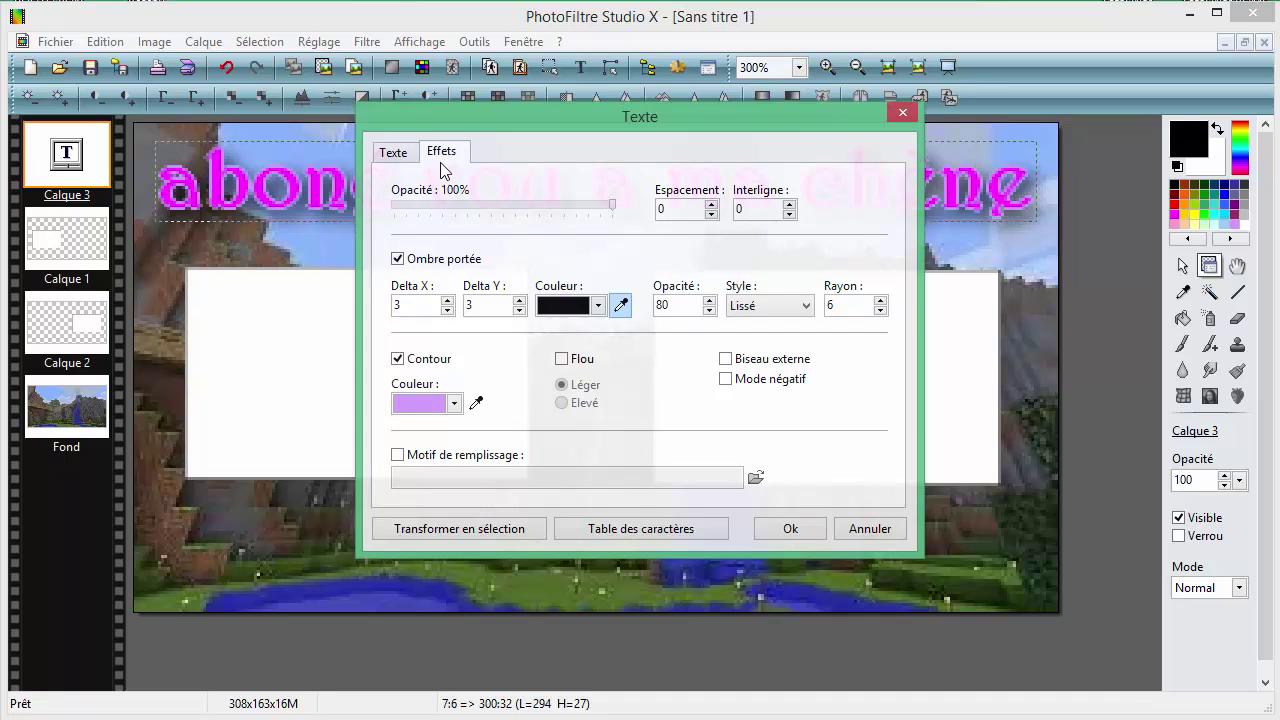
click(411, 364)
click(414, 364)
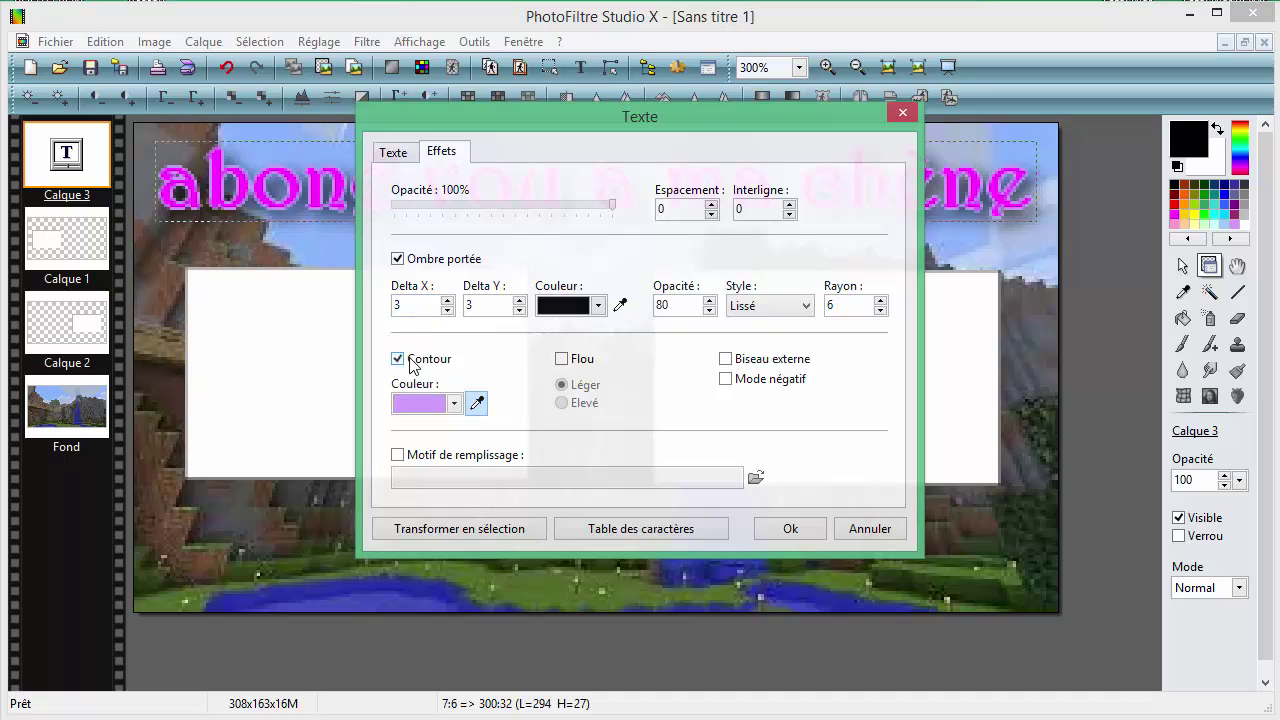
click(470, 407)
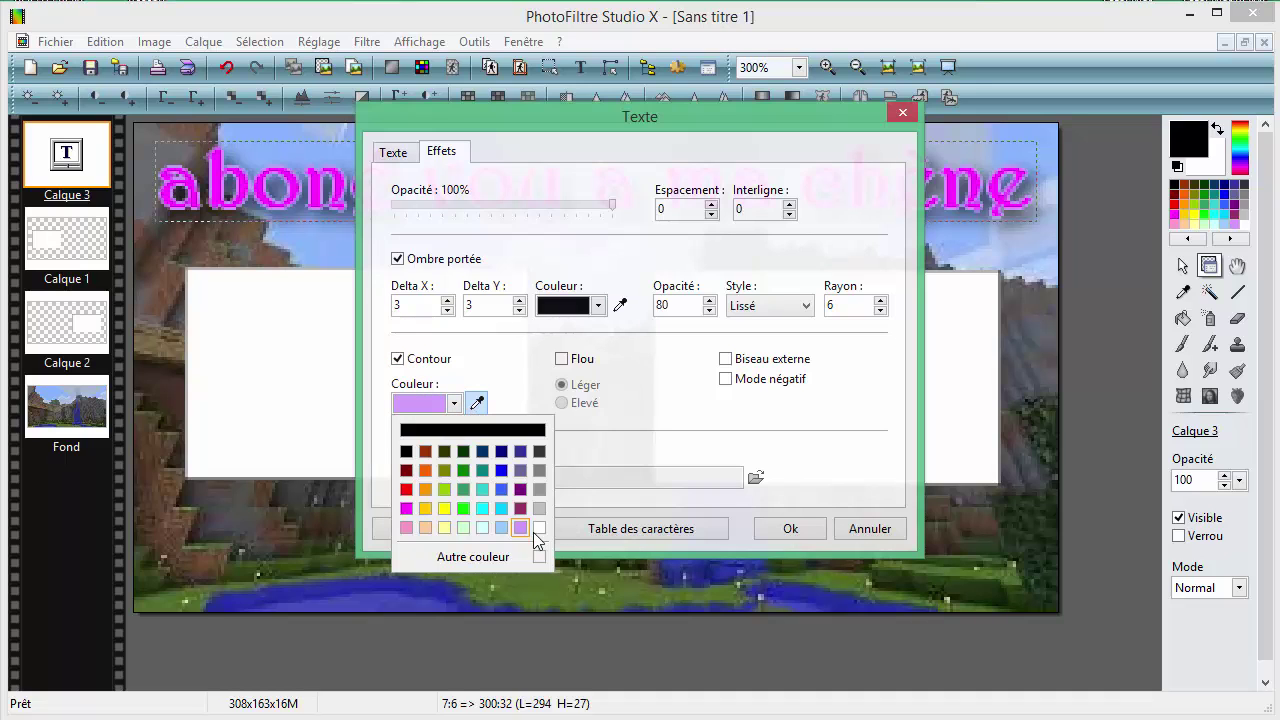
click(476, 431)
click(810, 535)
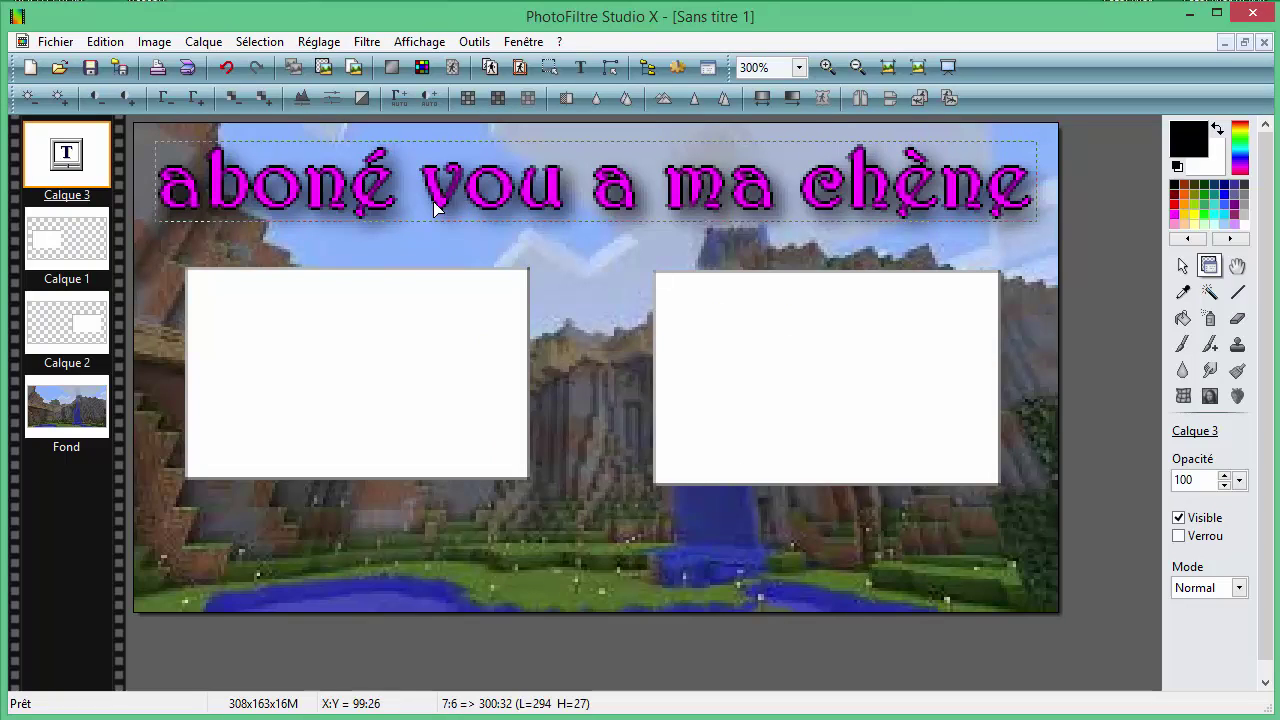
Set the caption's text colour to light purple
double_click(437, 200)
click(461, 273)
click(515, 396)
click(779, 531)
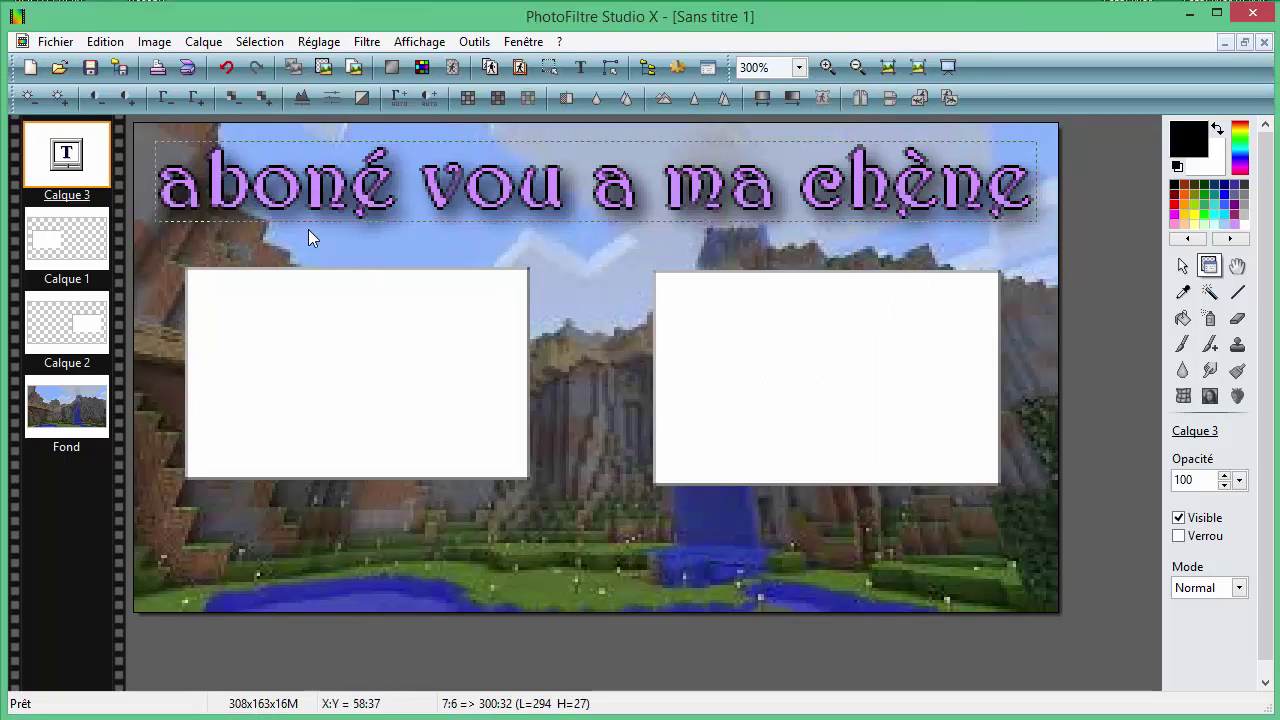
Set the text colour of the caption above the sheets to magenta
double_click(333, 203)
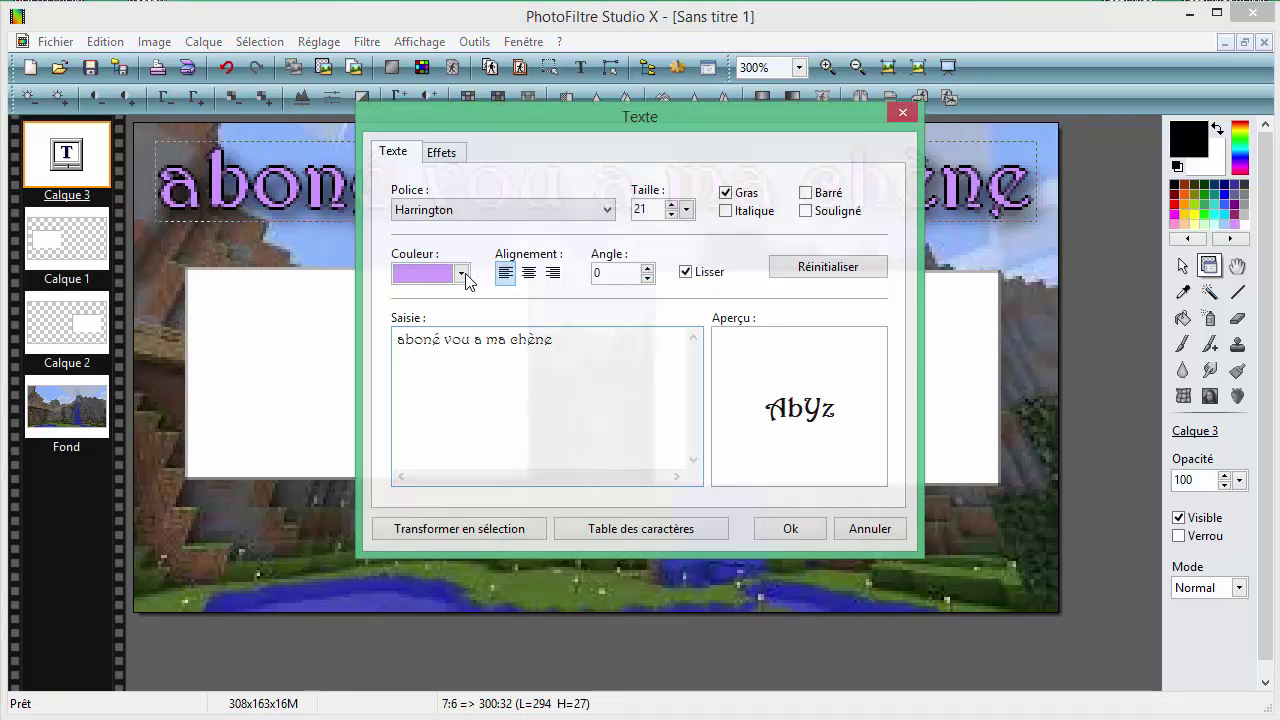
click(445, 274)
click(848, 77)
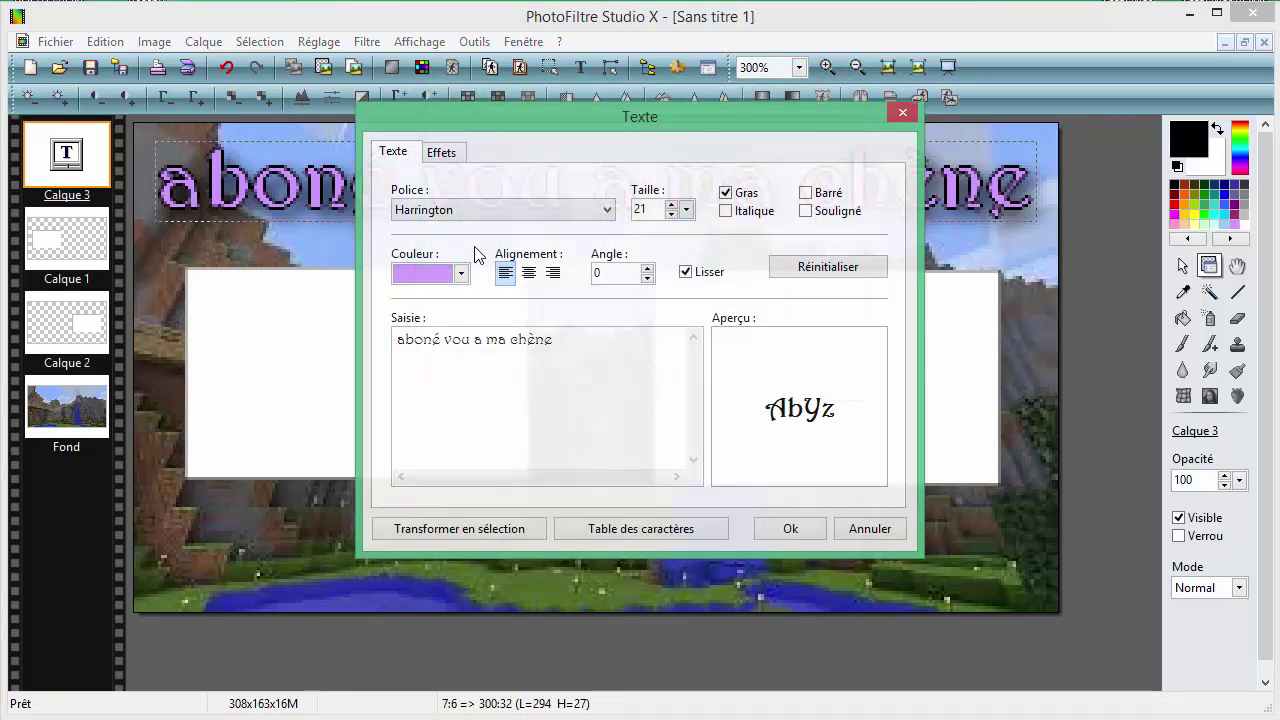
click(461, 273)
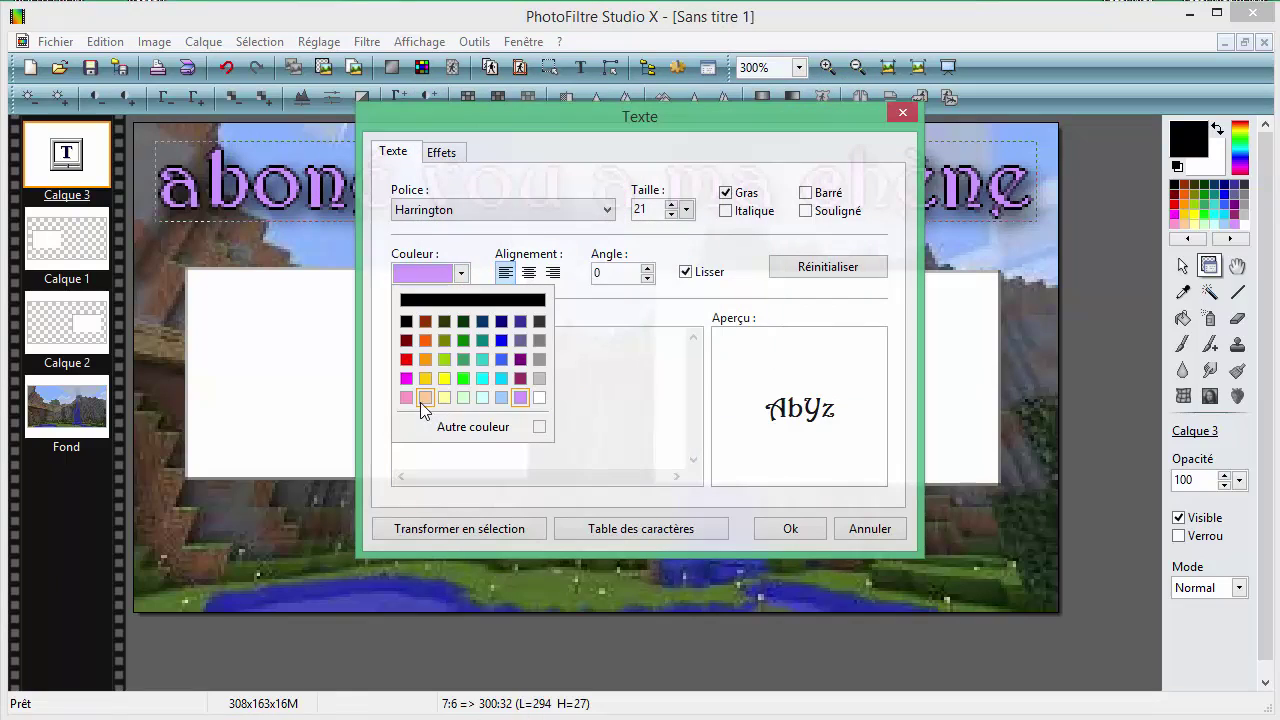
click(406, 378)
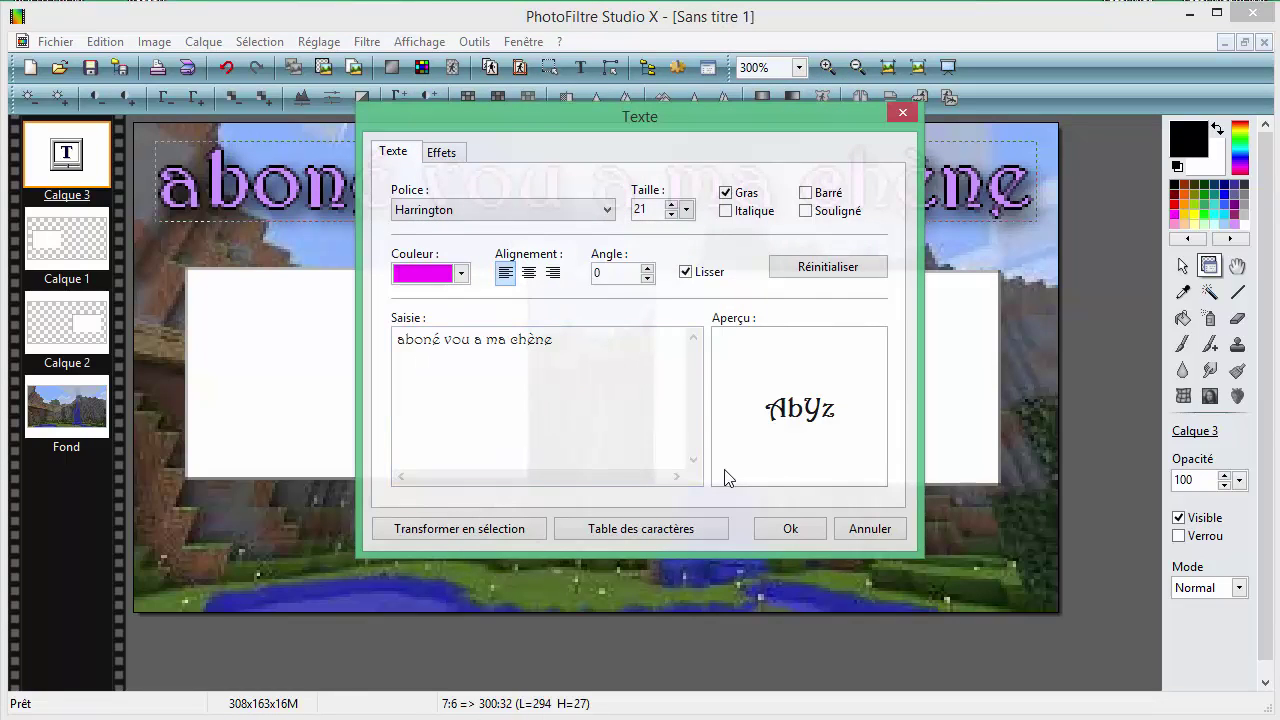
Change the caption's outline colour to light purple and apply the text changes
click(449, 157)
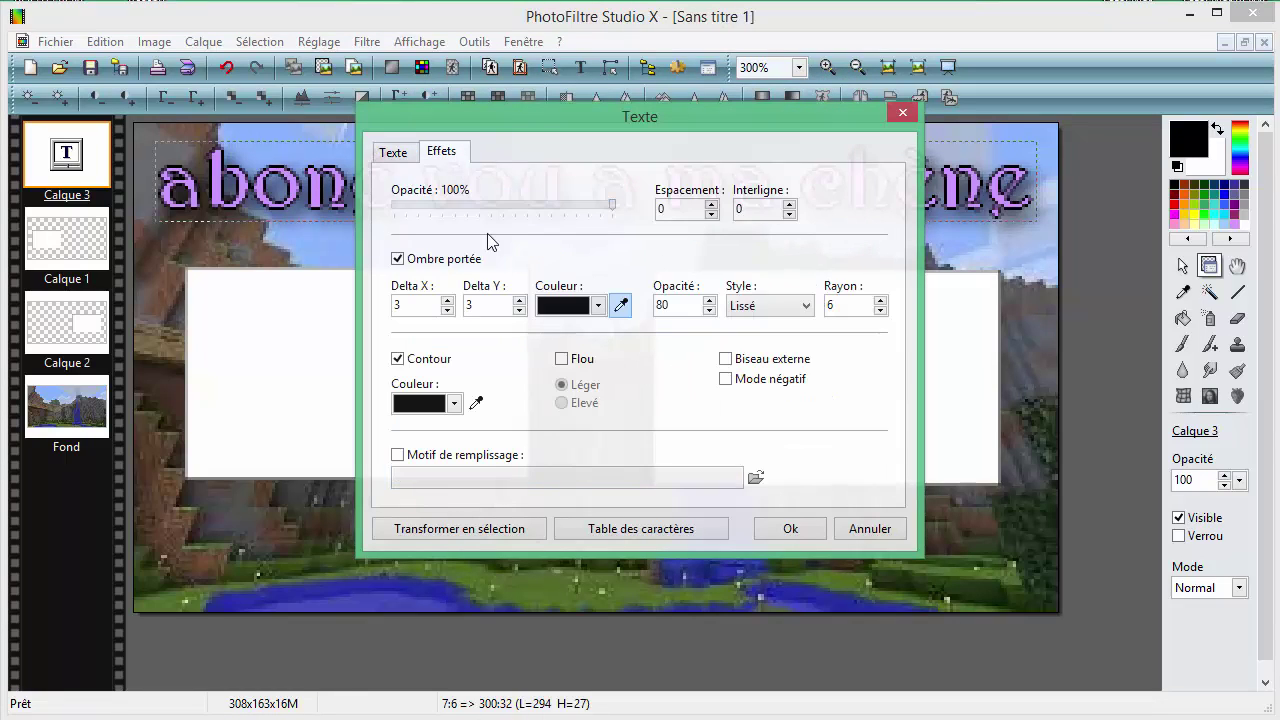
click(455, 403)
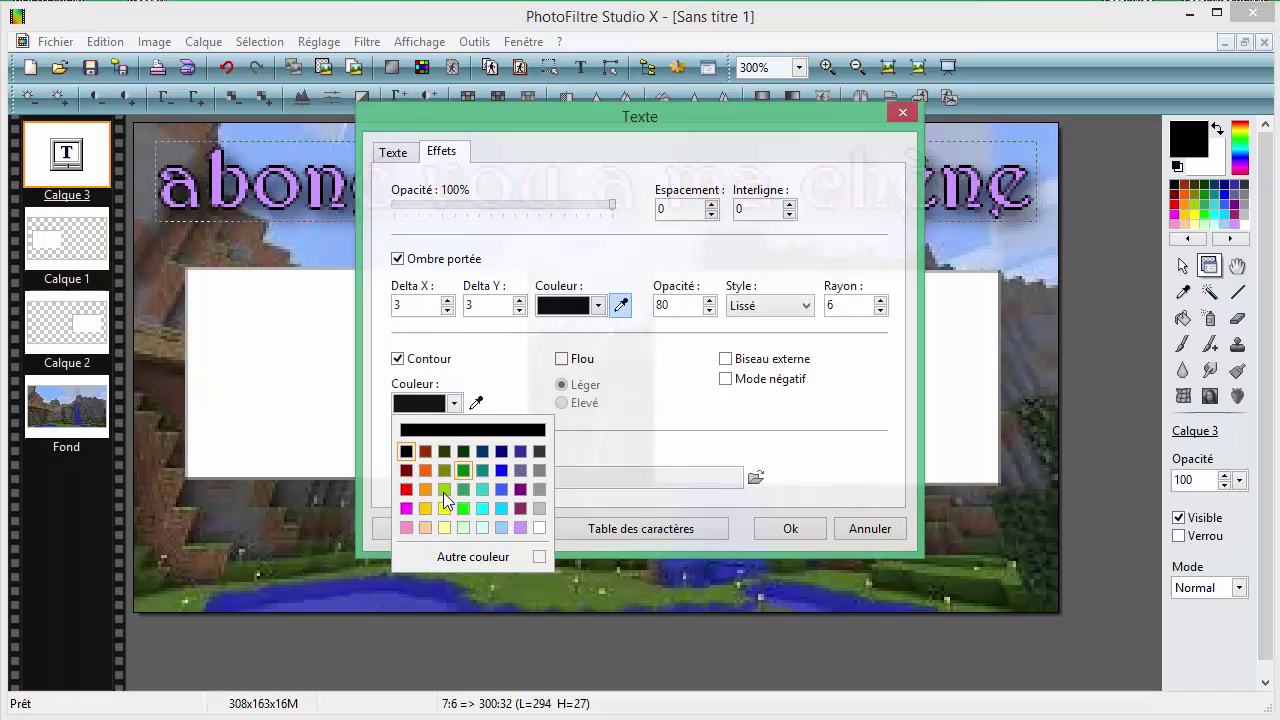
click(520, 527)
click(790, 529)
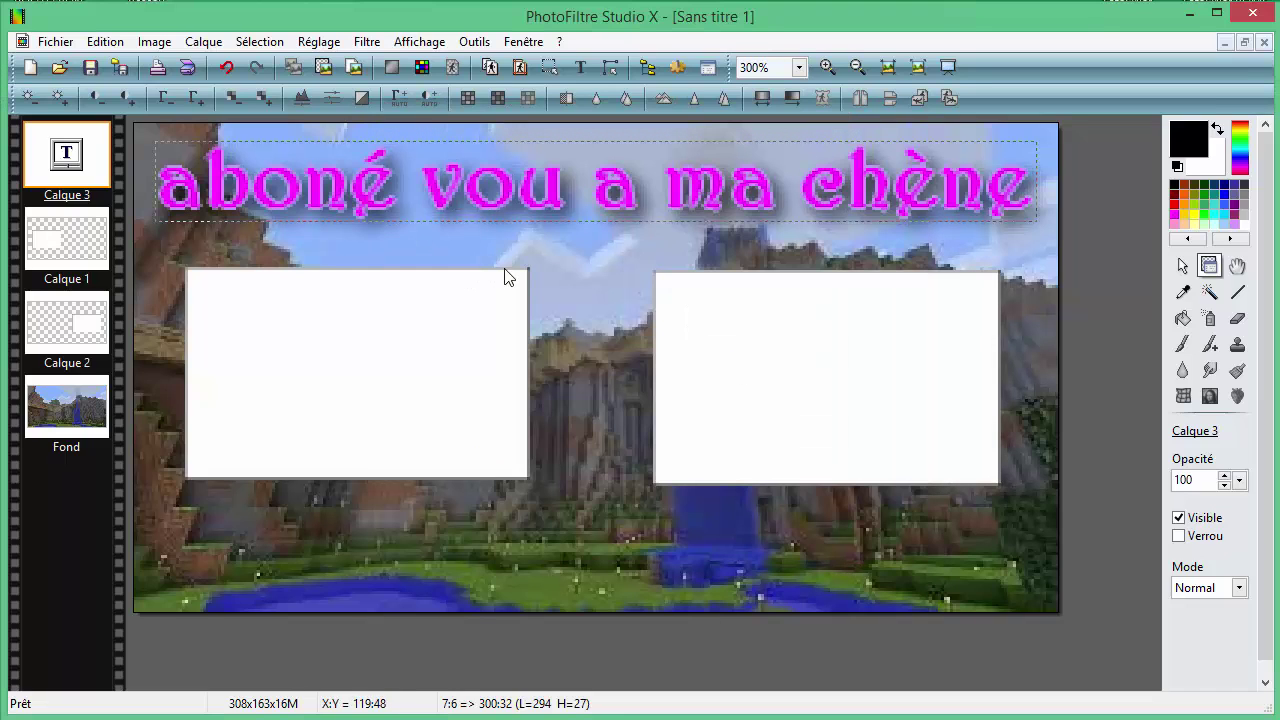
Add a new text reading "likez" over the background and place it below and between the two white sheets
click(591, 292)
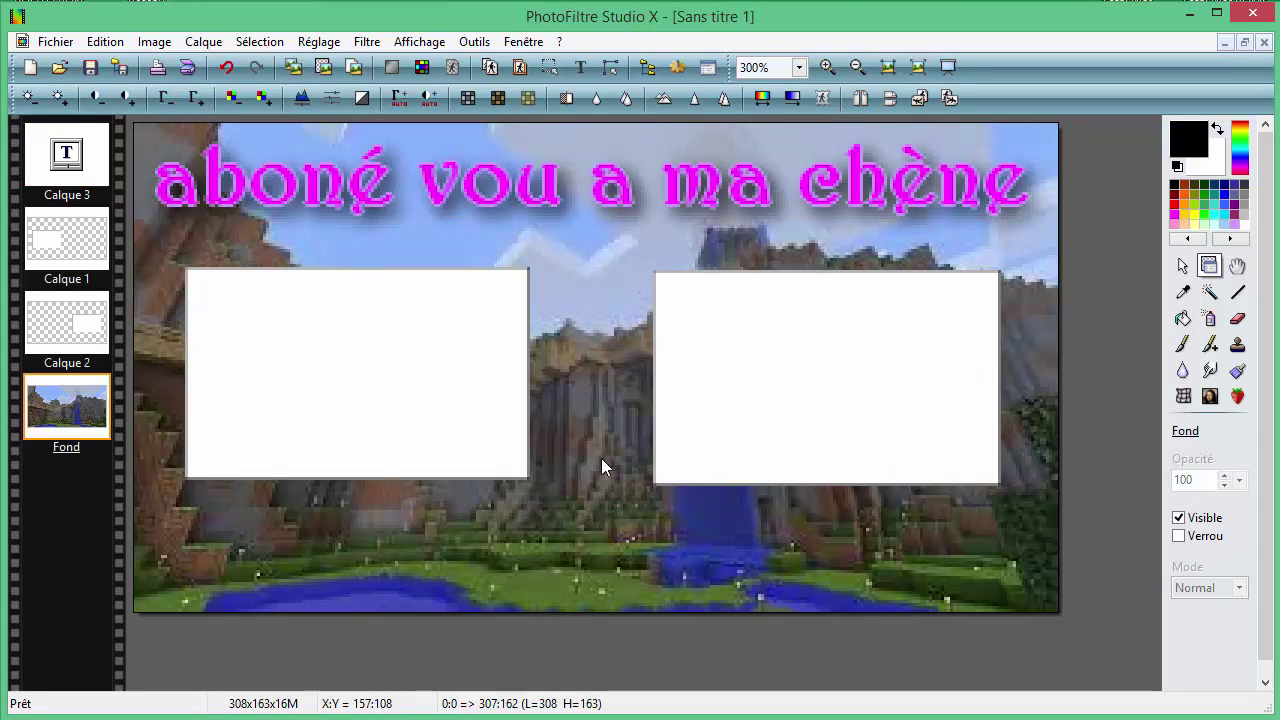
click(580, 67)
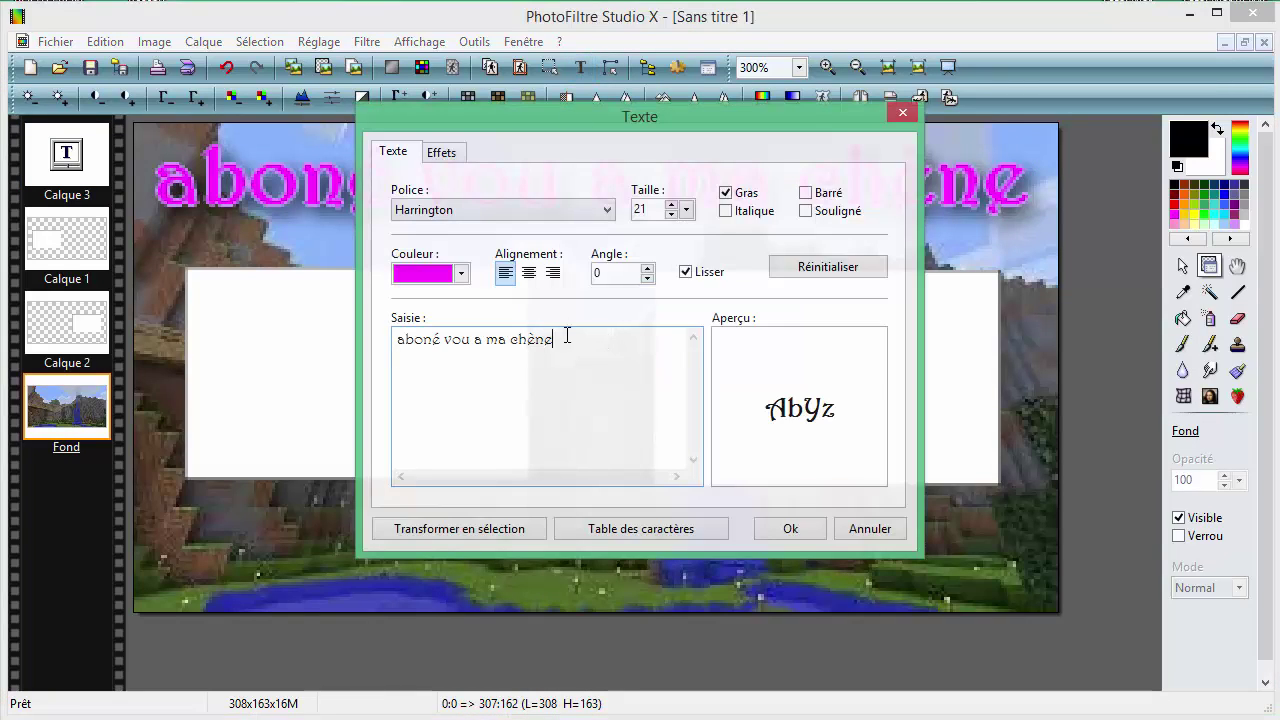
drag(584, 339, 279, 305)
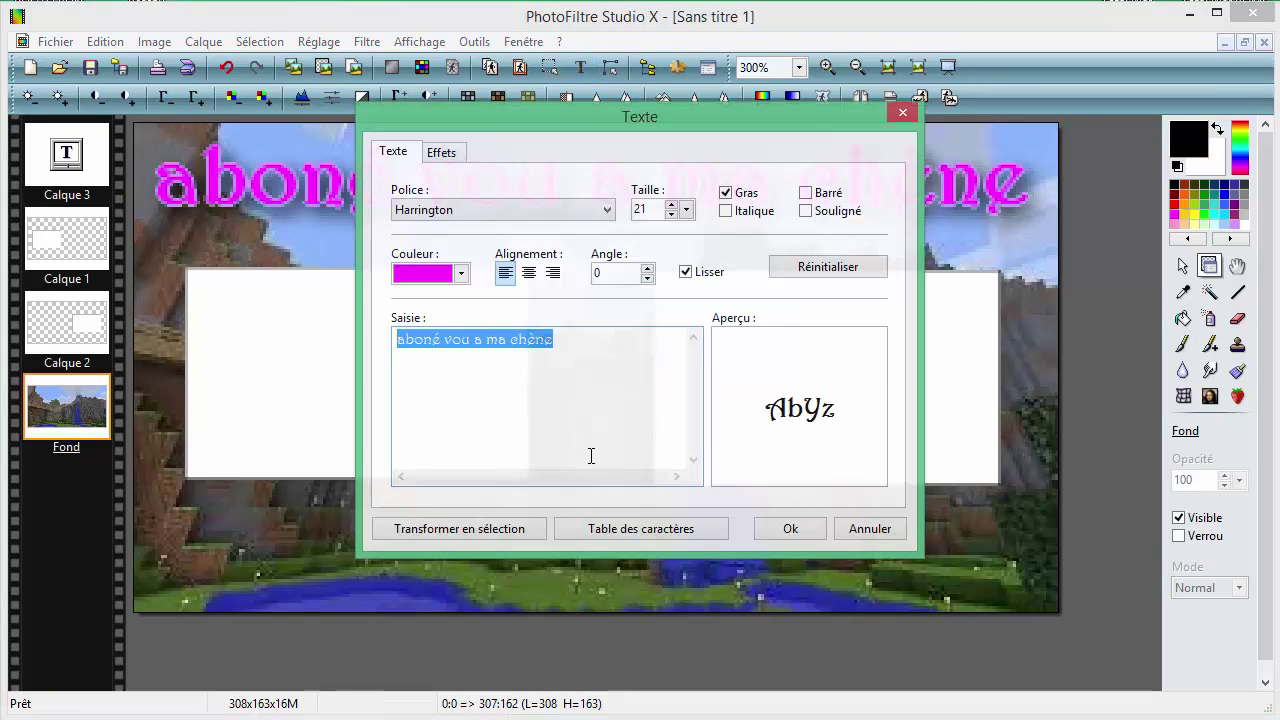
text(likez)
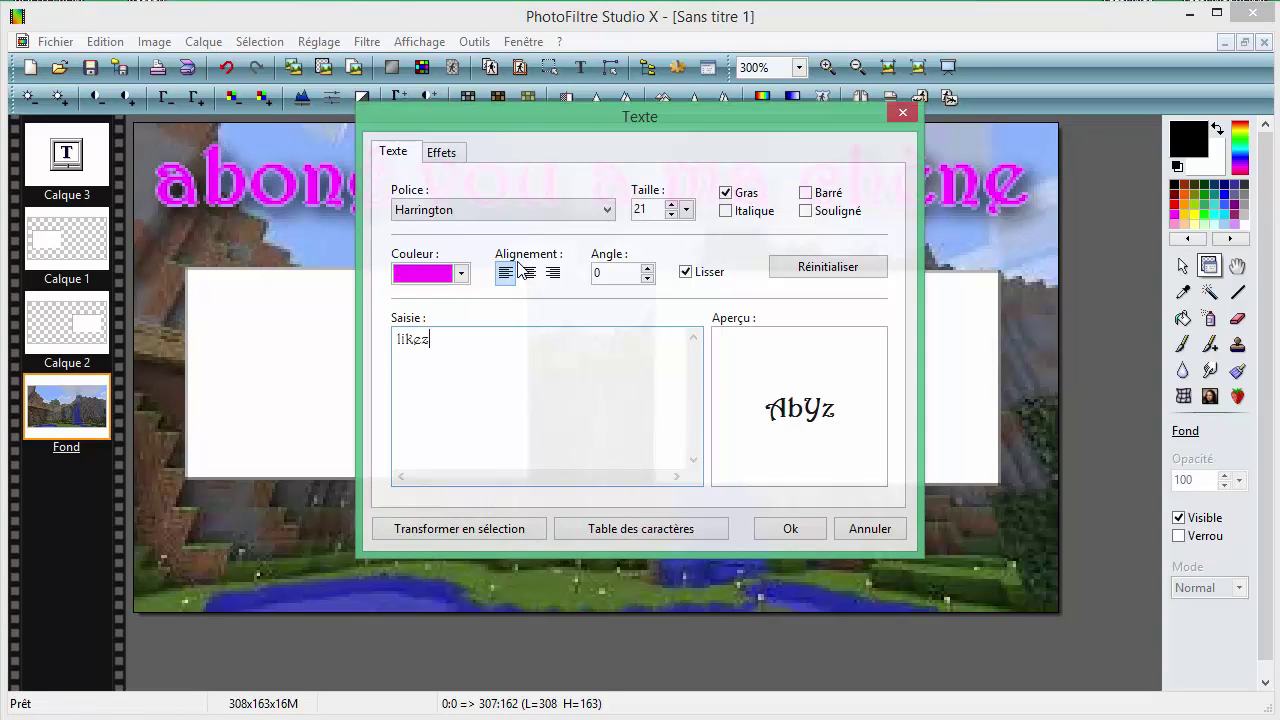
click(790, 526)
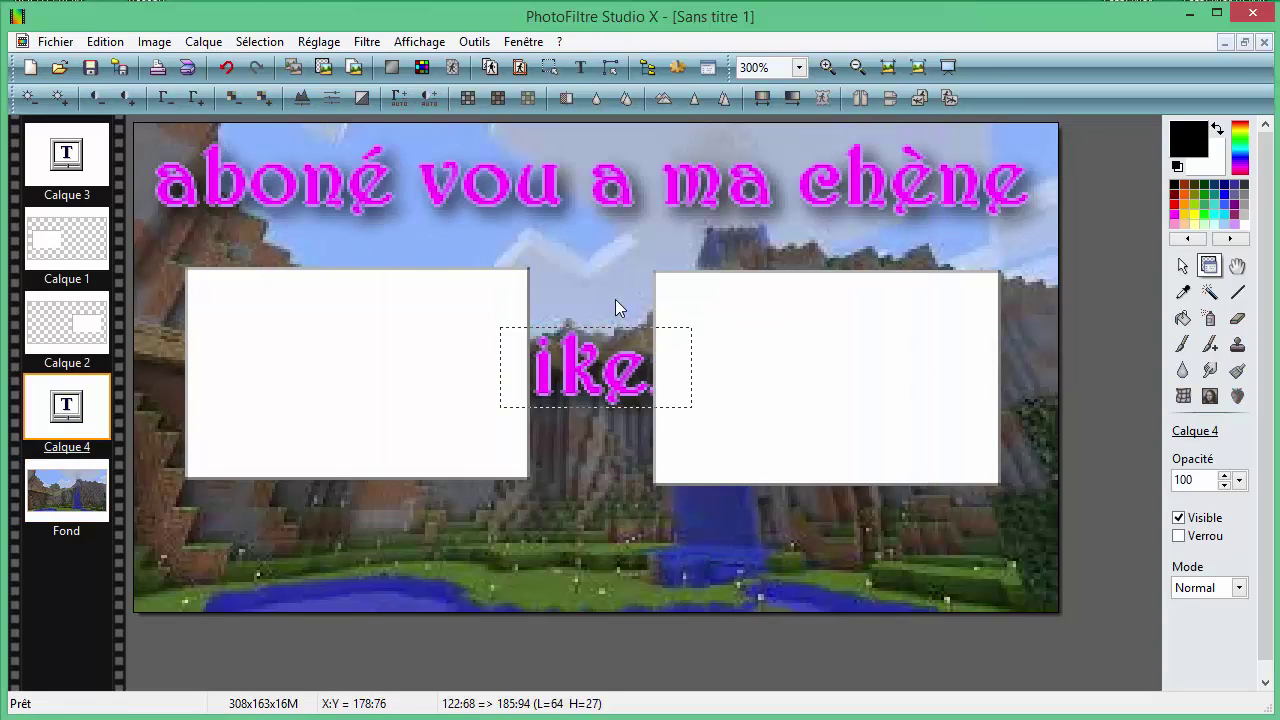
drag(574, 391, 547, 554)
click(321, 586)
Change the font of the "likez" text to Berlin Sans FB Demi and shift the text slightly right
double_click(548, 558)
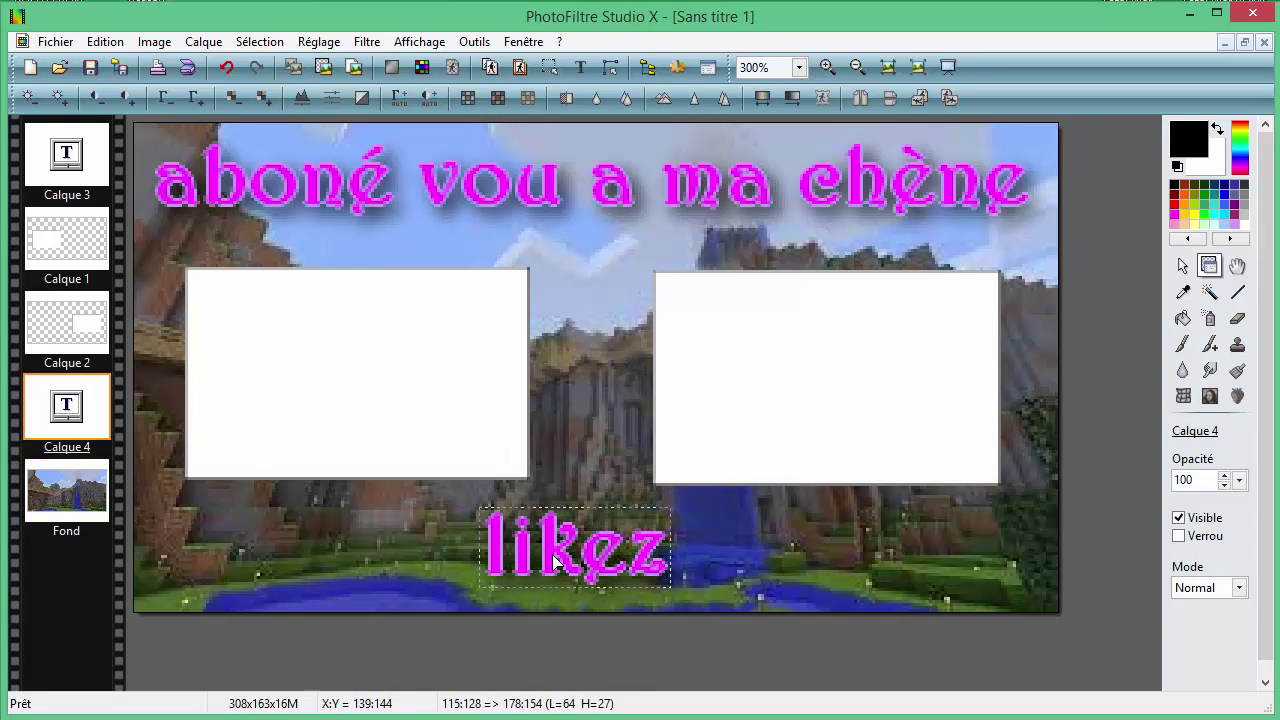
click(471, 214)
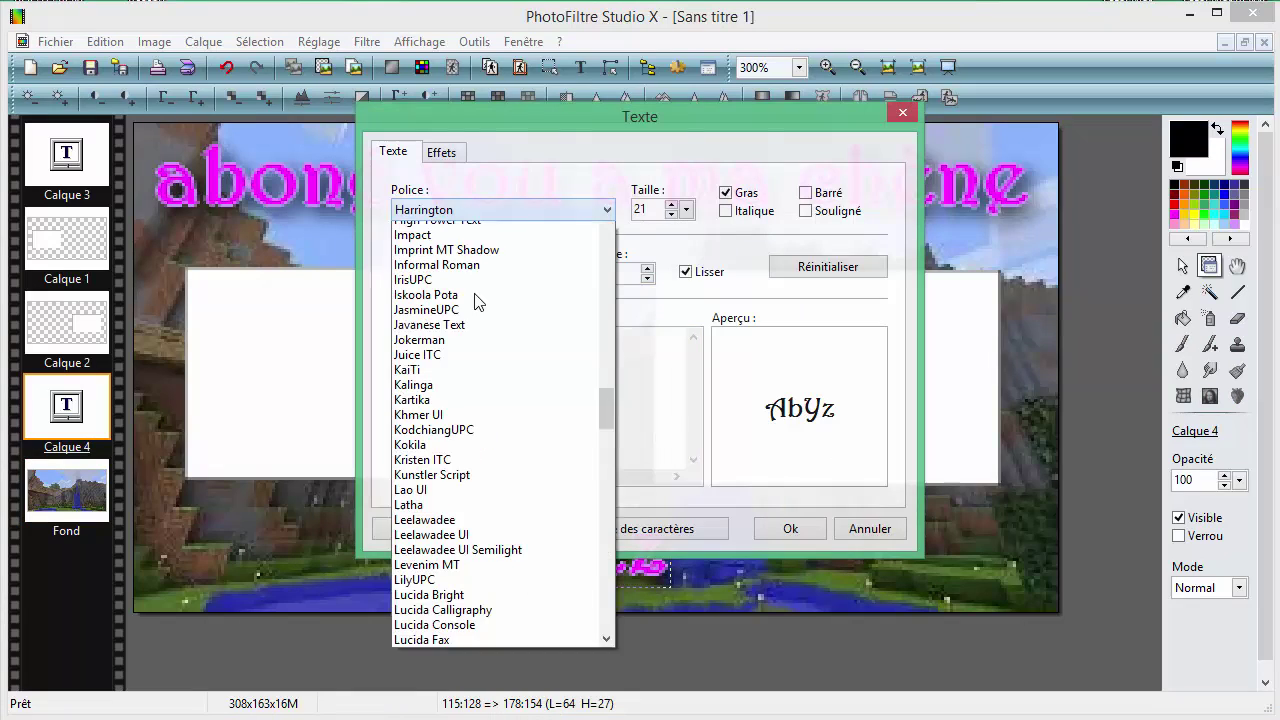
click(491, 429)
click(452, 212)
click(466, 320)
click(469, 211)
click(471, 305)
click(474, 213)
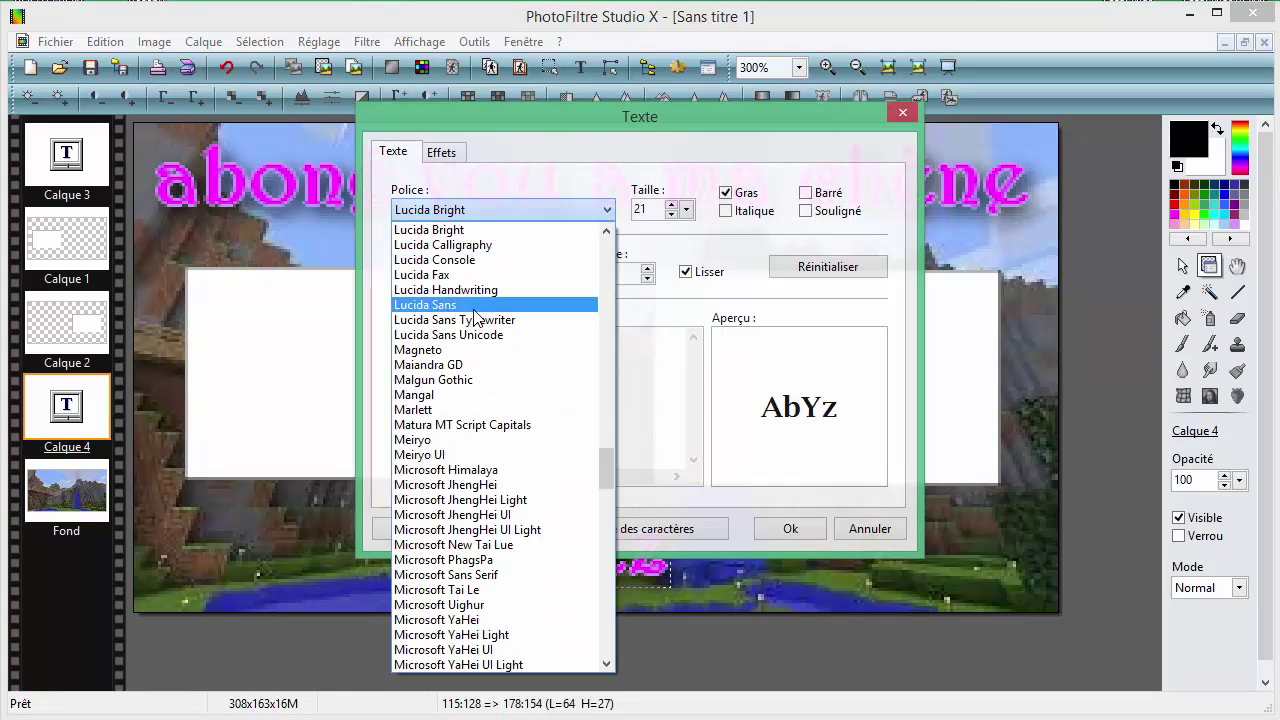
click(430, 334)
click(466, 211)
drag(603, 478, 607, 245)
click(472, 605)
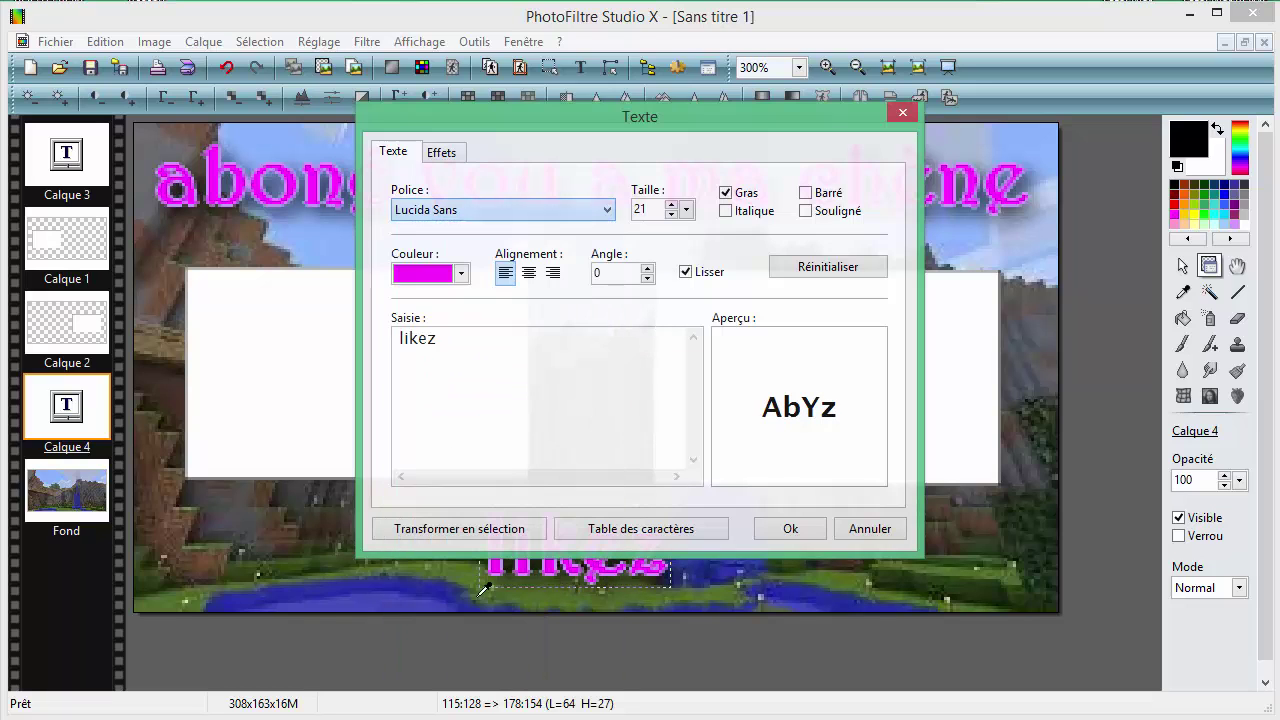
click(606, 210)
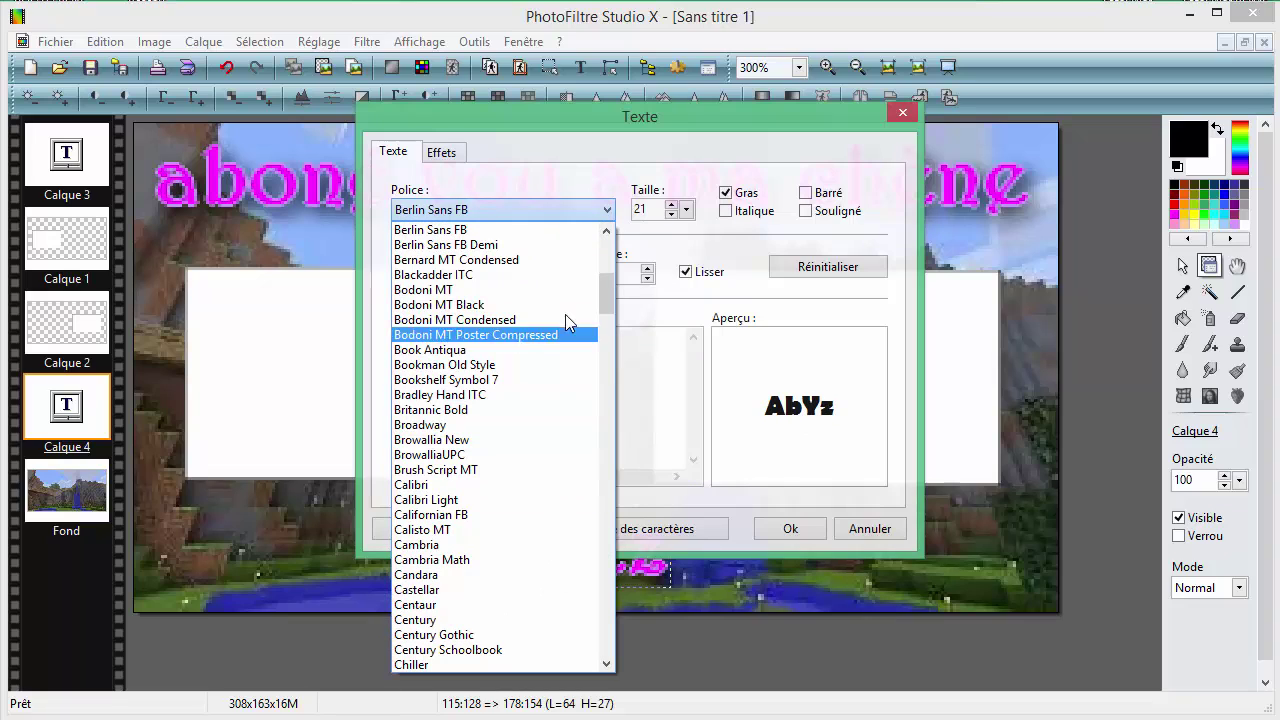
click(475, 245)
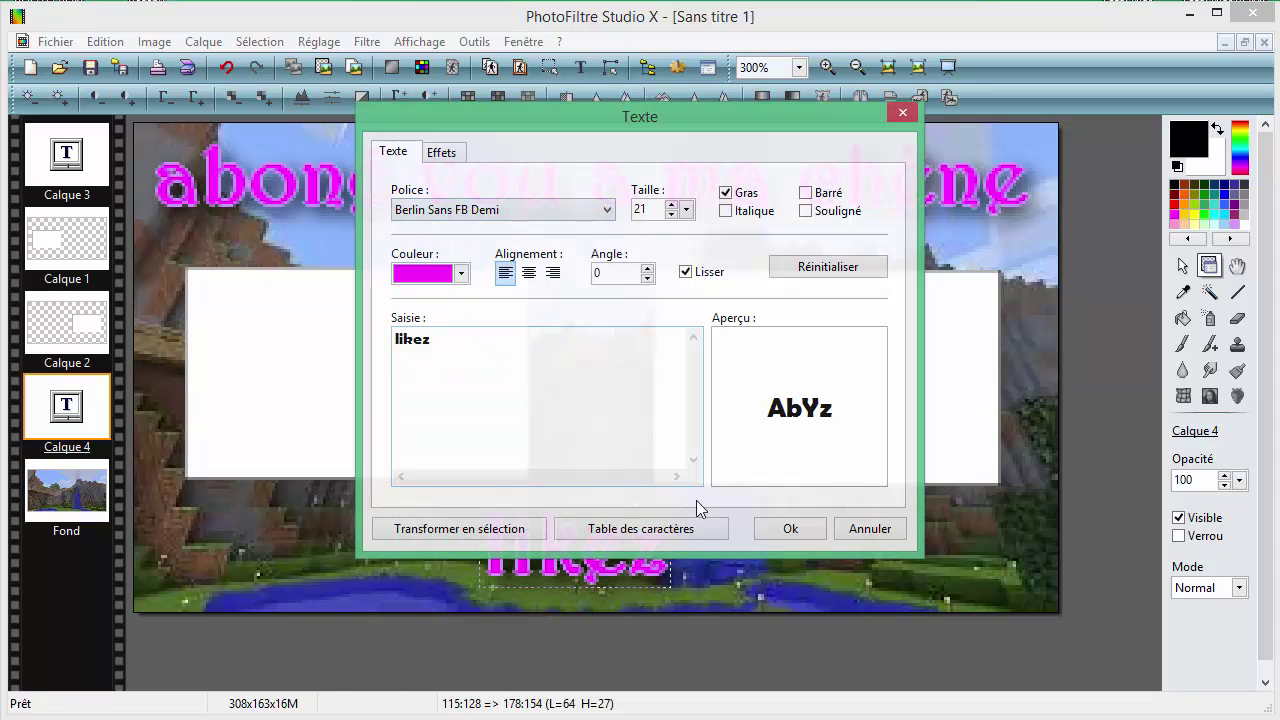
click(790, 529)
drag(611, 562, 627, 560)
click(450, 612)
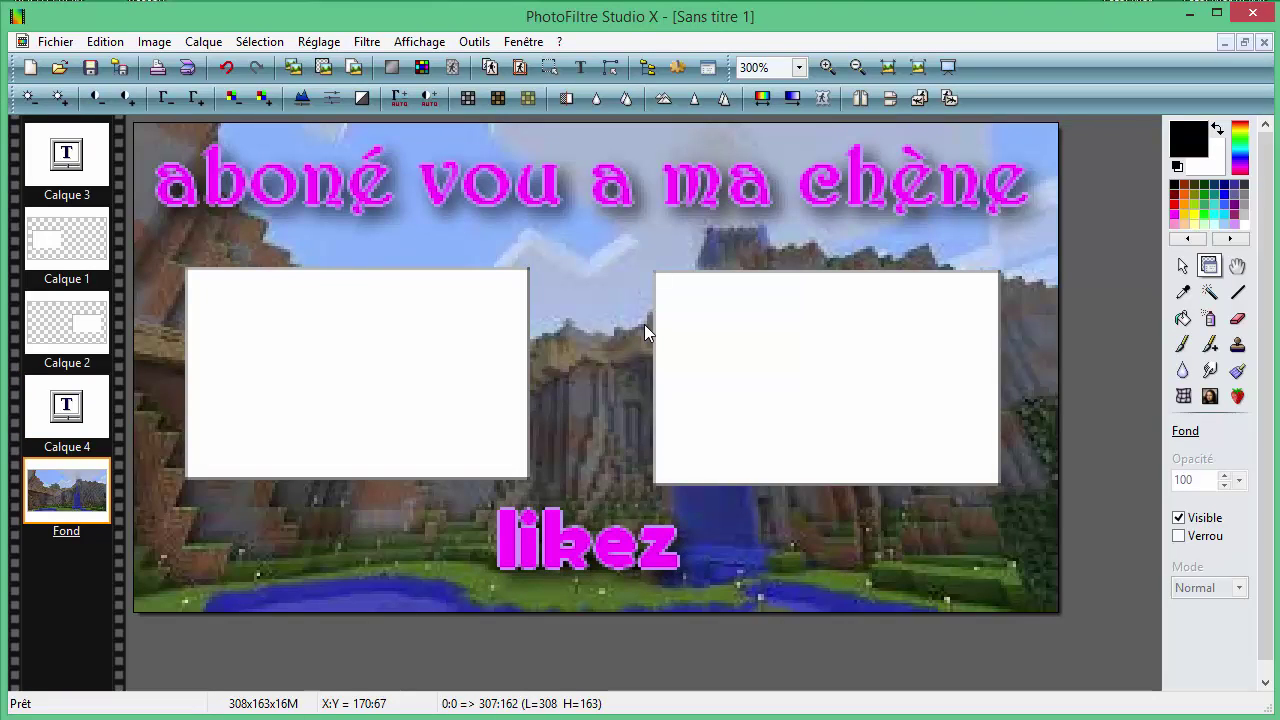
click(123, 69)
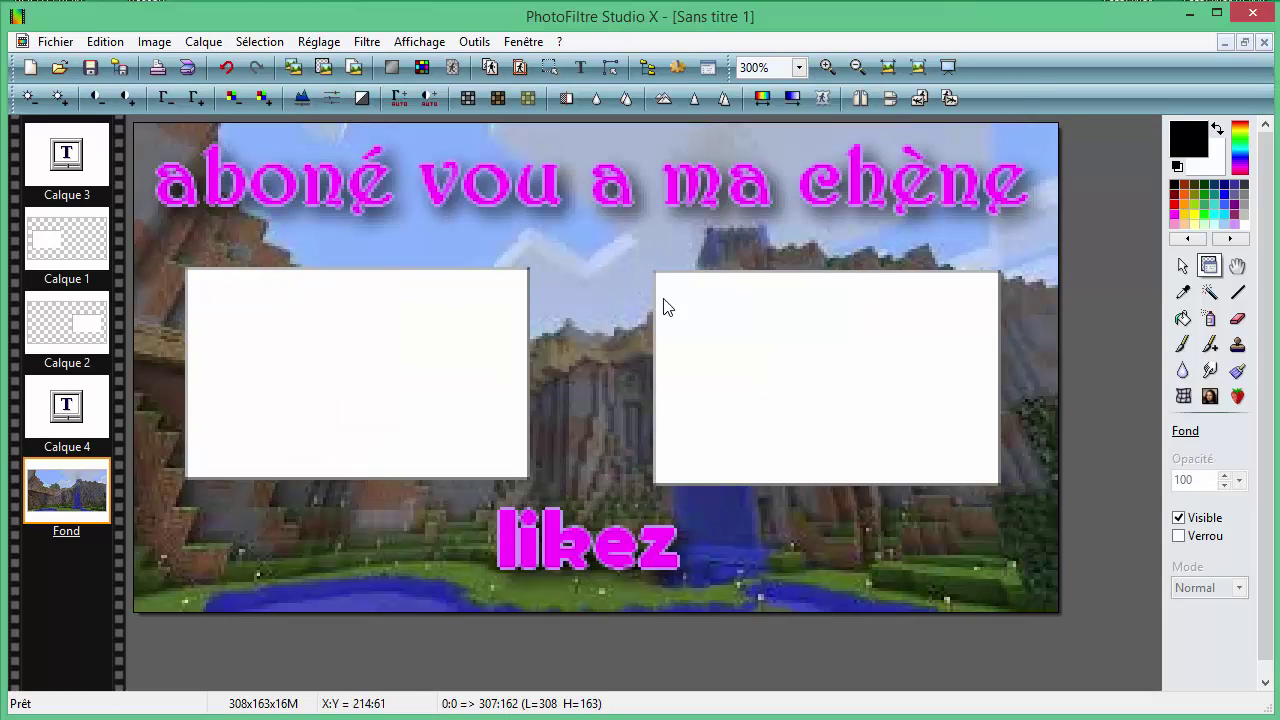
scroll(631, 463, down, 1)
scroll(631, 472, down, 1)
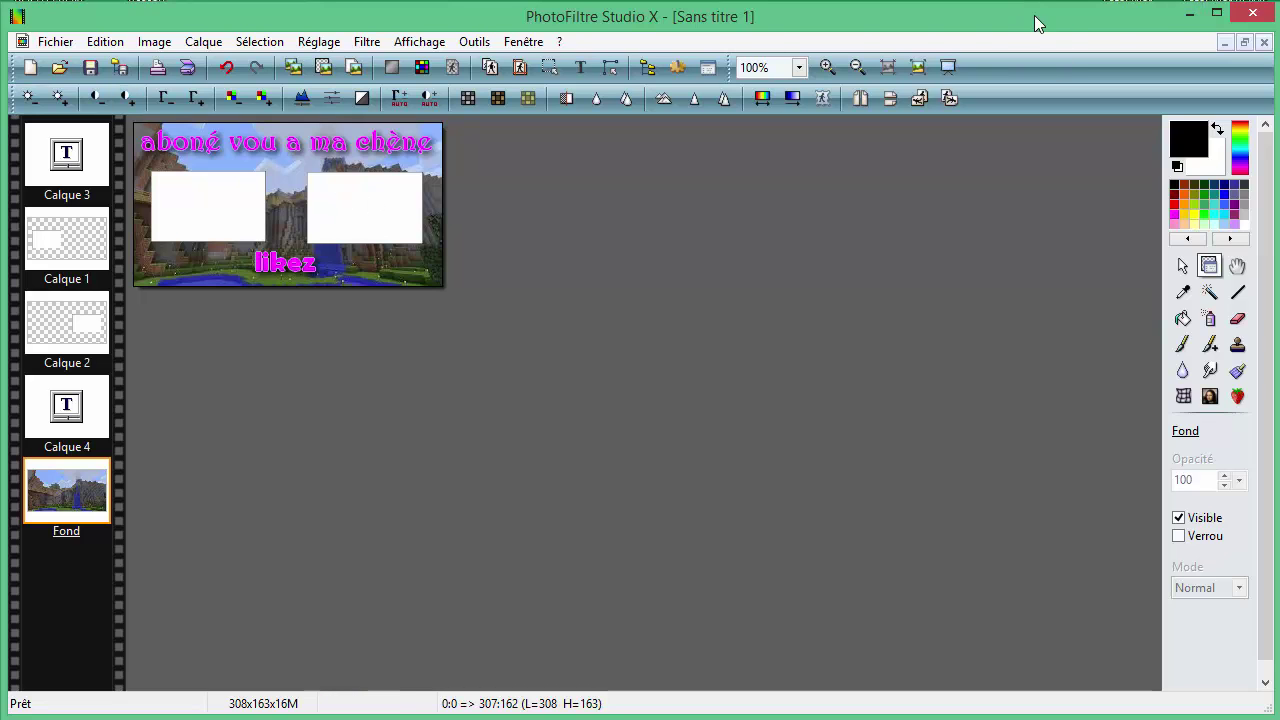
Switch to the Nightcore Rock Mix video on YouTube in the browser, play it from the start and pause it
click(1199, 18)
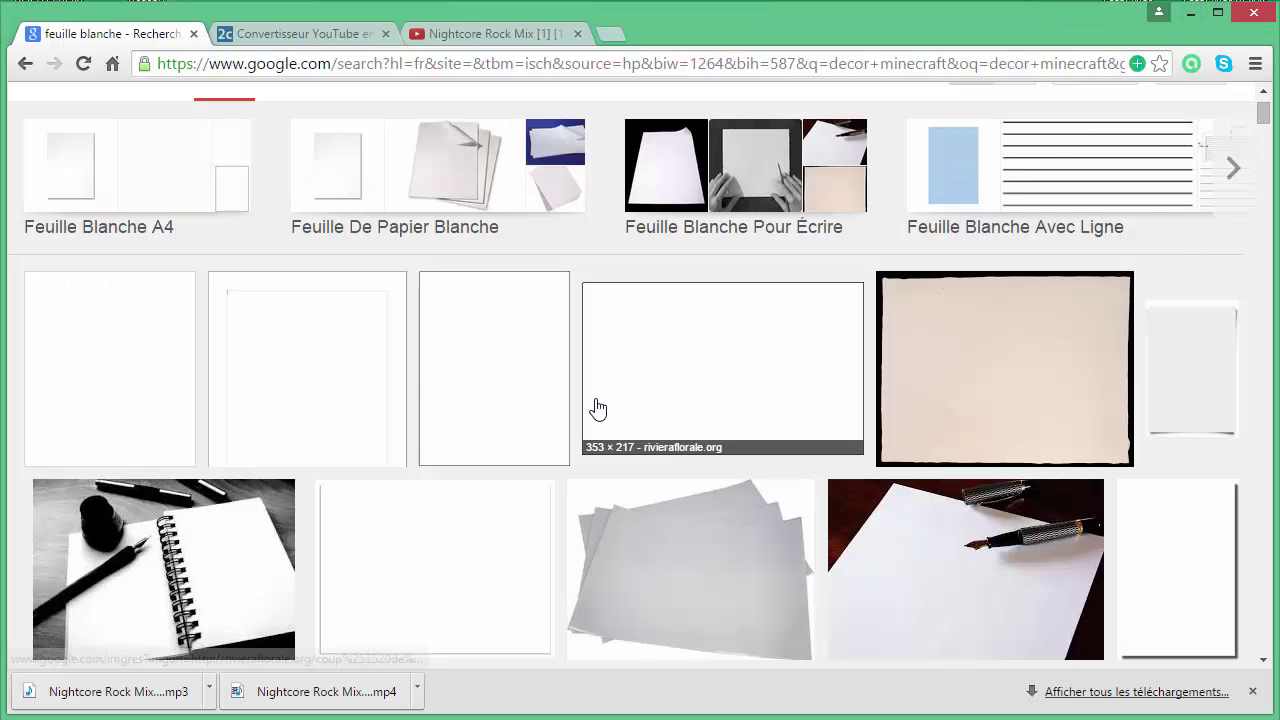
scroll(600, 406, up, 2)
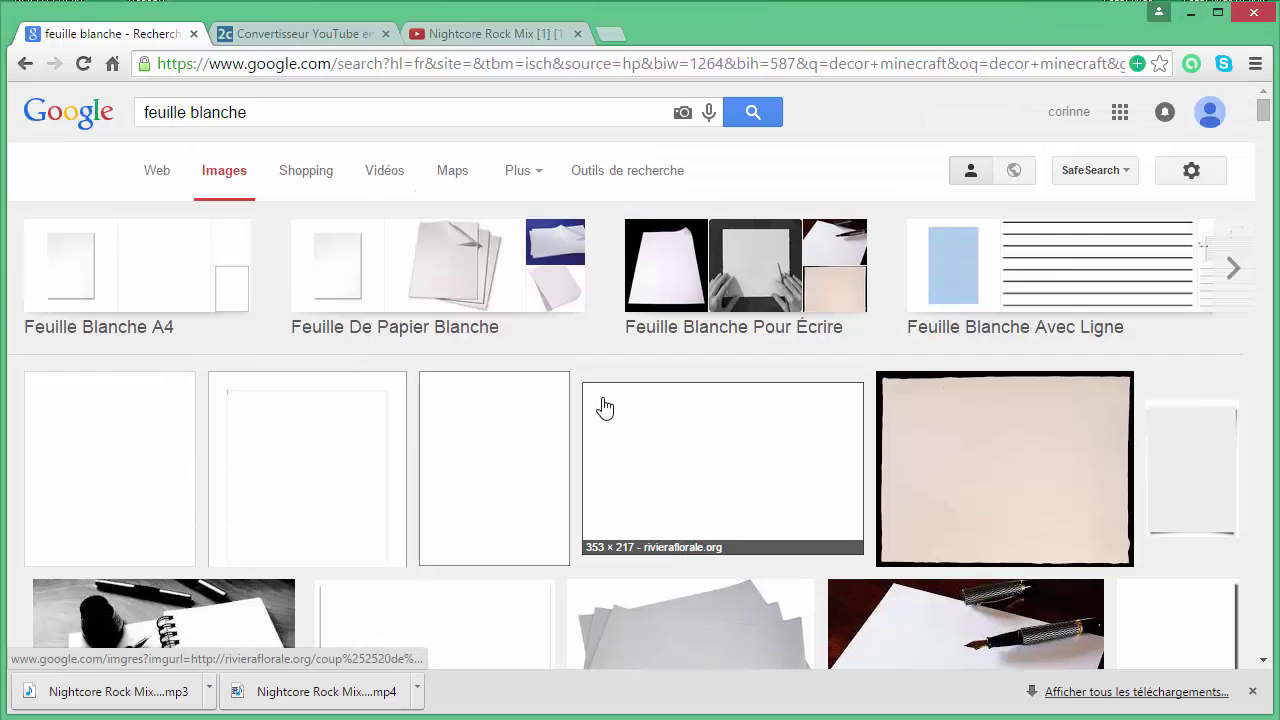
click(470, 33)
scroll(660, 403, down, 3)
scroll(672, 420, up, 1)
scroll(678, 445, down, 1)
scroll(680, 449, up, 3)
click(212, 610)
click(381, 468)
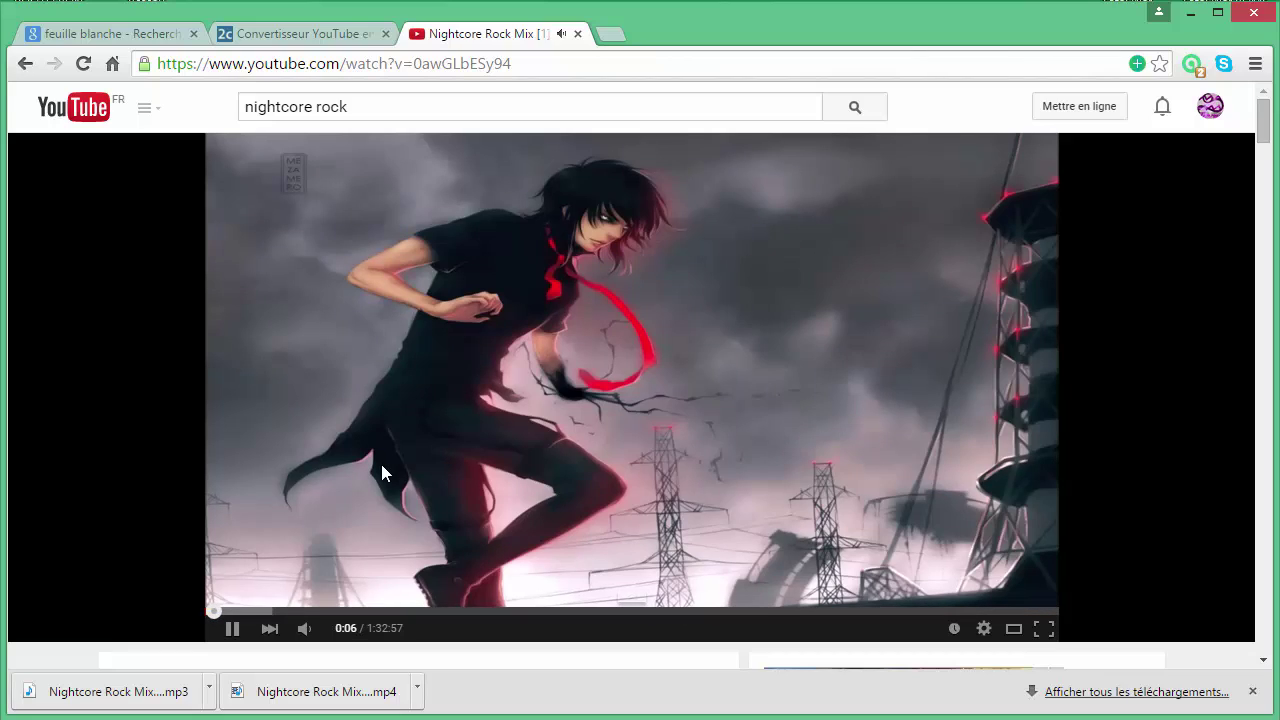
click(631, 401)
scroll(600, 450, down, 5)
scroll(563, 486, up, 5)
Copy the web address of the Nightcore Rock Mix video
triple_click(291, 61)
key(super+c)
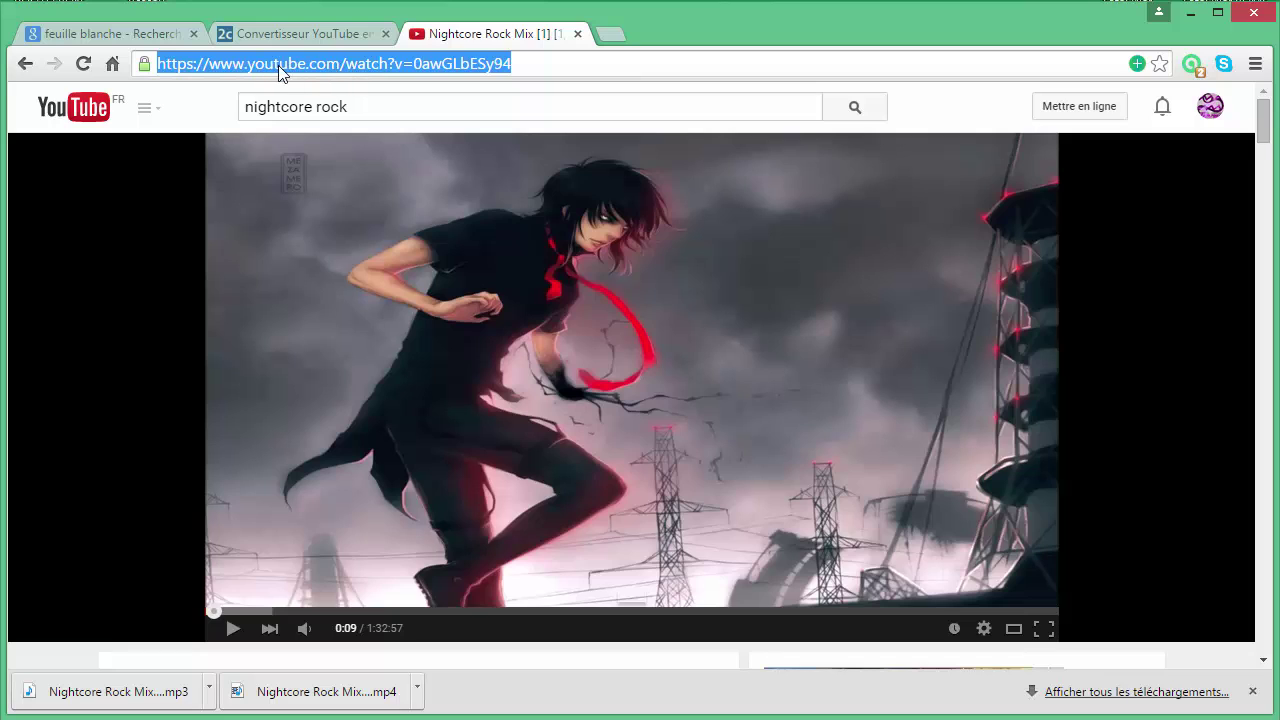
right_click(334, 64)
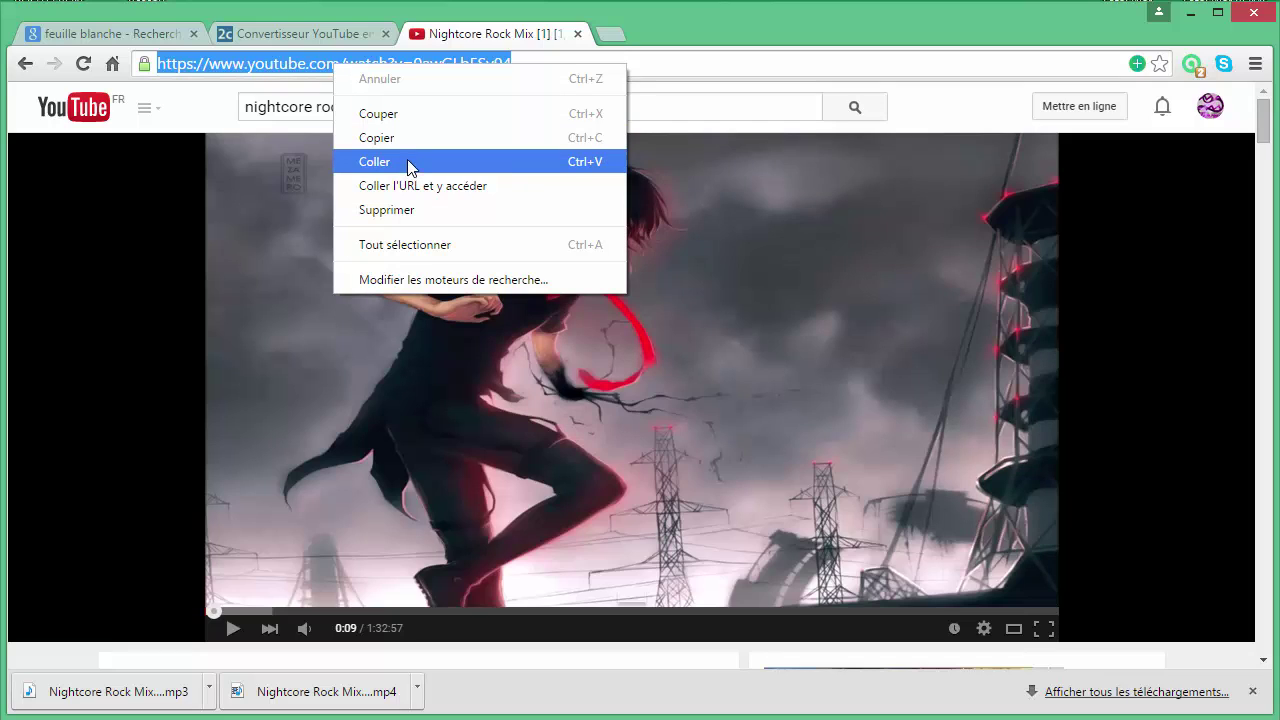
click(393, 141)
Paste the video's address into the 2conv.com converter and convert it to MP3
click(287, 33)
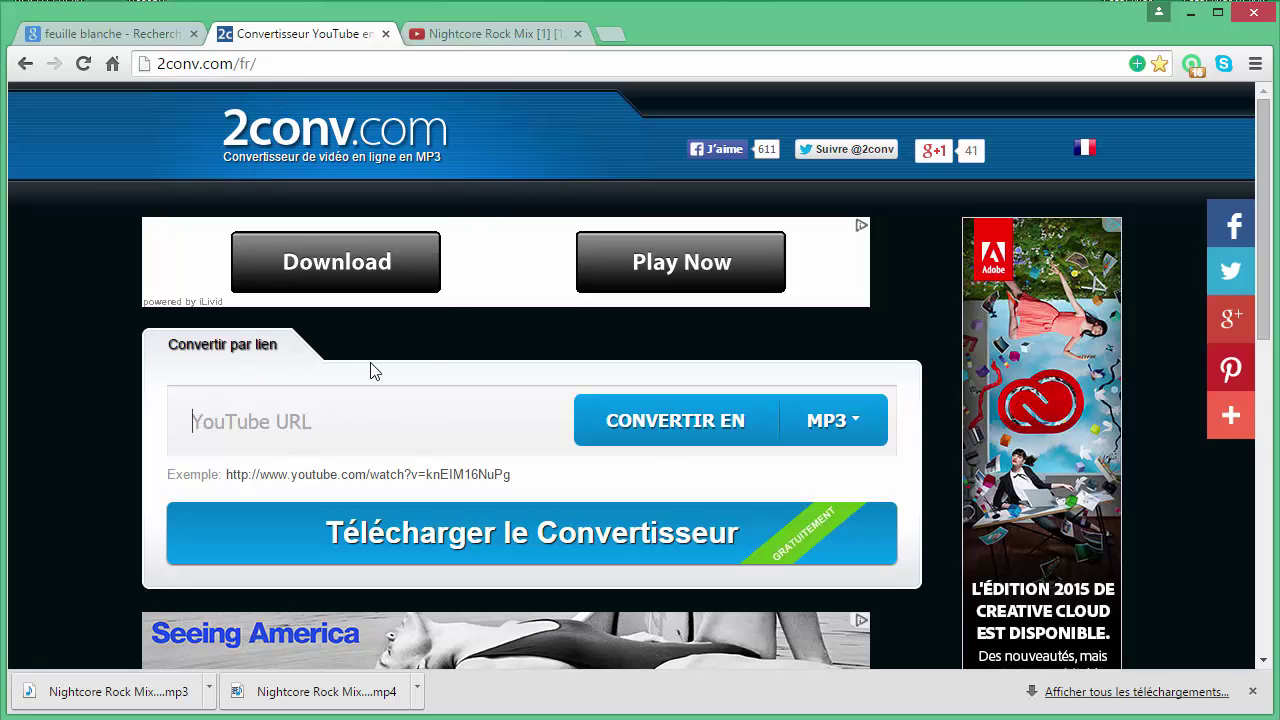
right_click(263, 428)
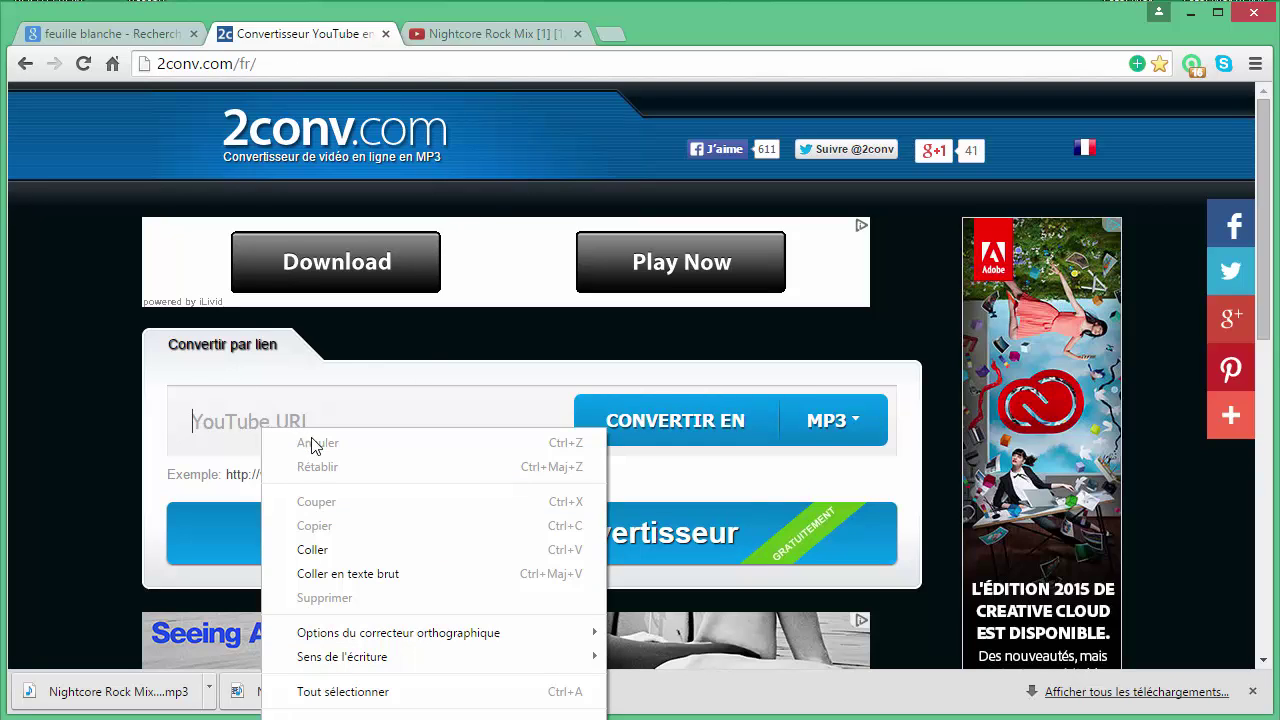
click(340, 550)
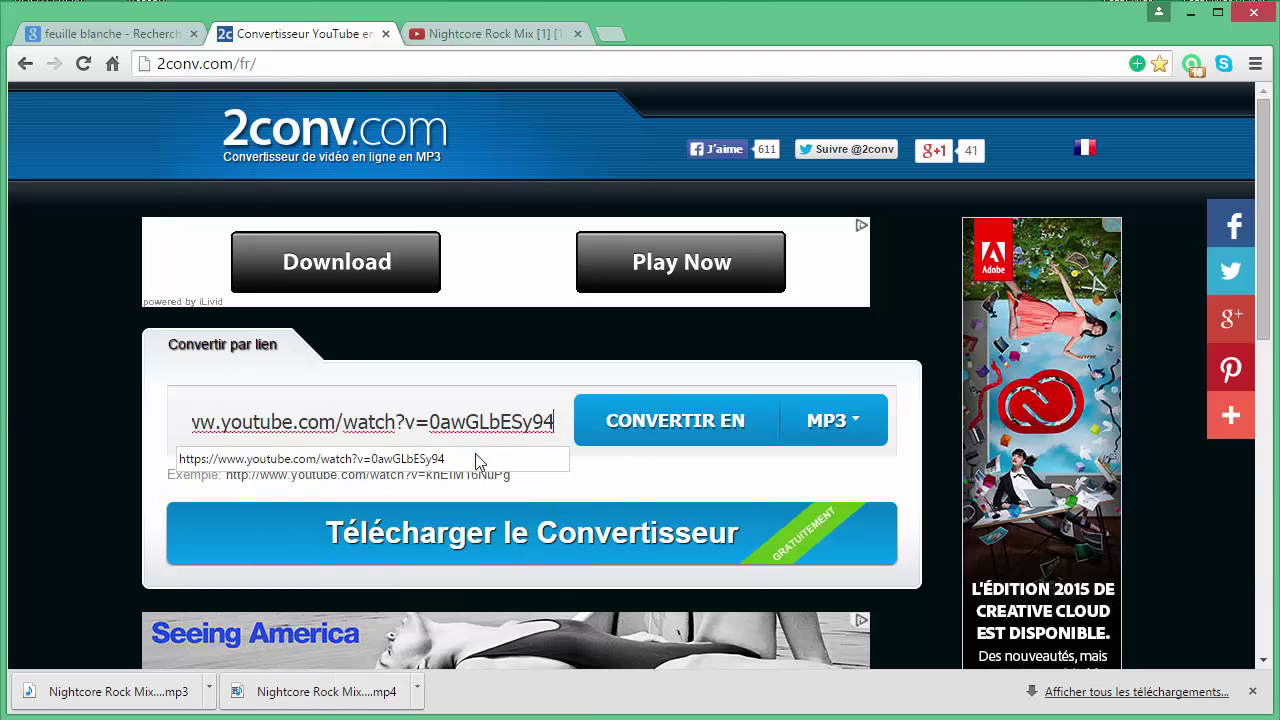
click(834, 422)
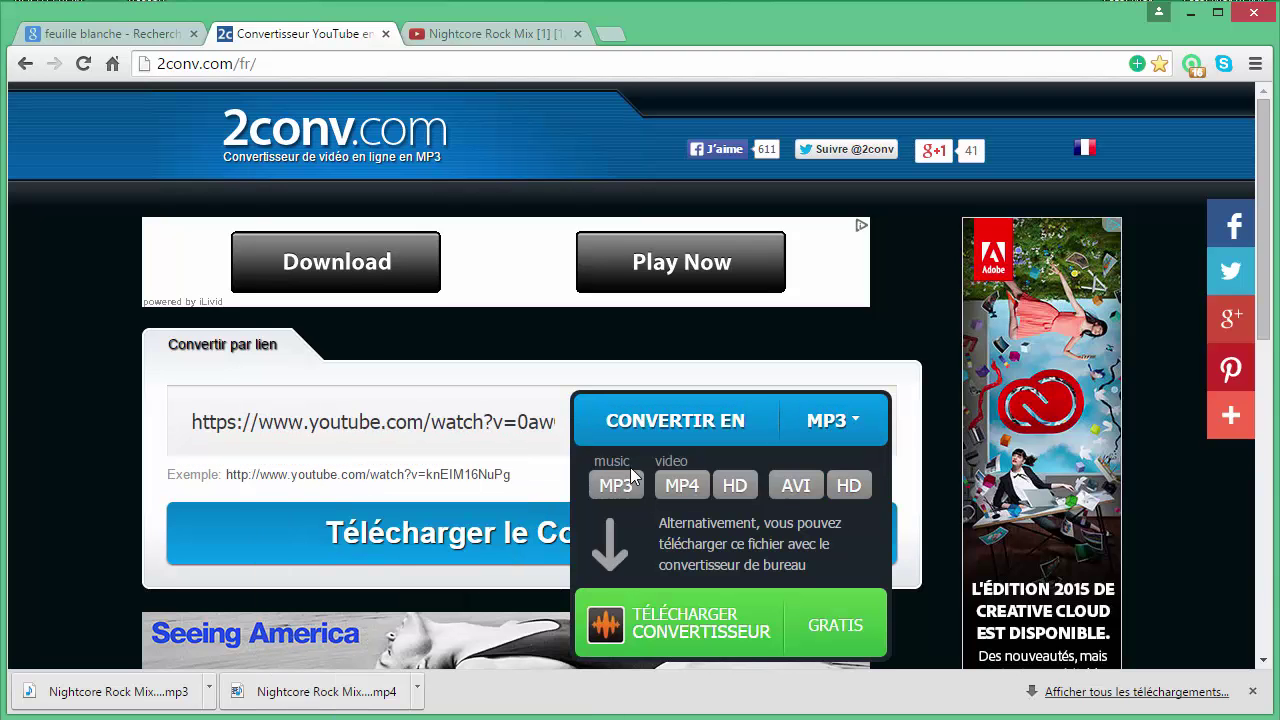
click(616, 487)
click(660, 424)
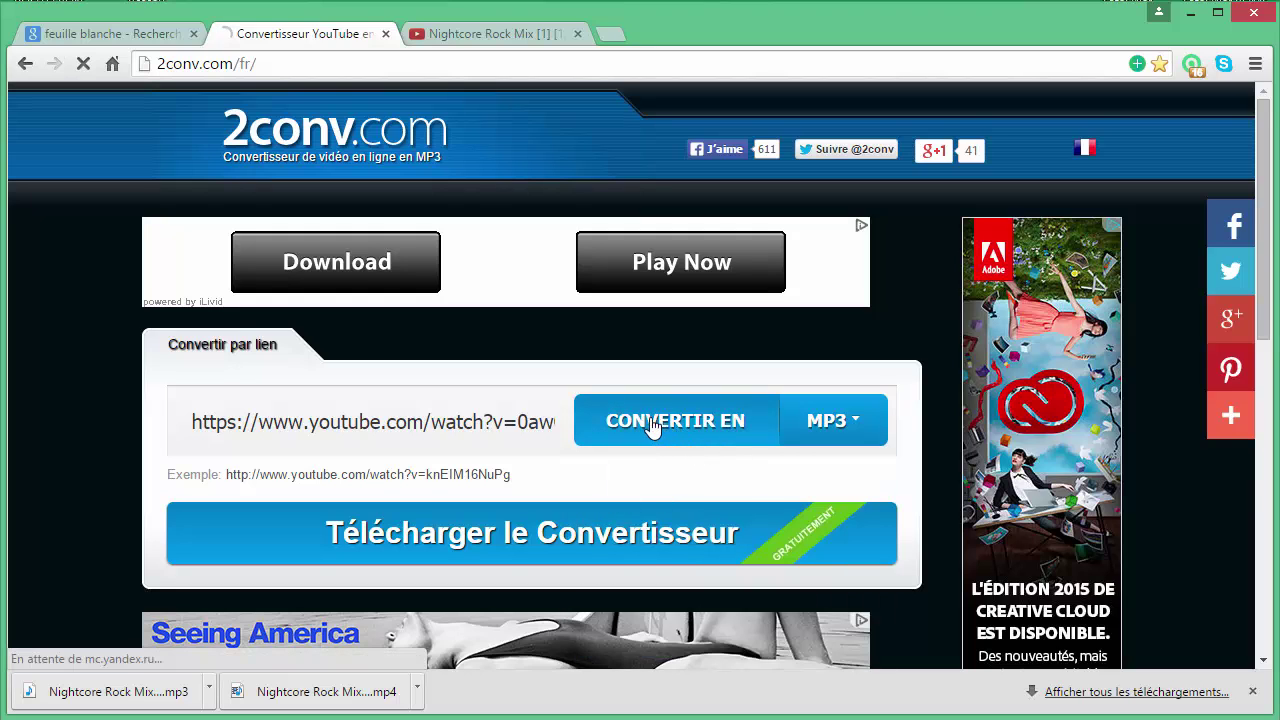
Download the converted Nightcore Rock Mix MP3 file from the conversion result page
scroll(516, 346, down, 1)
scroll(571, 451, down, 1)
scroll(571, 457, up, 1)
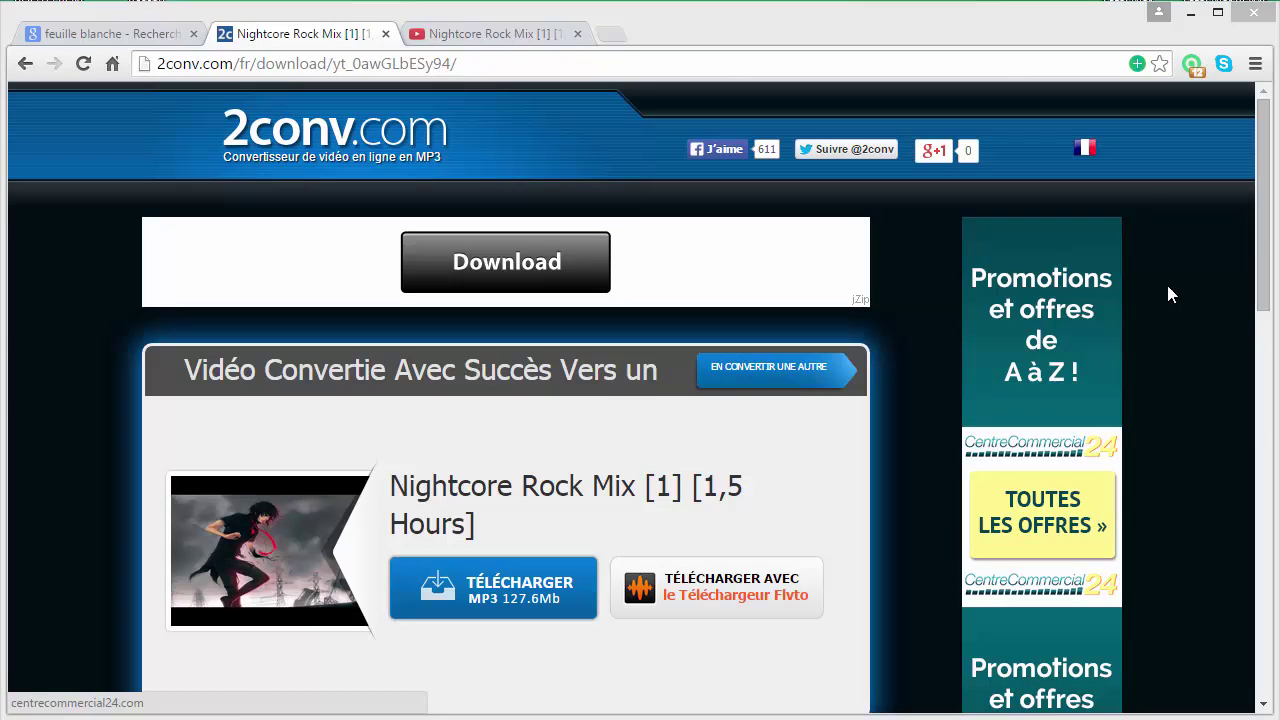
scroll(1148, 220, down, 1)
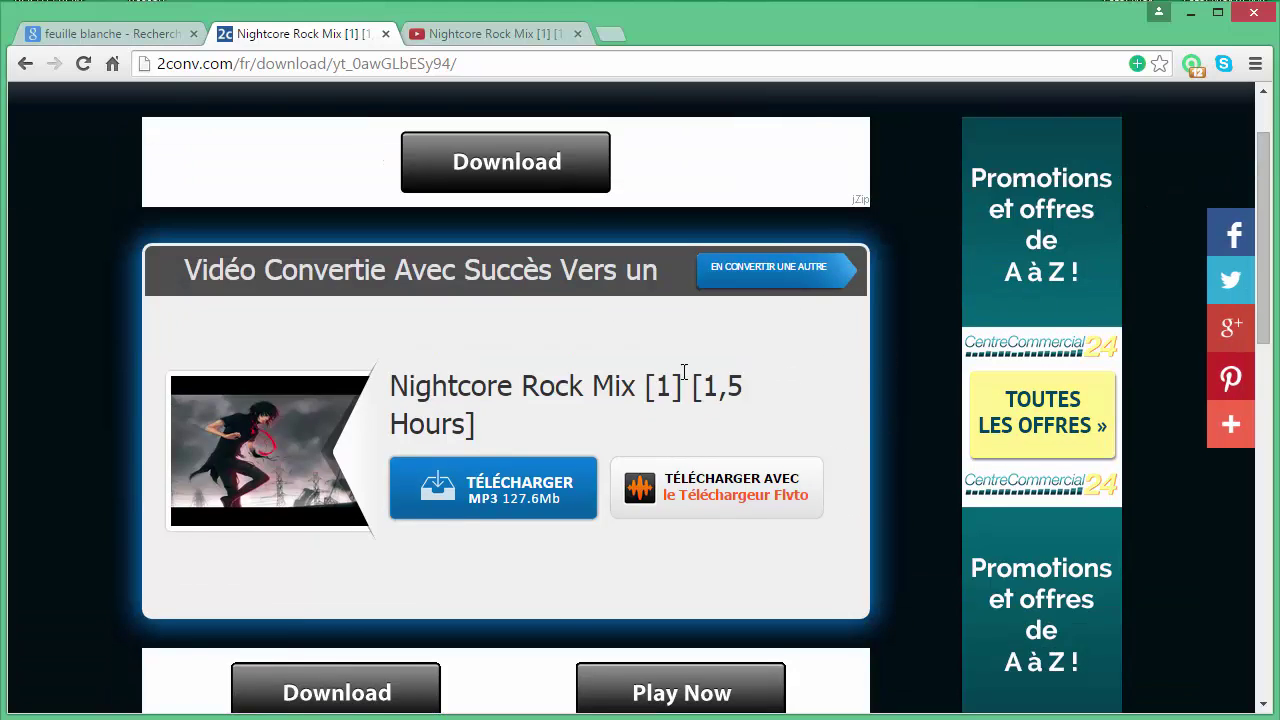
click(495, 502)
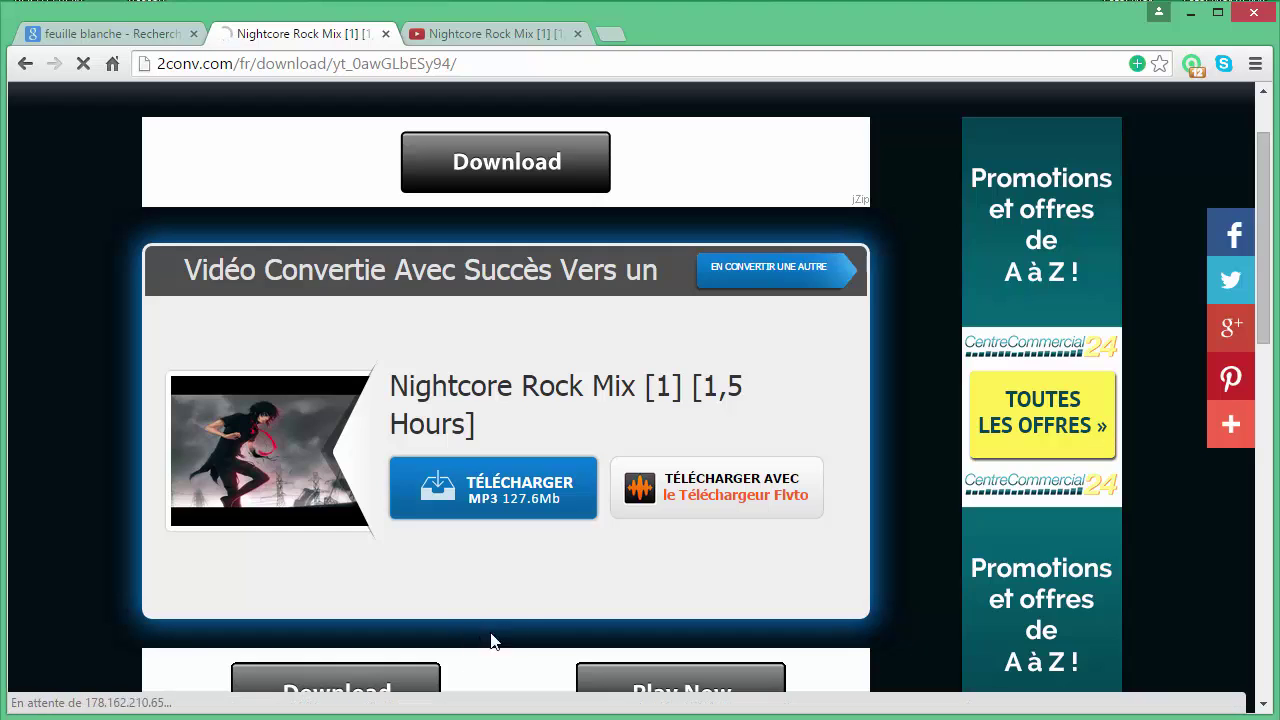
click(497, 505)
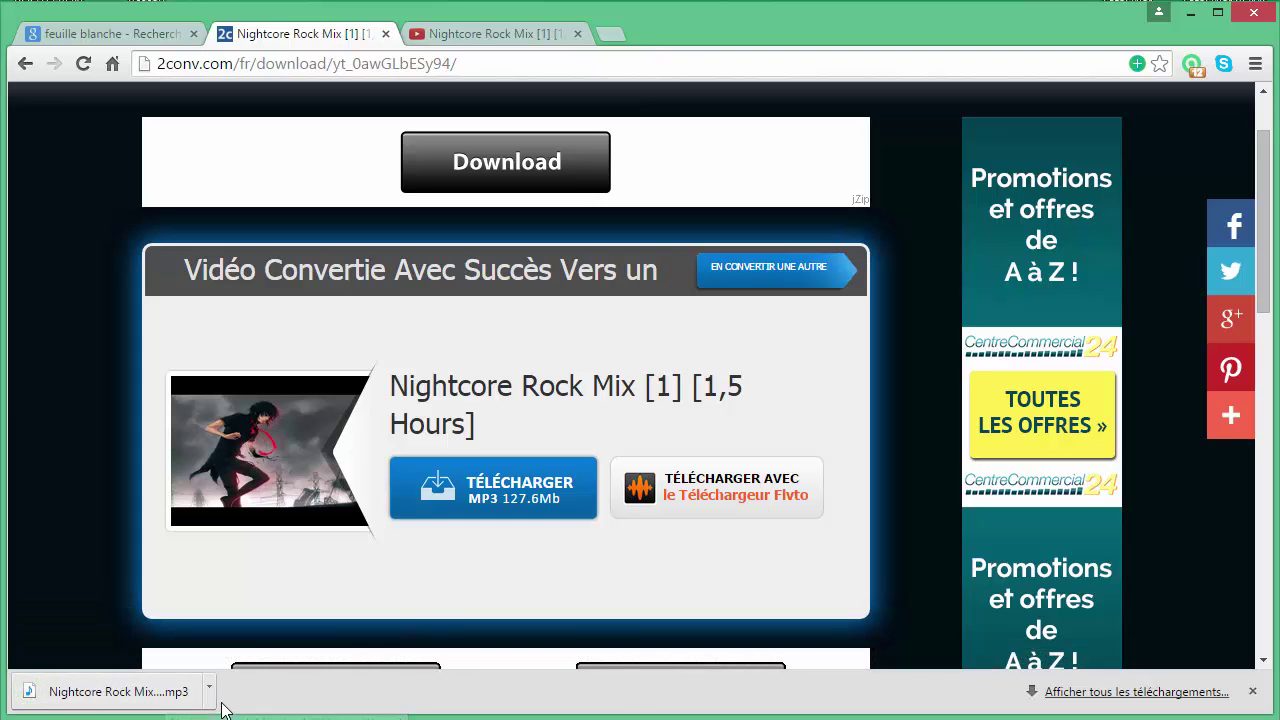
Try to move the downloaded Nightcore Rock Mix MP3 into a file explorer window placed over the browser, and close that window
key(super+e)
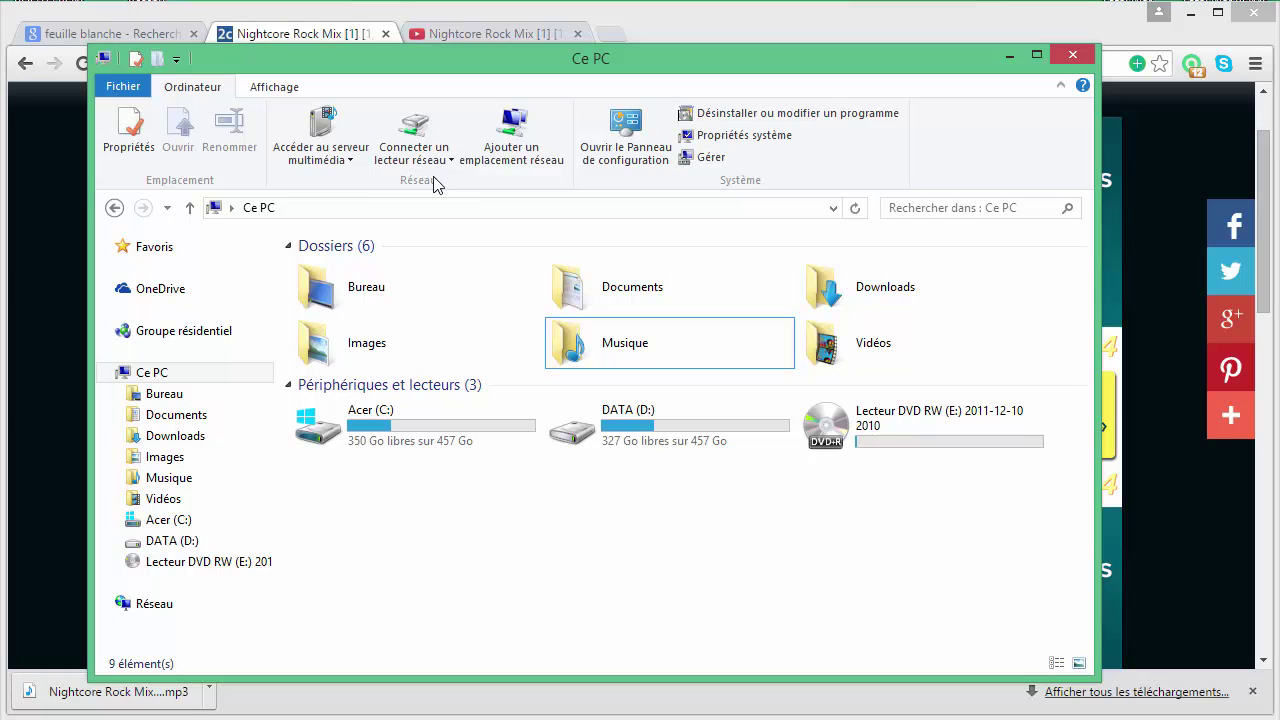
drag(454, 59, 604, 41)
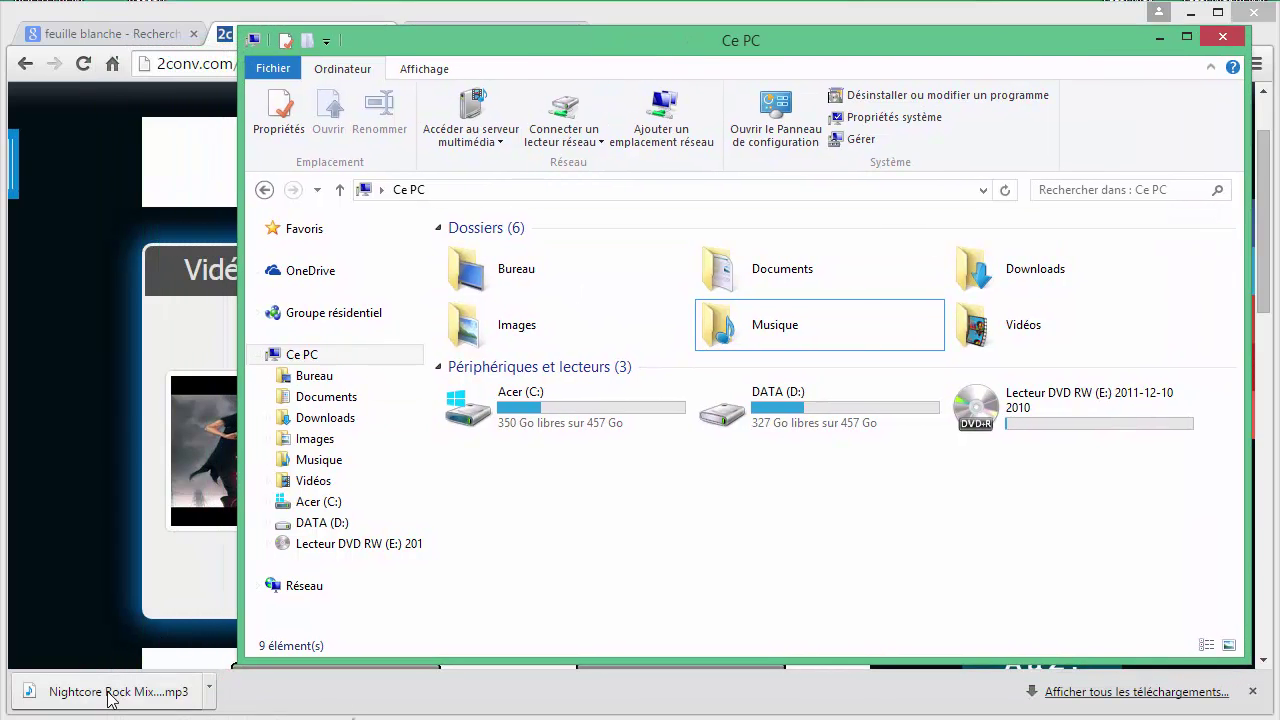
drag(110, 697, 398, 676)
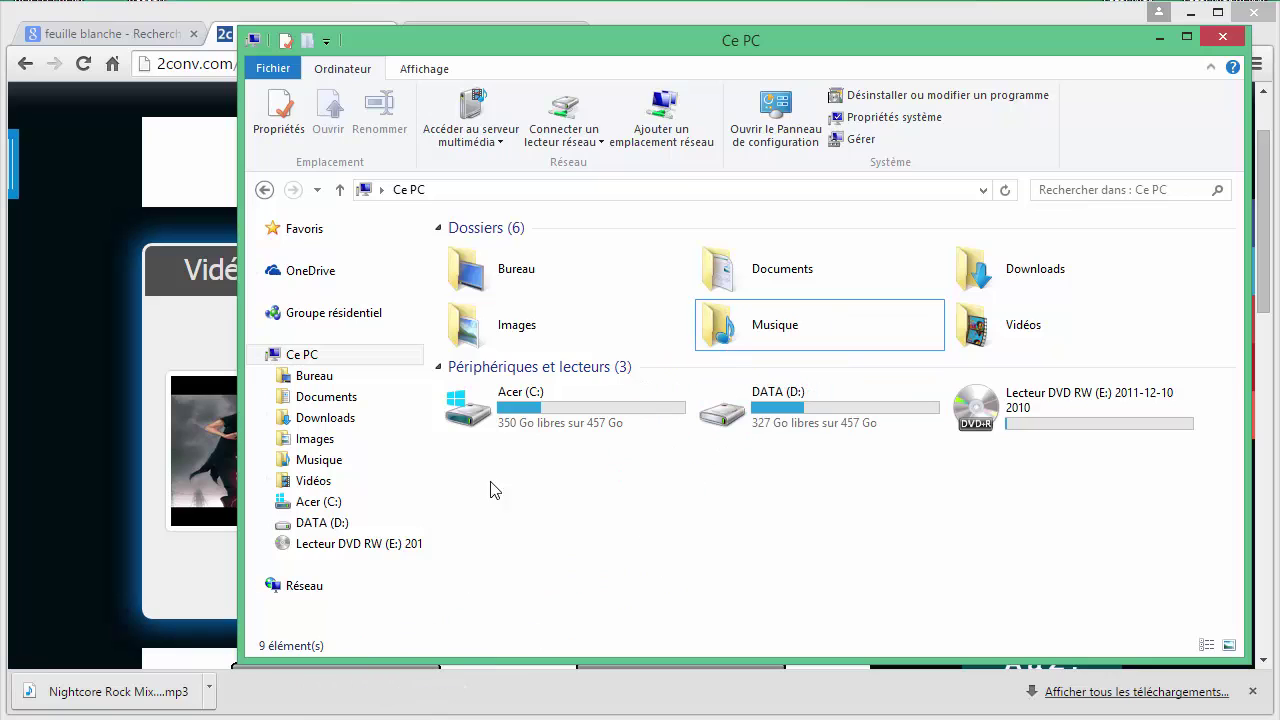
click(1222, 37)
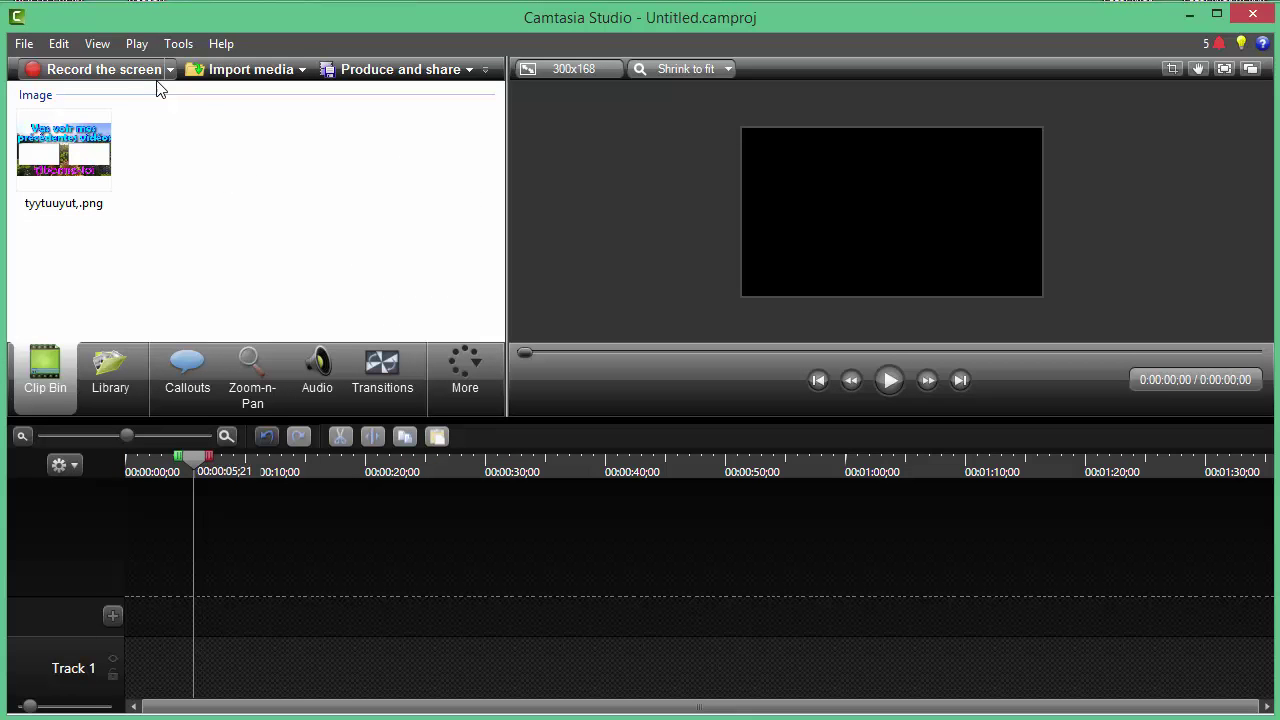
click(259, 78)
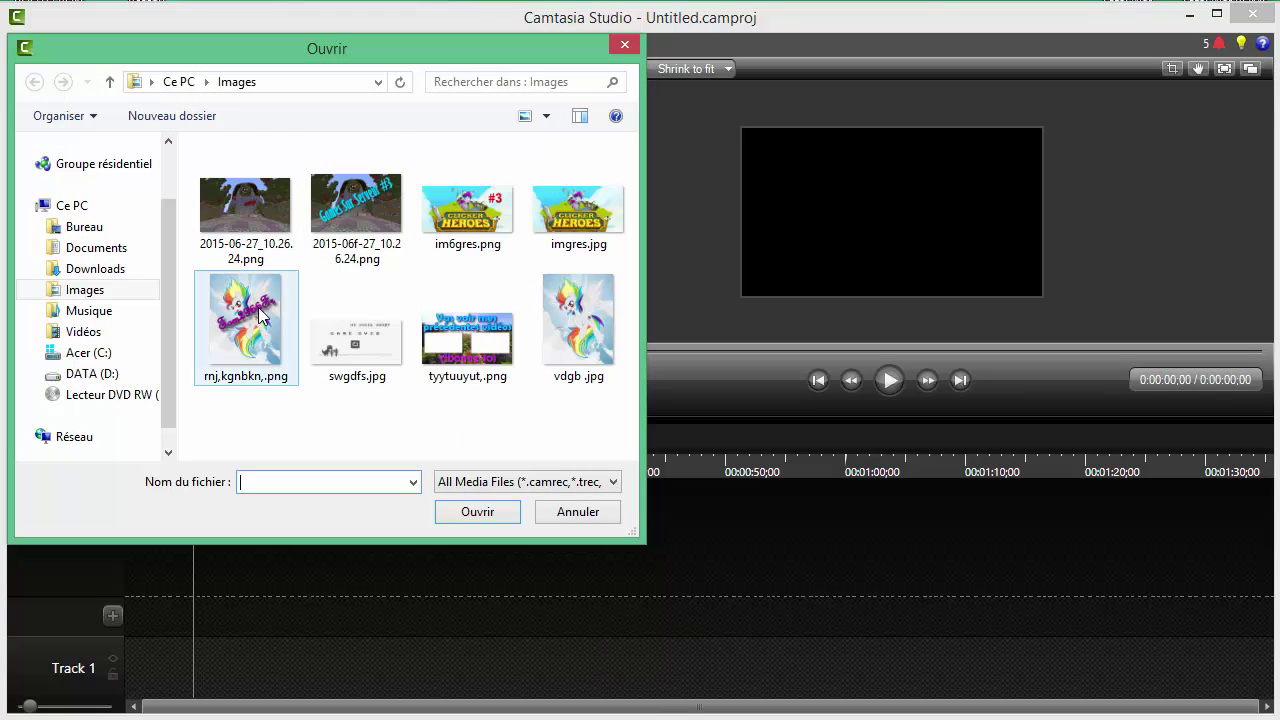
drag(171, 276, 167, 249)
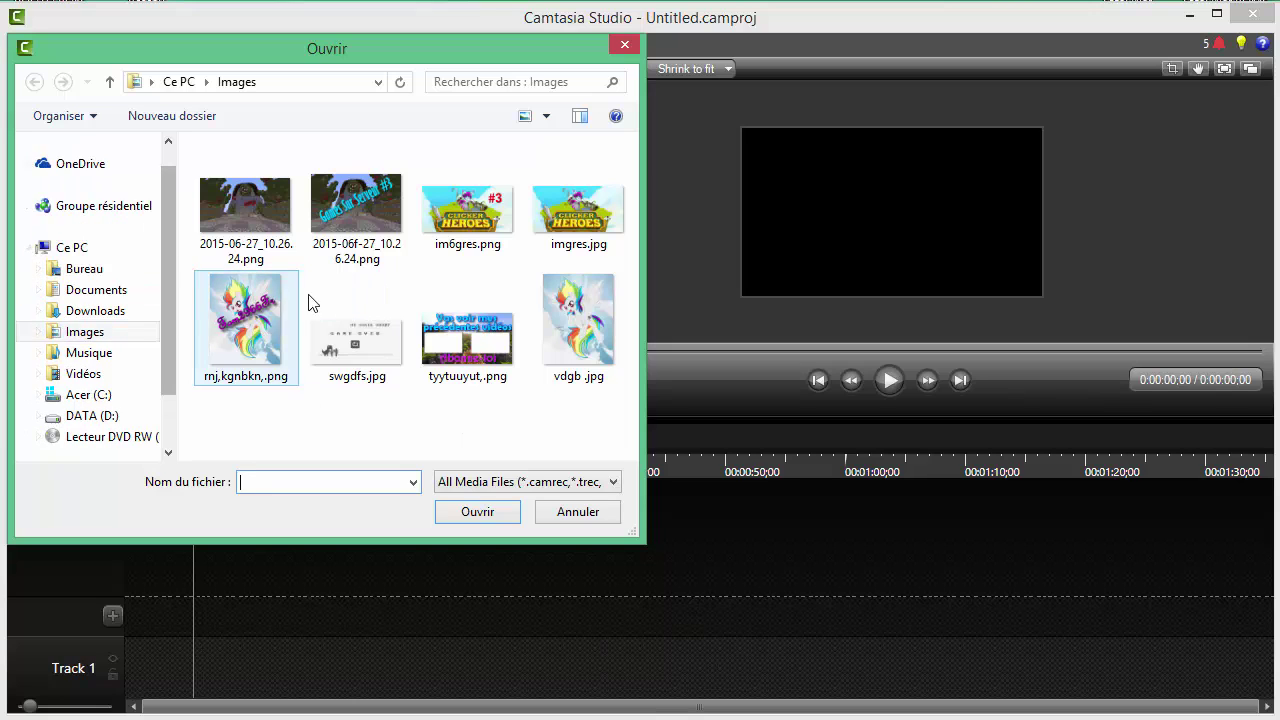
click(623, 45)
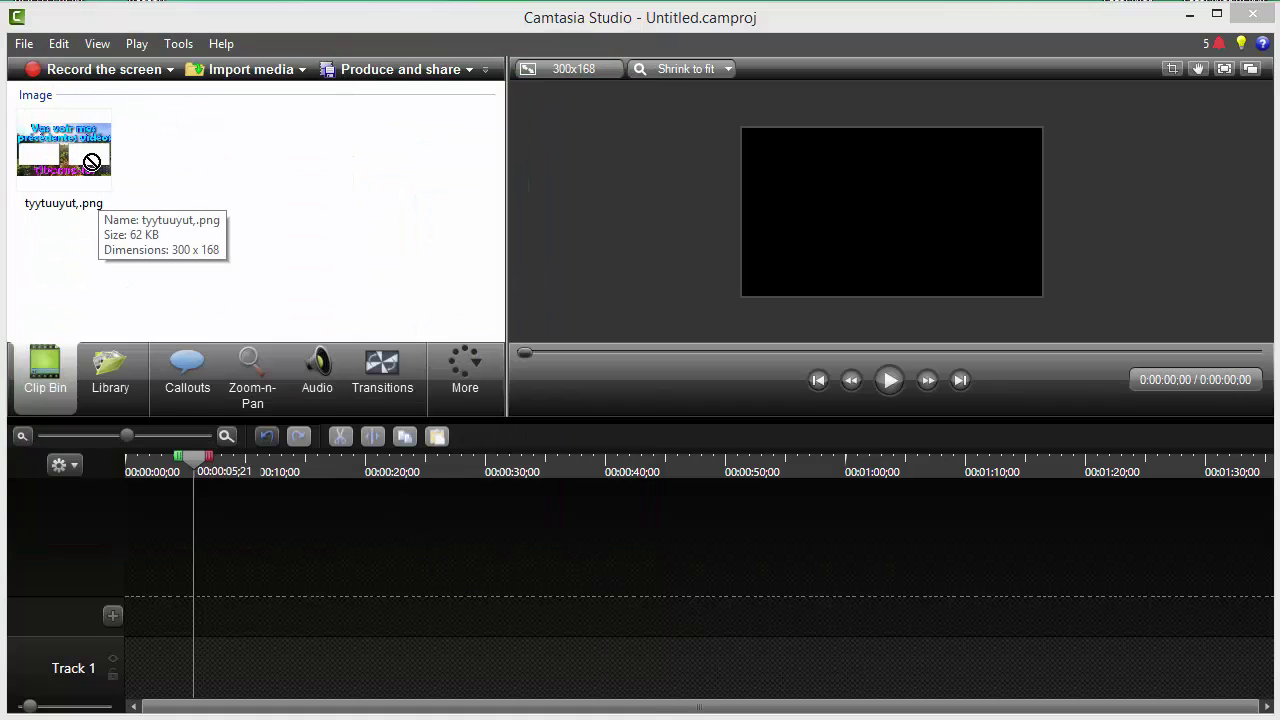
Place the tyytuuyut,.png image at the start of Track 1 and move the playhead over it to 0:00:02;29
drag(88, 165, 222, 513)
drag(273, 657, 303, 674)
drag(197, 463, 162, 463)
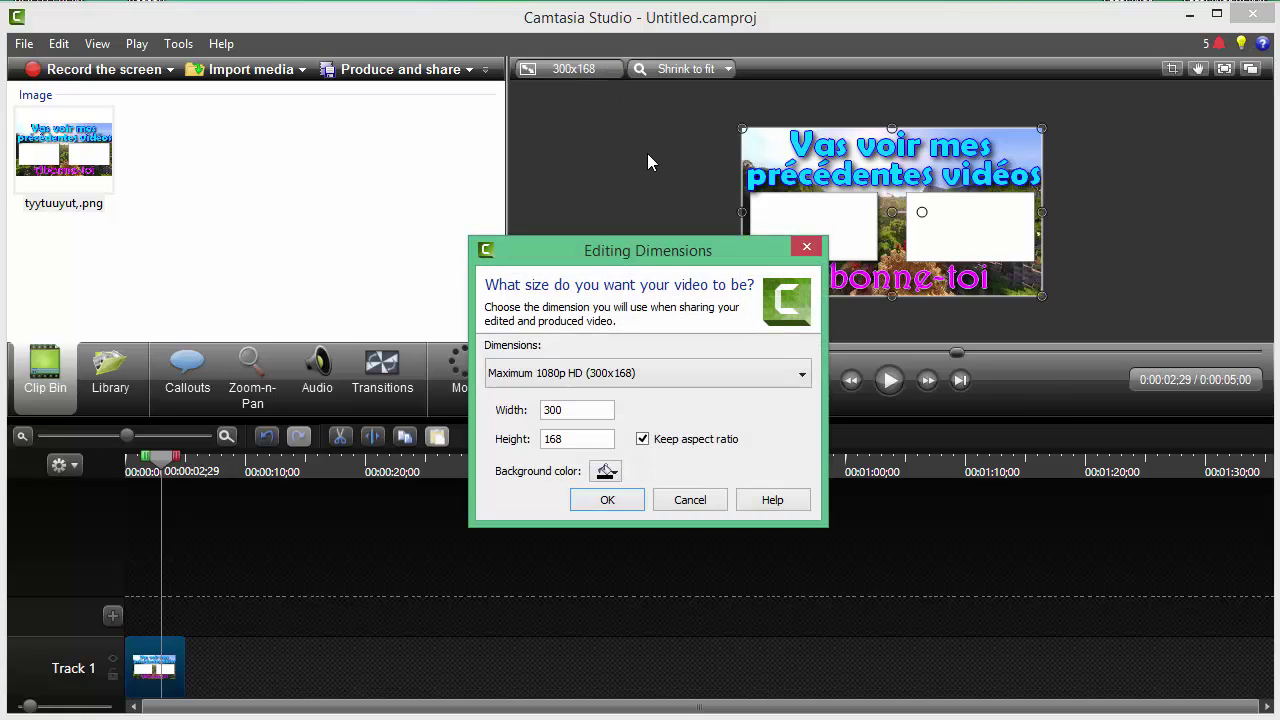
click(634, 378)
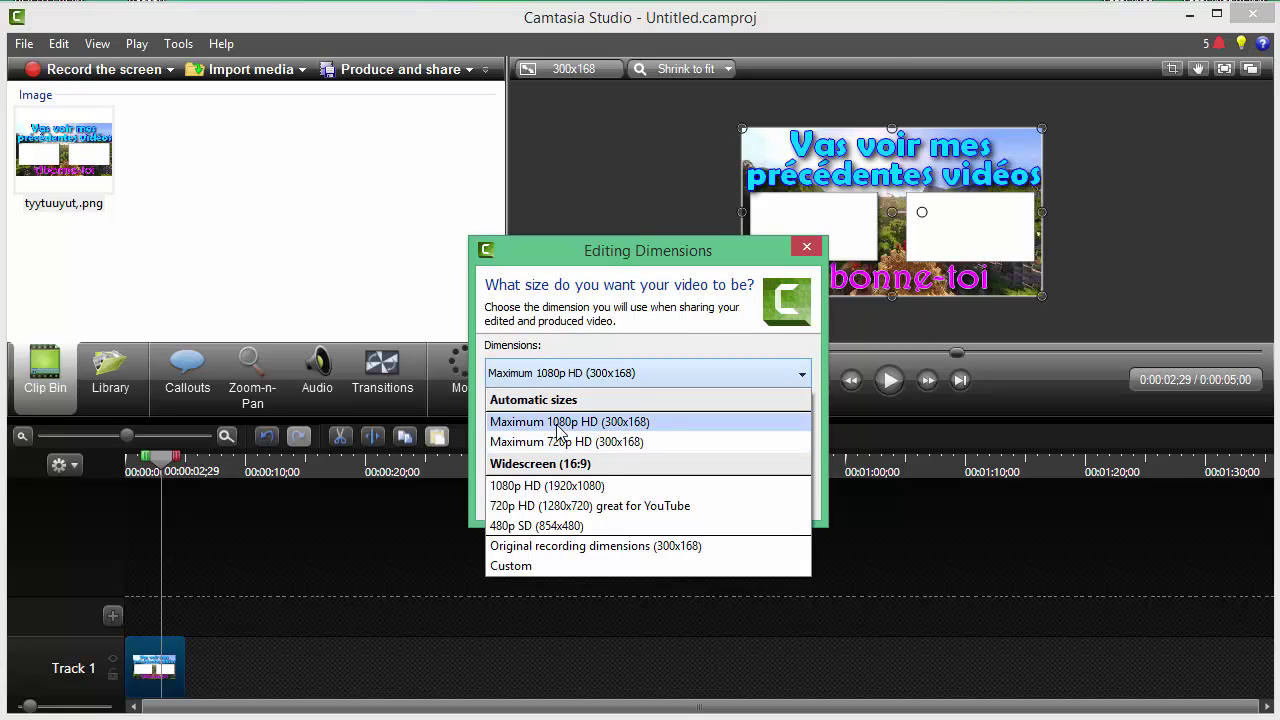
click(809, 241)
click(811, 249)
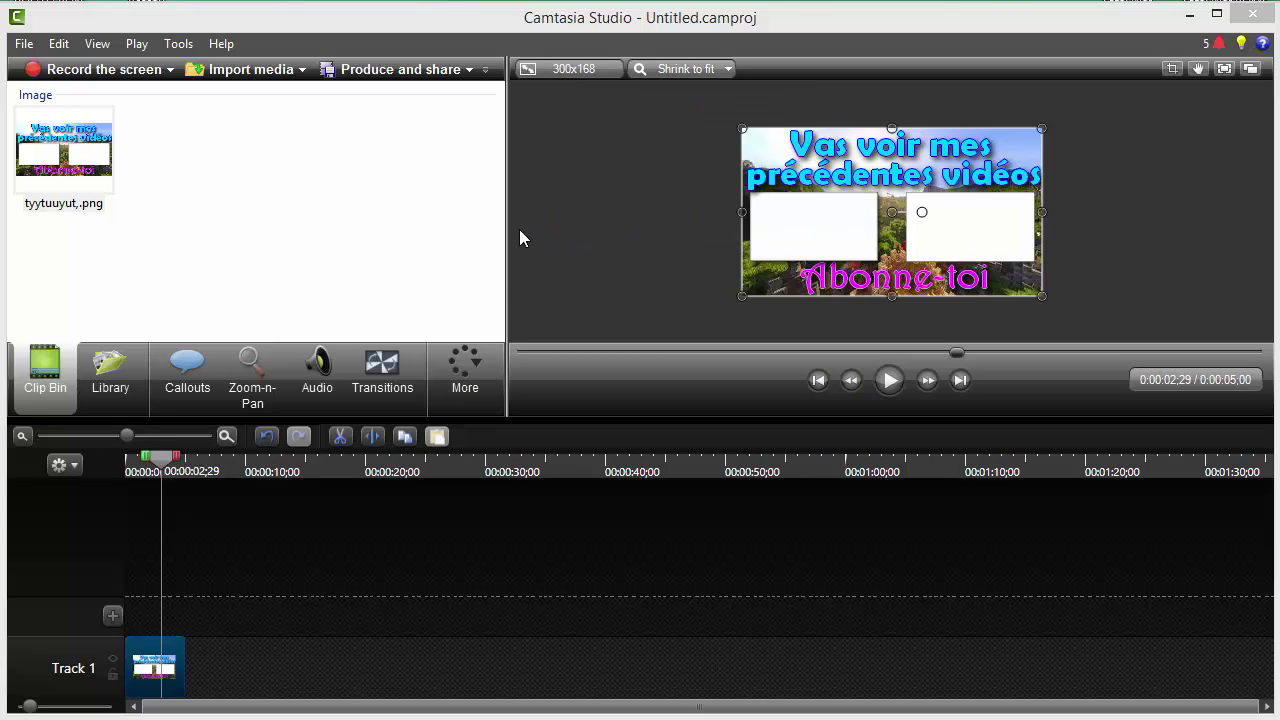
Set the project's editing dimensions to 720p HD (1280x720)
click(583, 73)
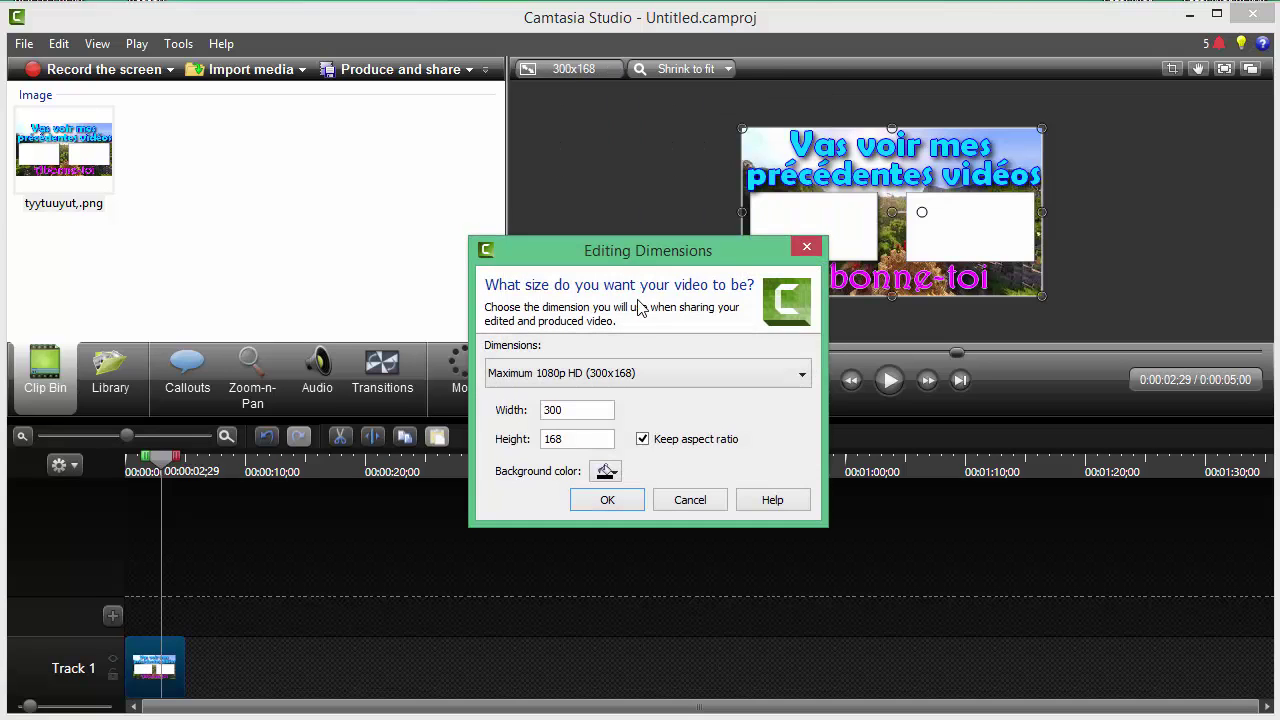
click(612, 380)
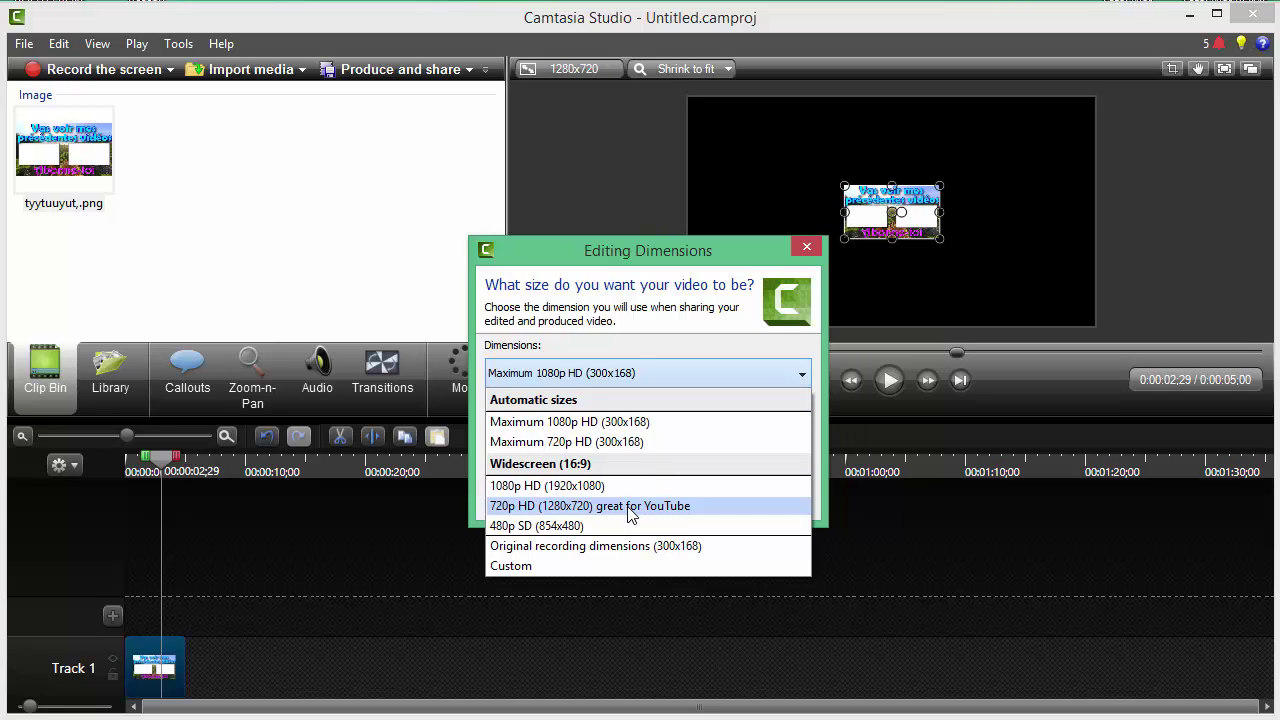
click(575, 507)
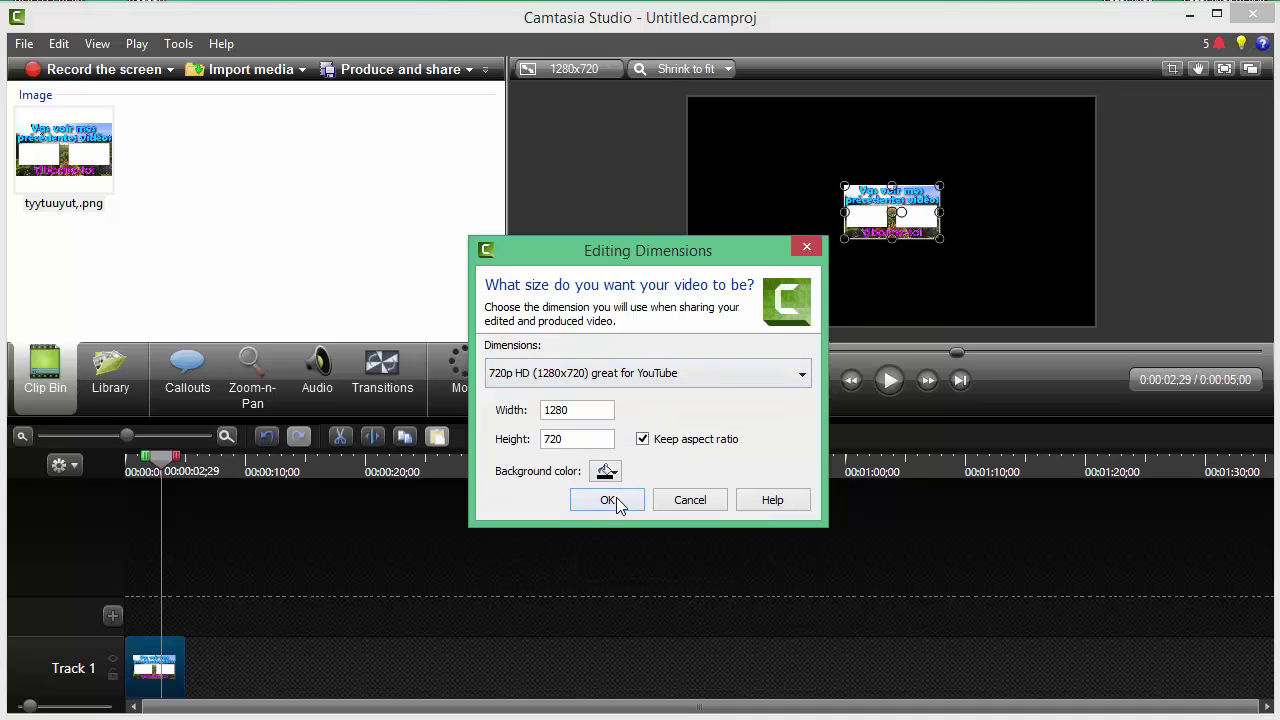
click(612, 505)
Reposition and enlarge the outro image on the canvas until it fills the whole video frame
drag(875, 216, 1076, 327)
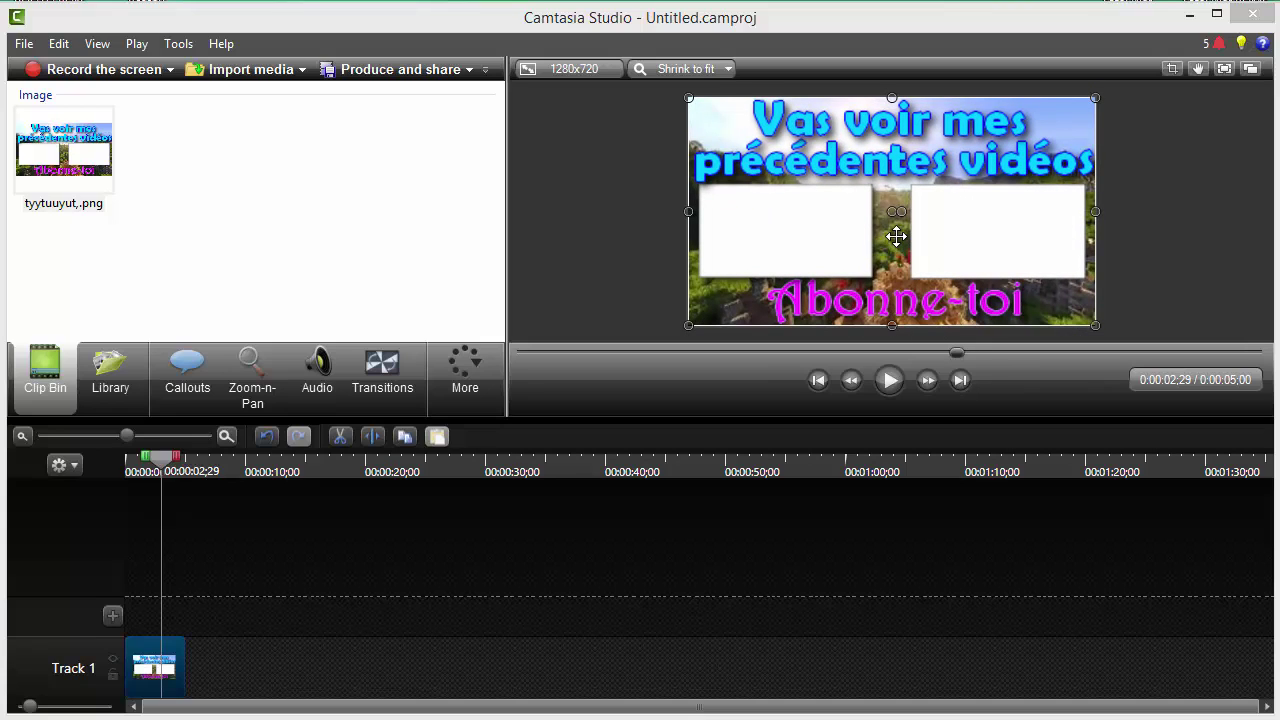
drag(983, 203, 985, 203)
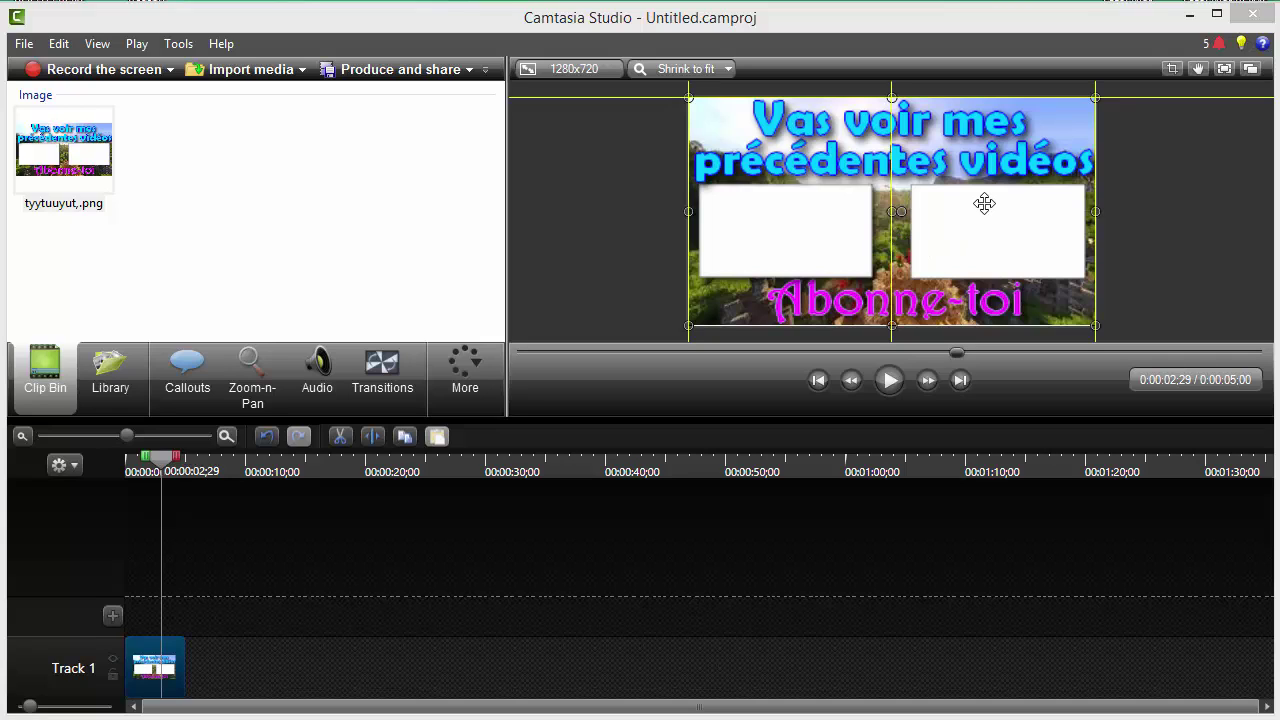
drag(985, 203, 983, 206)
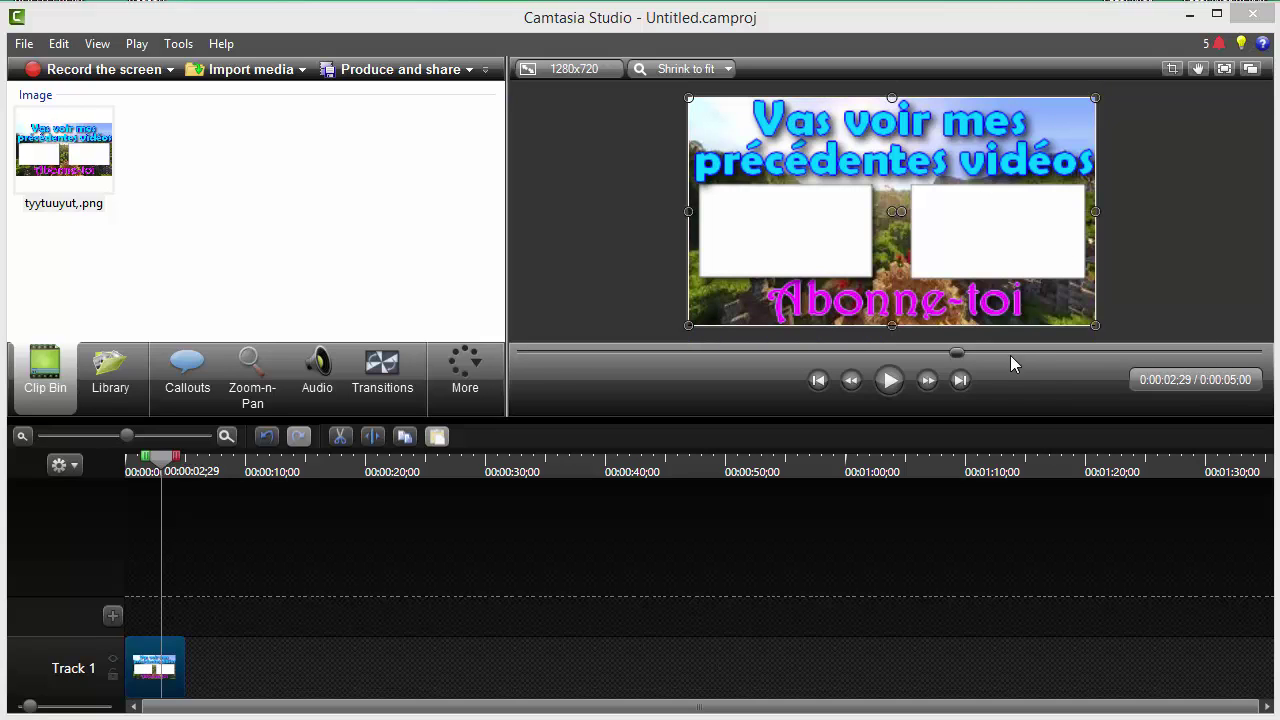
drag(892, 326, 892, 326)
drag(815, 187, 815, 187)
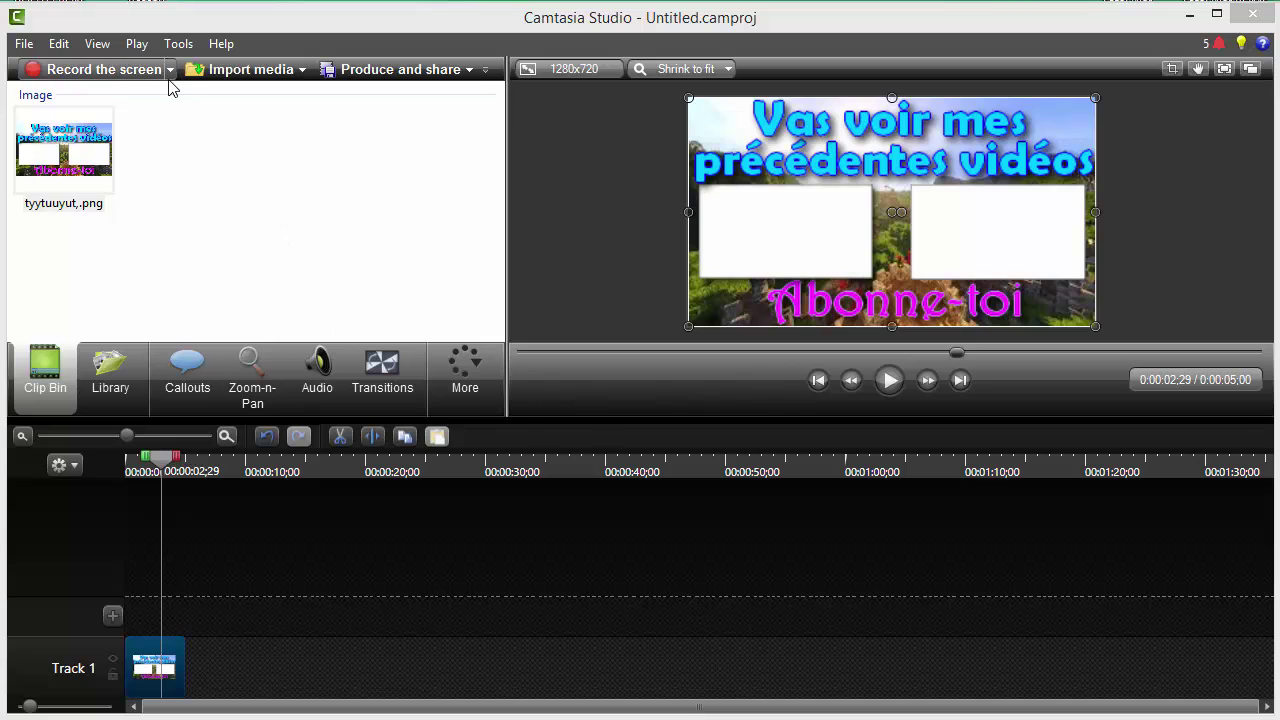
Try to import the Nightcore Rock Mix MP3 from the Musique folder into the project
click(243, 72)
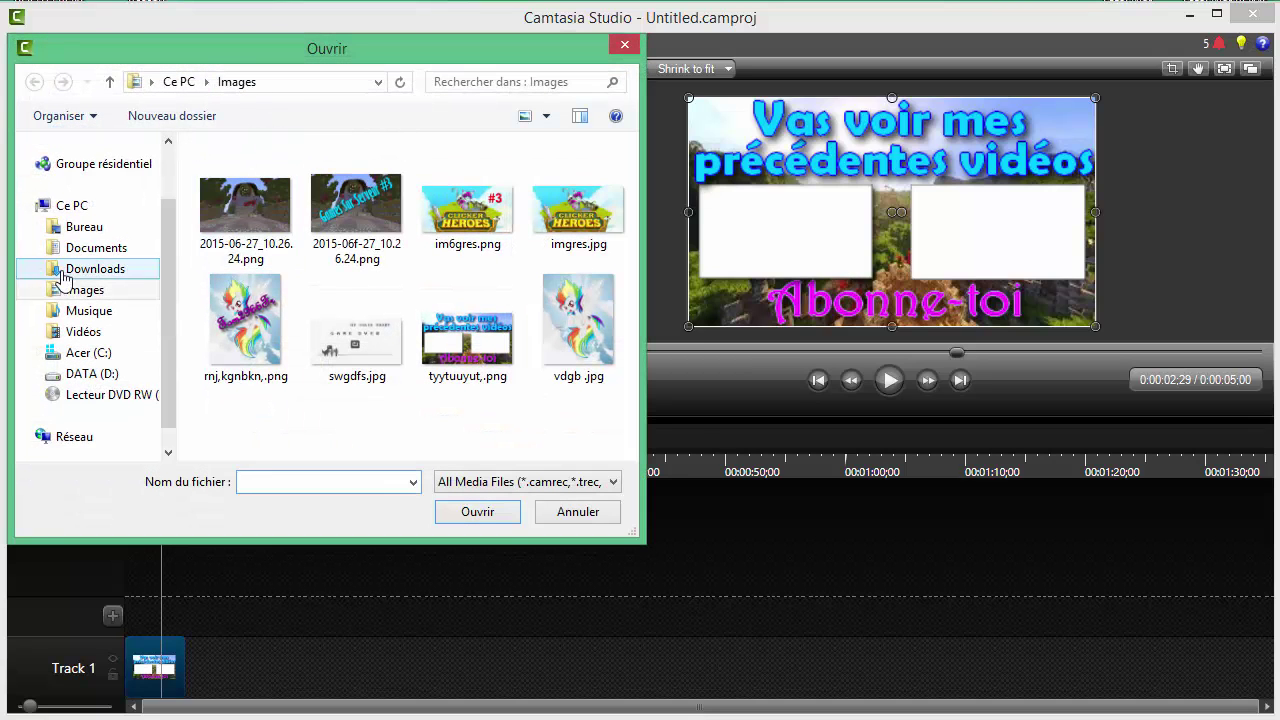
click(95, 317)
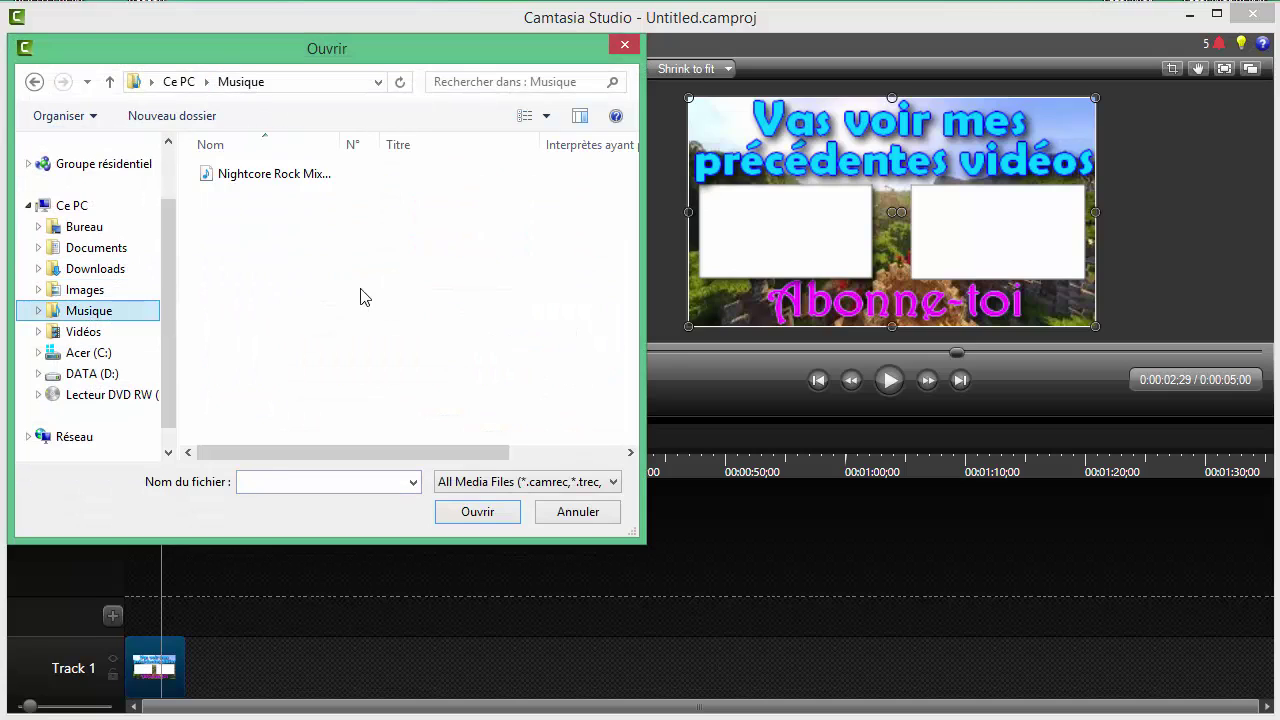
double_click(258, 178)
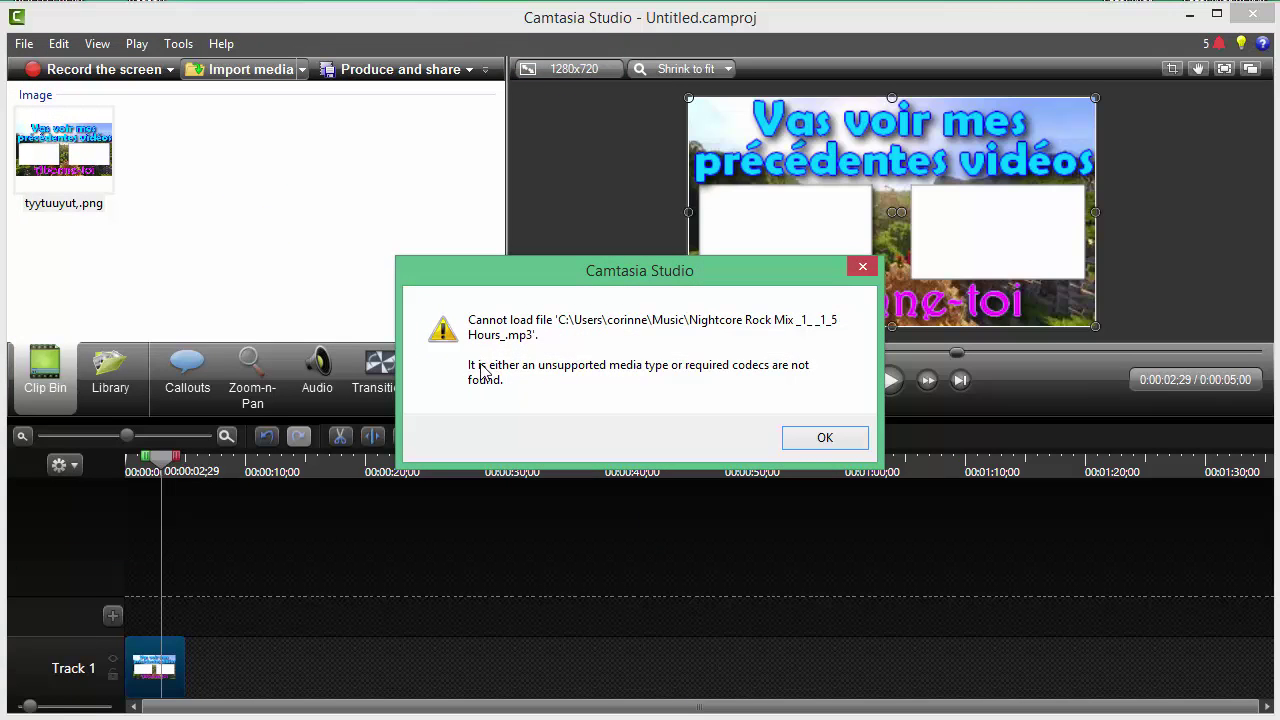
click(825, 438)
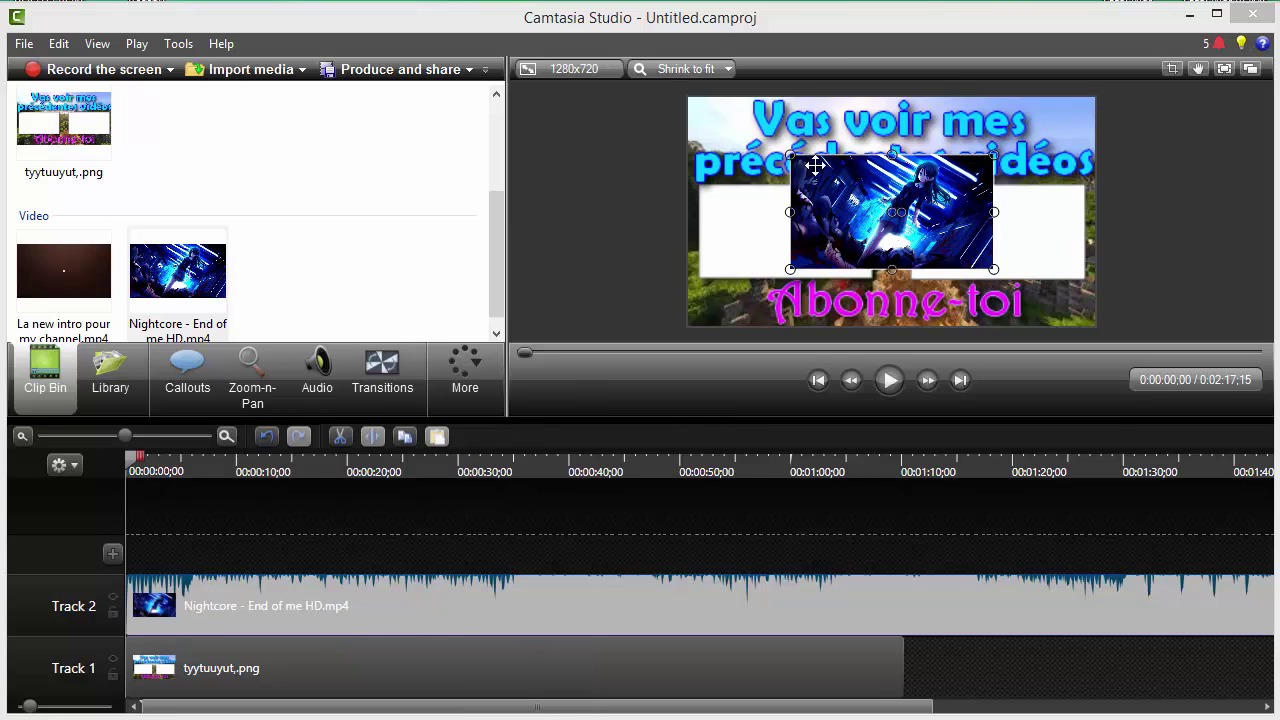
Shrink the Nightcore - End of me HD.mp4 video slightly and move it off the canvas, beyond its left edge
drag(790, 156, 823, 177)
drag(973, 215, 556, 212)
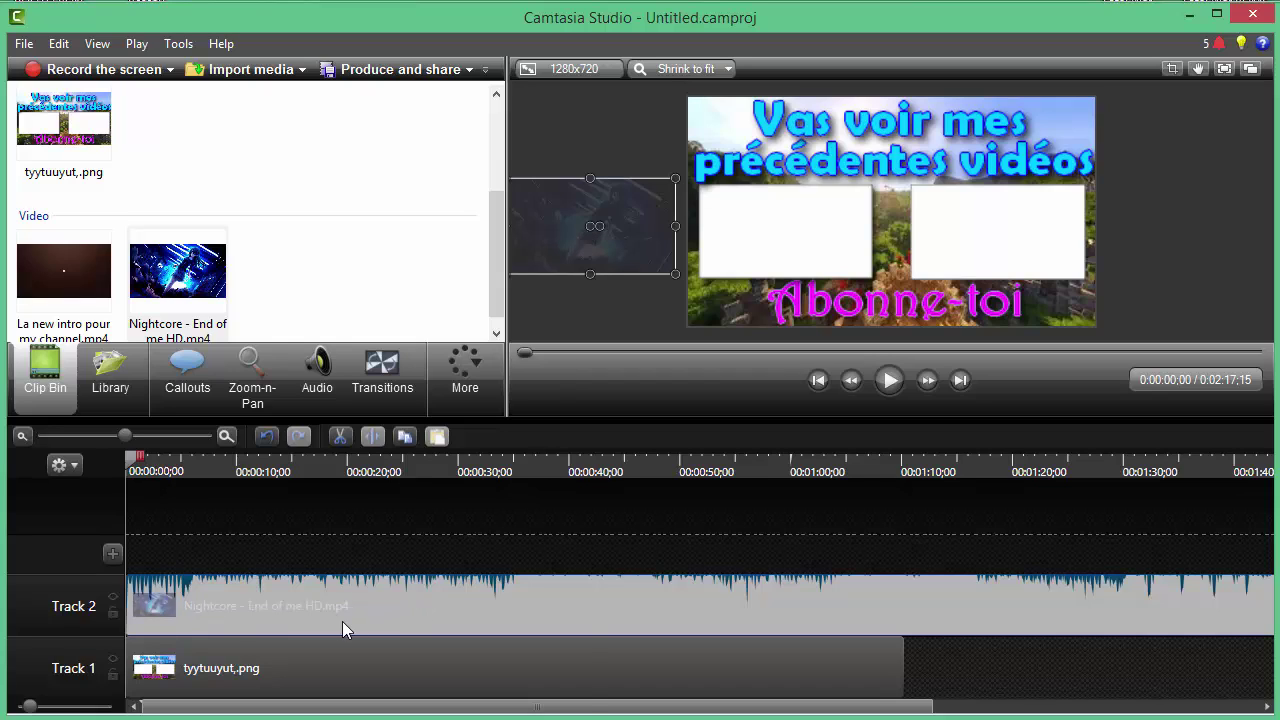
drag(342, 619, 362, 616)
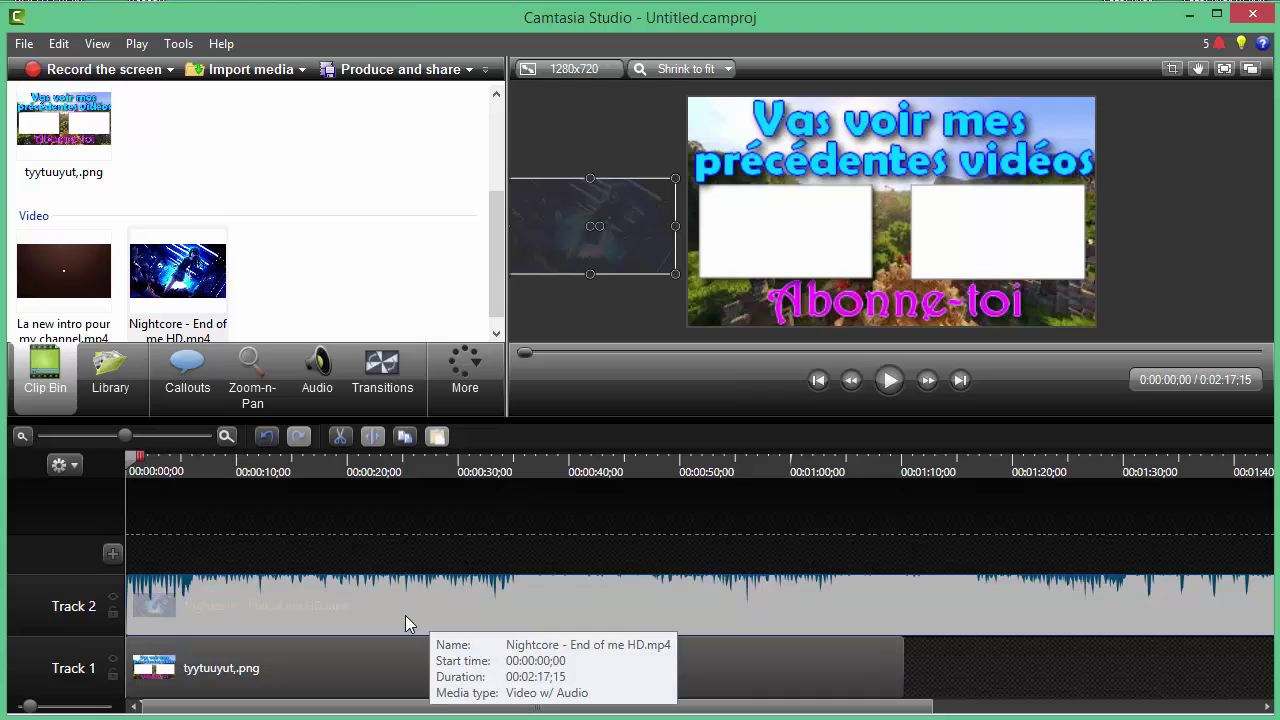
Preview the first second of the timeline and return the playhead to the start
click(883, 384)
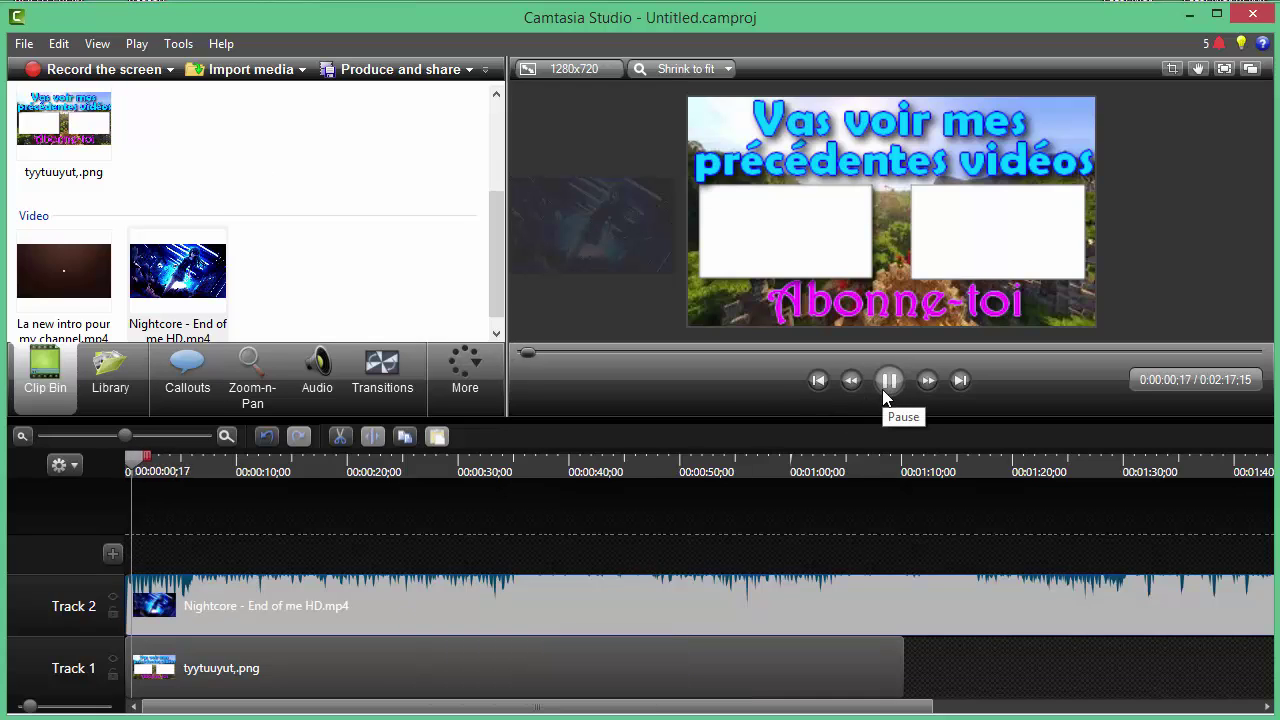
click(882, 389)
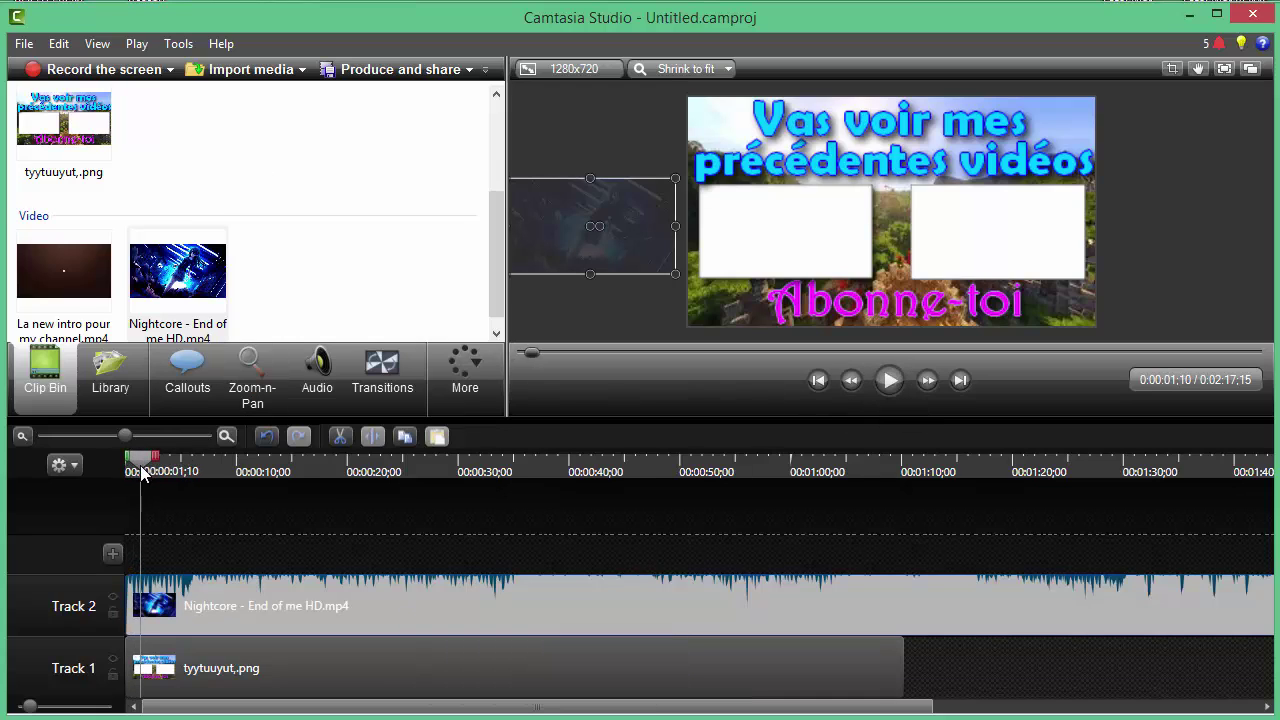
drag(142, 472, 112, 453)
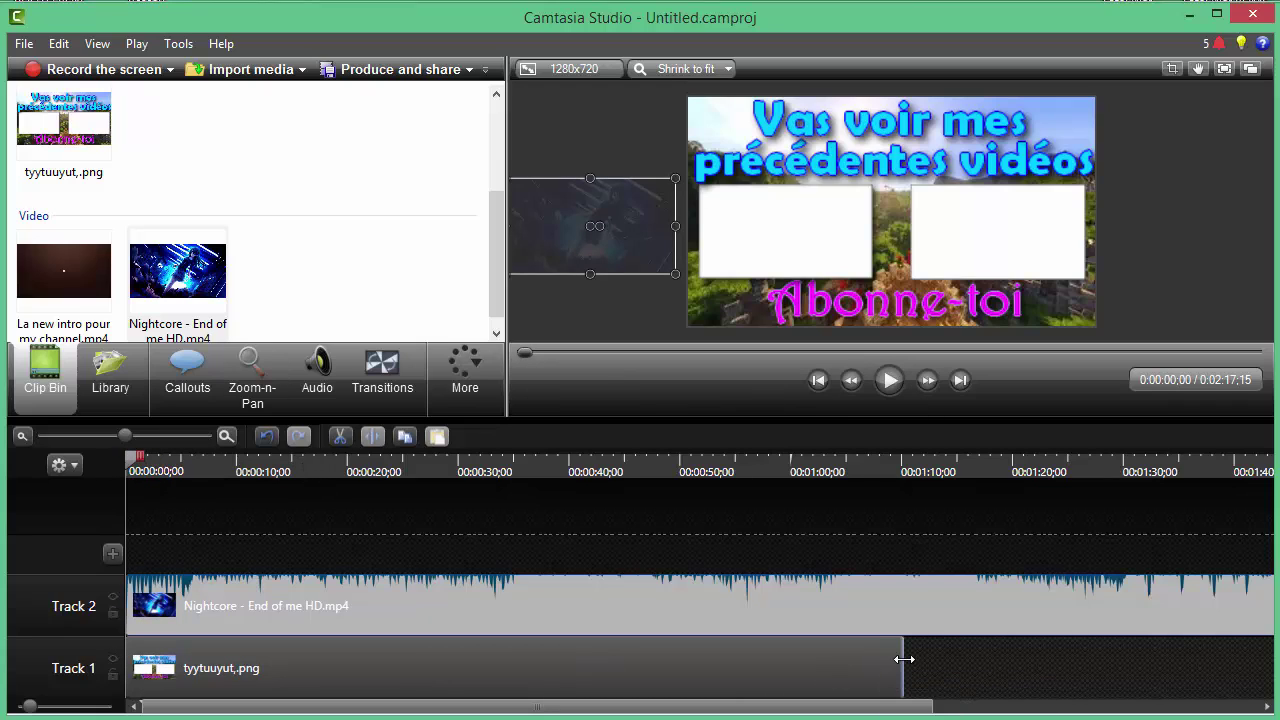
Shorten the tyytuuyut,.png image clip on Track 1 to about 15 seconds
drag(903, 659, 110, 665)
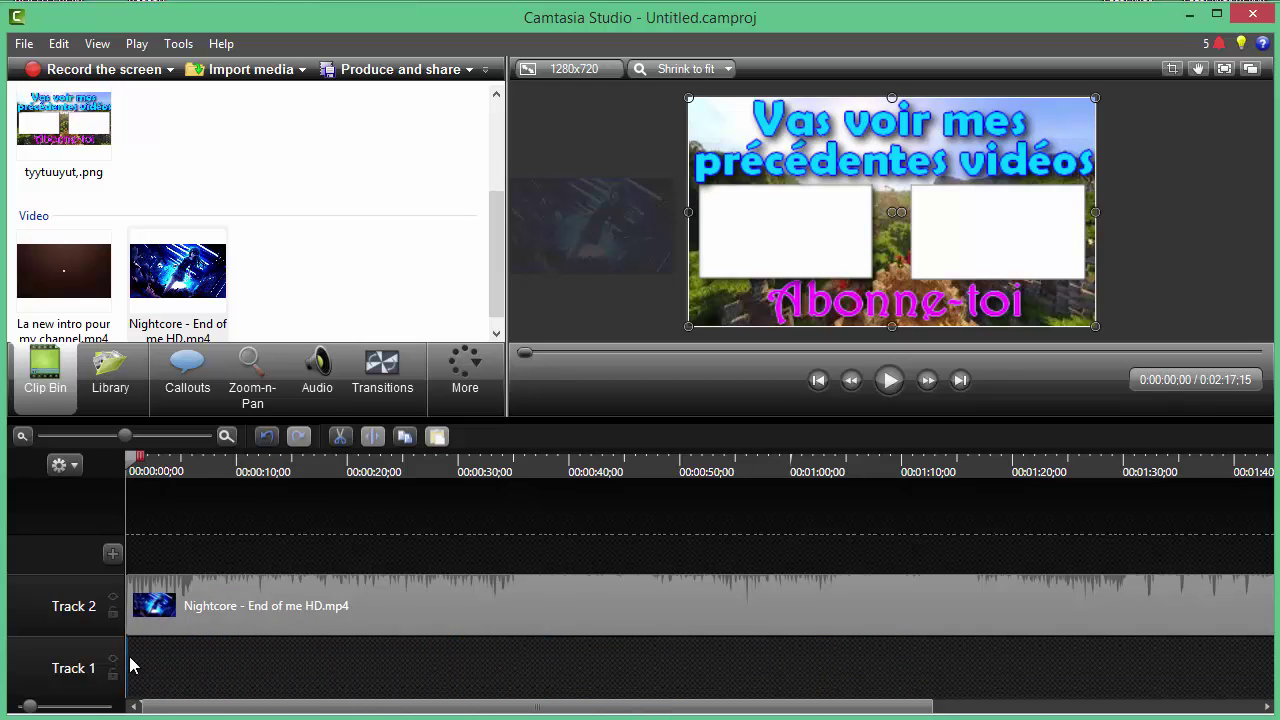
drag(127, 655, 290, 665)
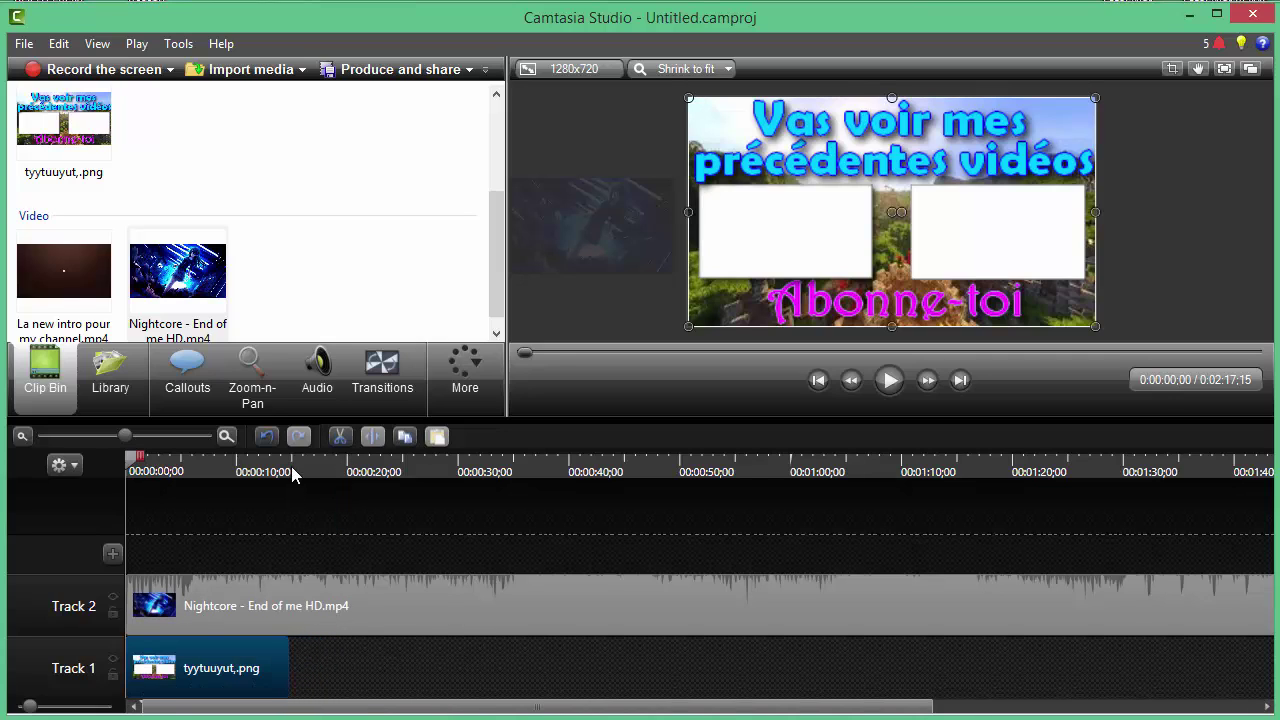
Preview several parts of the timeline, stop at 0:00:09;06, and trim the end of the Track 1 image clip to that point
click(884, 382)
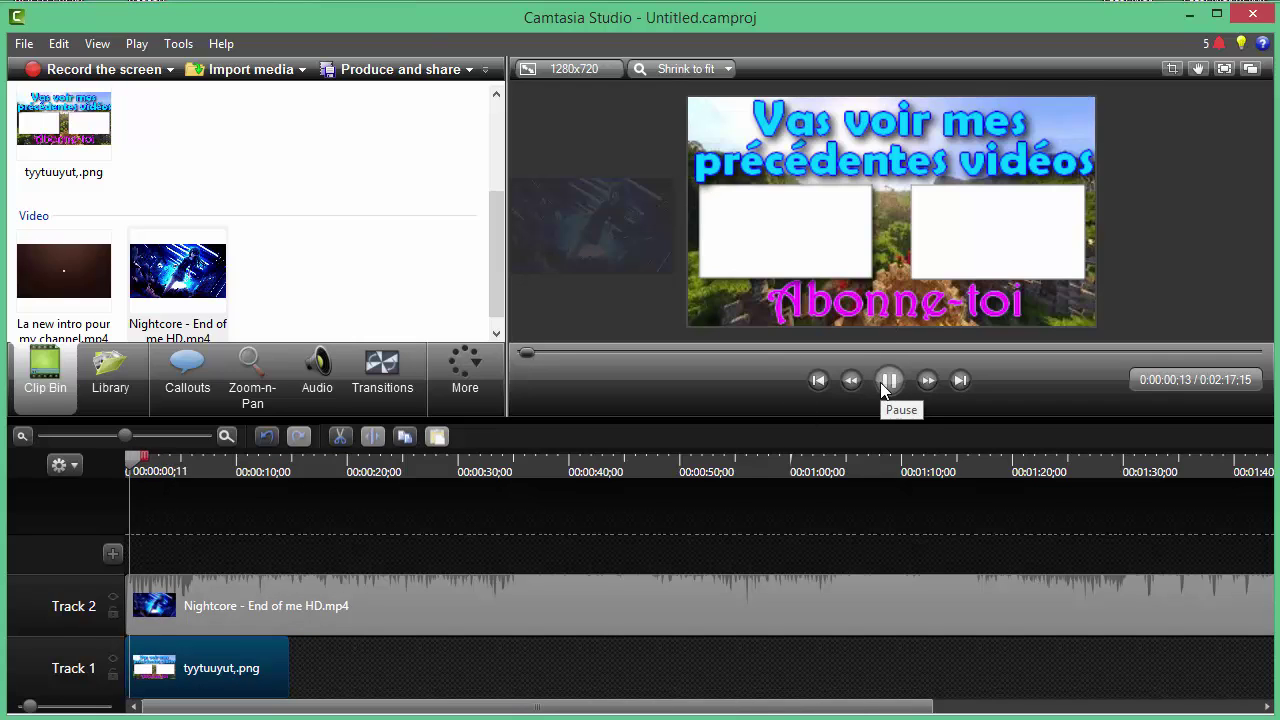
click(180, 465)
drag(180, 465, 257, 465)
click(889, 386)
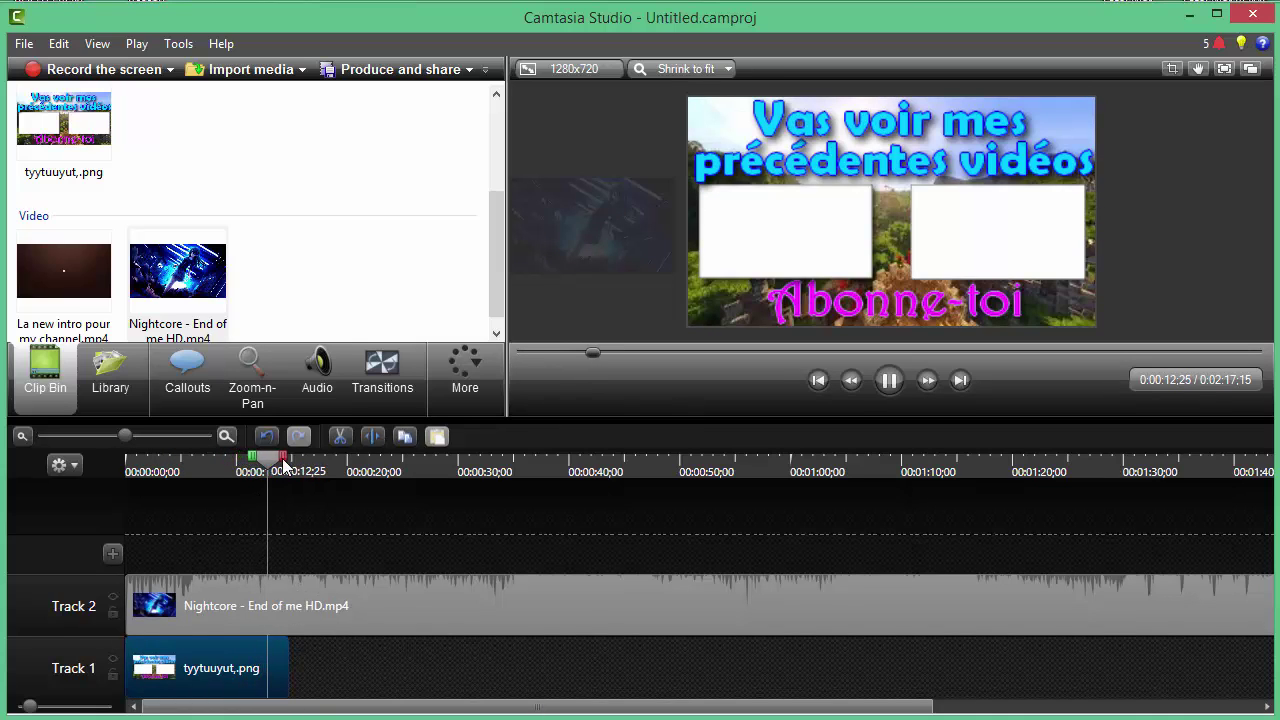
drag(262, 456, 212, 458)
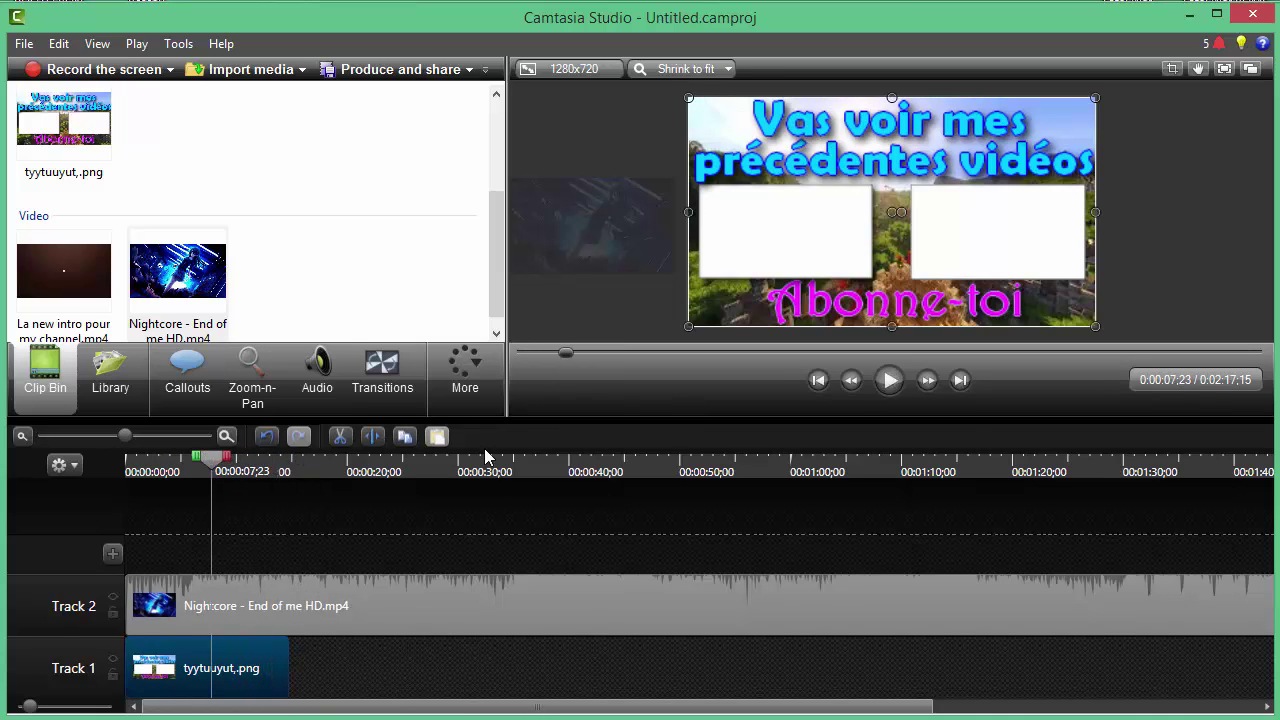
click(890, 388)
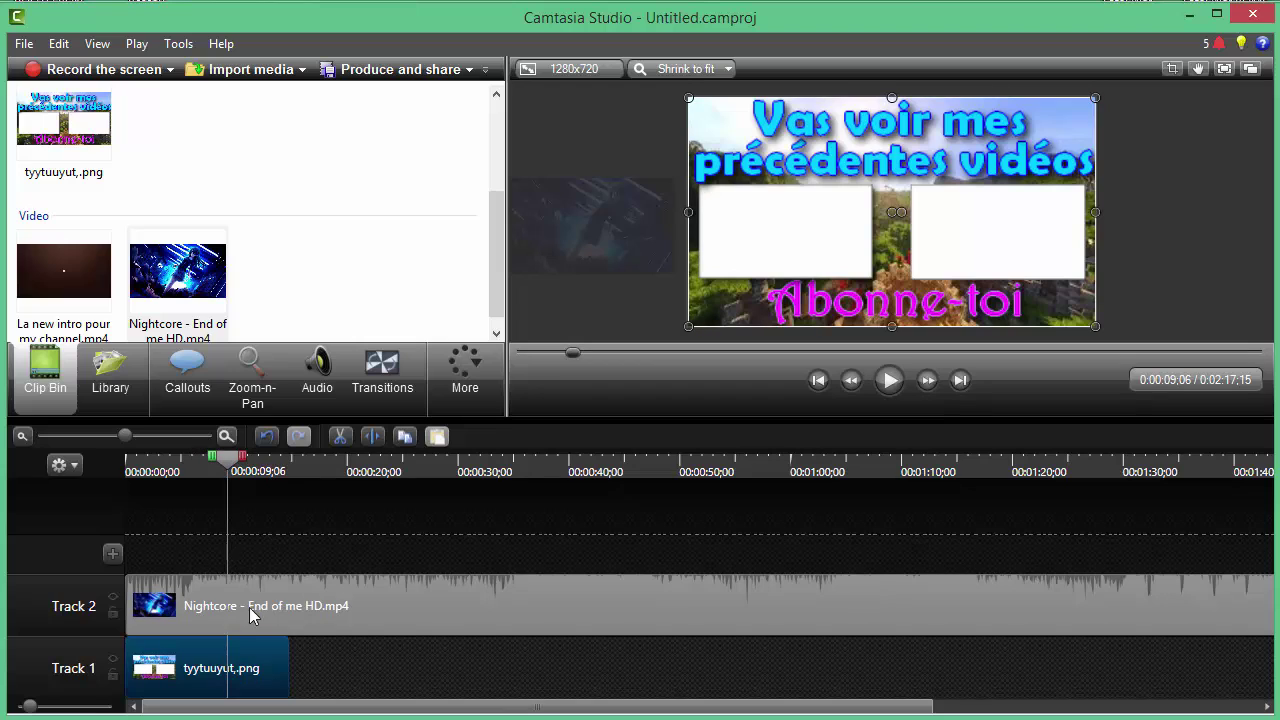
drag(287, 667, 229, 663)
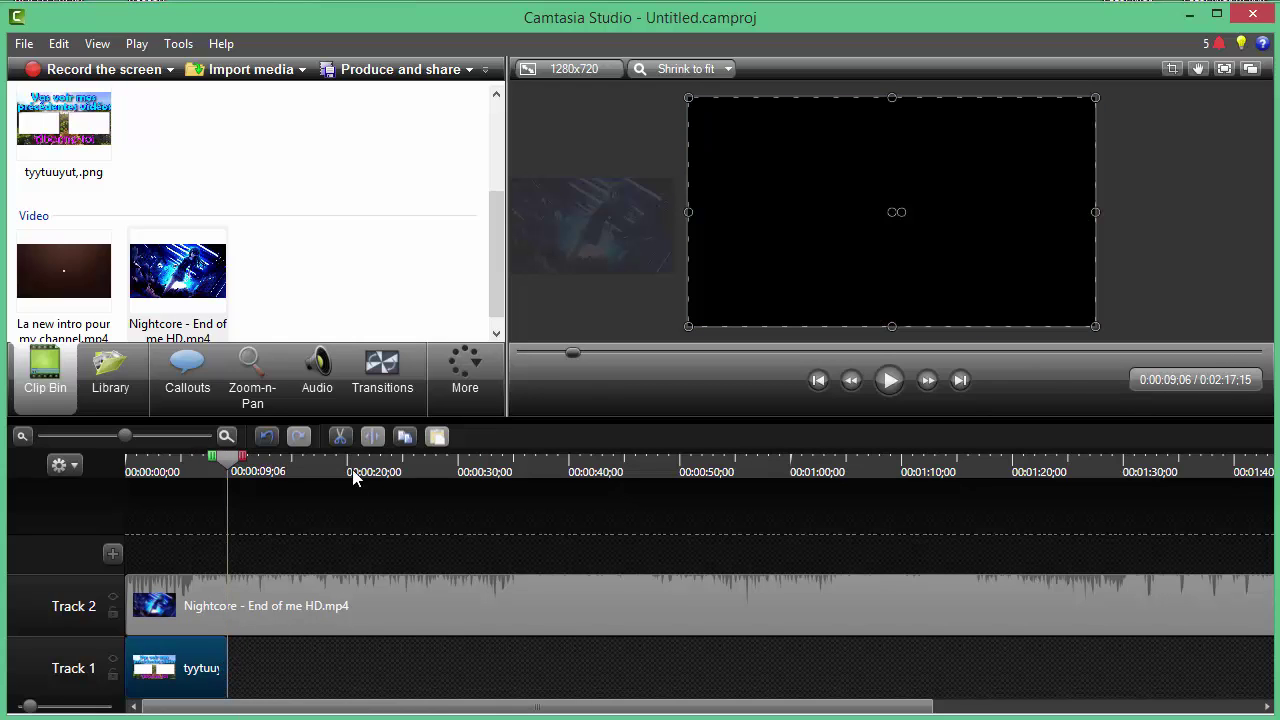
Trim the end of the Nightcore - End of me HD.mp4 clip on Track 2 to 0:00:09;06, with its audio editing options open
click(314, 379)
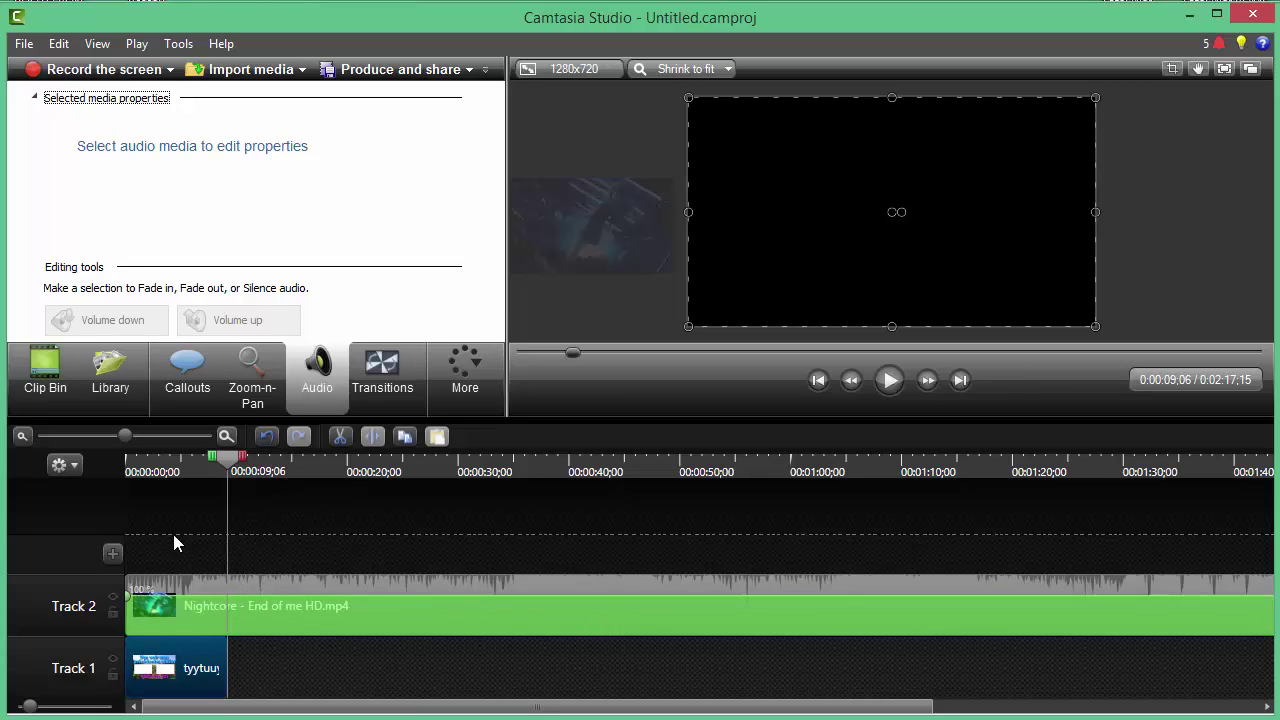
drag(125, 437, 99, 436)
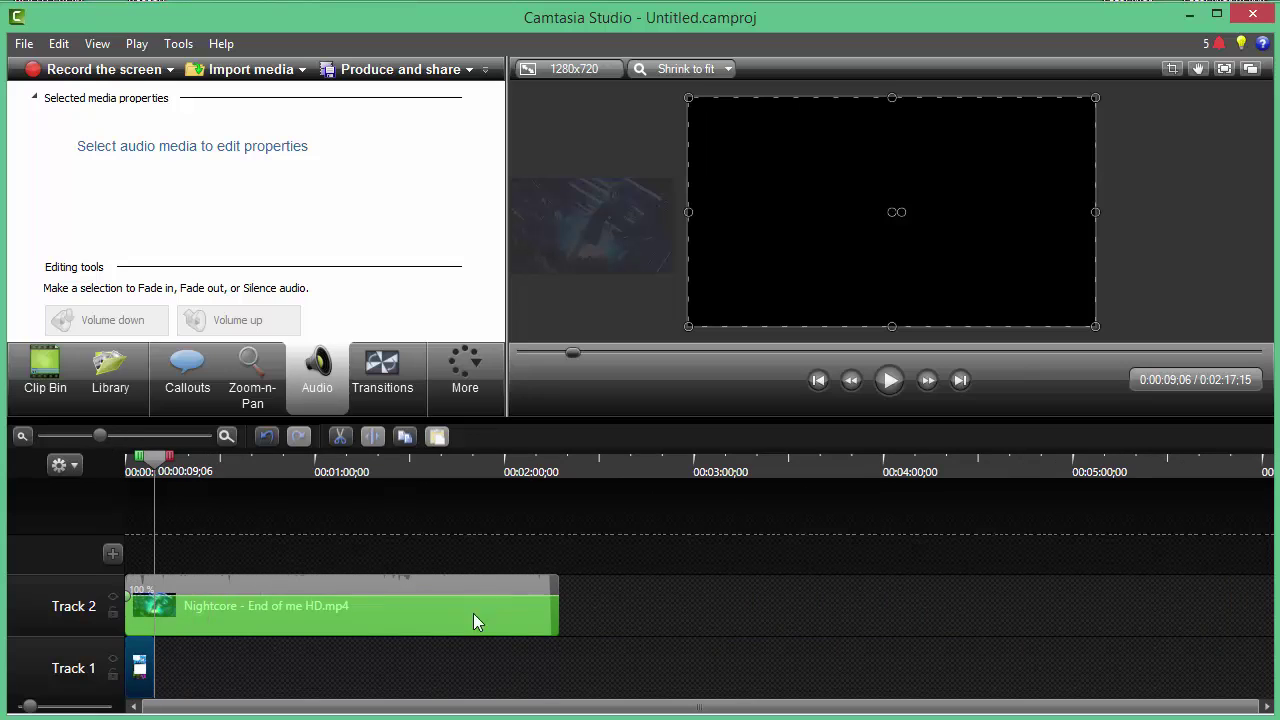
drag(559, 610, 155, 610)
drag(103, 440, 166, 438)
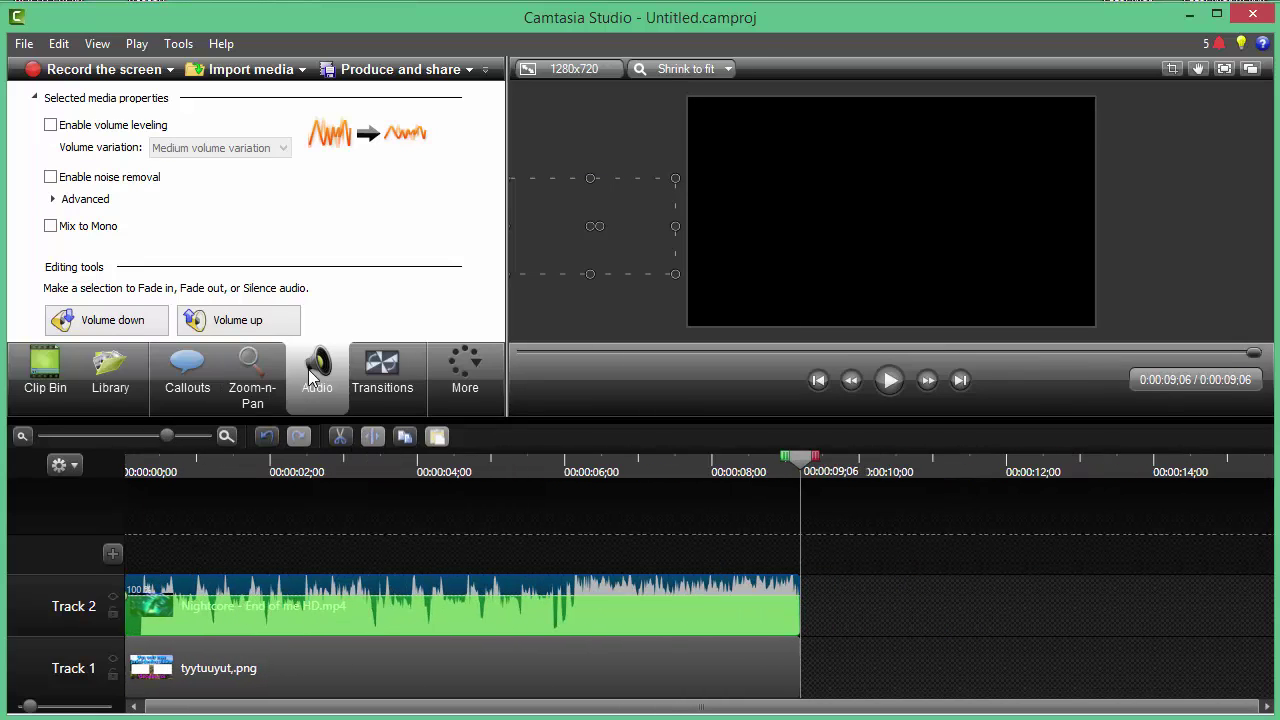
right_click(793, 605)
click(862, 433)
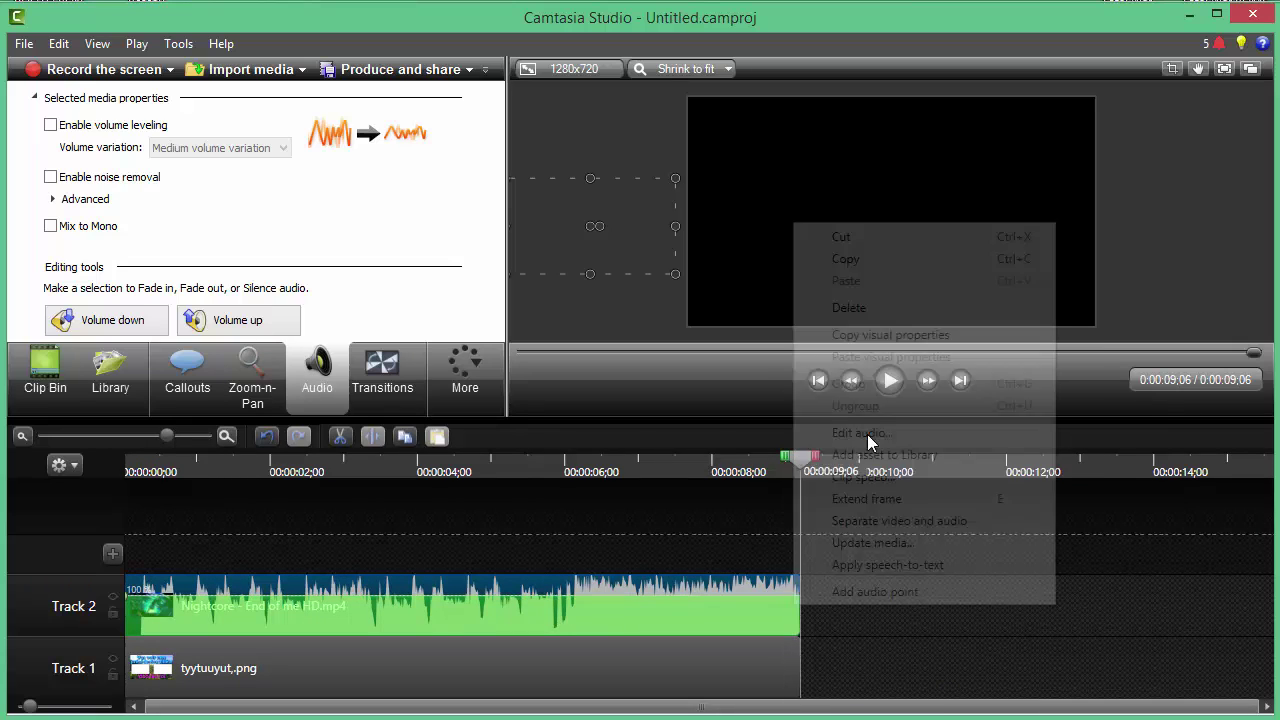
right_click(769, 615)
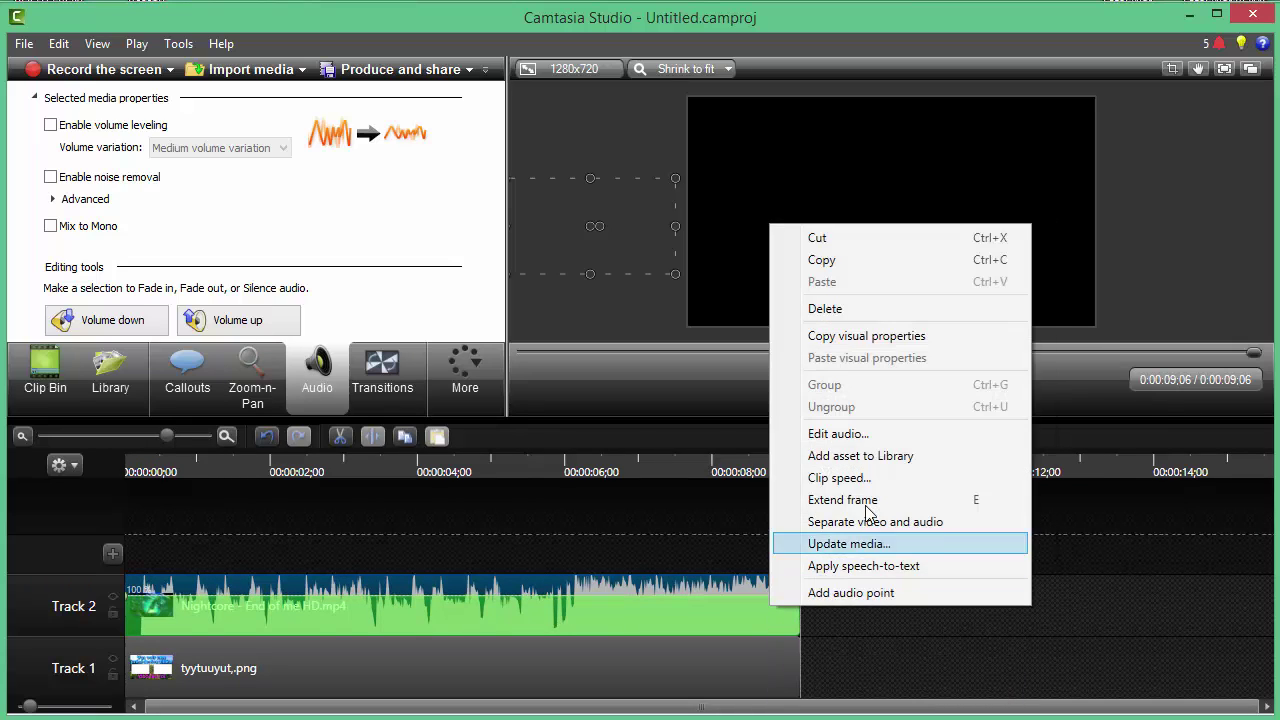
click(946, 668)
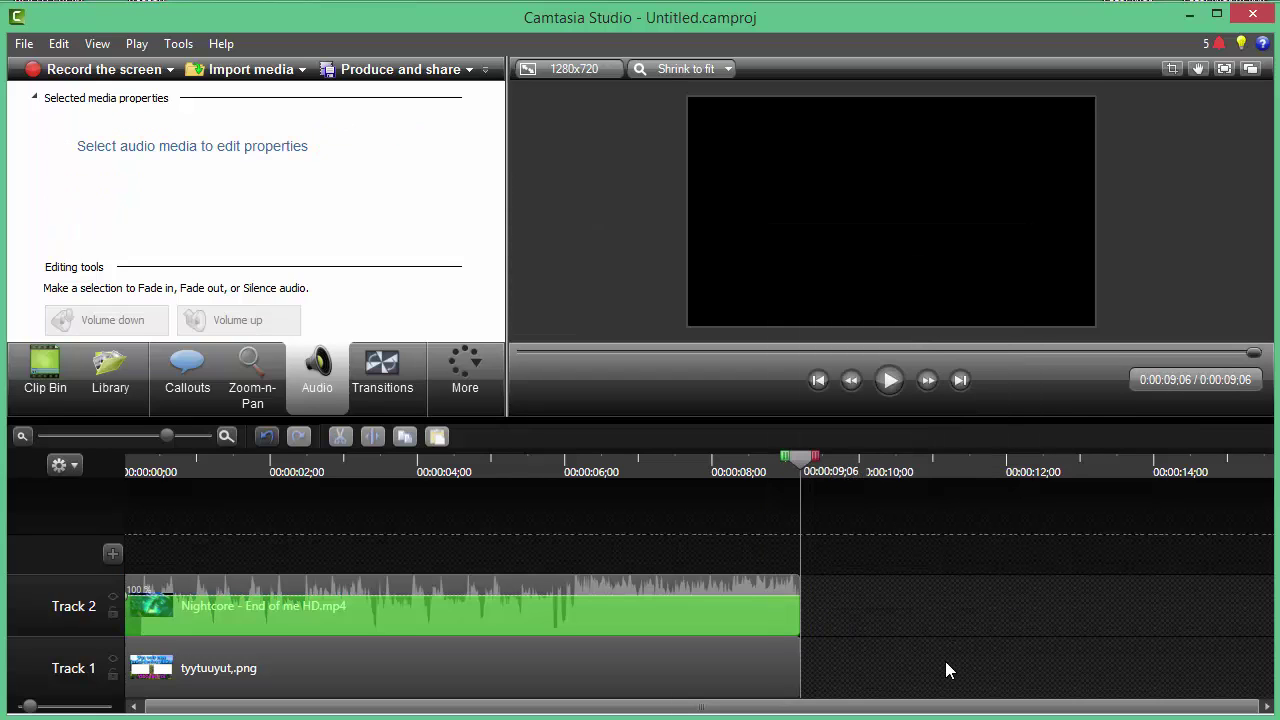
click(717, 607)
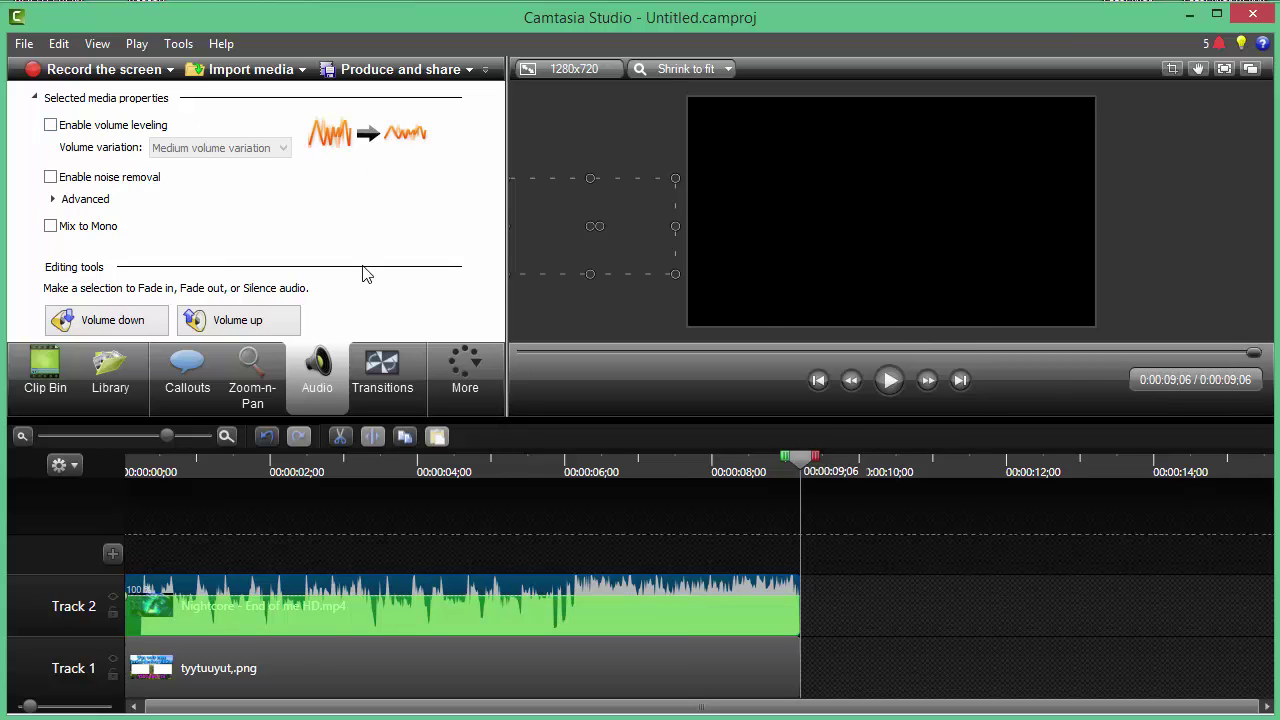
click(713, 660)
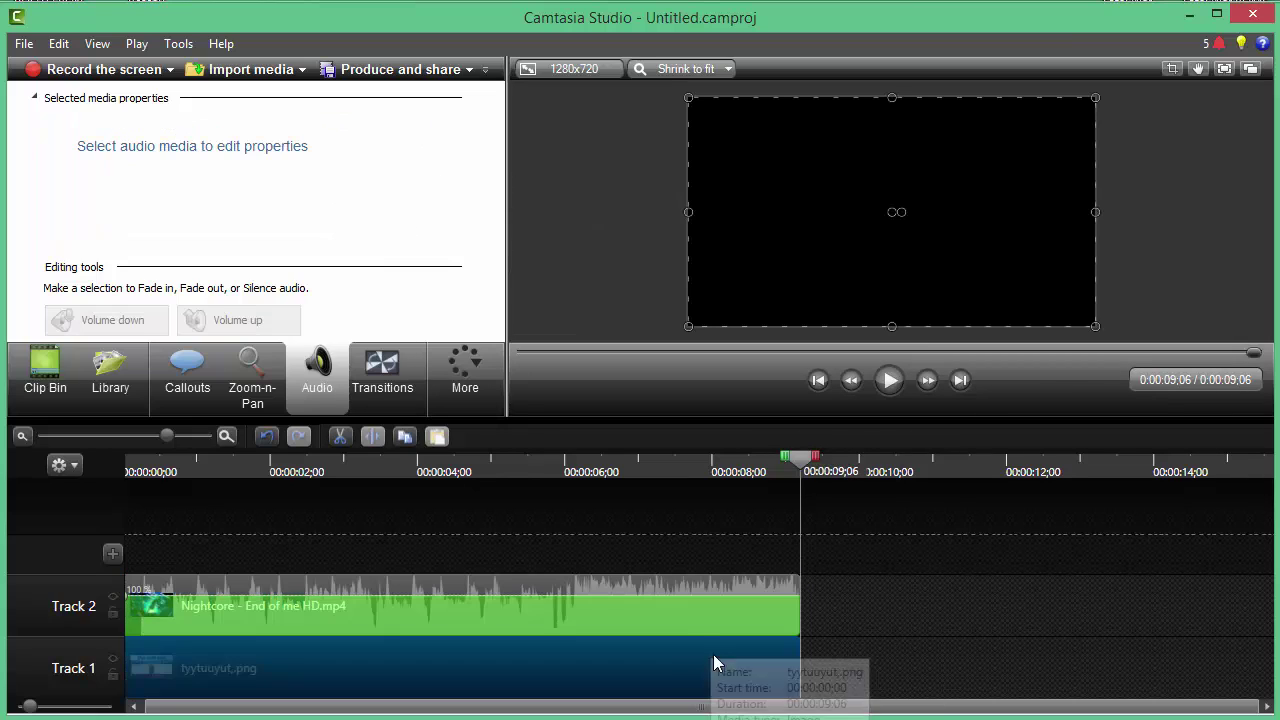
Raise the volume of the Nightcore clip on Track 2 by one increment and lower it back
click(674, 606)
click(252, 322)
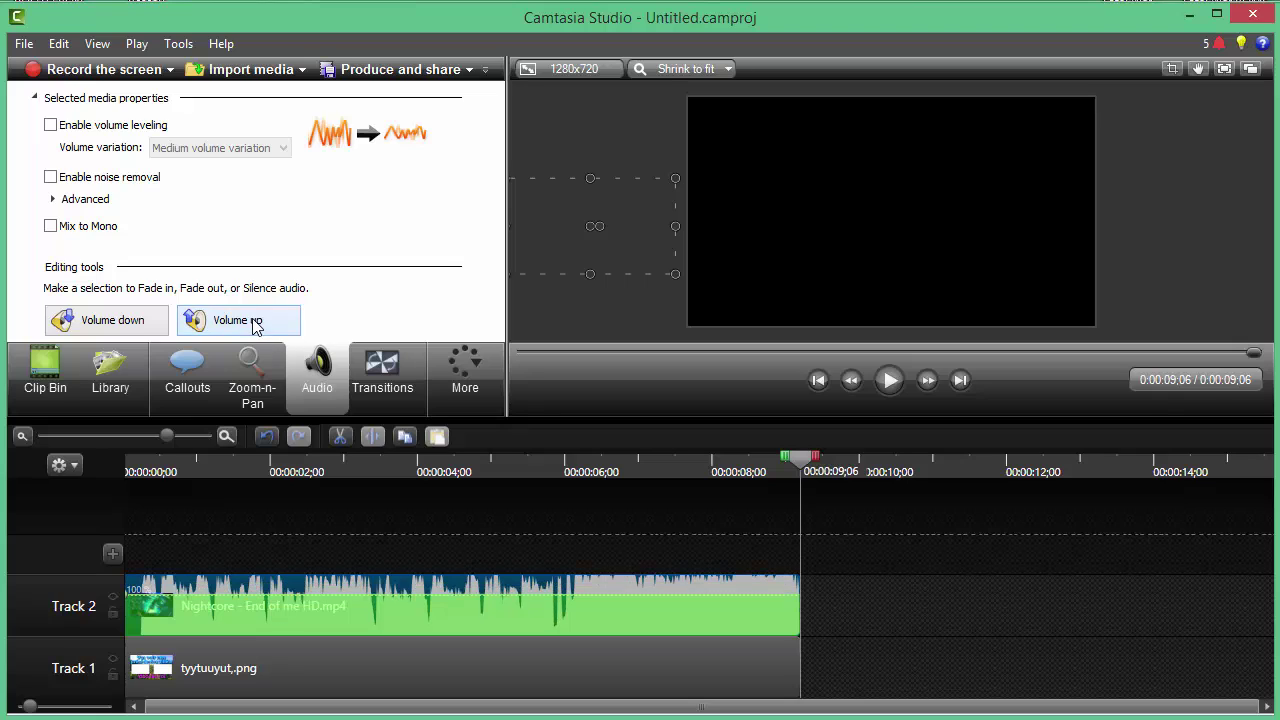
click(163, 324)
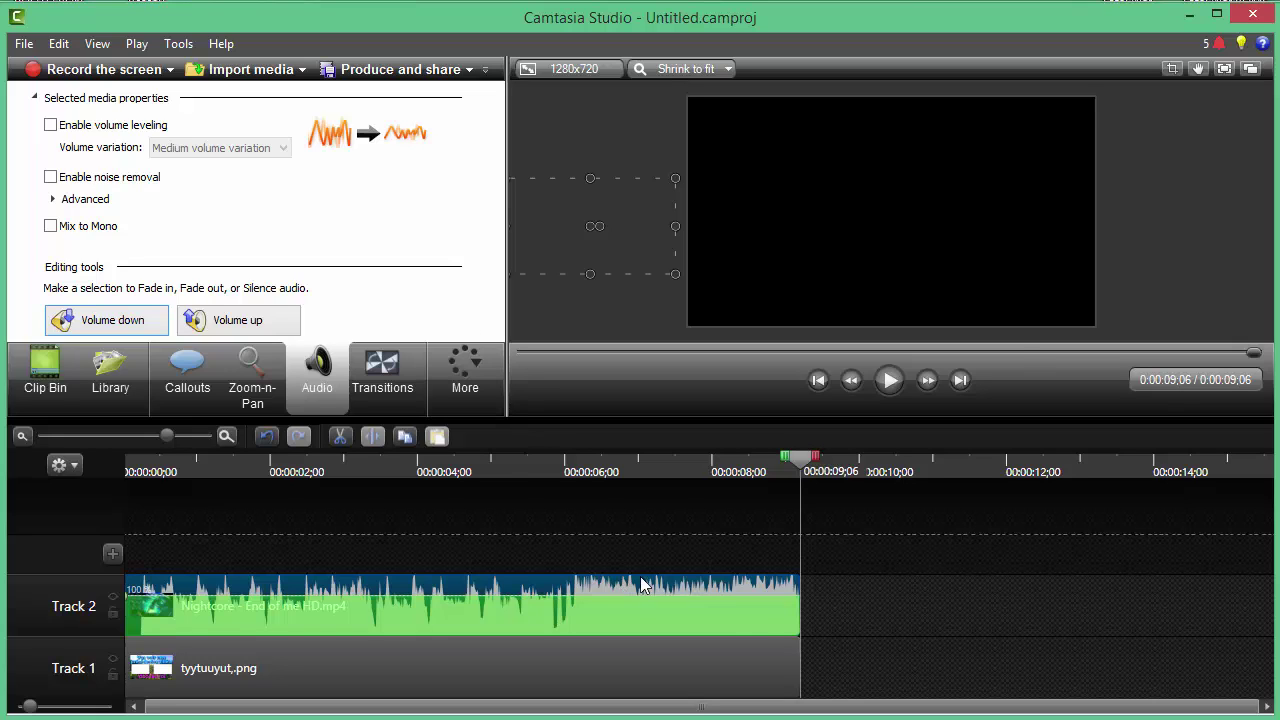
right_click(766, 617)
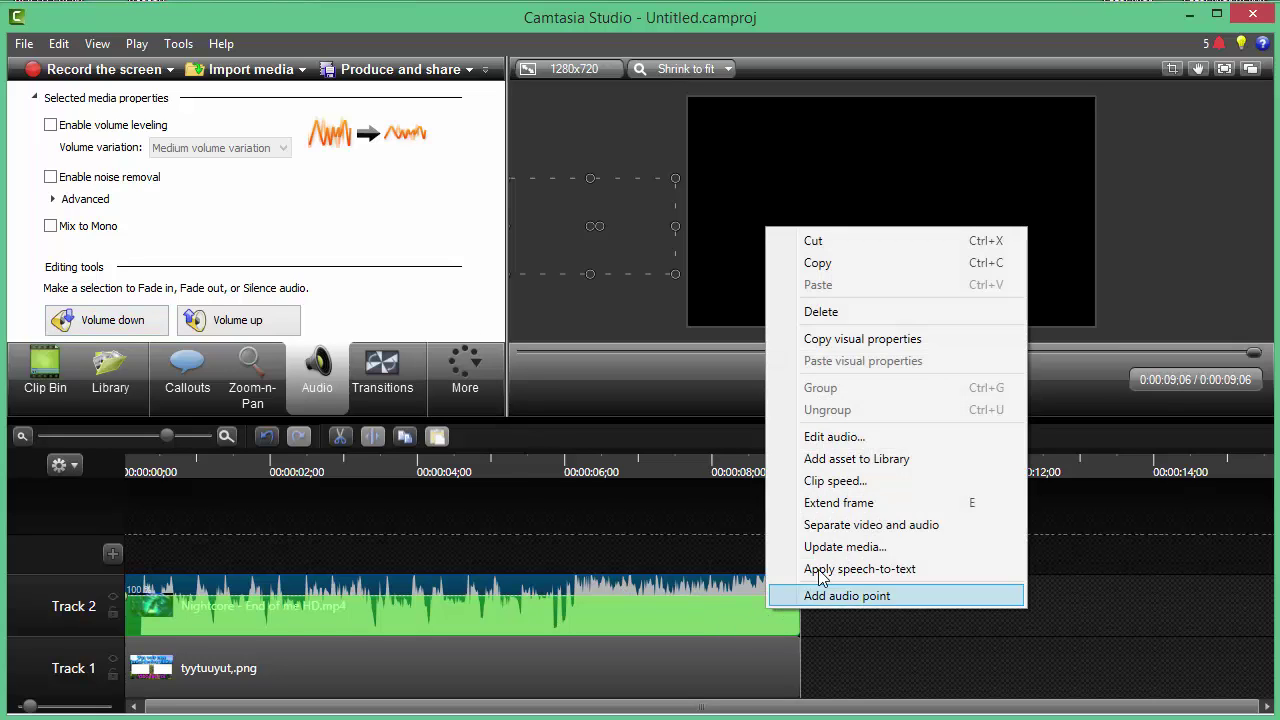
click(834, 481)
click(782, 224)
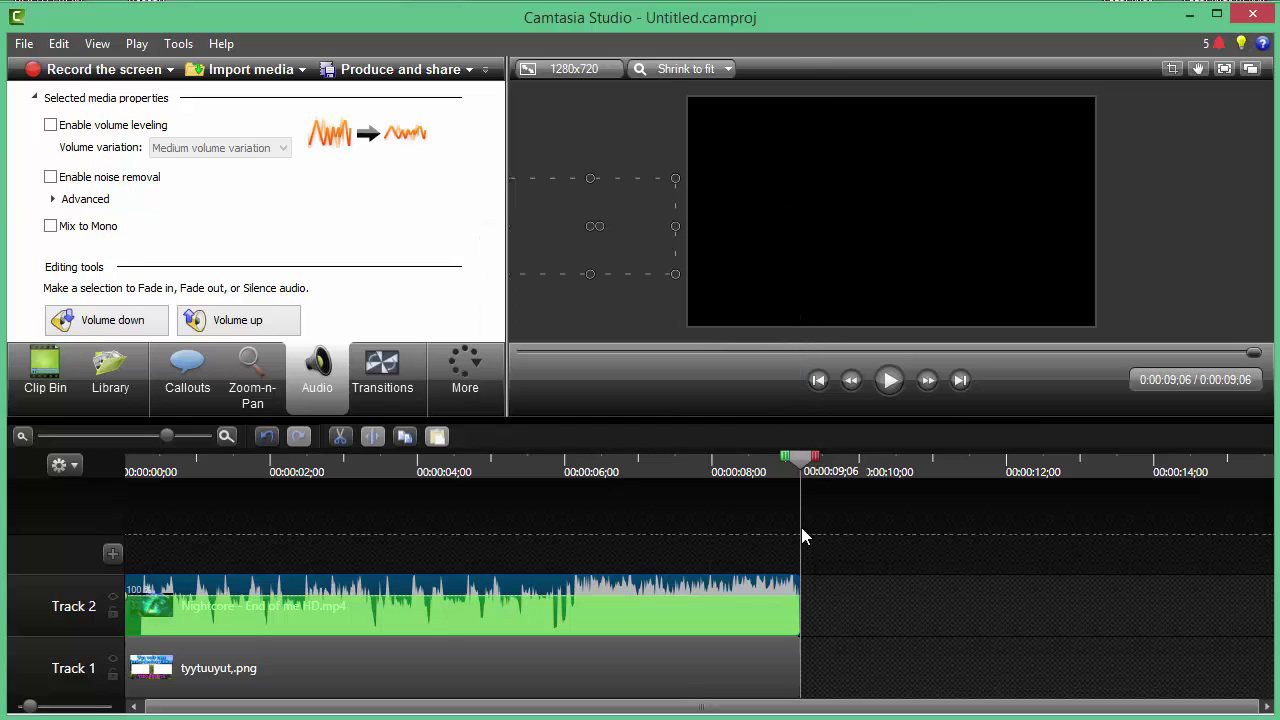
right_click(758, 605)
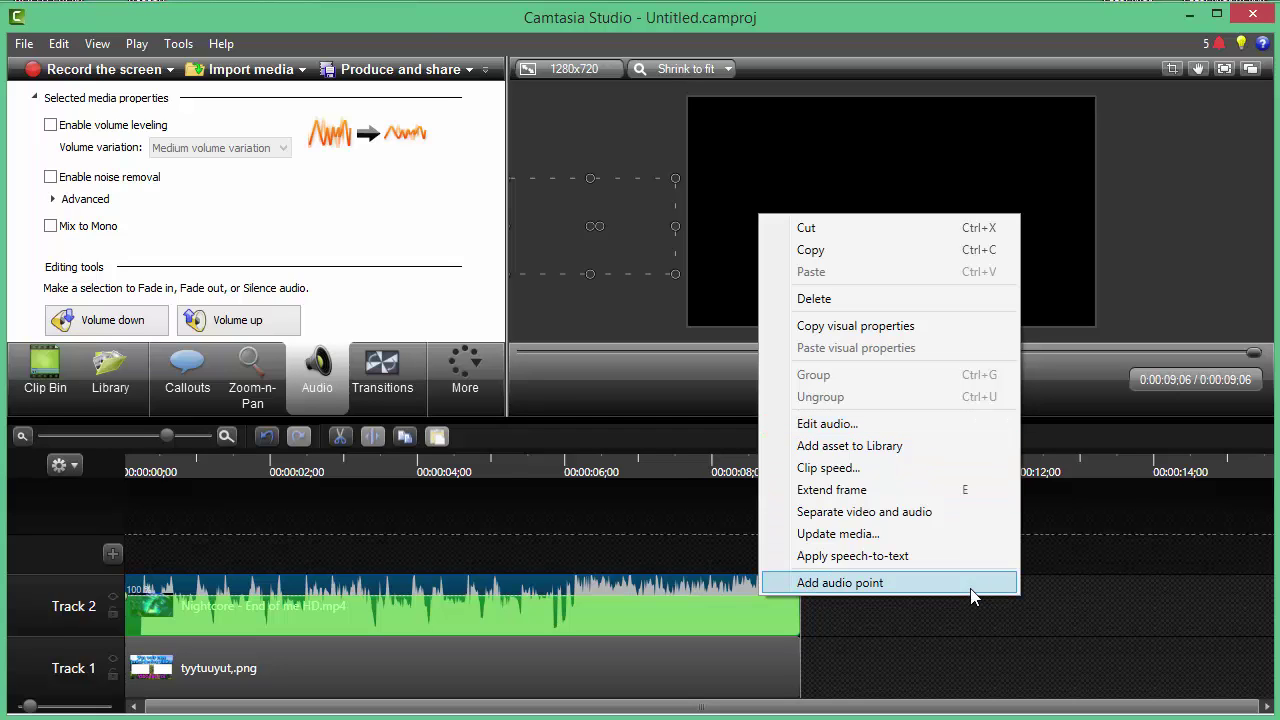
click(909, 421)
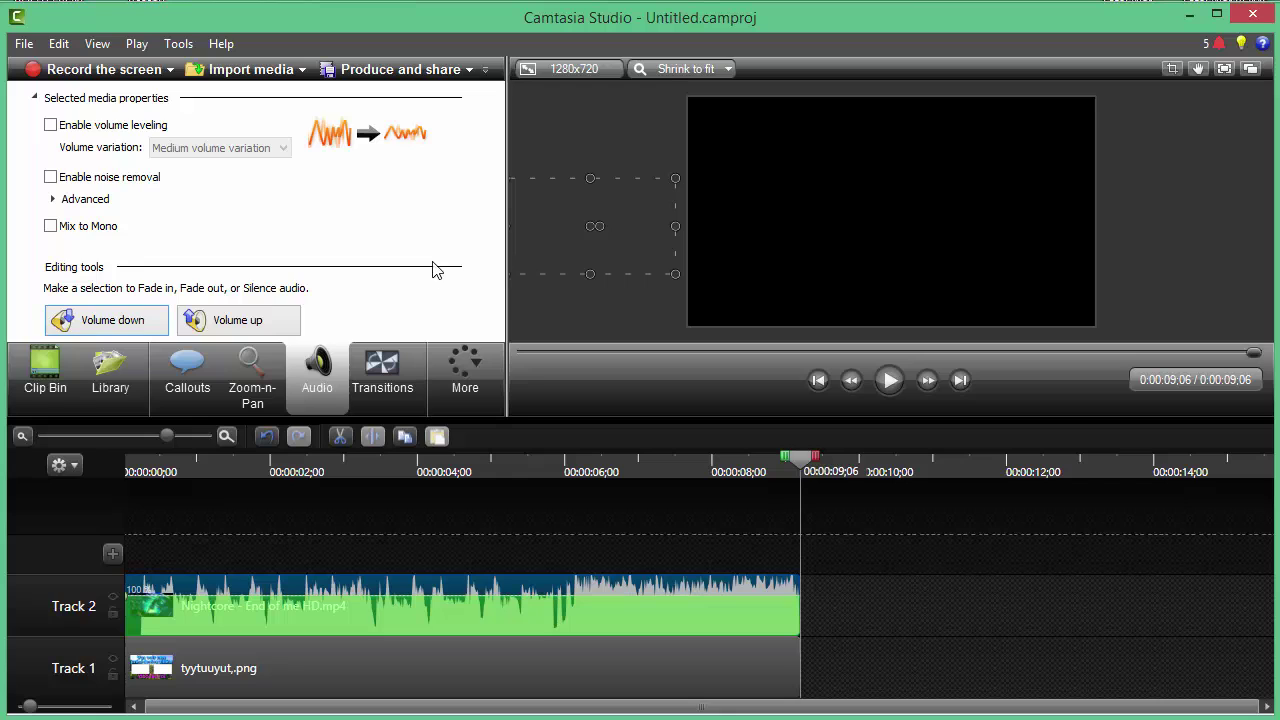
Try another volume increase on the Nightcore clip's audio and reverse it
click(252, 372)
click(313, 370)
click(264, 363)
click(312, 362)
click(244, 320)
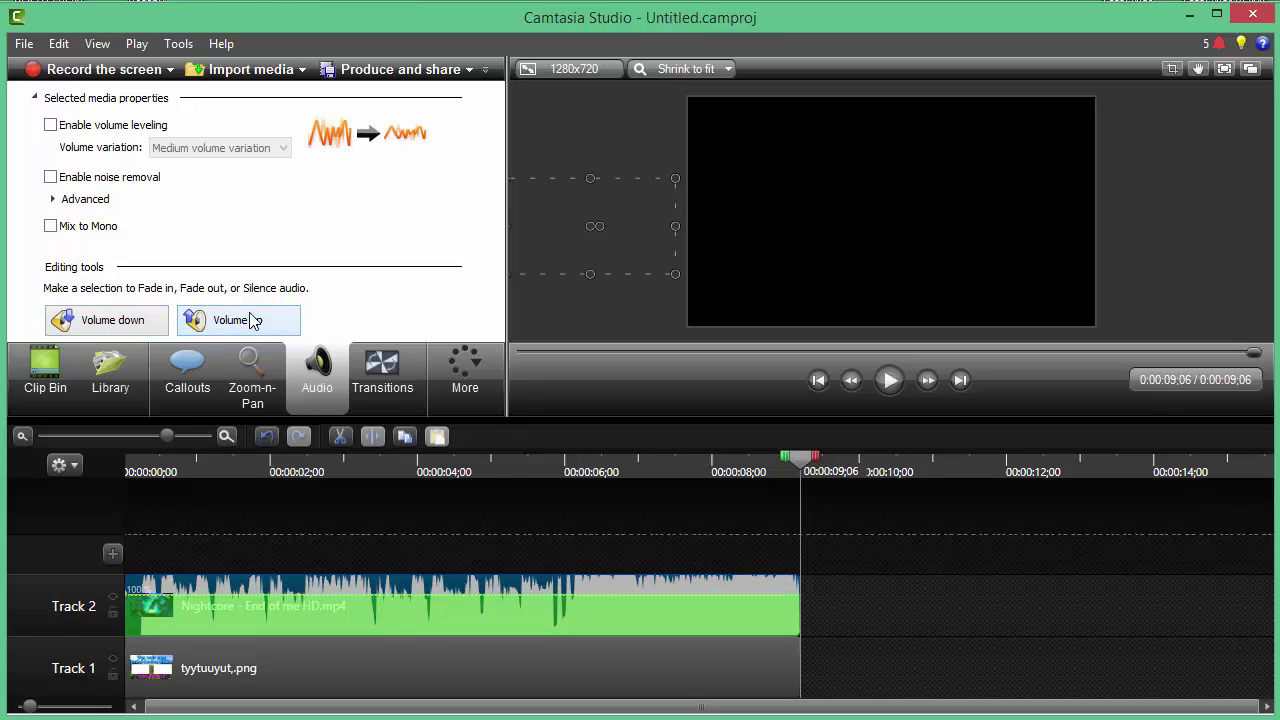
click(128, 322)
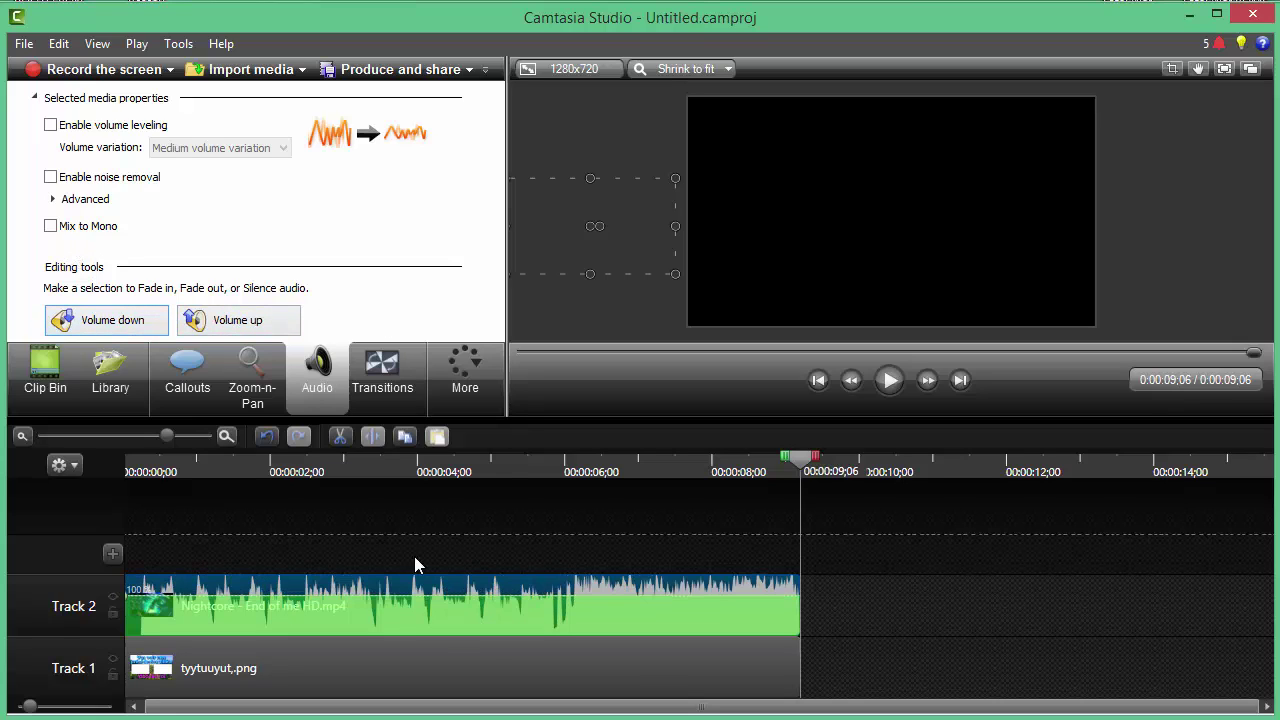
click(816, 652)
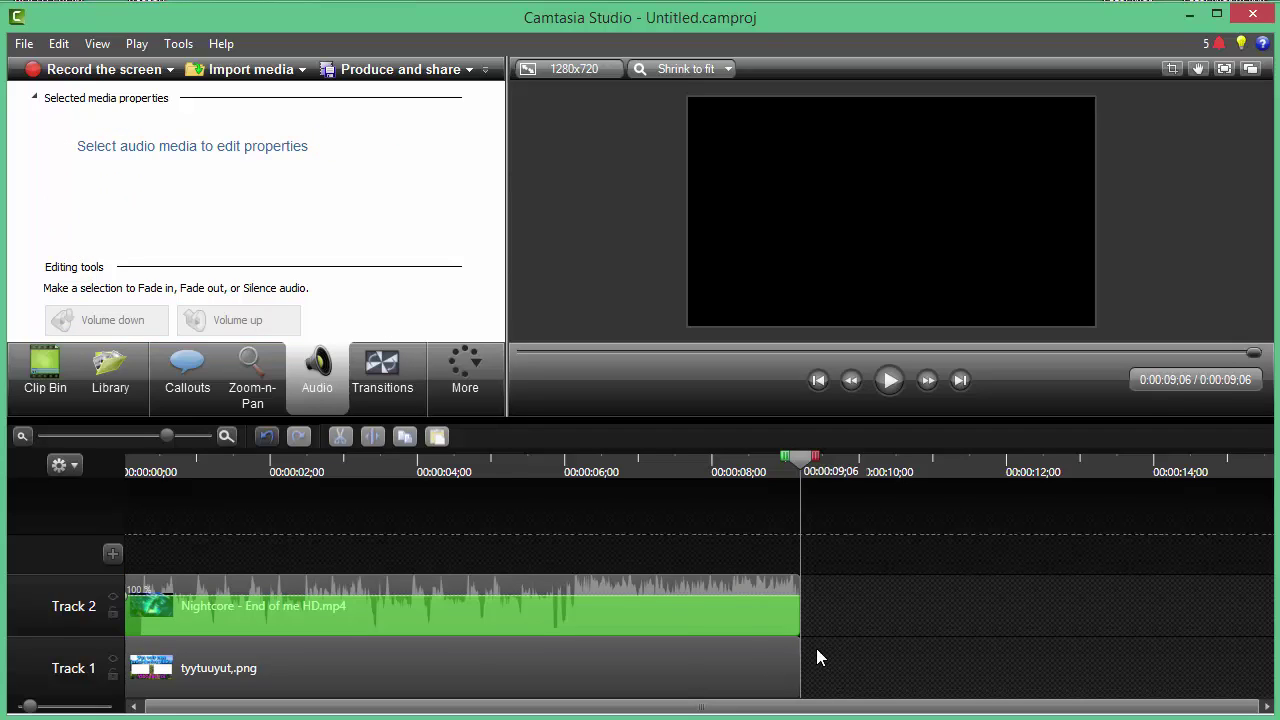
click(211, 366)
click(303, 365)
click(495, 655)
click(270, 370)
click(317, 378)
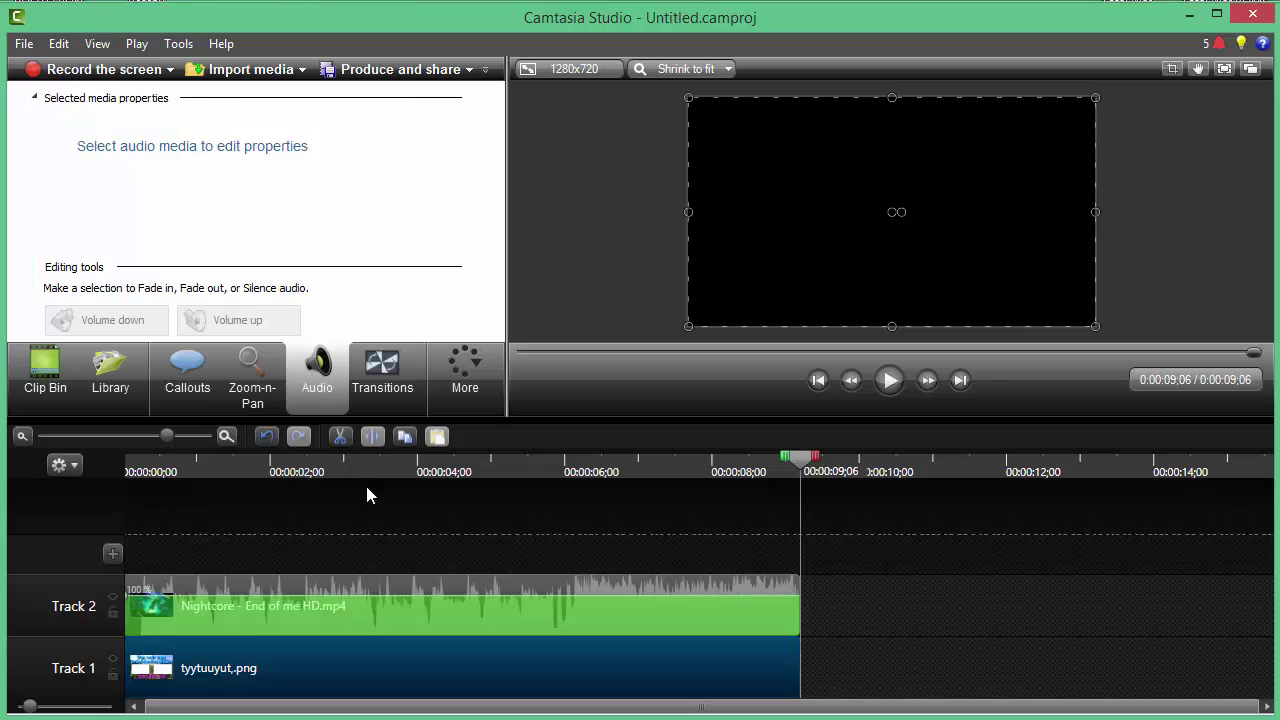
click(326, 606)
click(332, 655)
click(337, 587)
click(340, 661)
Add an audio point to the Nightcore clip at about 8 seconds, keeping the volume at 100 %, with the playhead at 0:00:05;02
click(363, 600)
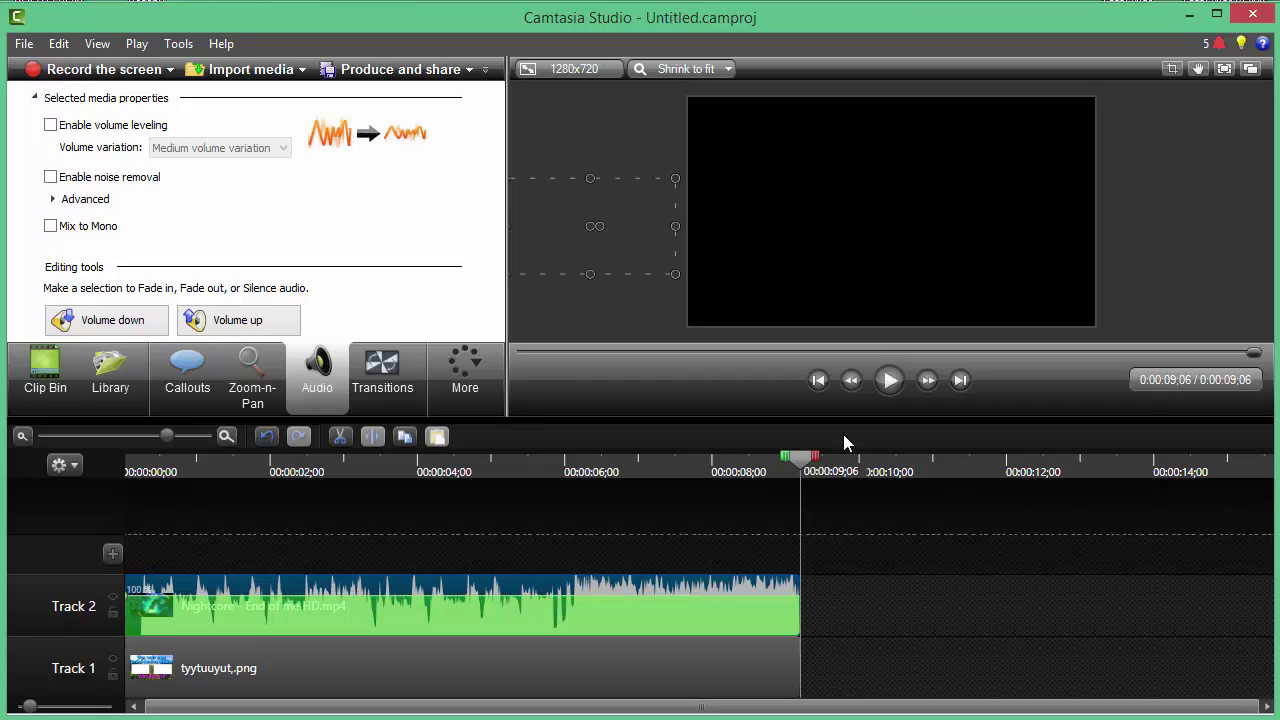
drag(803, 458, 496, 460)
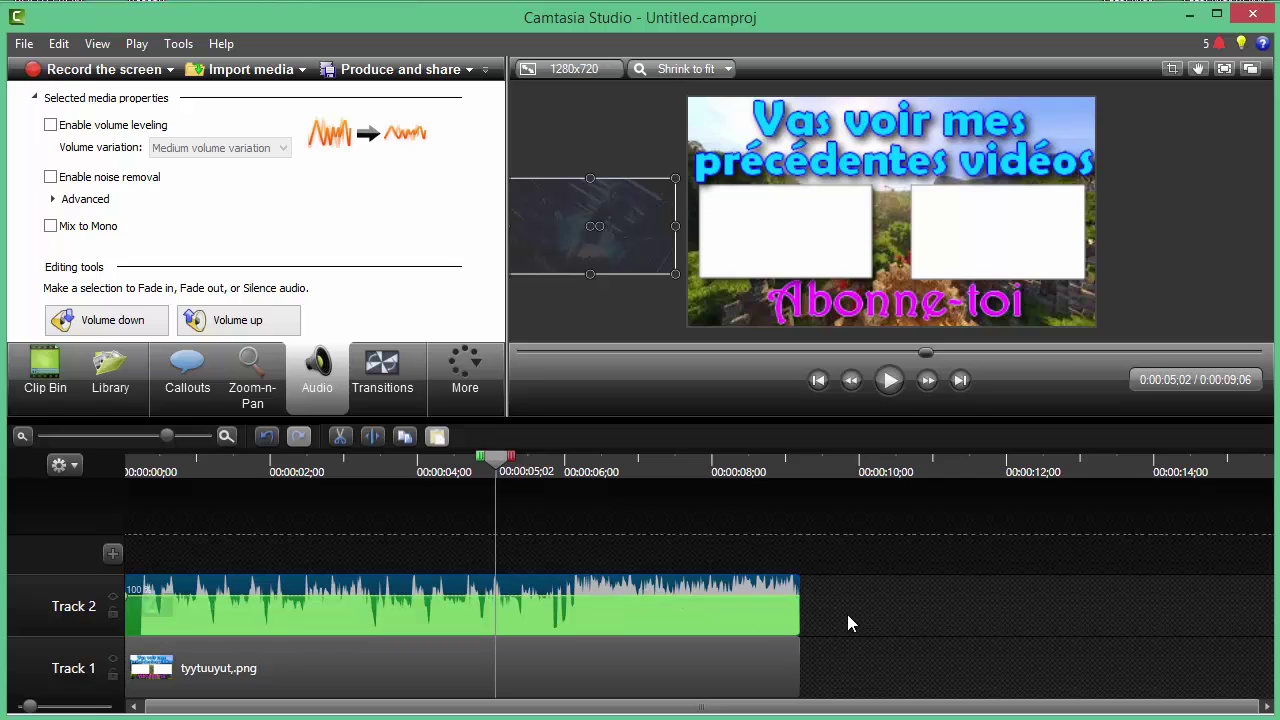
right_click(840, 614)
right_click(768, 614)
click(818, 597)
drag(779, 611, 729, 595)
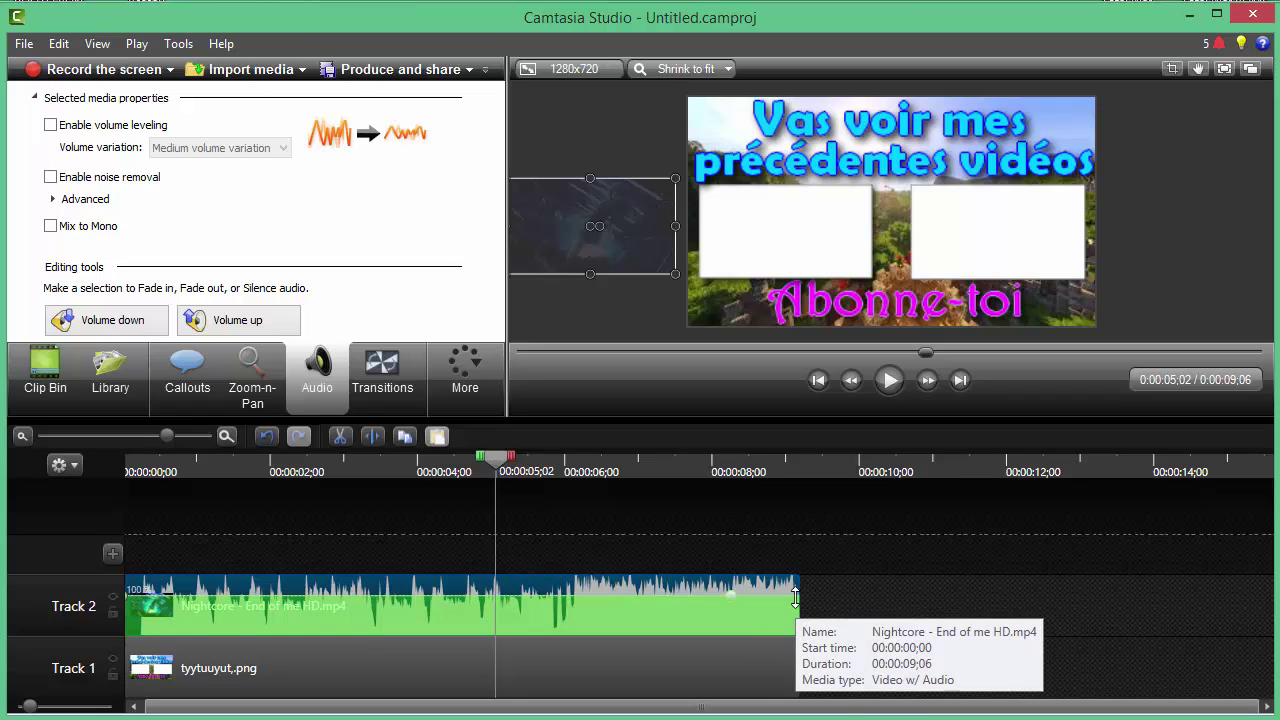
drag(791, 596, 791, 596)
Add a second audio point at the end of the Nightcore clip and lower it to silence so the music fades out
right_click(790, 607)
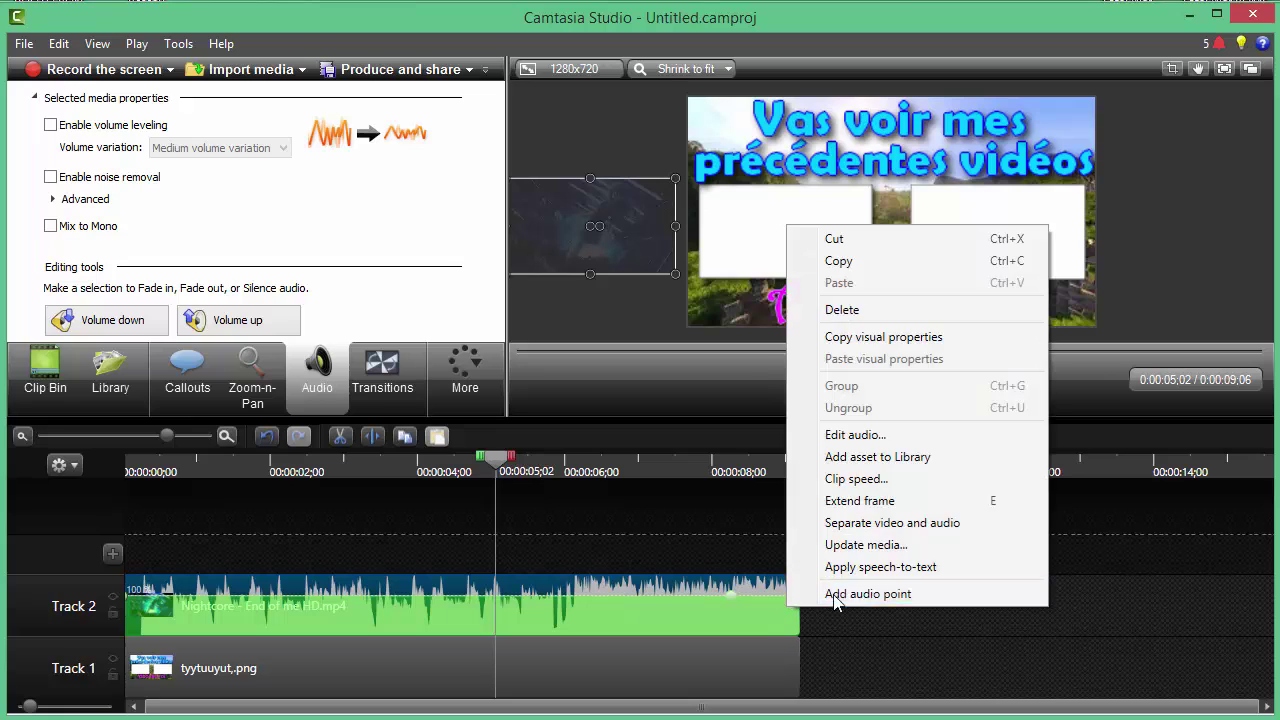
click(850, 594)
drag(791, 618, 803, 651)
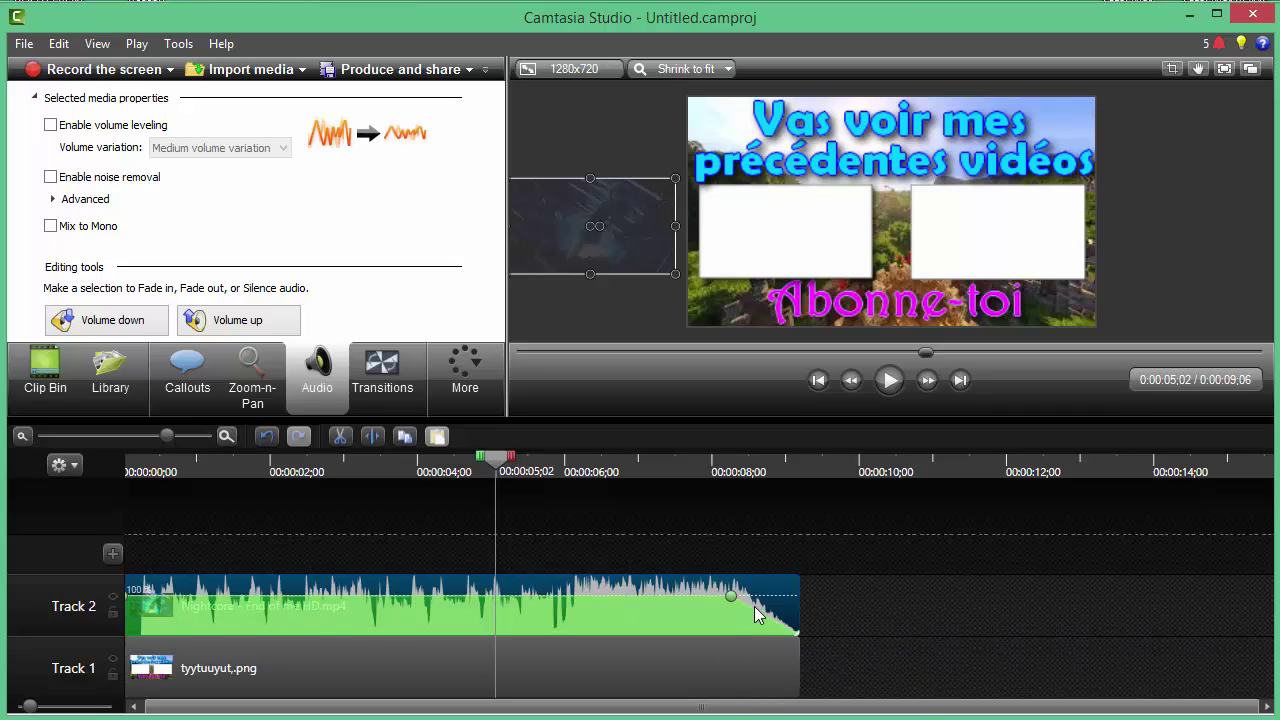
right_click(670, 612)
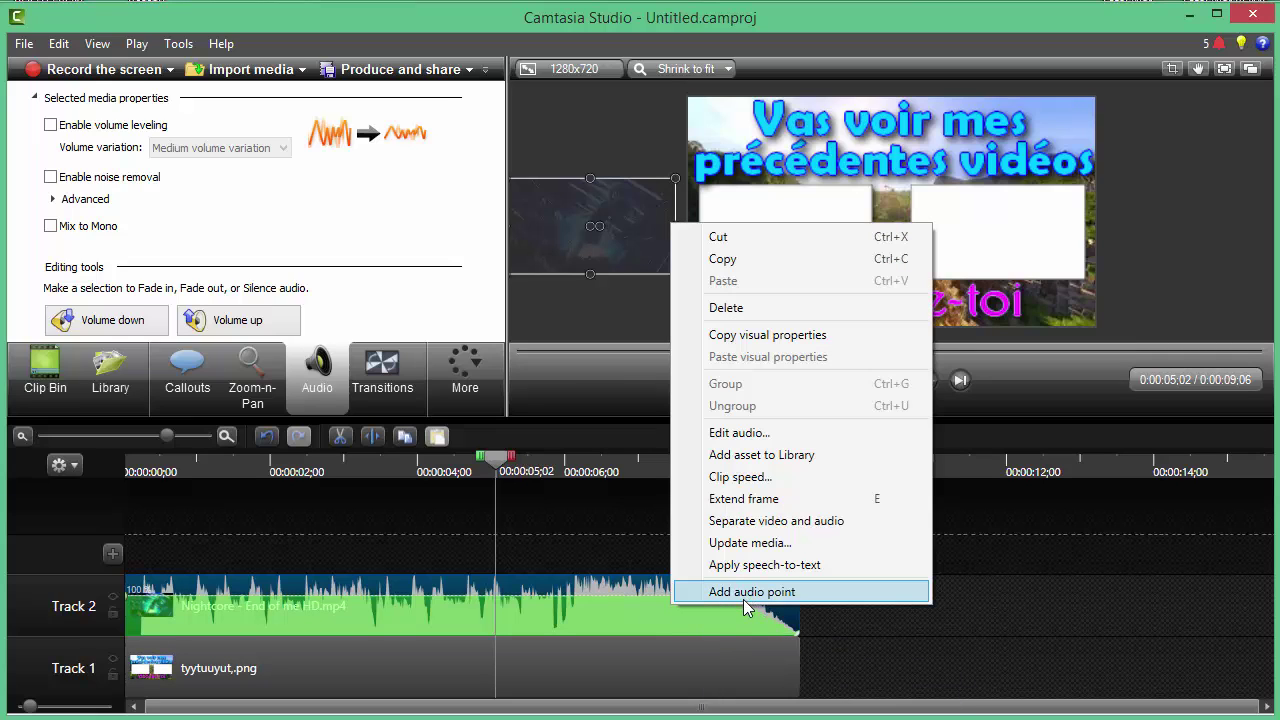
click(868, 628)
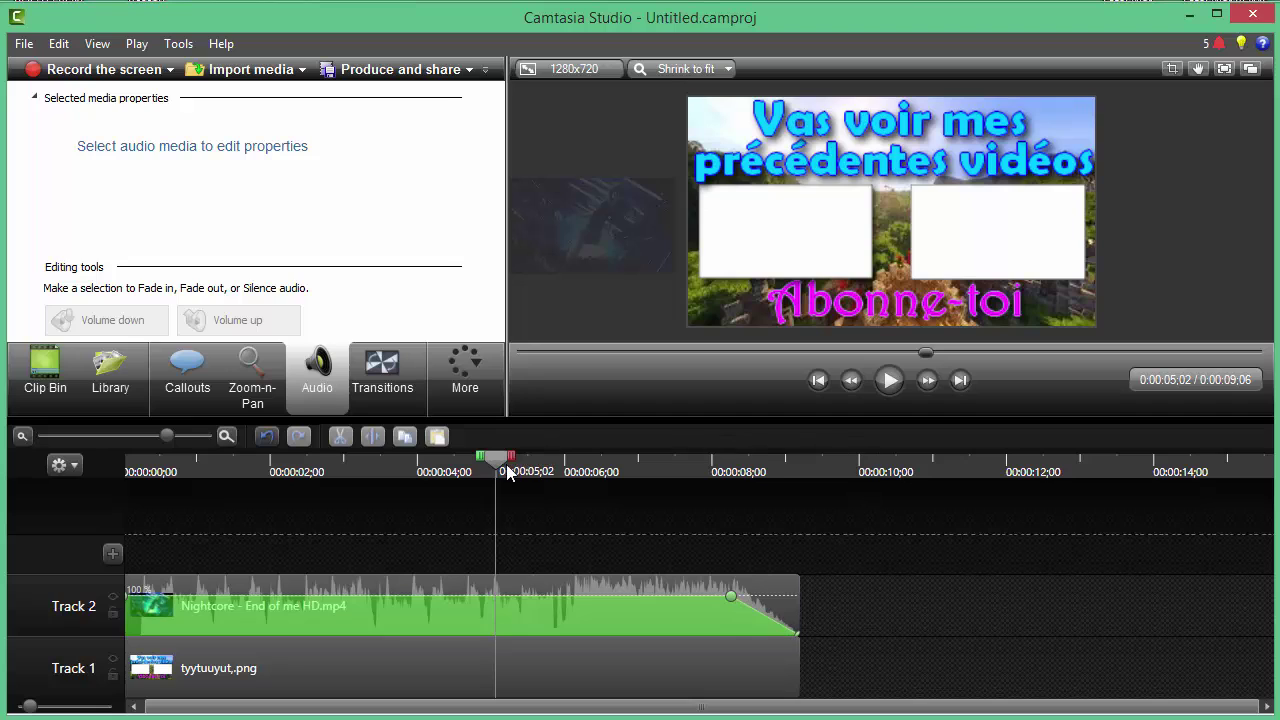
Play the timeline from the start to check the music's fade-out, and pause at 0:00:09;01
key(ctrl+Home)
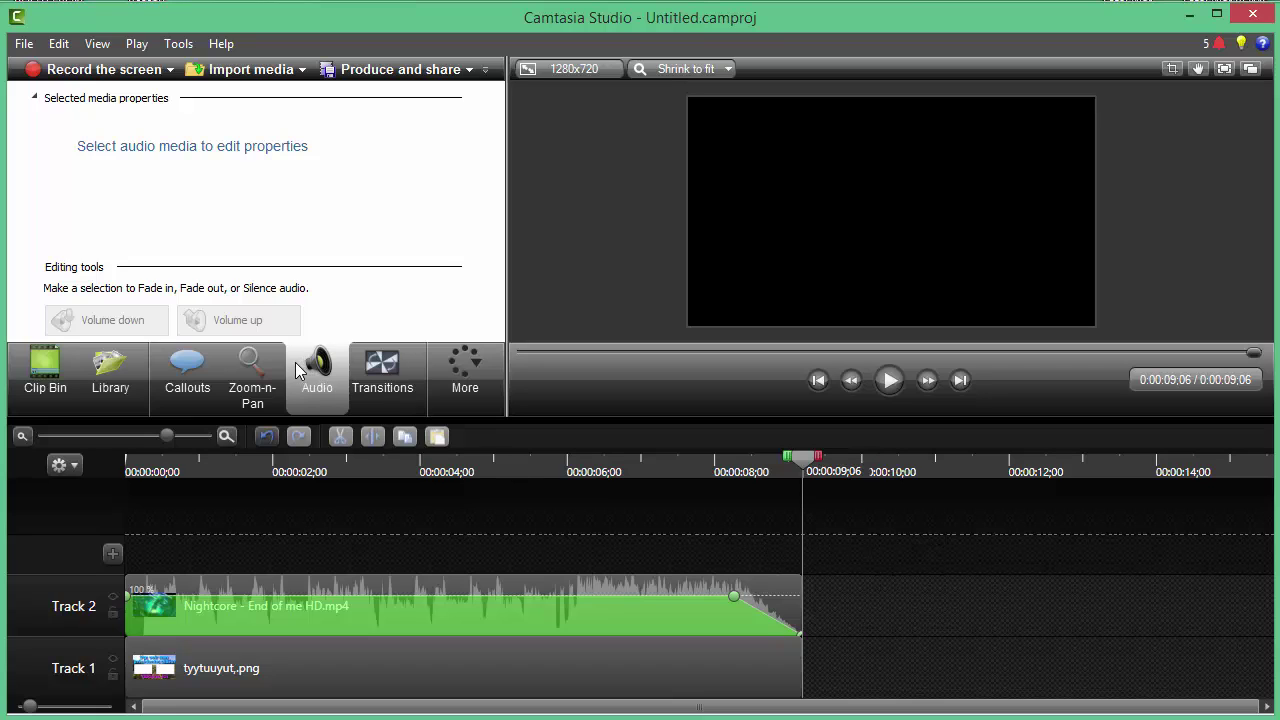
click(358, 580)
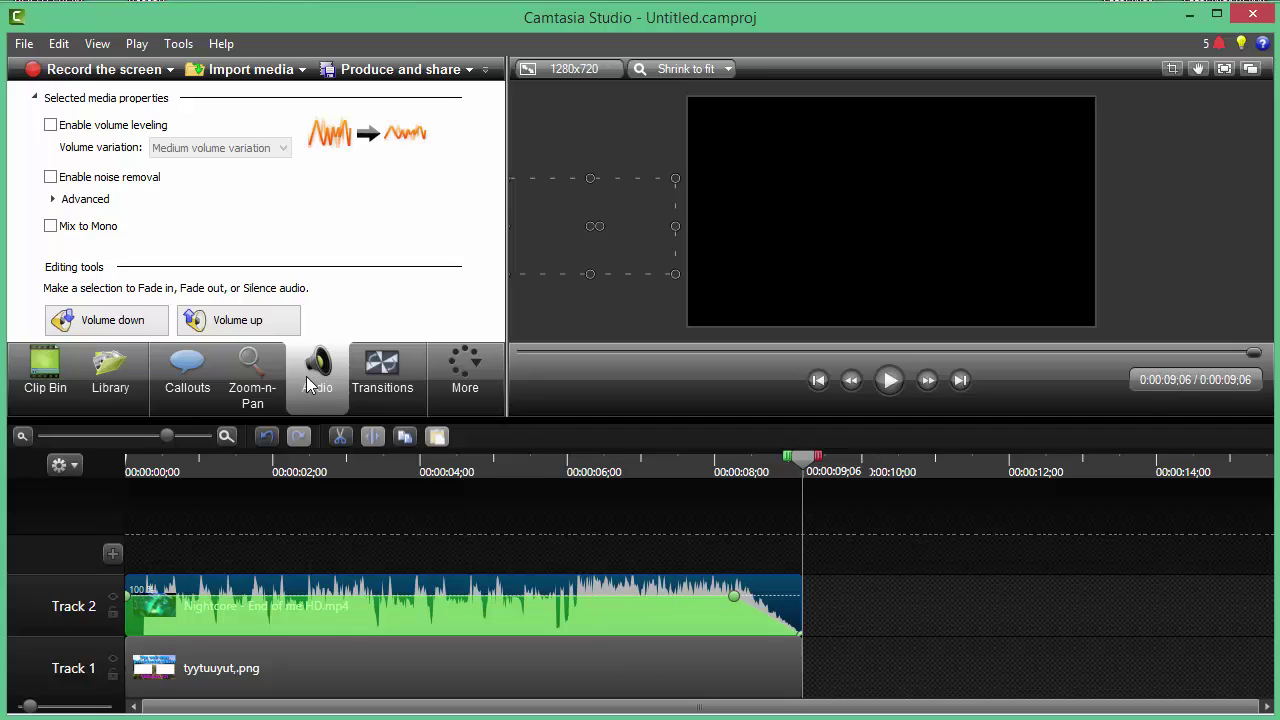
right_click(690, 610)
click(872, 643)
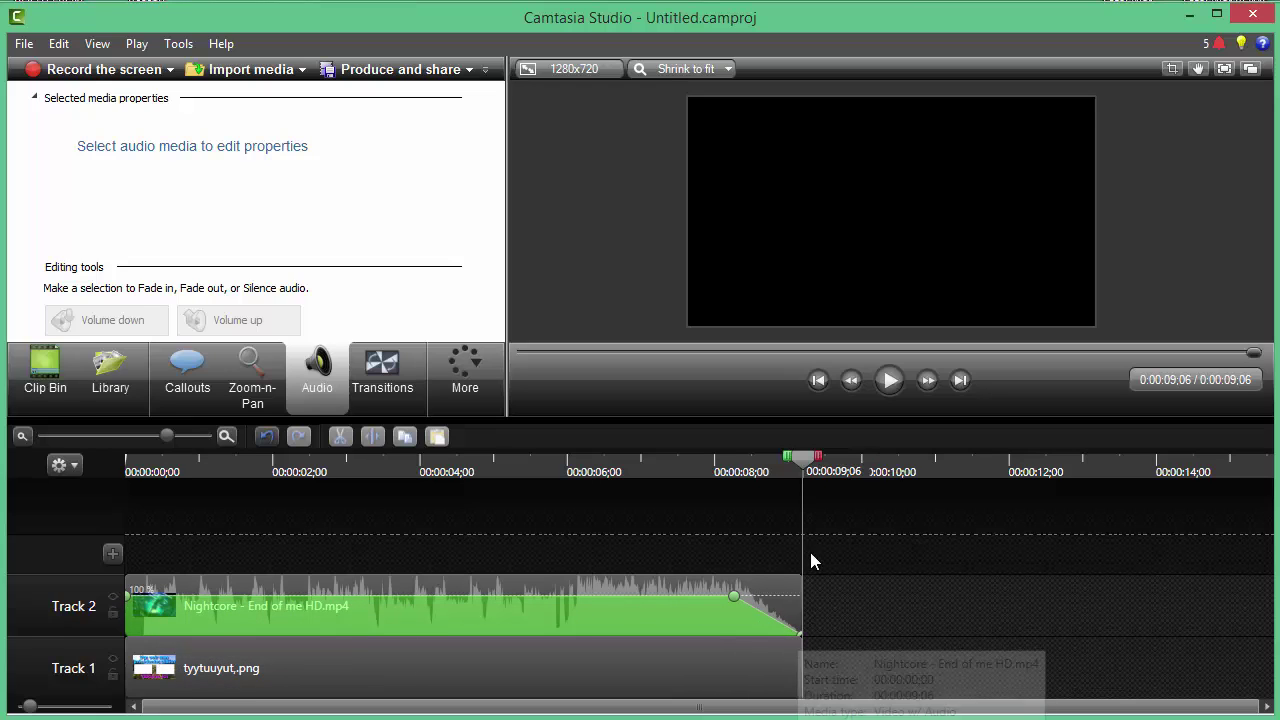
drag(805, 473, 541, 467)
click(887, 380)
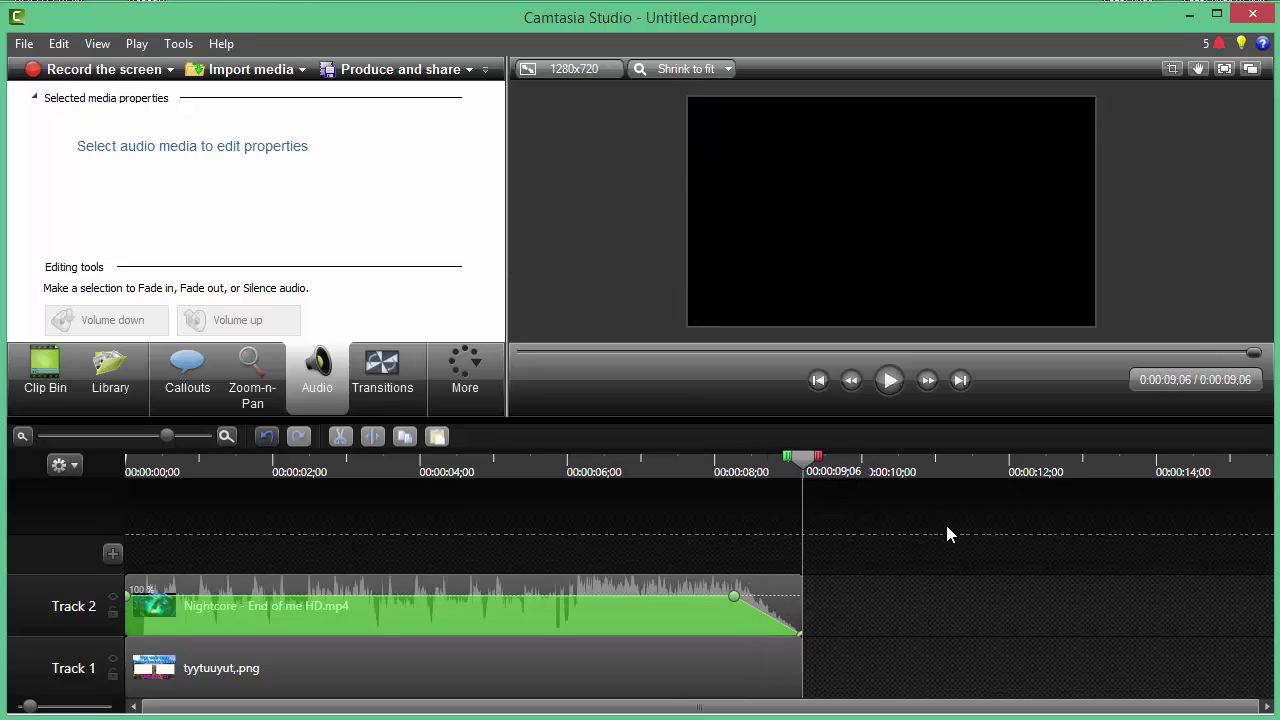
click(892, 382)
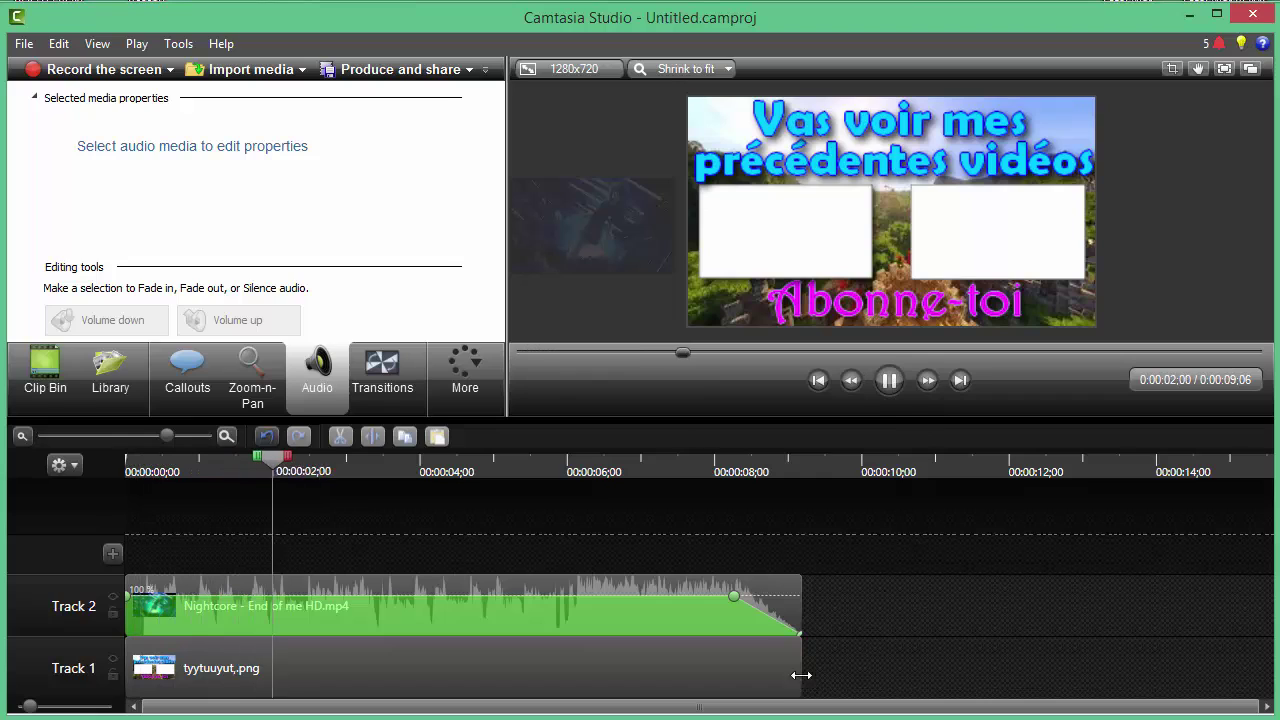
click(889, 380)
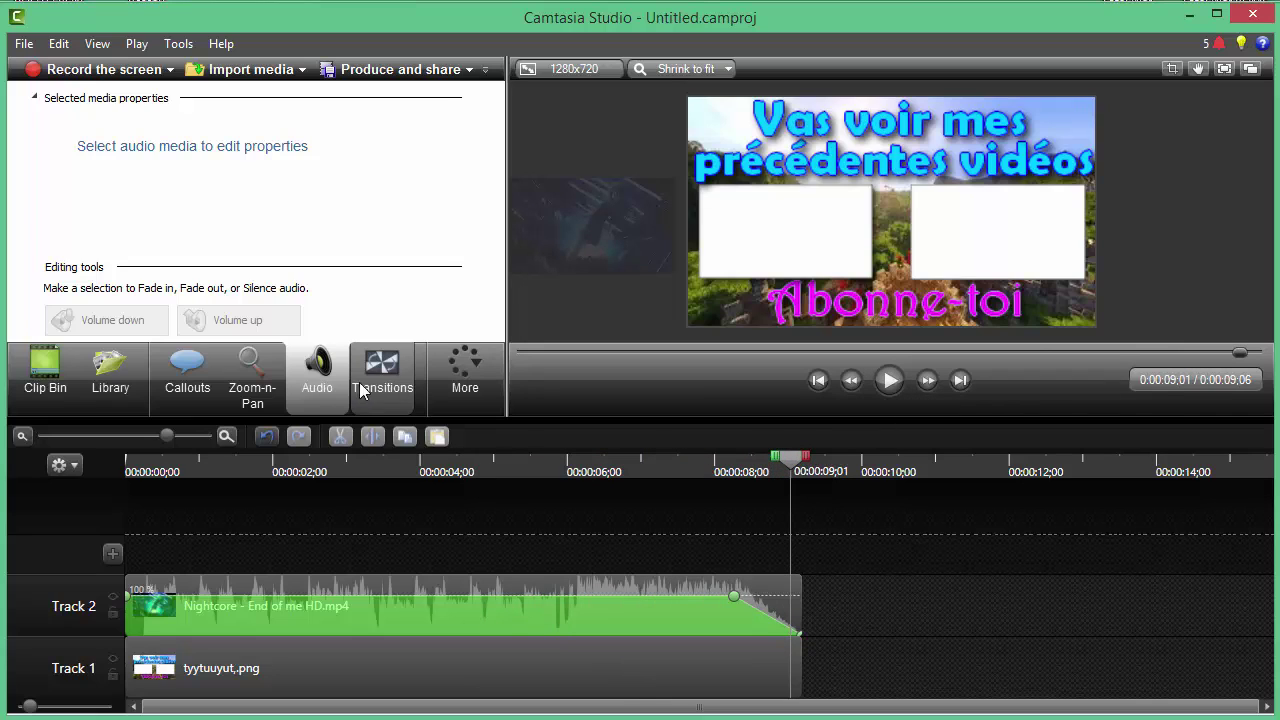
Apply the Fade through black transition to the end of the tyytuuyut,.png clip on Track 1
click(400, 372)
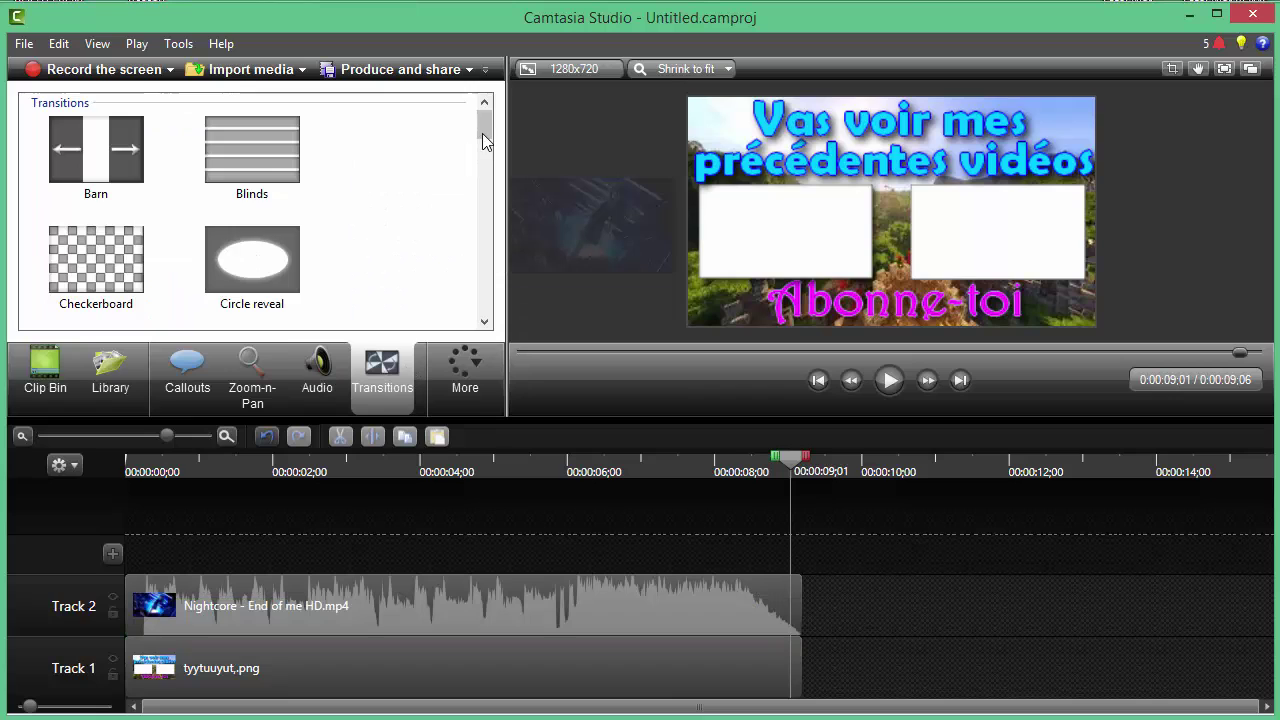
scroll(466, 185, down, 5)
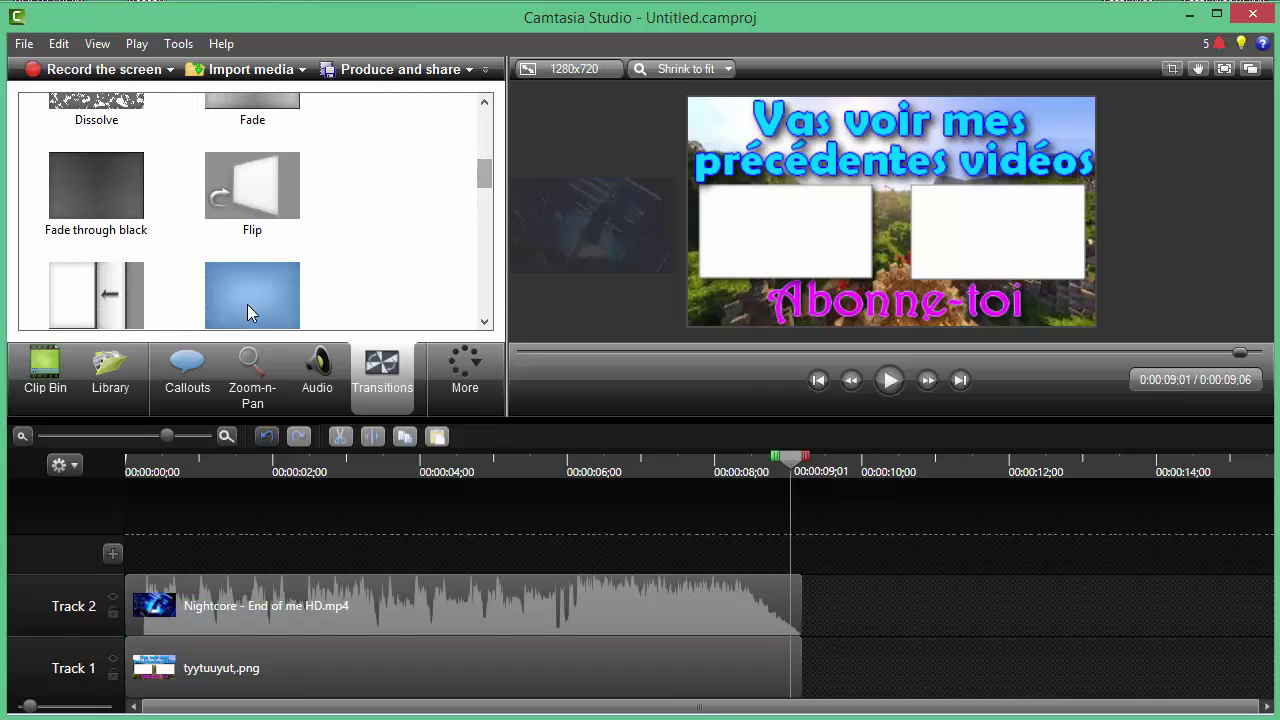
click(117, 198)
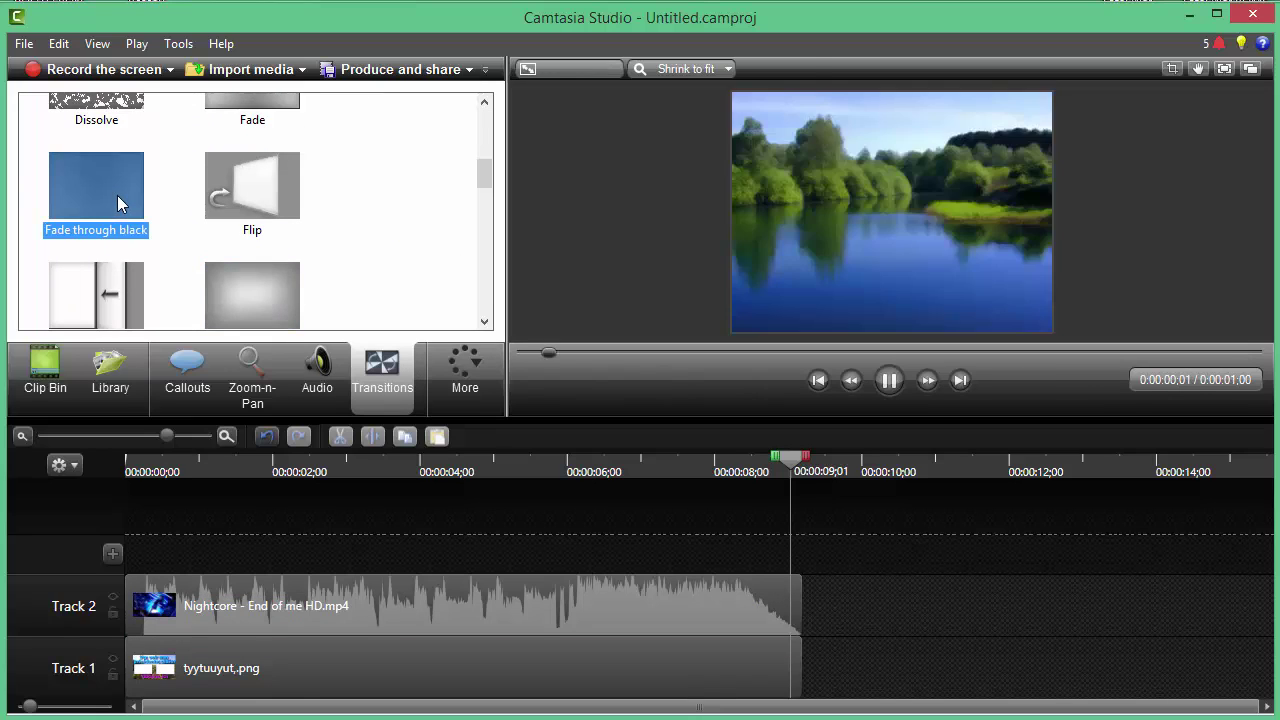
drag(184, 249, 800, 668)
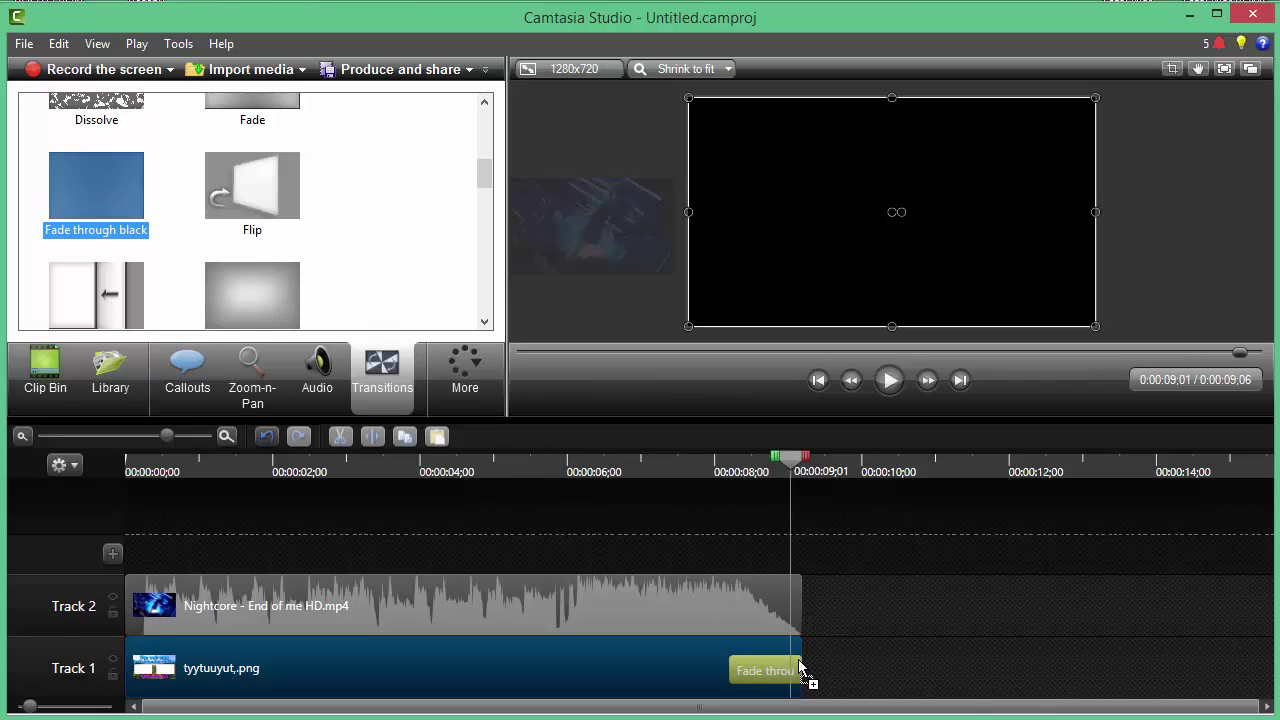
Preview the closing transition and shorten Fade through black on Track 1 to about half a second
drag(770, 486, 440, 486)
click(889, 380)
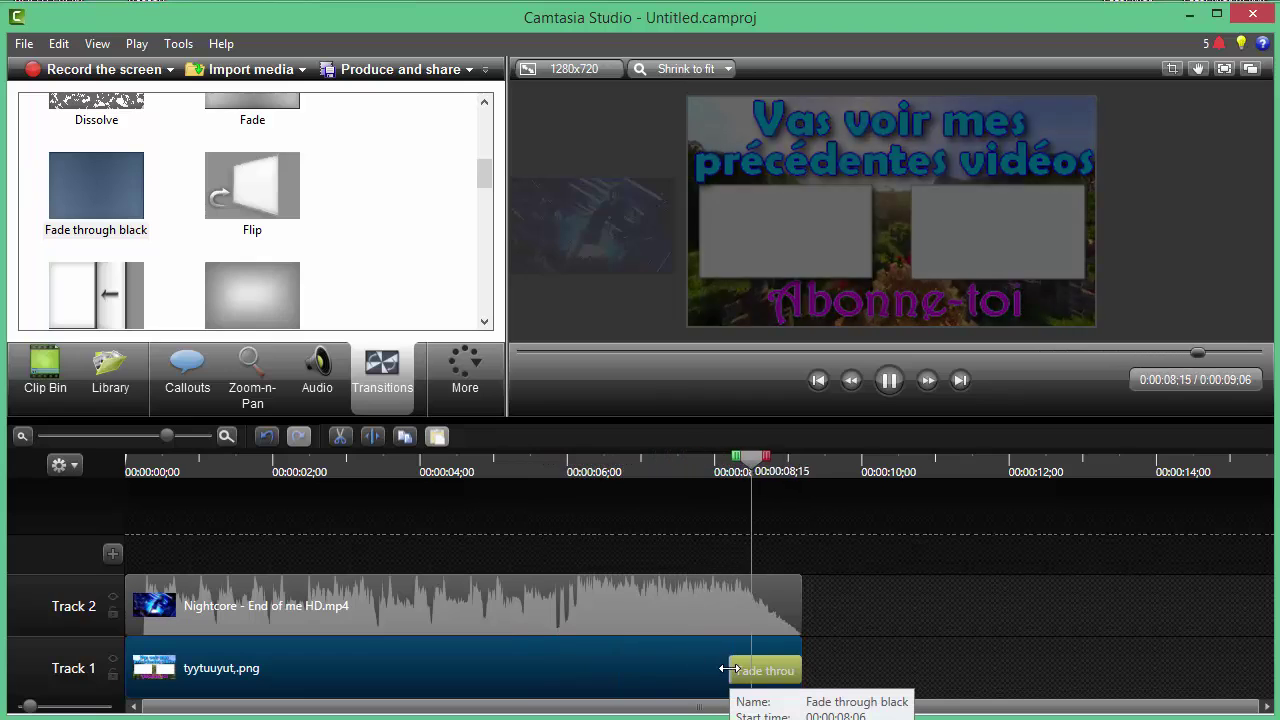
drag(727, 669, 763, 669)
Move the Nightcore clip's fade-out audio point earlier to about 7.5 seconds at 100 % volume, and play the timeline
click(757, 600)
right_click(757, 601)
click(323, 368)
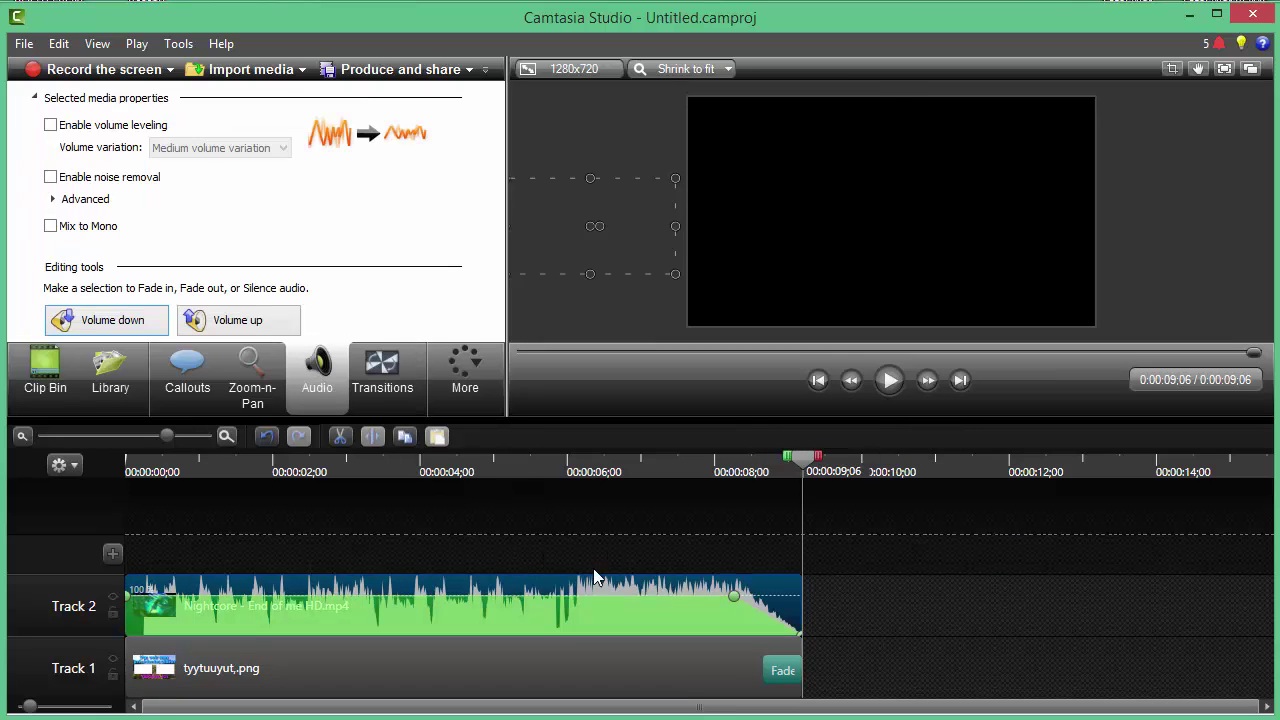
drag(732, 595, 675, 595)
click(483, 465)
click(886, 382)
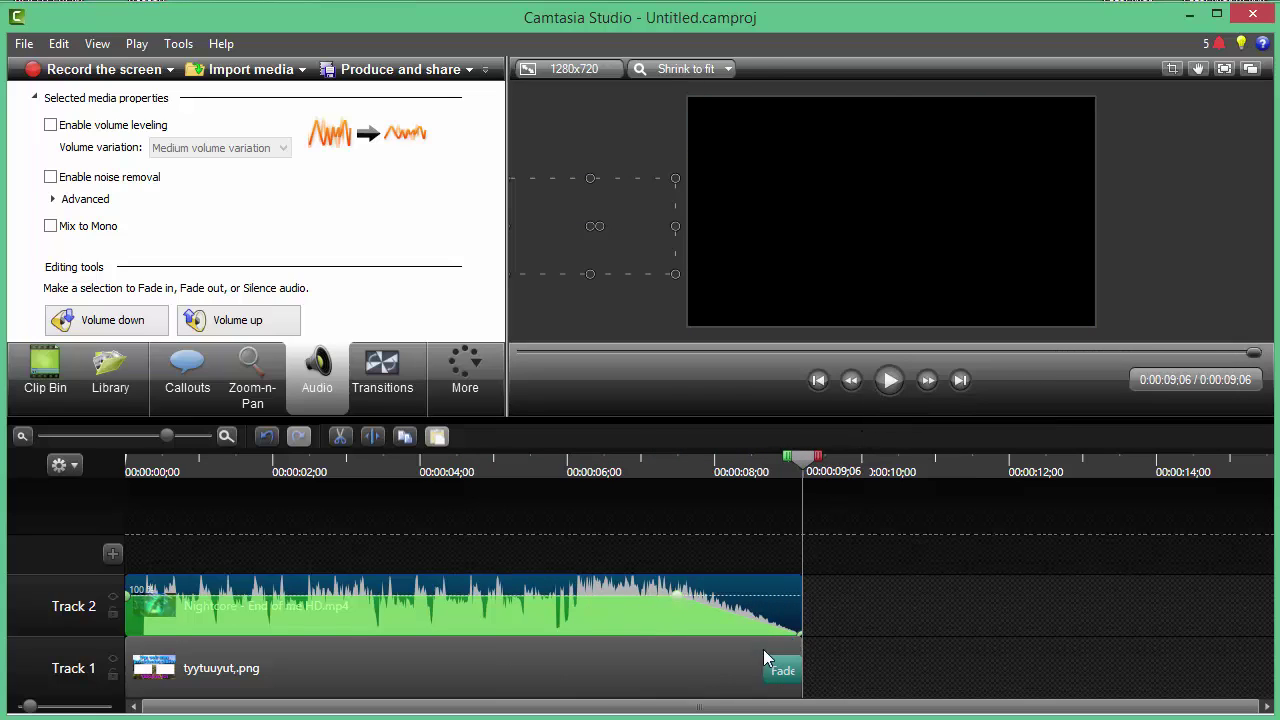
Extend the Fade through black transition to start at about 7.5 seconds, and preview it from 0:00:06;13
drag(760, 671, 674, 666)
click(600, 468)
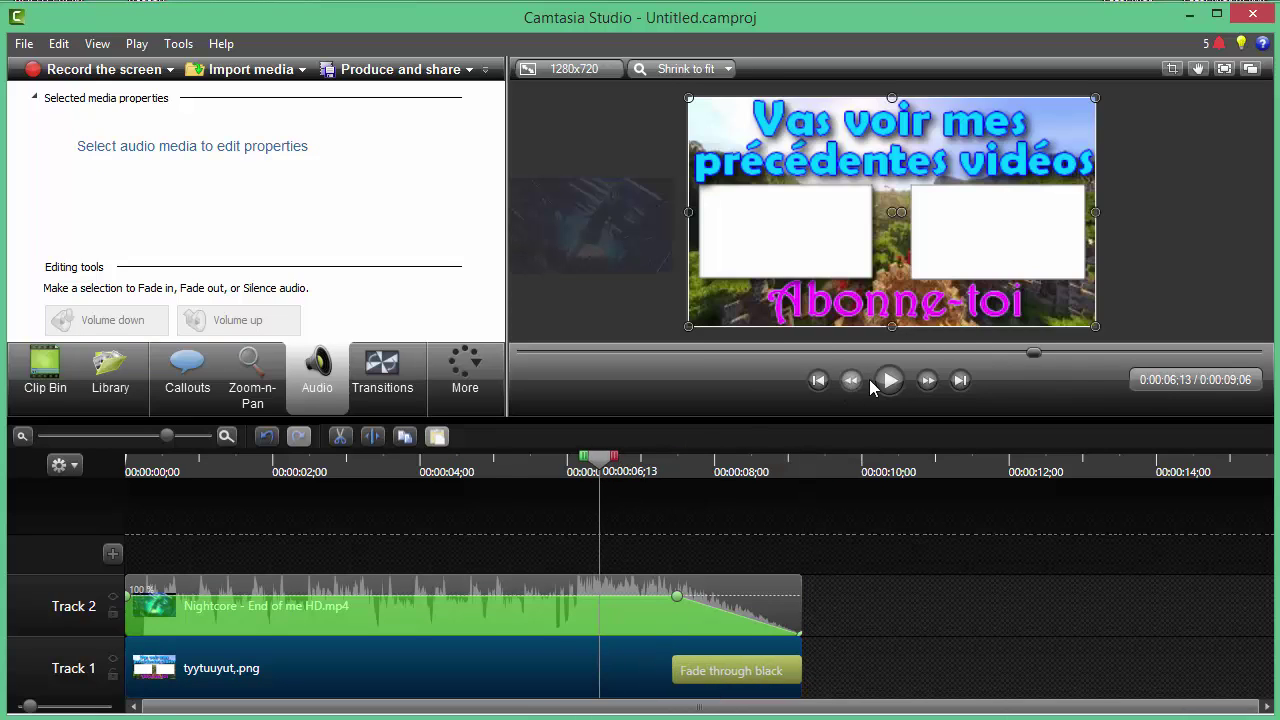
click(881, 387)
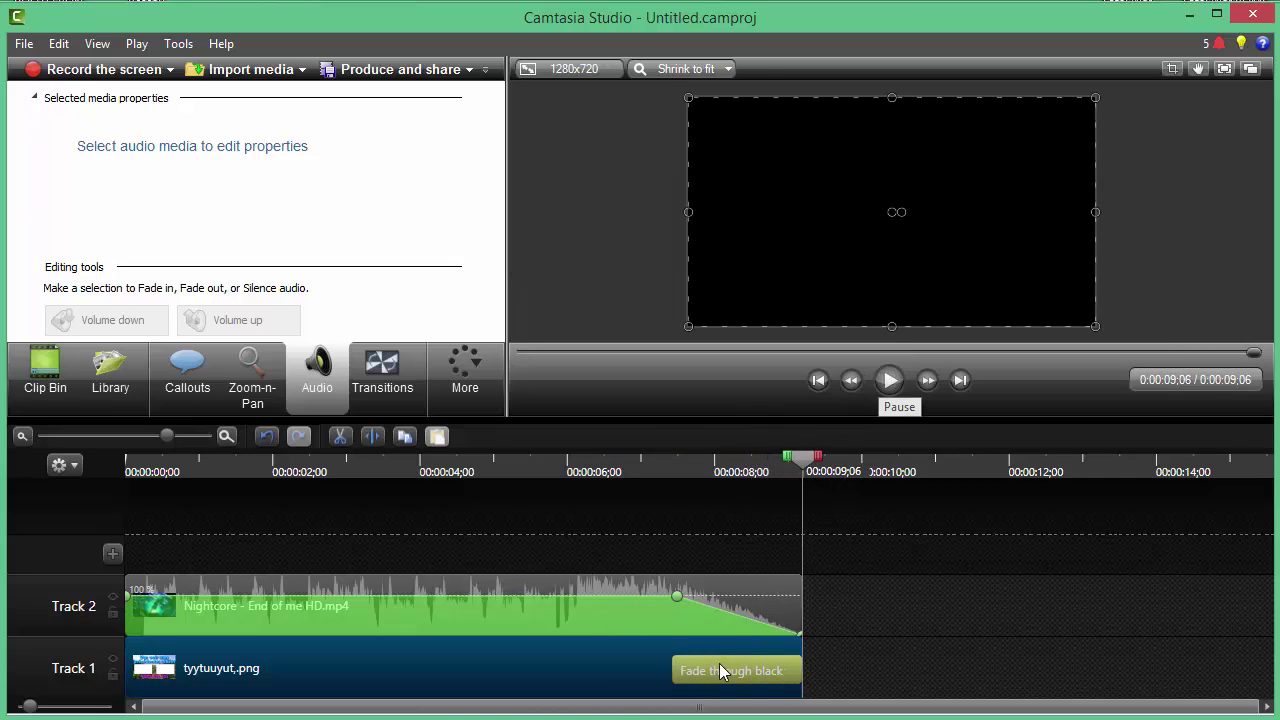
Shorten the Fade through black transition to about the last third of a second, and preview the ending from 0:00:06;18
drag(674, 666, 781, 660)
click(885, 384)
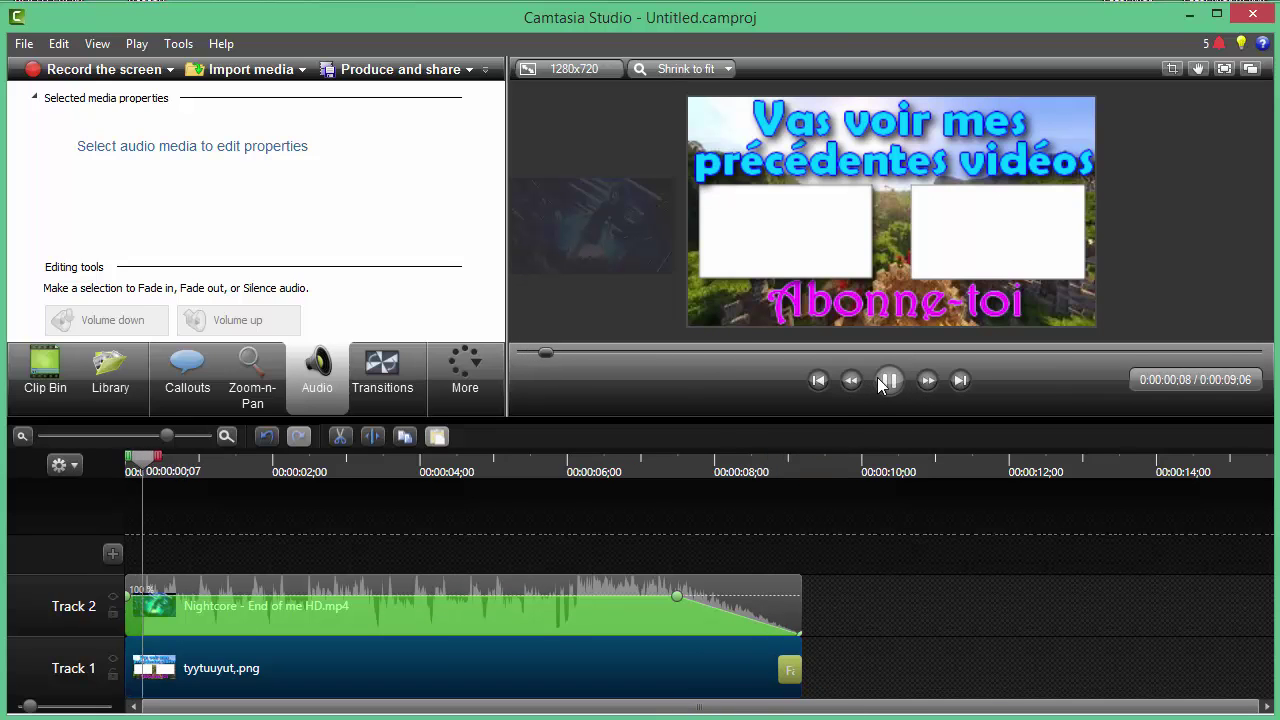
click(612, 466)
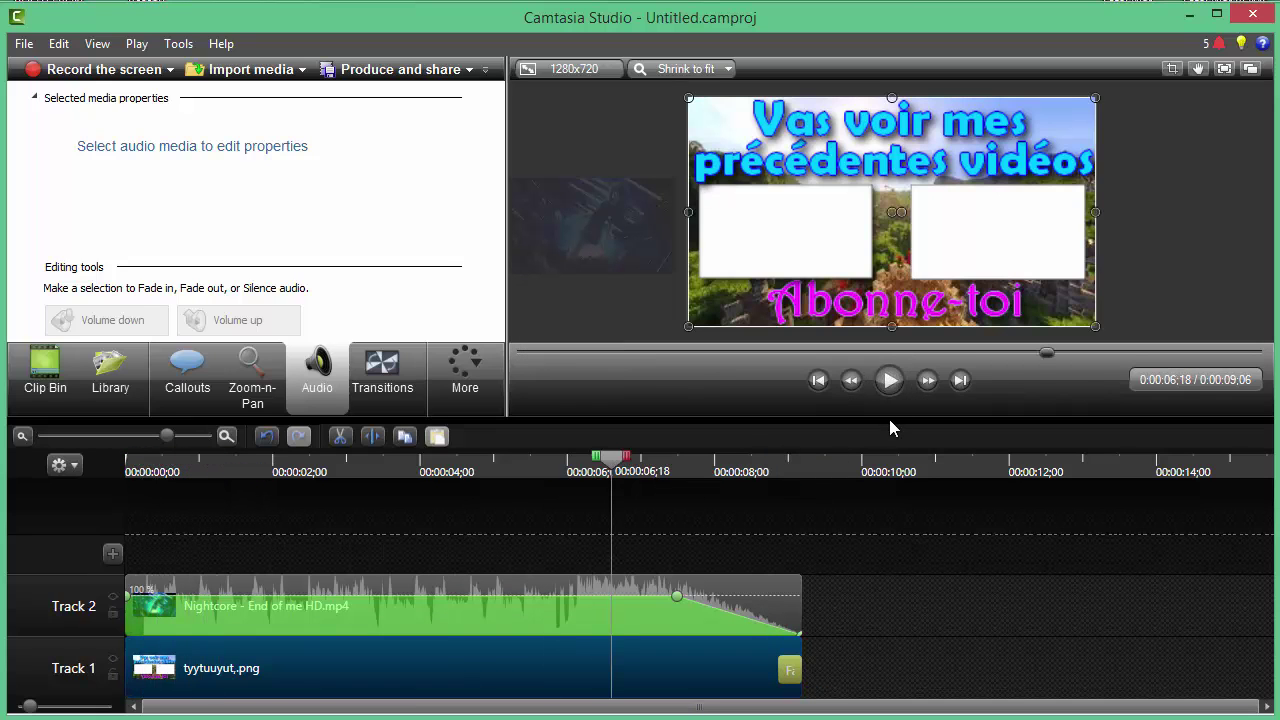
click(888, 380)
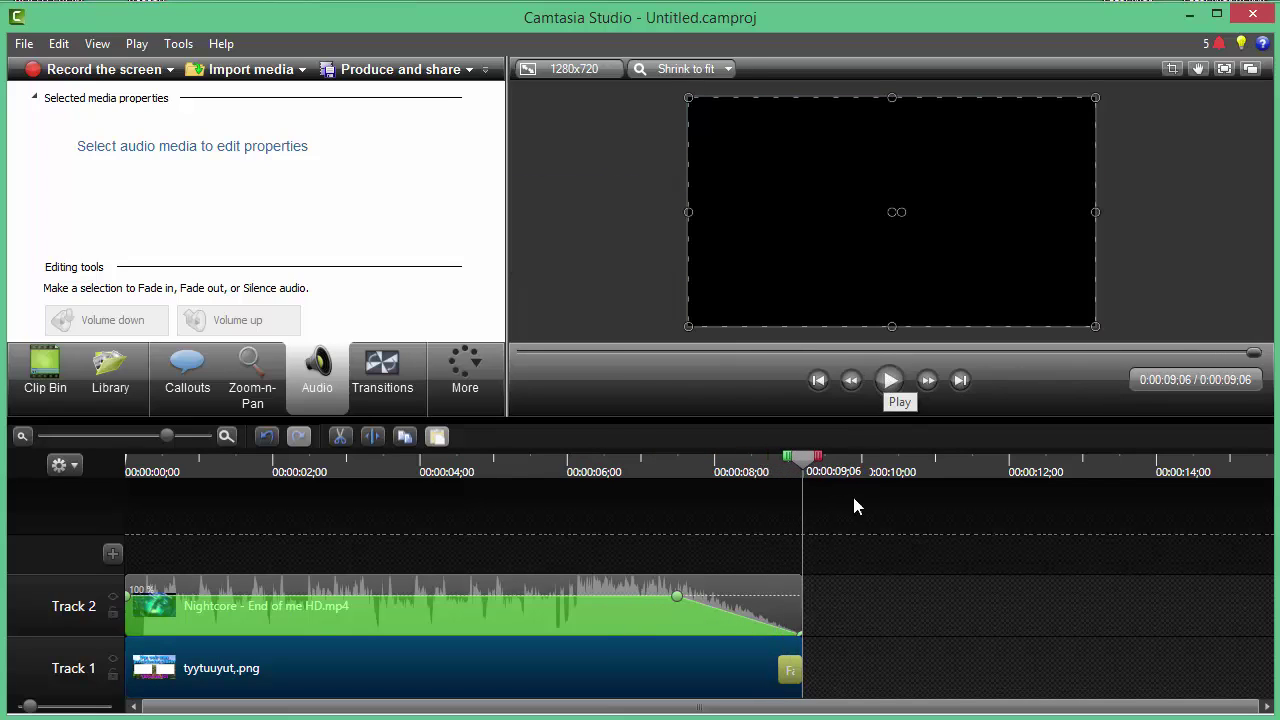
Lengthen the Fade through black transition so it starts at about 7.4 seconds, and play the whole outro from the start
drag(779, 668, 664, 661)
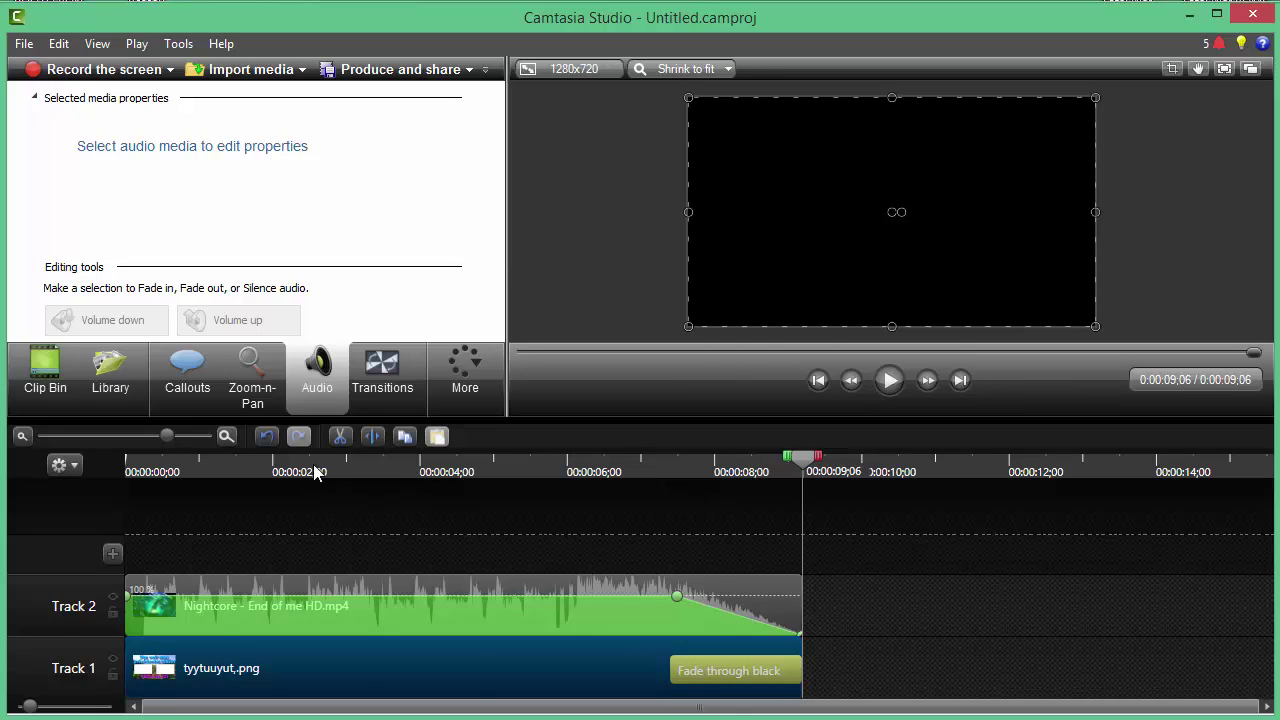
drag(314, 473, 6, 517)
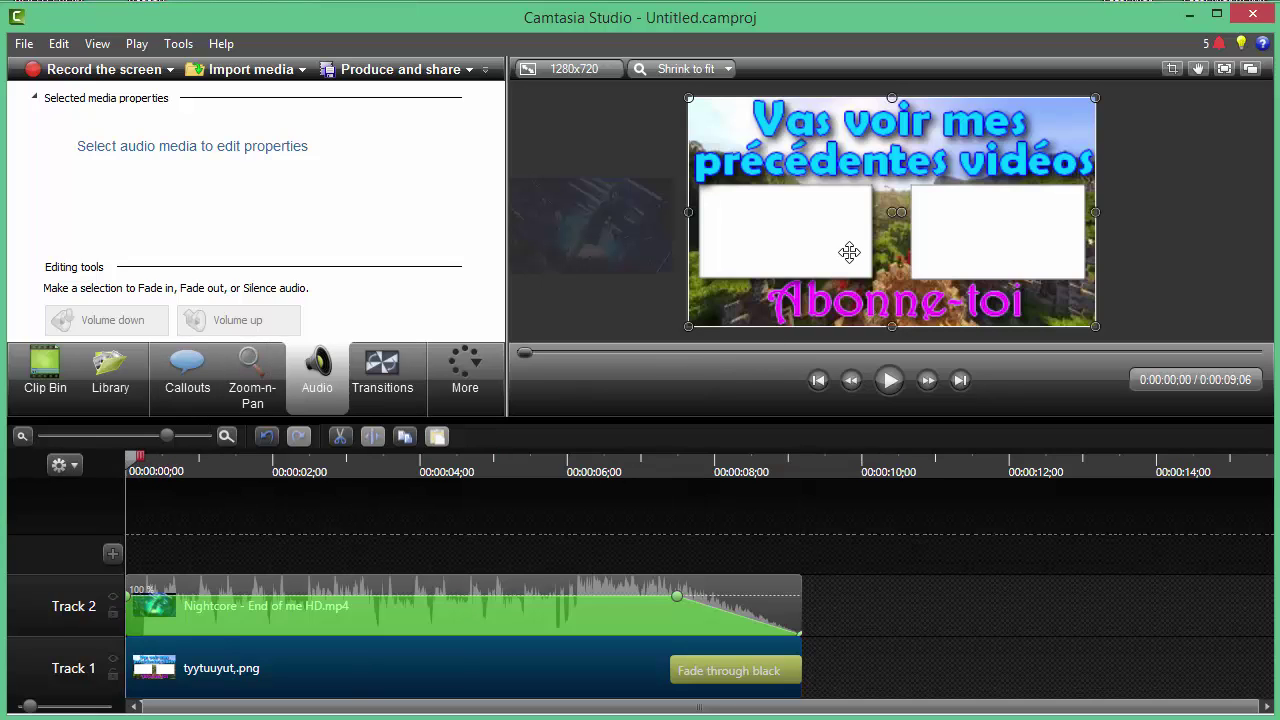
click(890, 380)
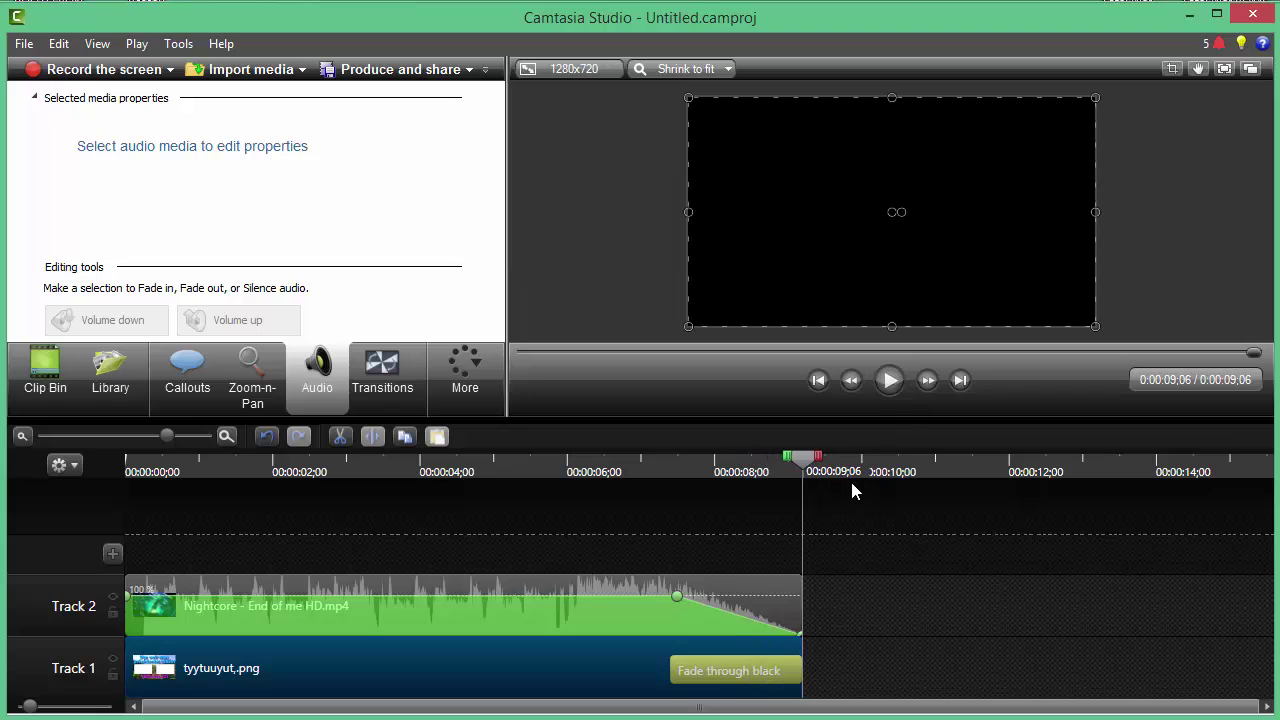
Start producing the video with the MP4 only (up to 1080p) preset and continue to the file naming page
click(389, 74)
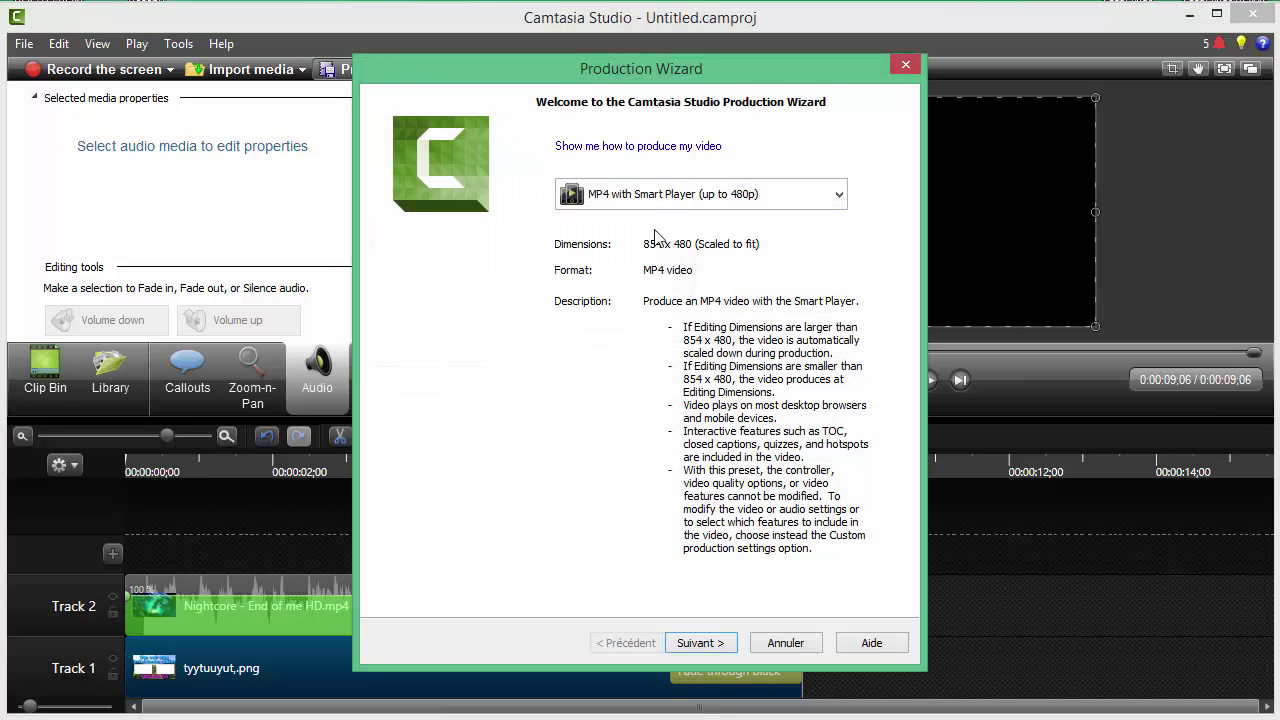
click(696, 203)
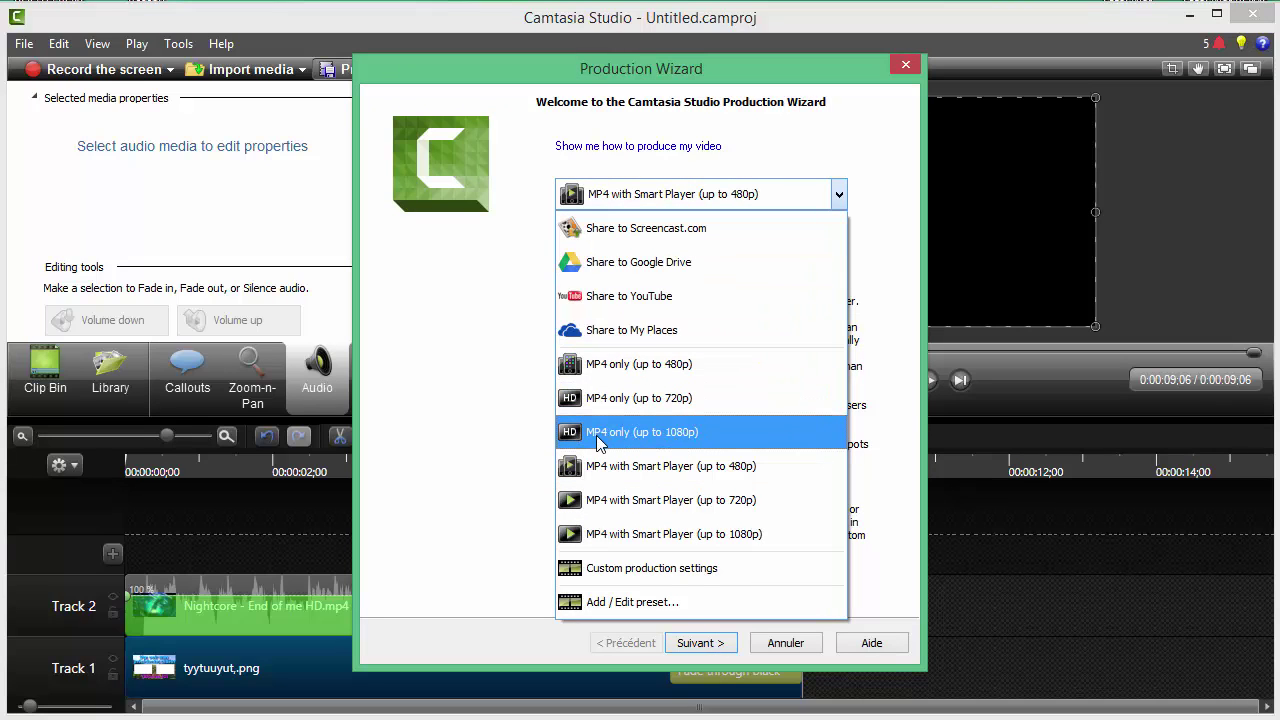
click(664, 433)
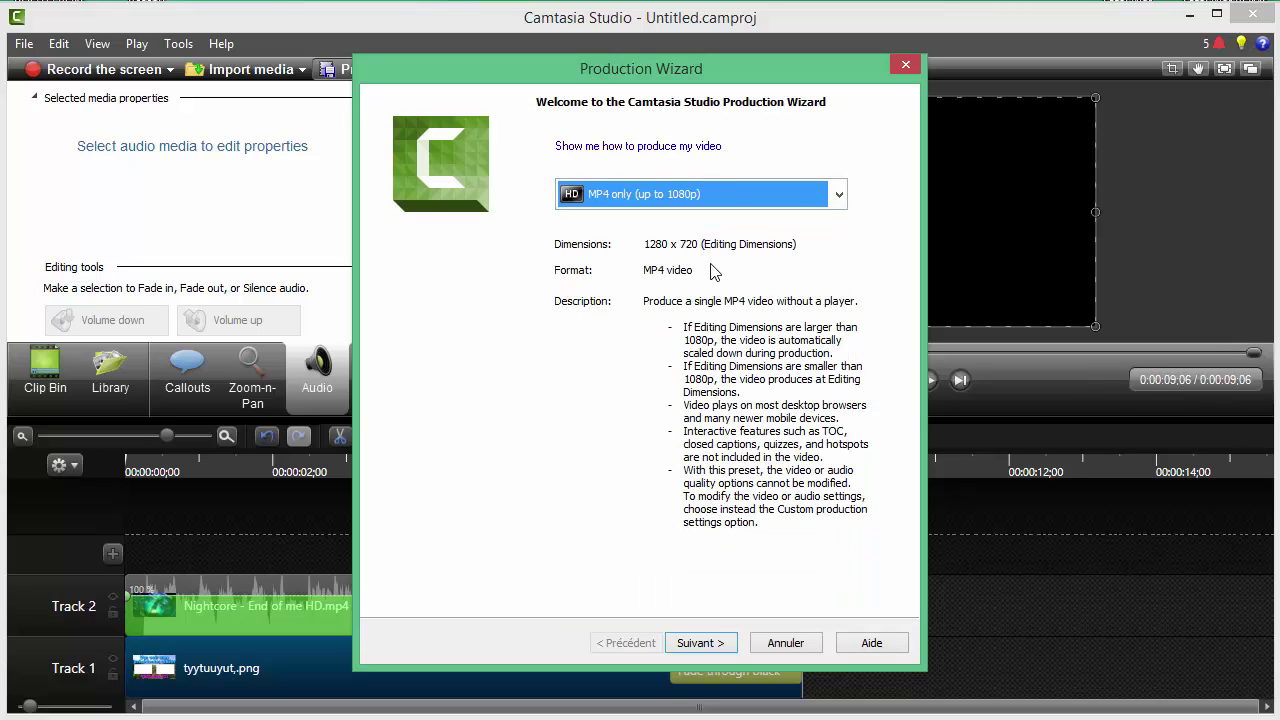
click(701, 643)
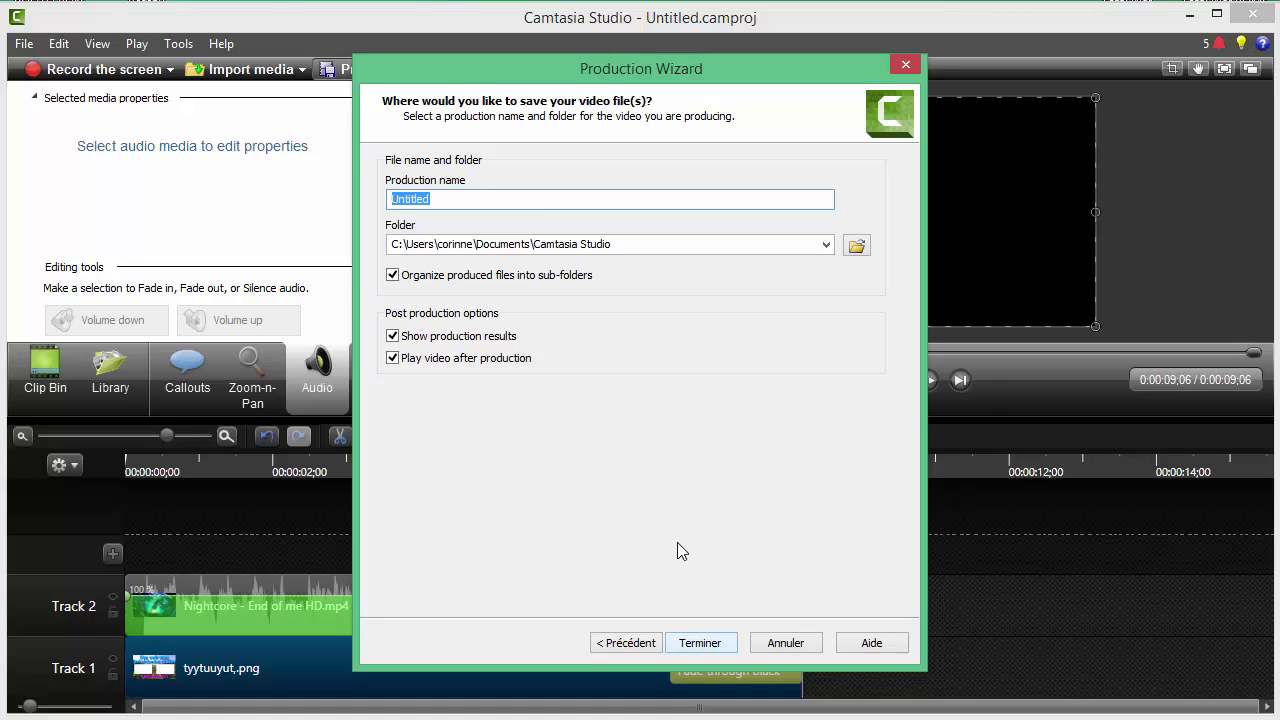
Name the production "outro channnnnnnnel yt" and render it to the Camtasia Studio documents folder
click(457, 202)
double_click(457, 202)
text(outro channel yt)
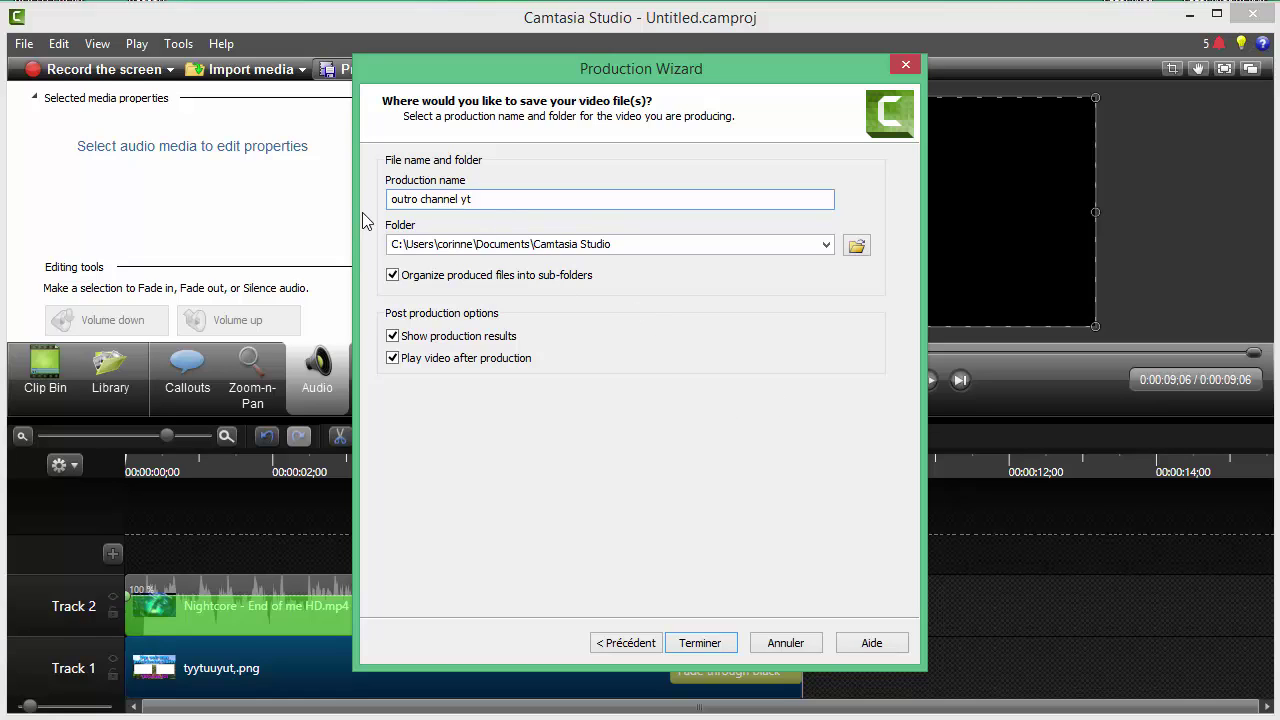
text(nnnnnn)
click(721, 647)
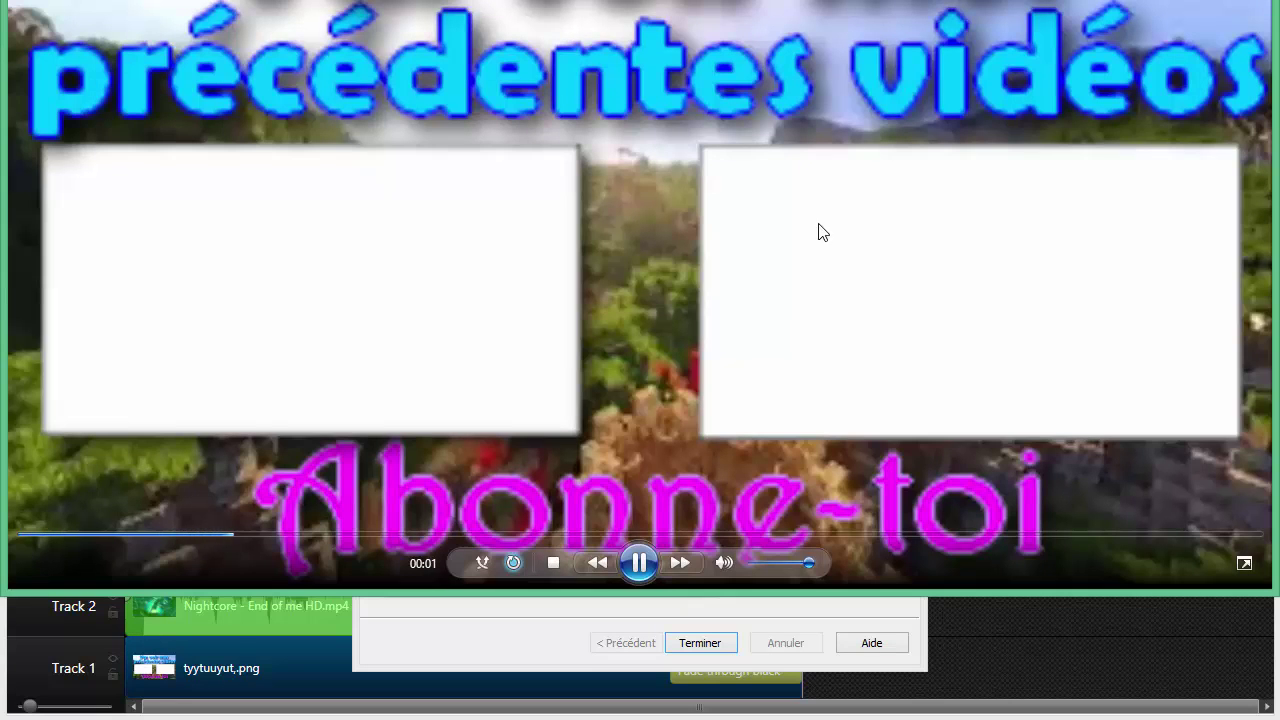
Pause the produced video, close its player and finish the production wizard
click(640, 569)
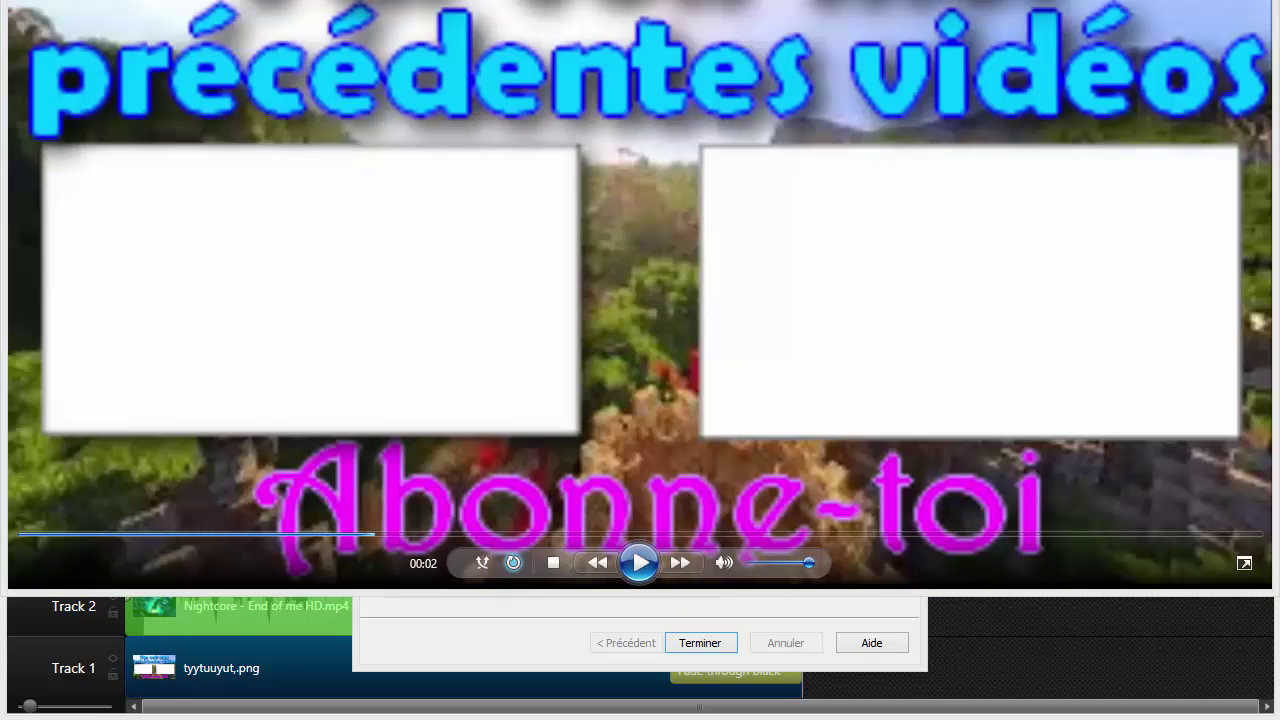
click(1250, 0)
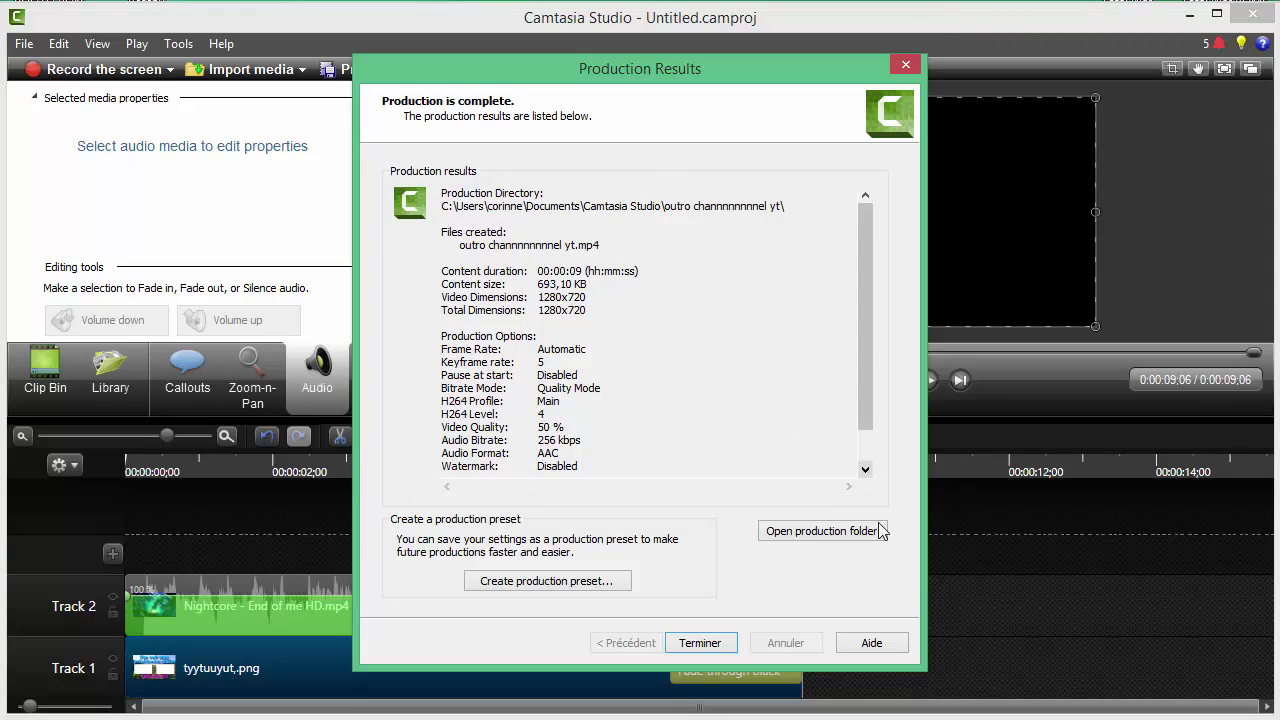
click(700, 643)
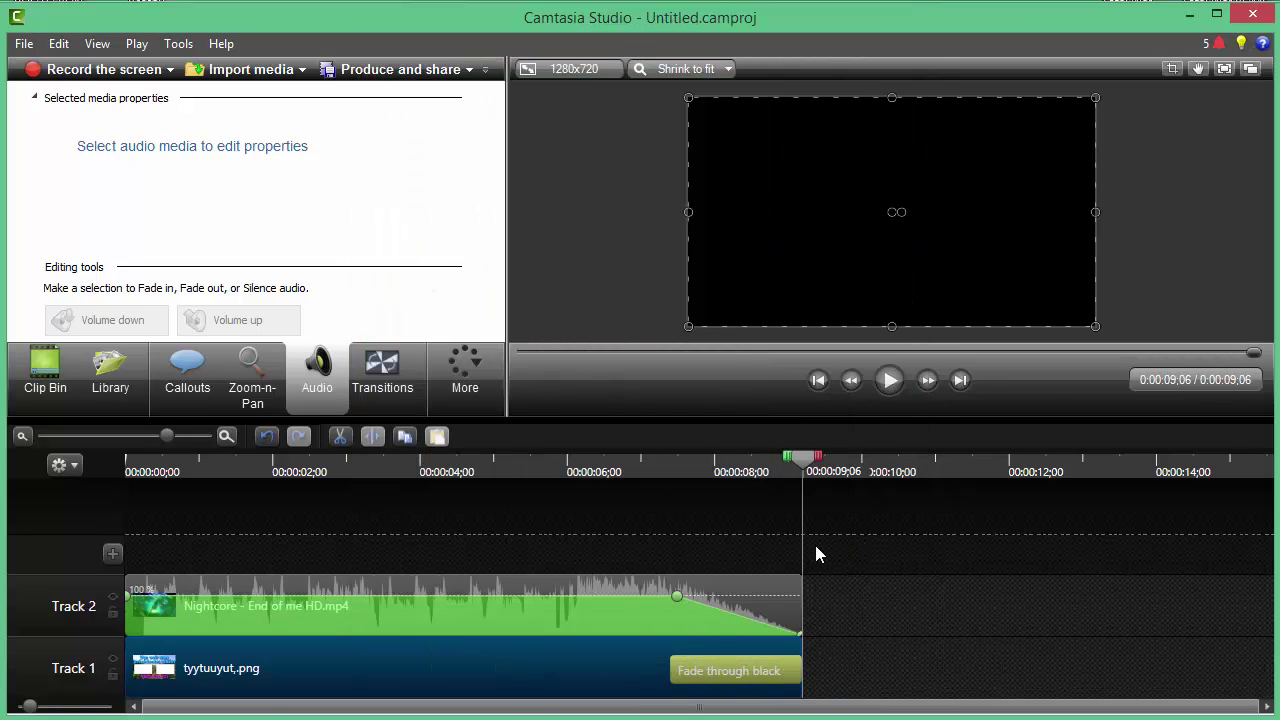
Delete all the clips from Track 1 and Track 2, and return the playhead to the start of the timeline
drag(866, 674, 274, 527)
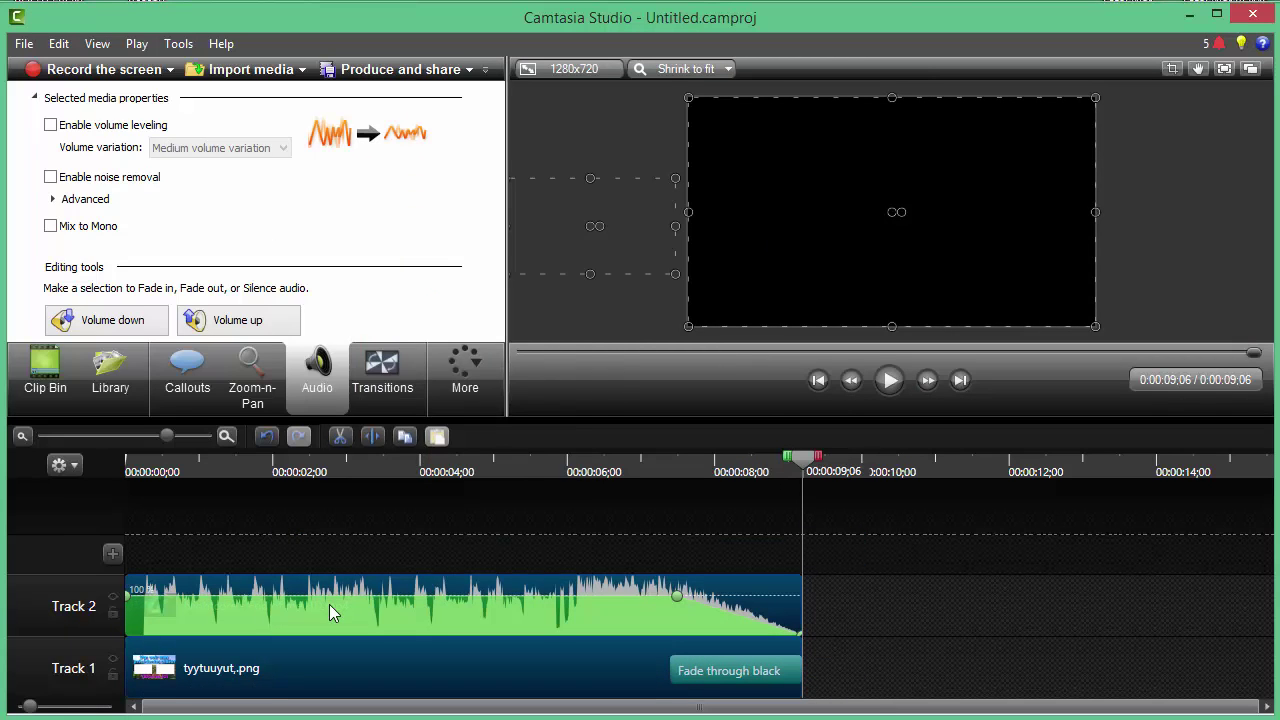
right_click(330, 600)
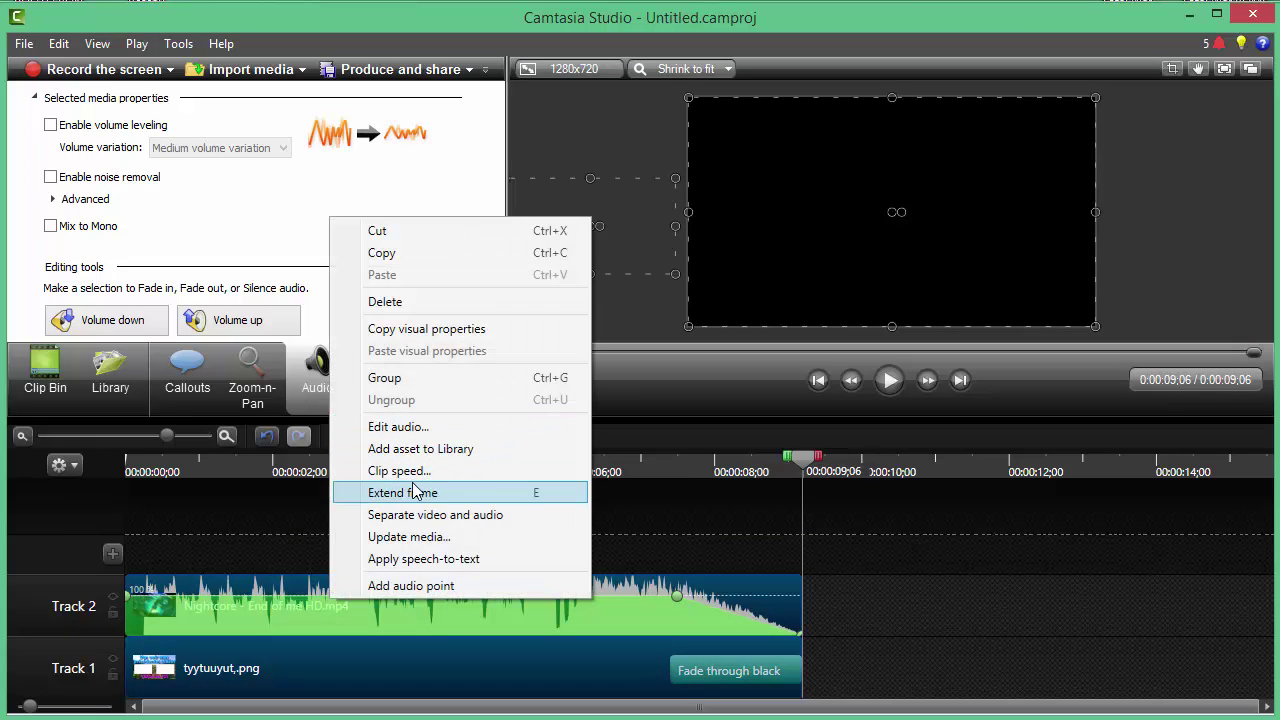
click(405, 303)
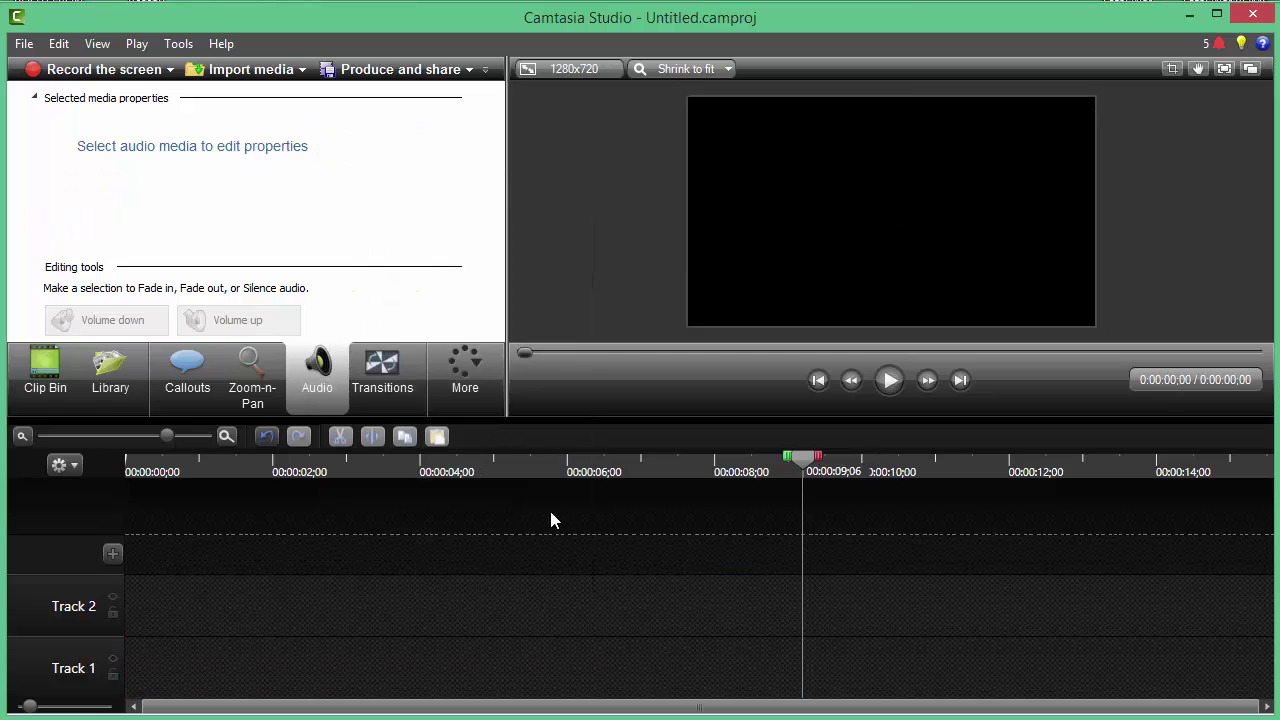
drag(806, 466, 84, 450)
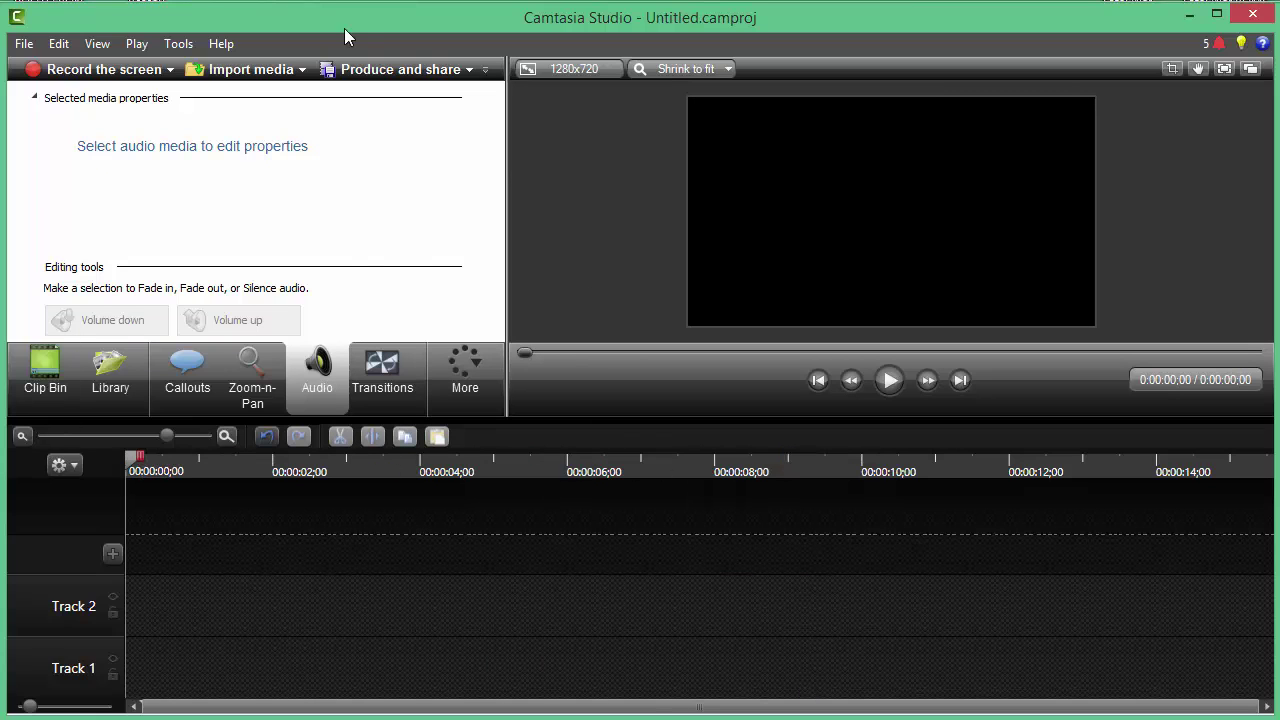
Import the produced outro channnnnnnnel yt.mp4 from its subfolder in Documents, Camtasia Studio
click(251, 68)
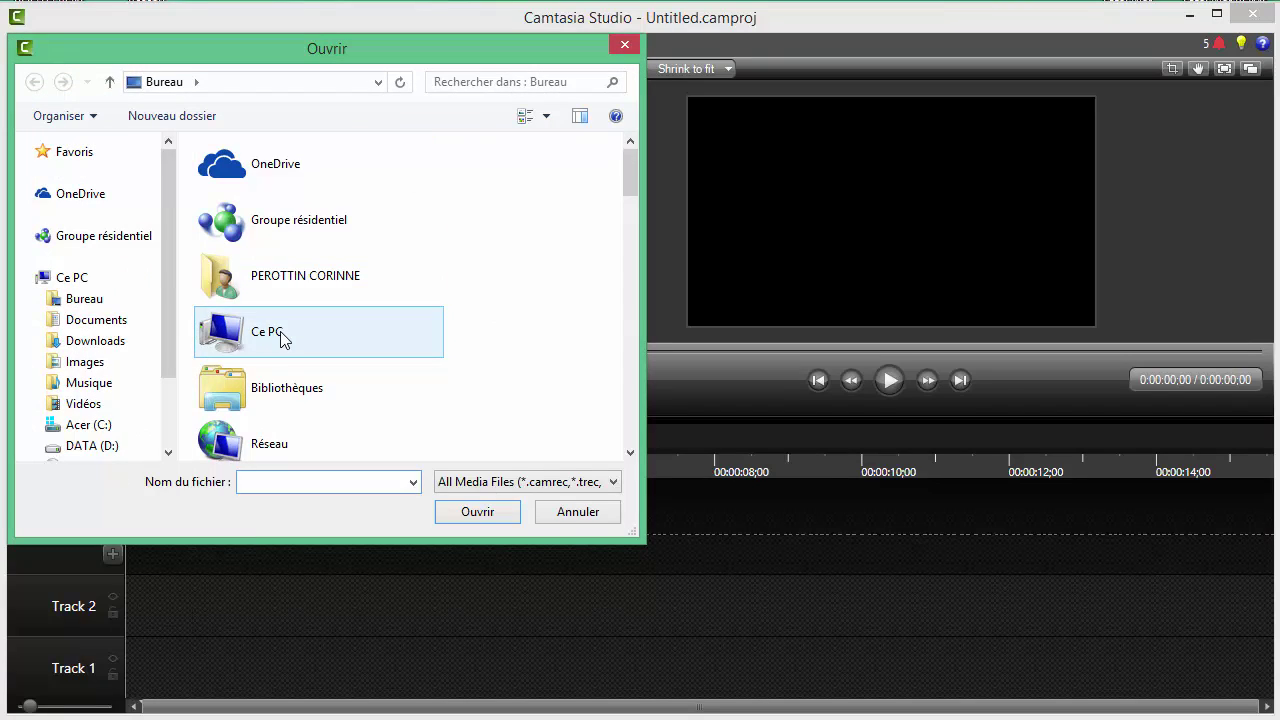
click(100, 322)
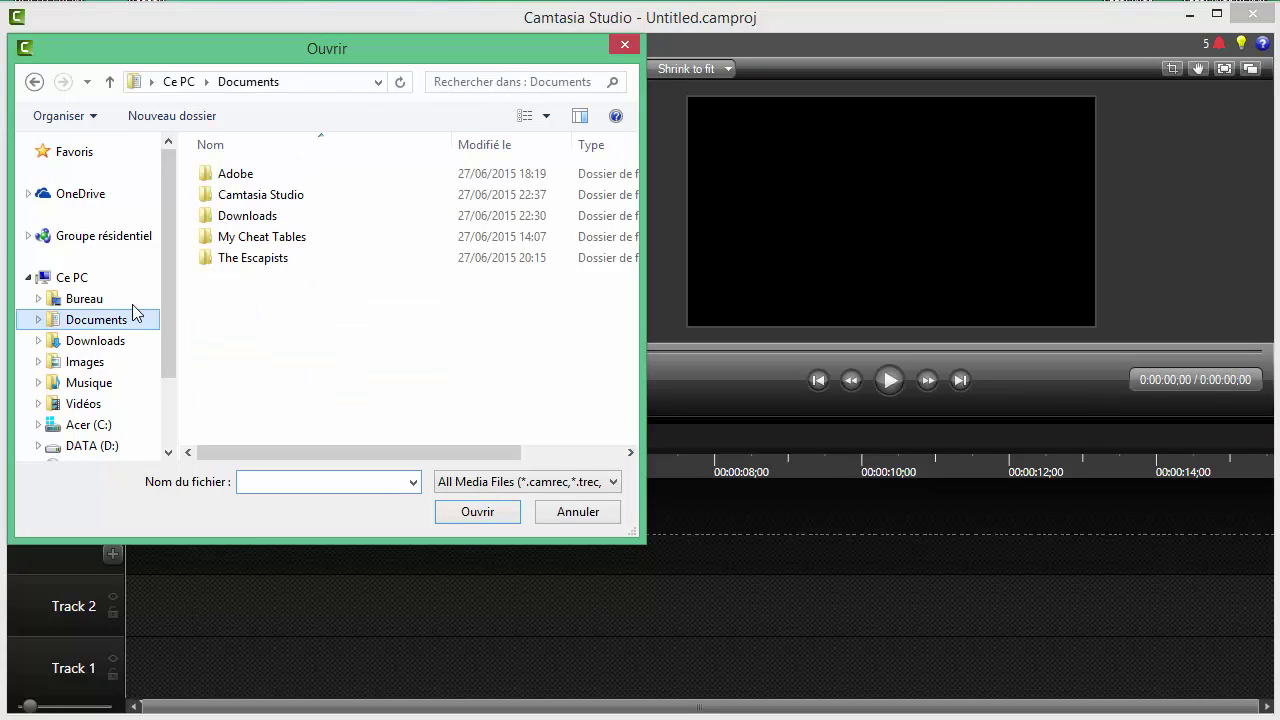
double_click(268, 198)
double_click(298, 260)
double_click(246, 206)
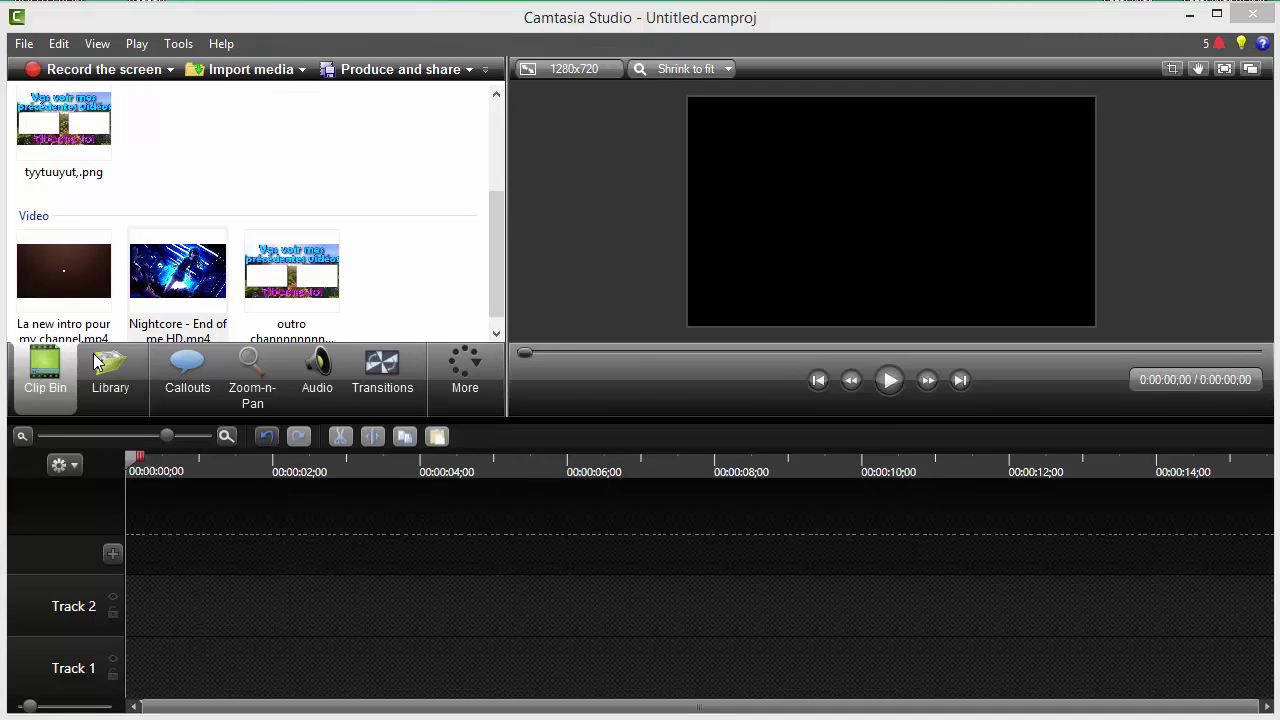
Place the outro channnnnnnnel yt.mp4 clip at the start of Track 1 and play it through
drag(283, 278, 208, 578)
drag(185, 653, 205, 660)
click(889, 383)
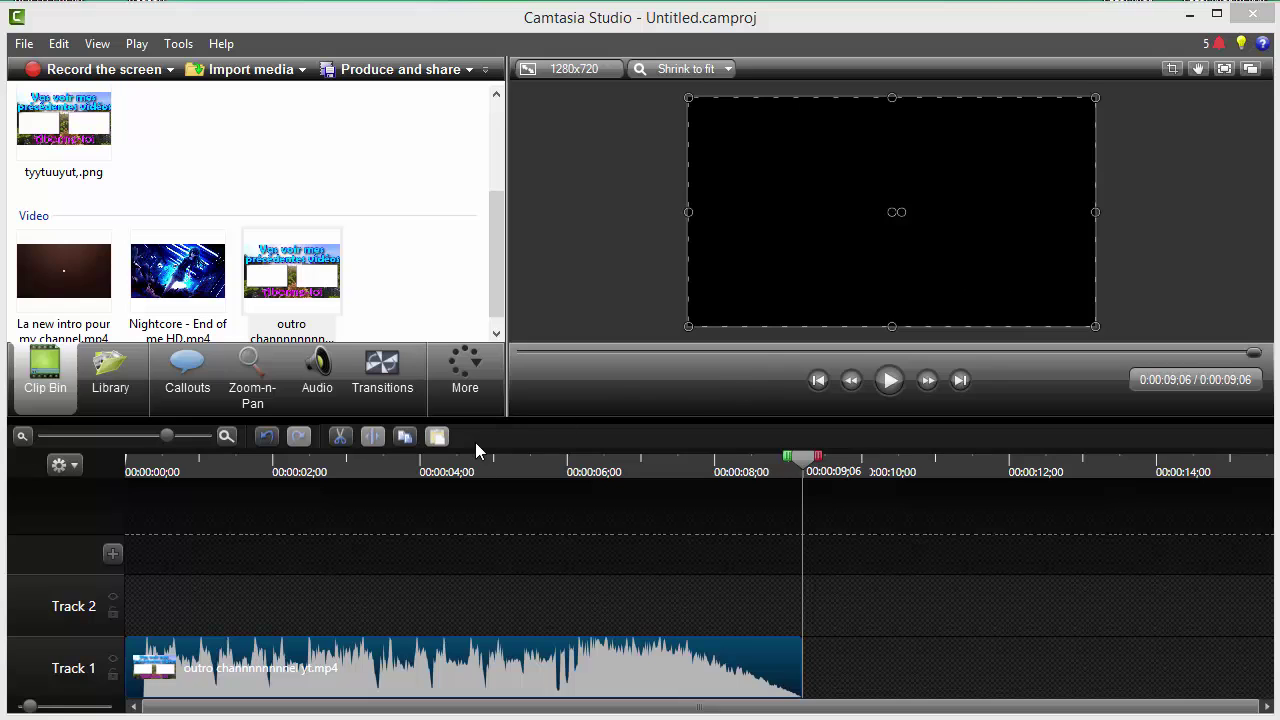
Start a media import and search the Vidéos folder and the subfolders of The Temple of Notch for a clip
click(236, 72)
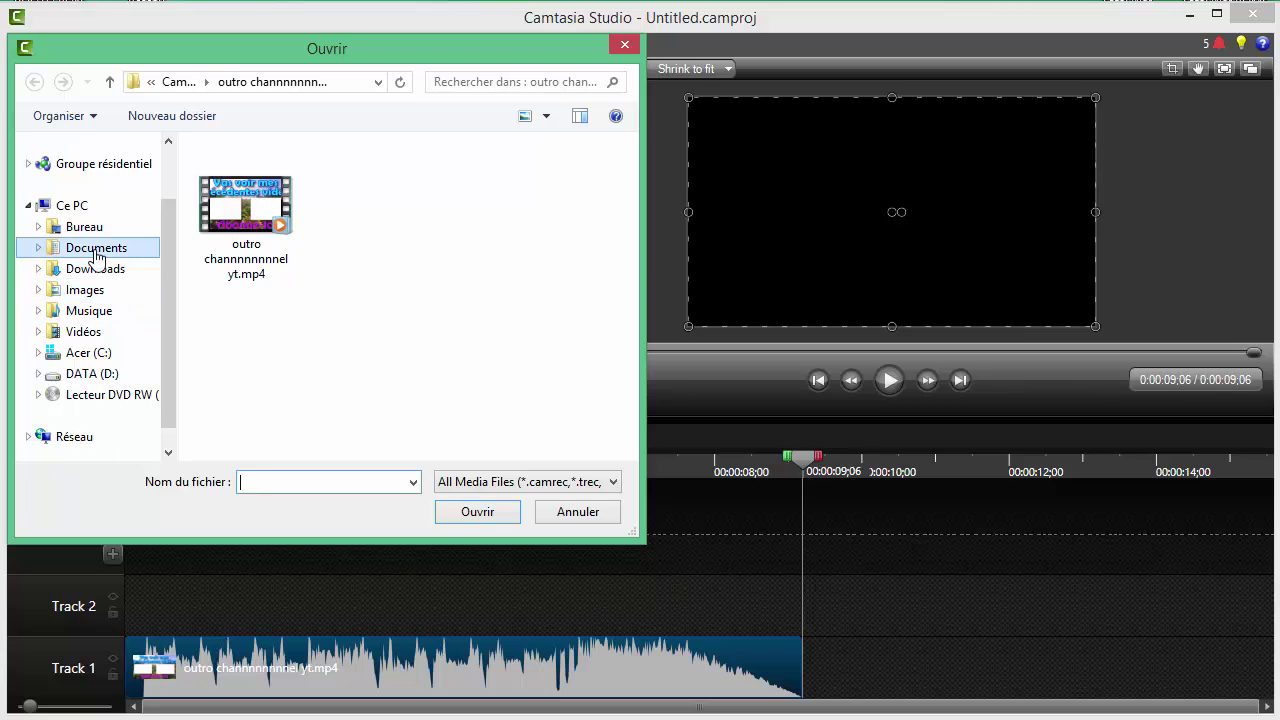
click(112, 334)
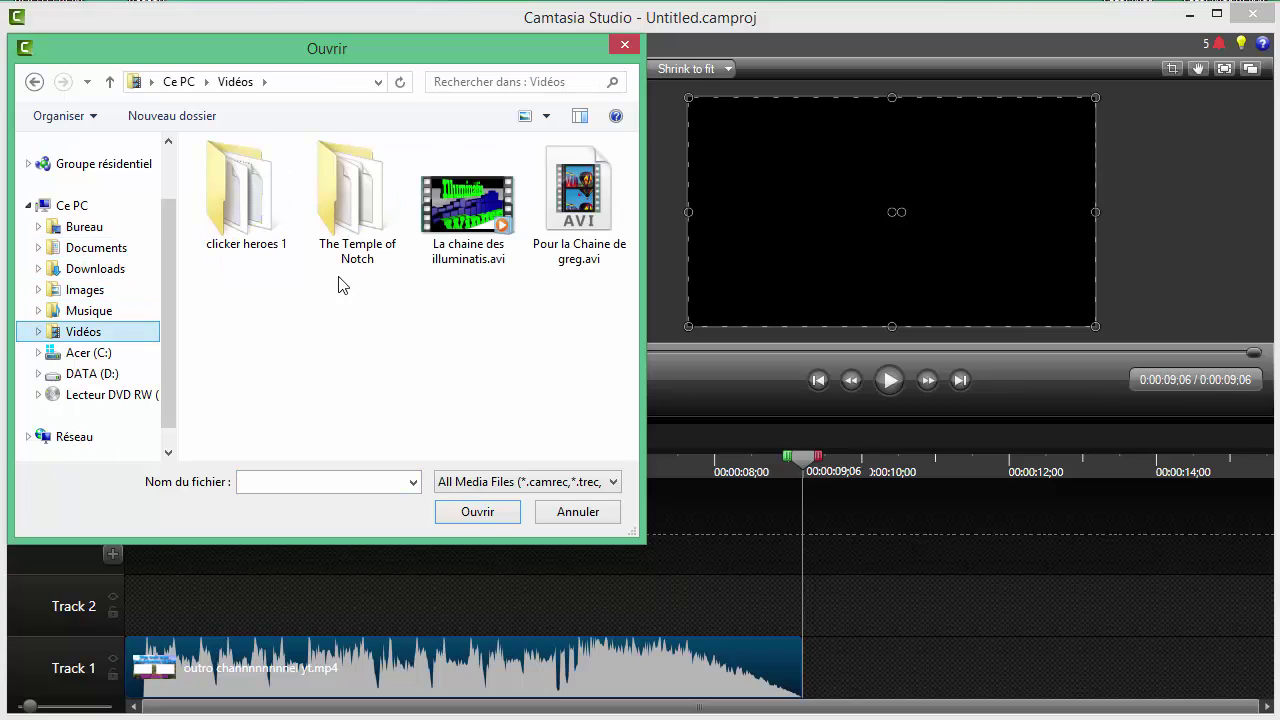
click(349, 217)
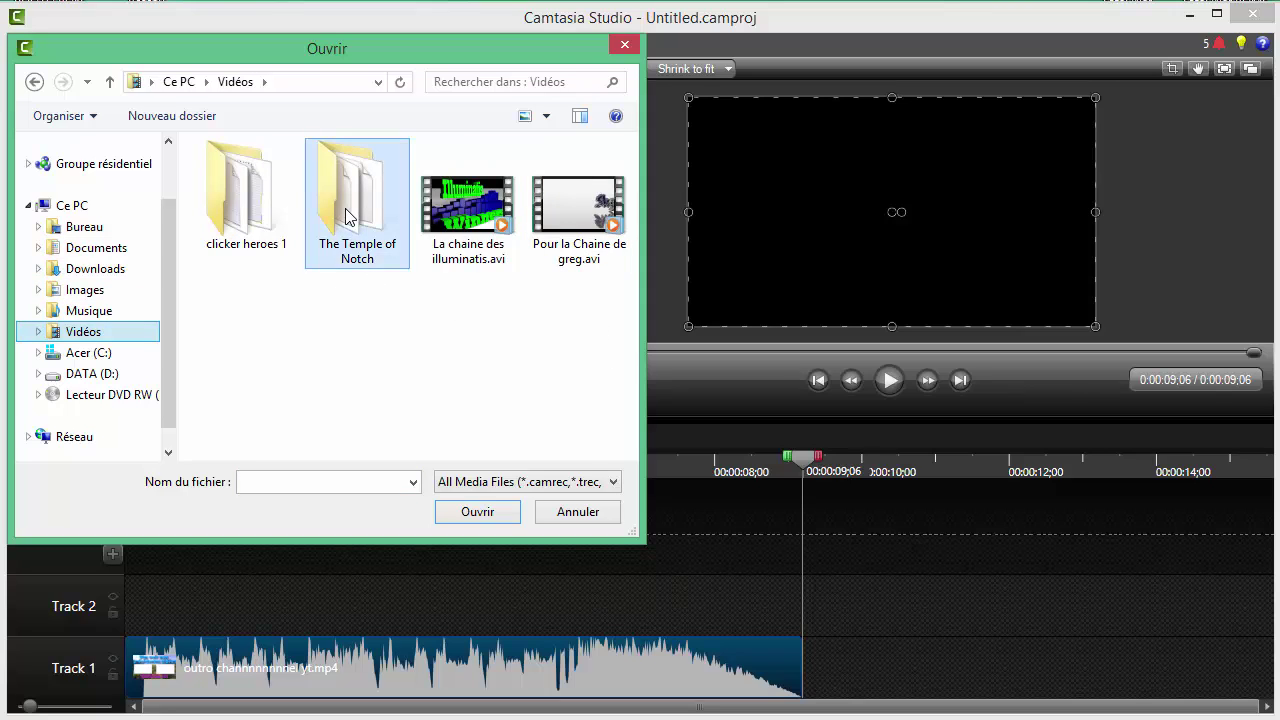
double_click(347, 215)
double_click(341, 213)
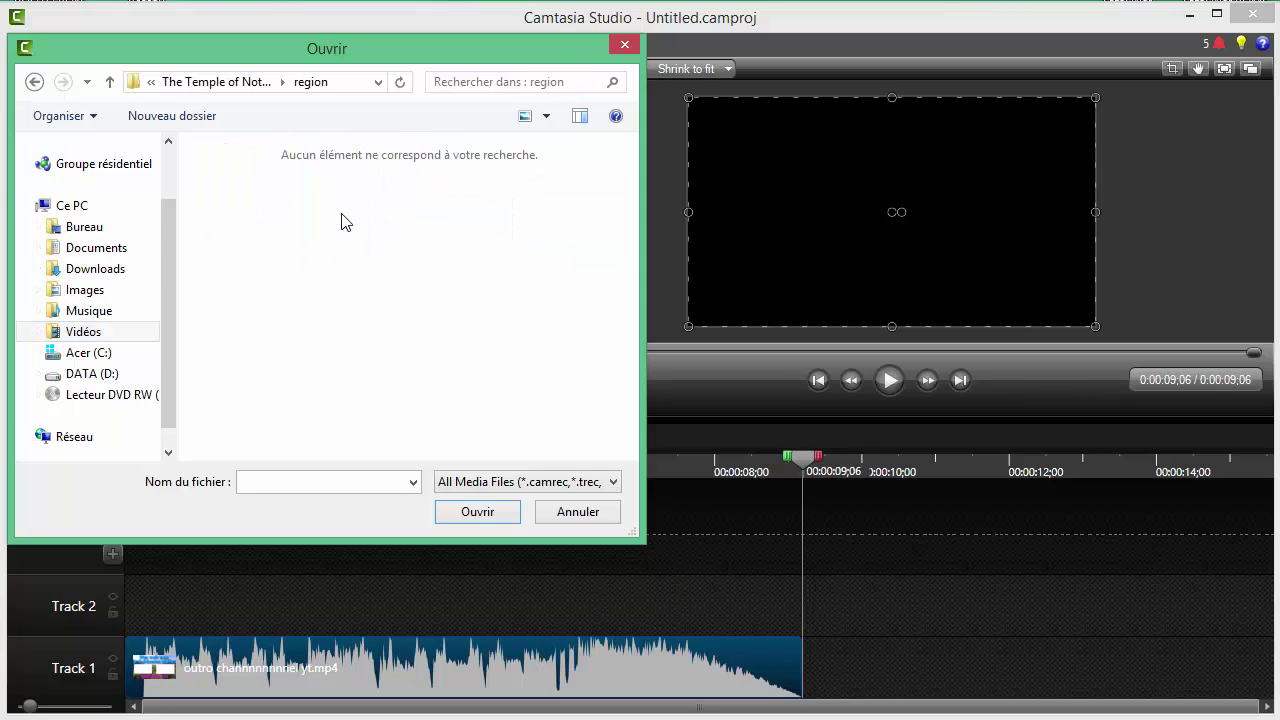
click(35, 84)
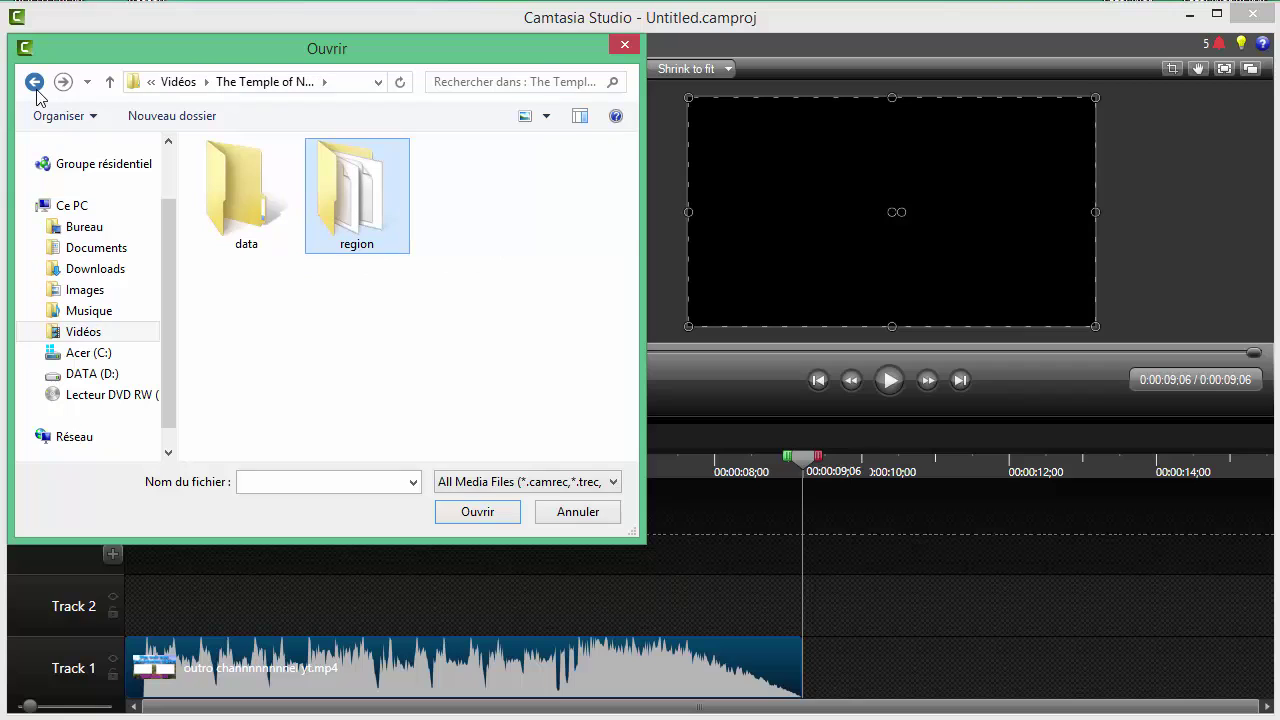
click(35, 84)
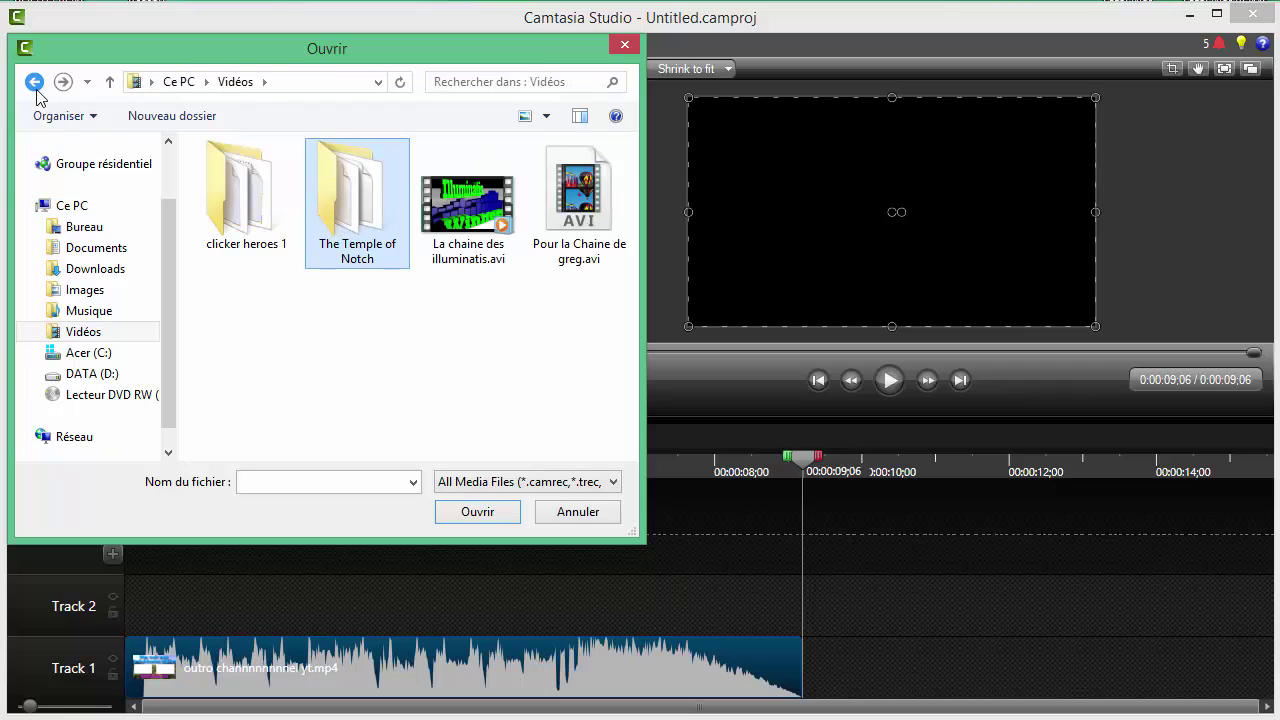
Import the La new intro pour my channel video from its folder on the Bureau (desktop)
click(84, 227)
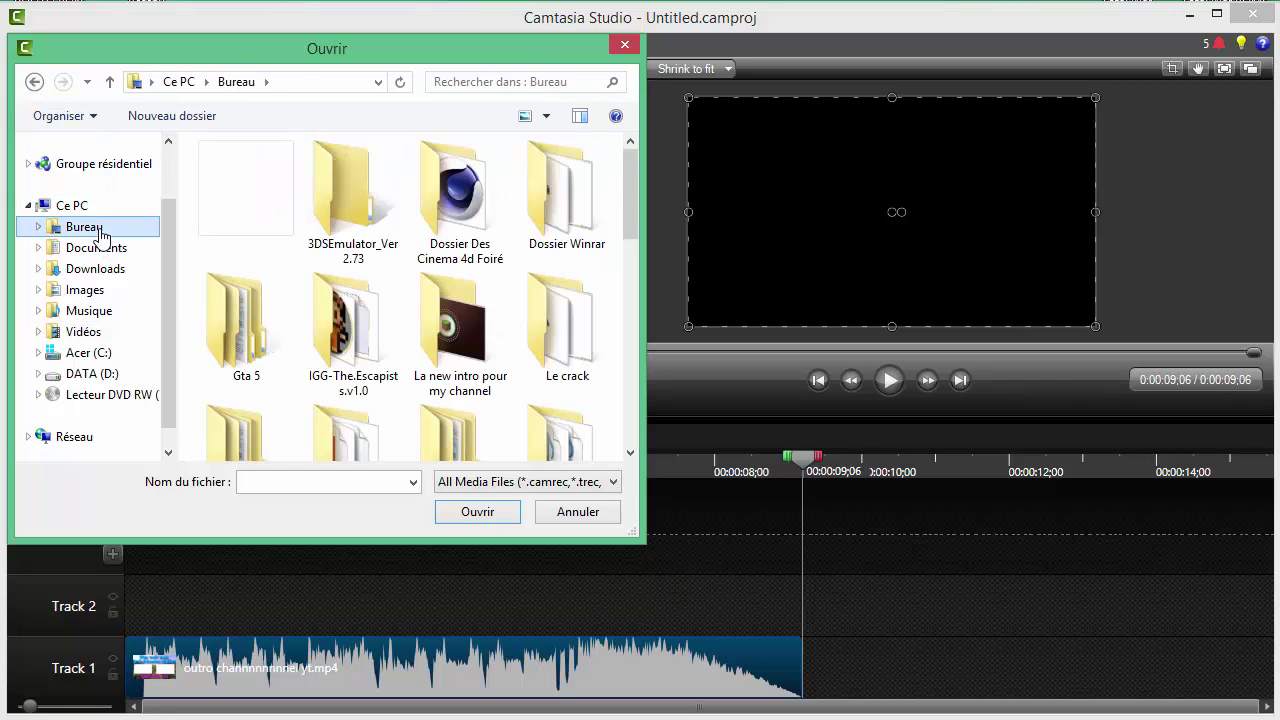
click(451, 340)
double_click(451, 340)
double_click(298, 250)
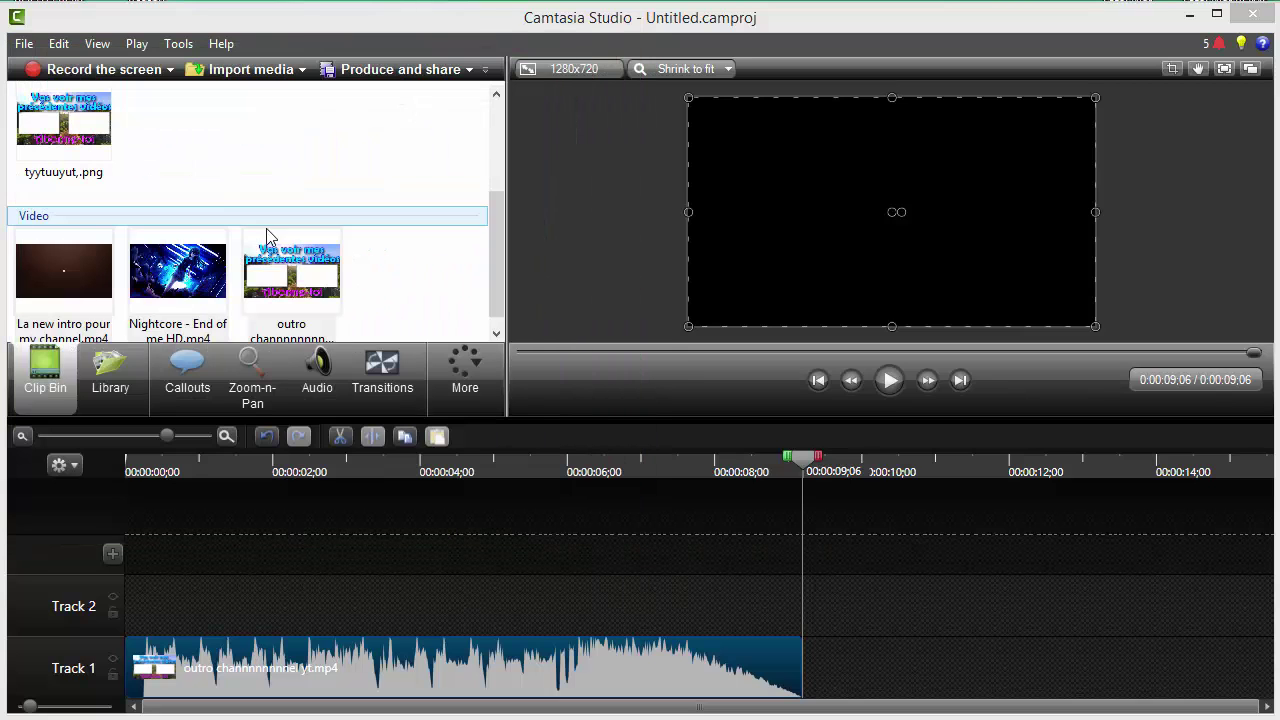
Add all the video clips in the bin to Track 2, and move its outro clip to Track 1
key(ctrl+a)
drag(46, 257, 320, 593)
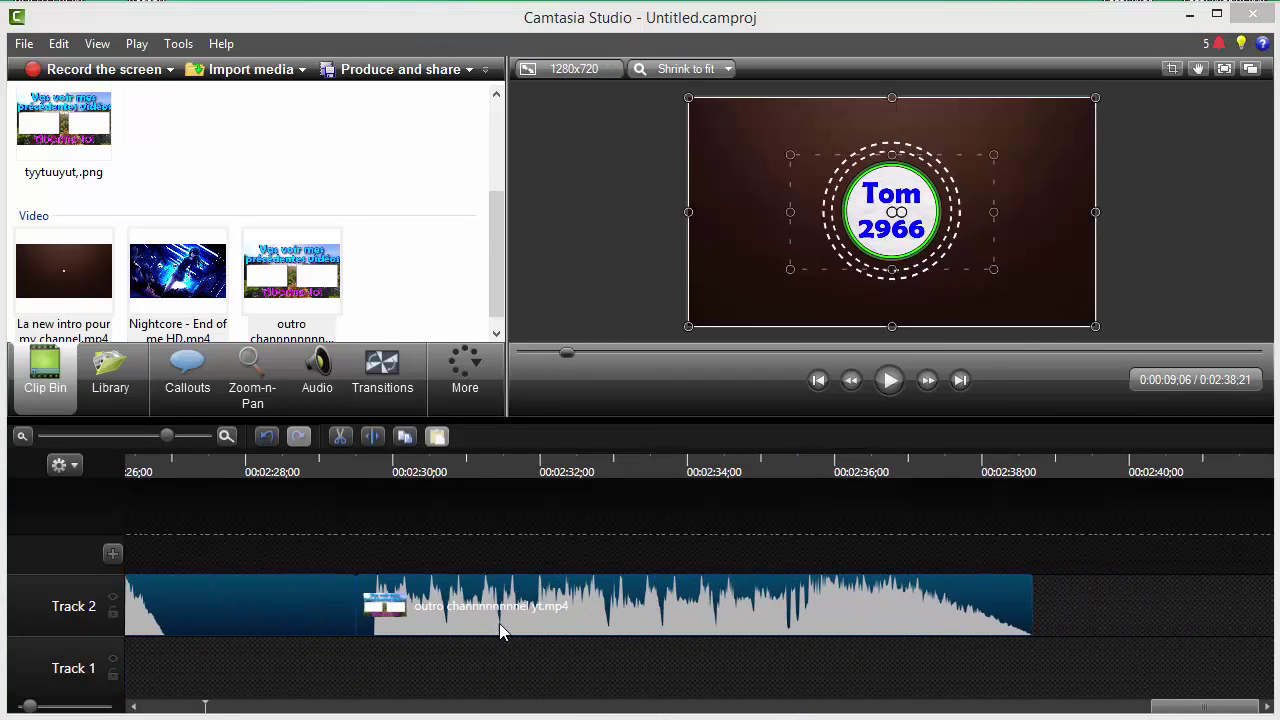
drag(464, 608, 3, 644)
click(463, 611)
drag(963, 709, 155, 716)
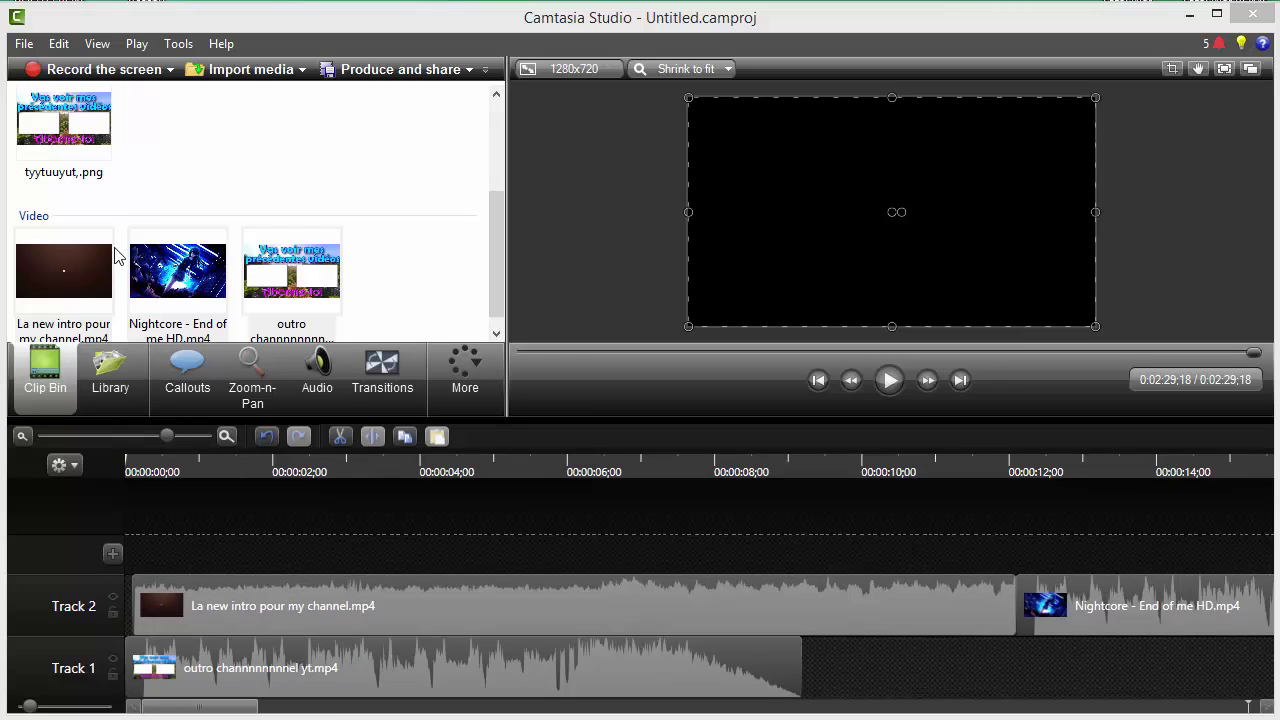
Delete the Nightcore - End of me HD.mp4 clip and align the intro clip with the start of Track 2
click(312, 590)
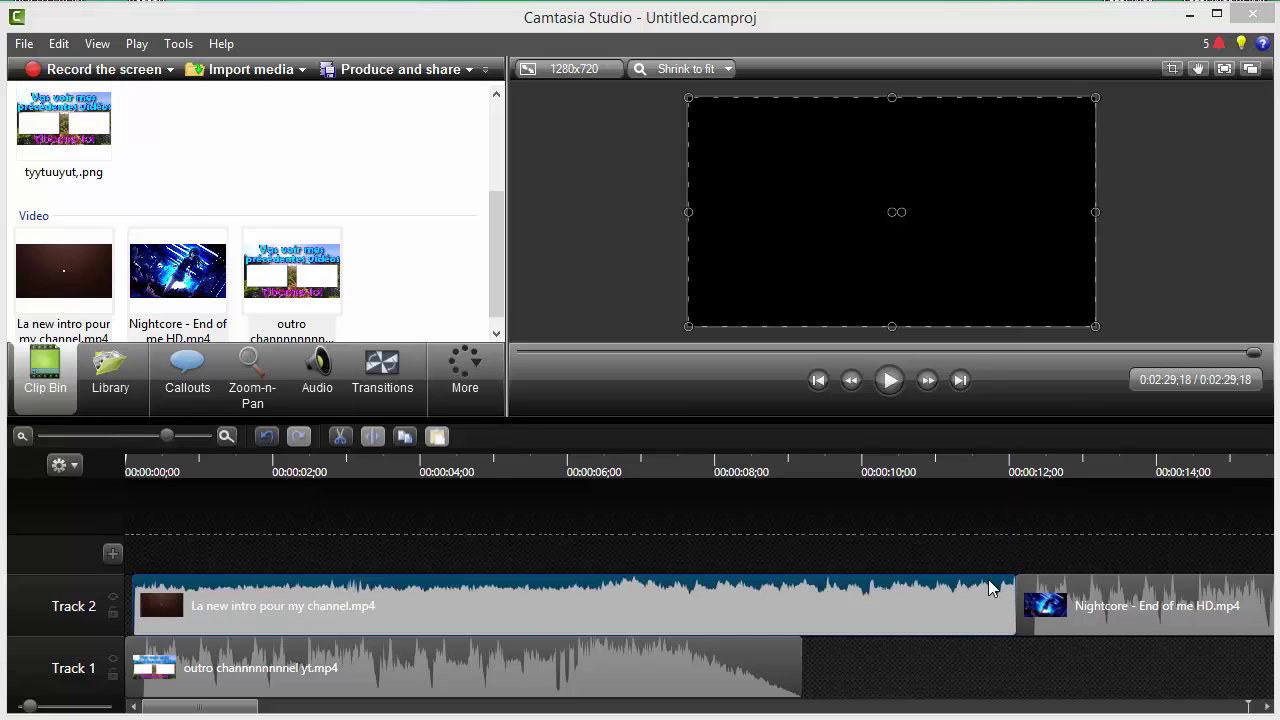
click(1097, 612)
right_click(1097, 614)
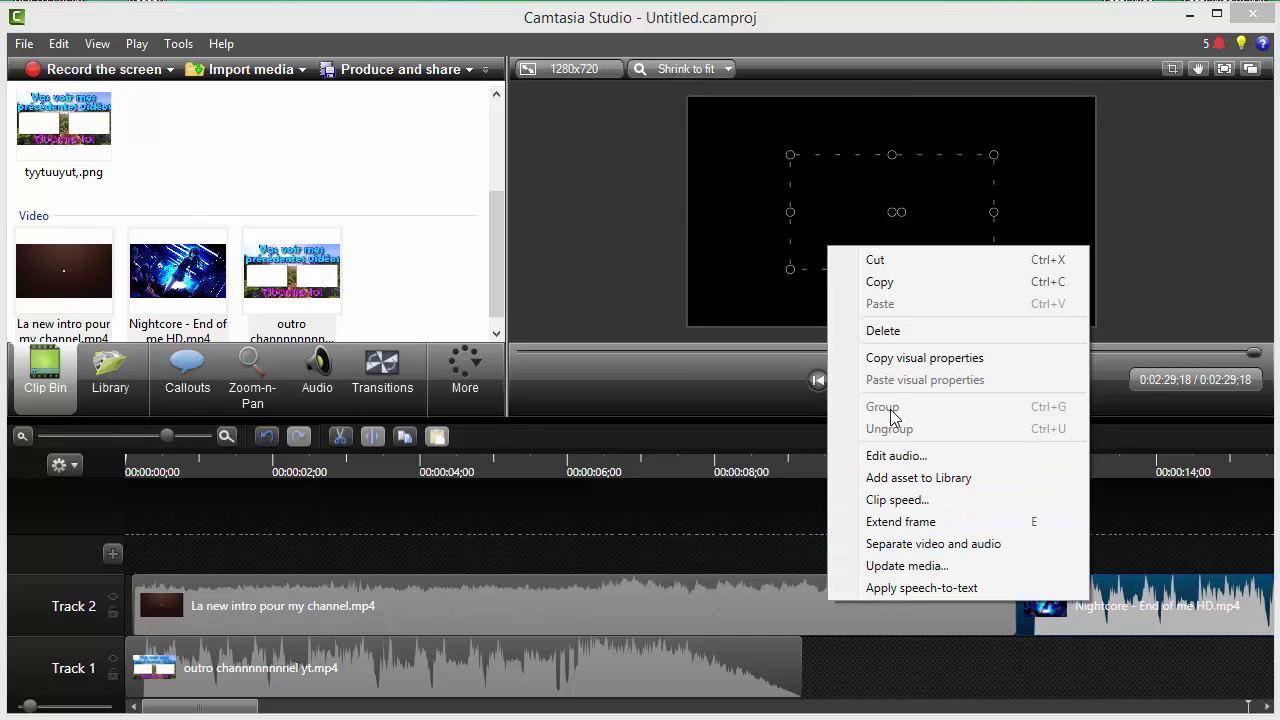
click(900, 332)
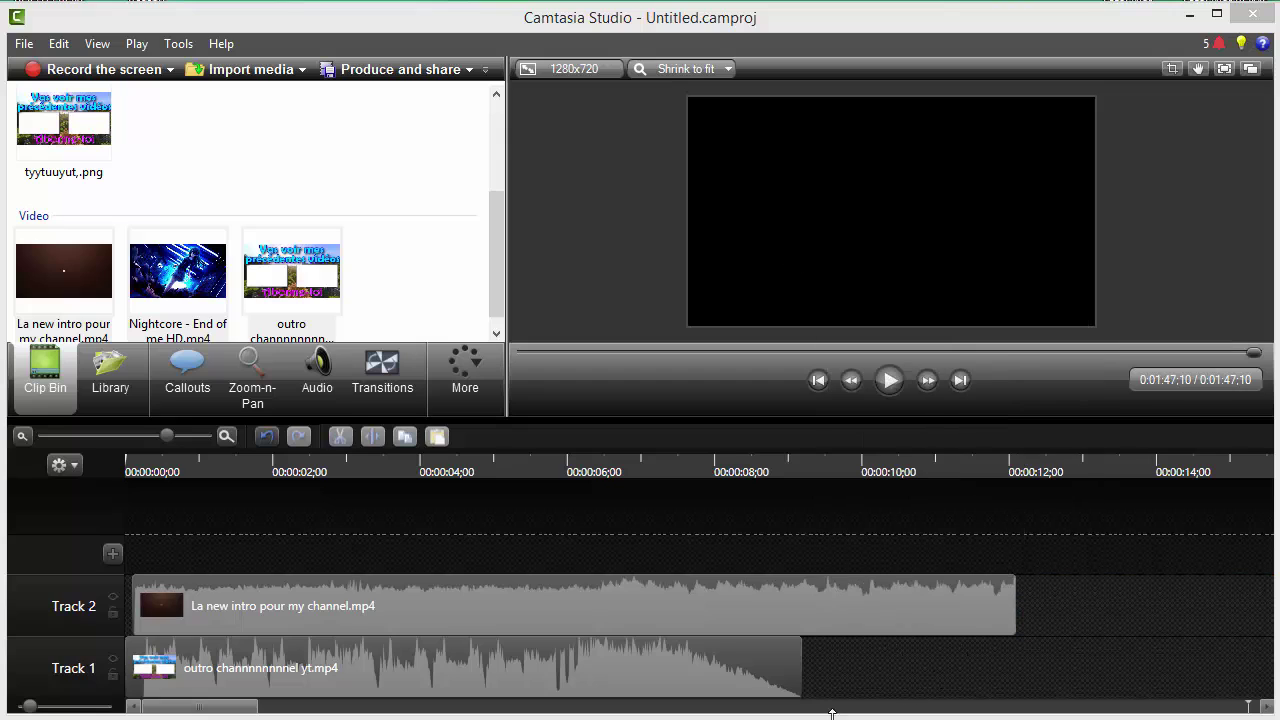
drag(836, 612, 824, 612)
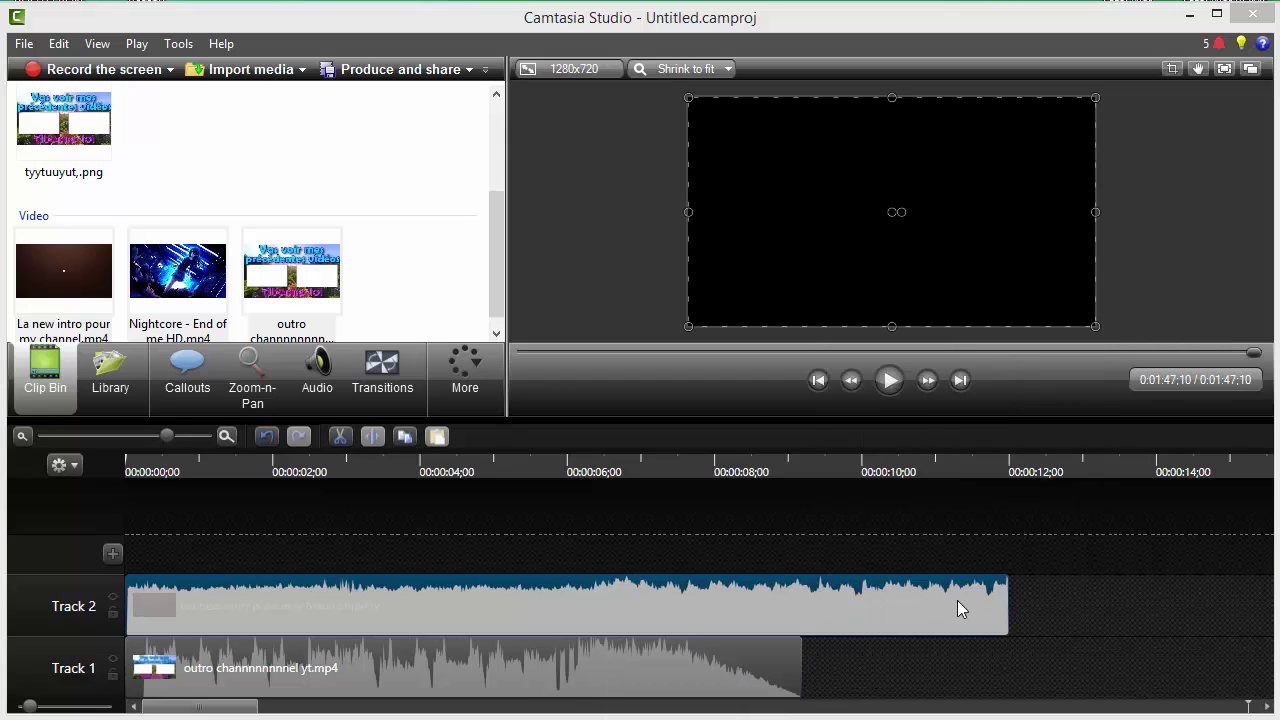
Delete the extra outro clip further along Track 1, keeping the one at the start
drag(166, 435, 90, 437)
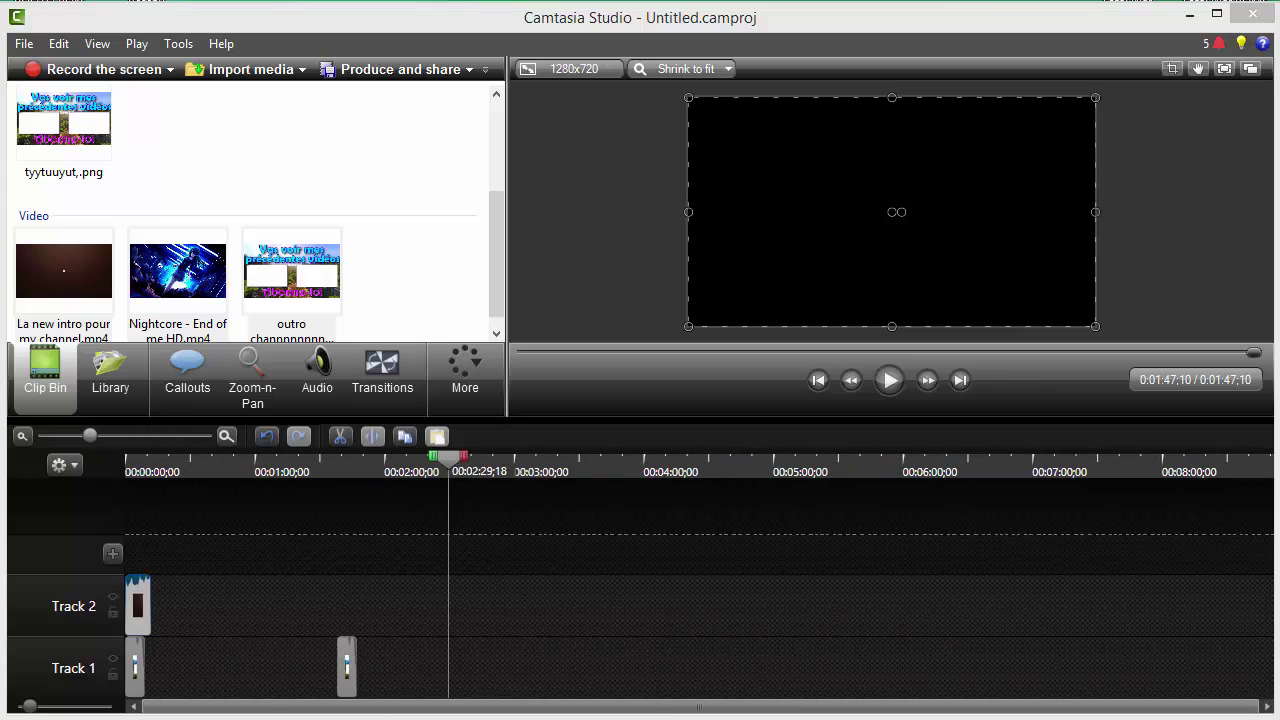
right_click(347, 672)
right_click(283, 648)
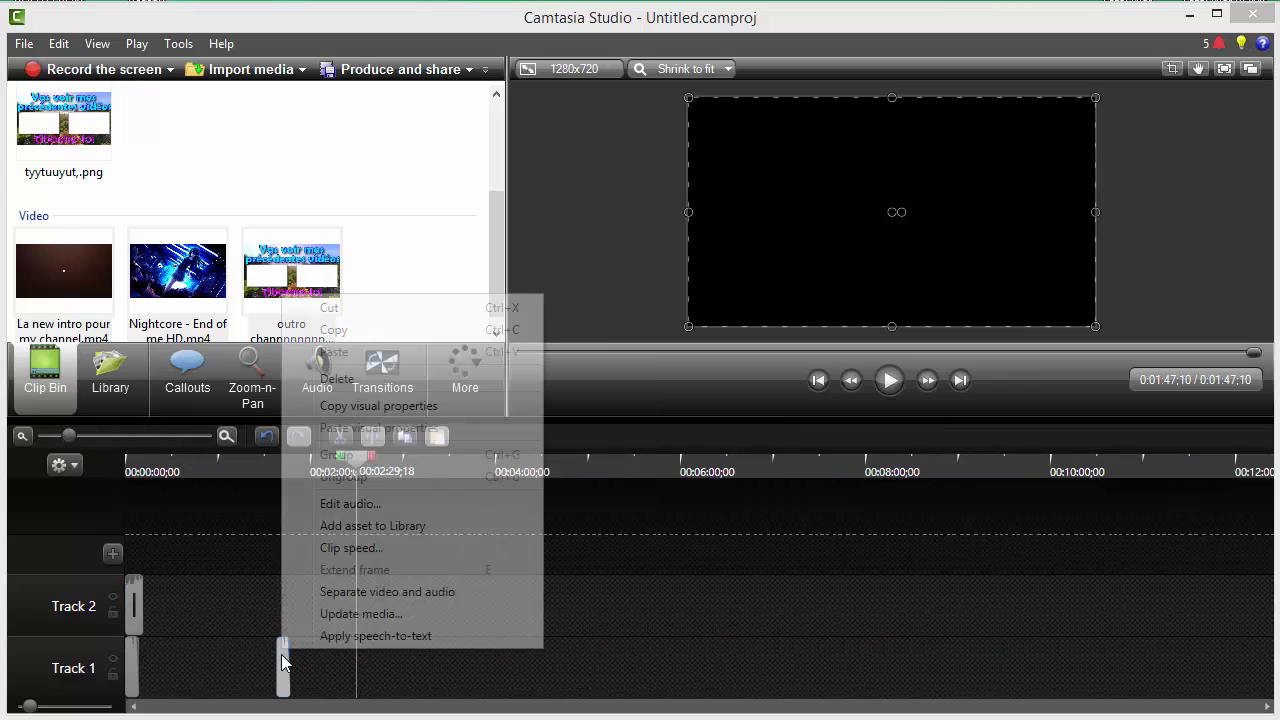
click(337, 379)
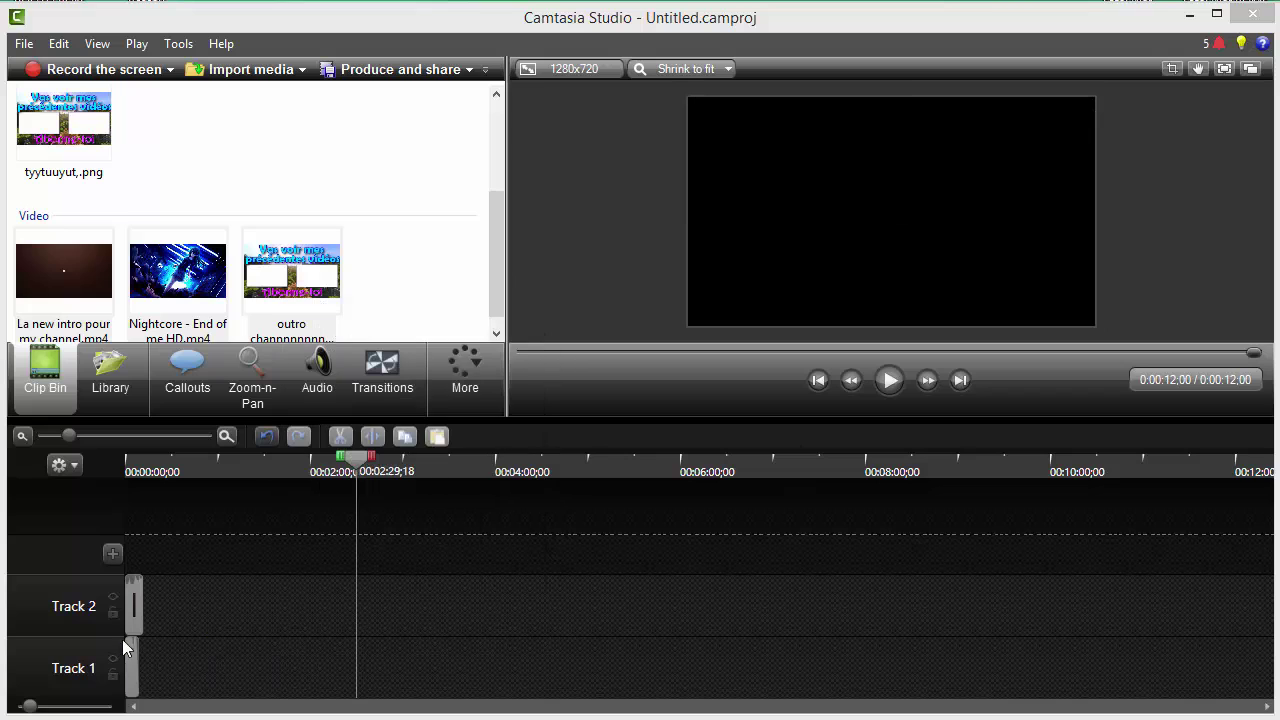
Set the playhead to 0:00:01;15, with both clips shown enlarged from the start of the timeline
drag(71, 434, 180, 435)
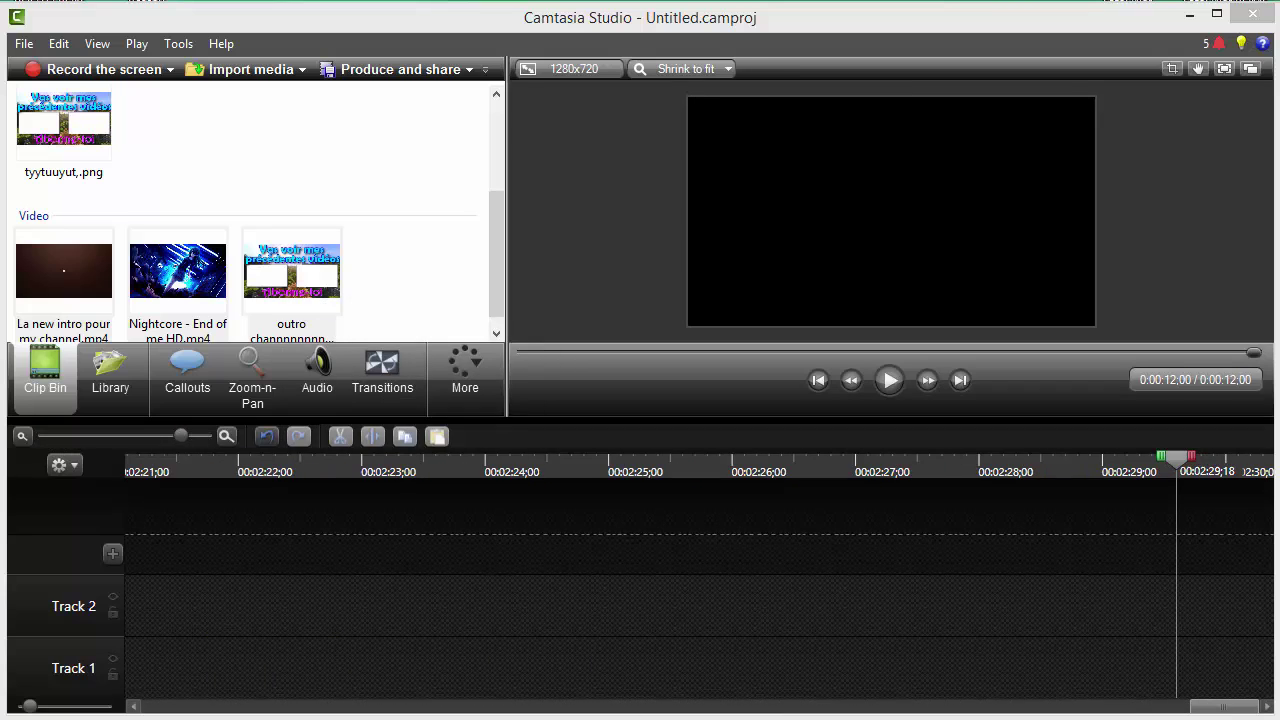
drag(1224, 706, 176, 706)
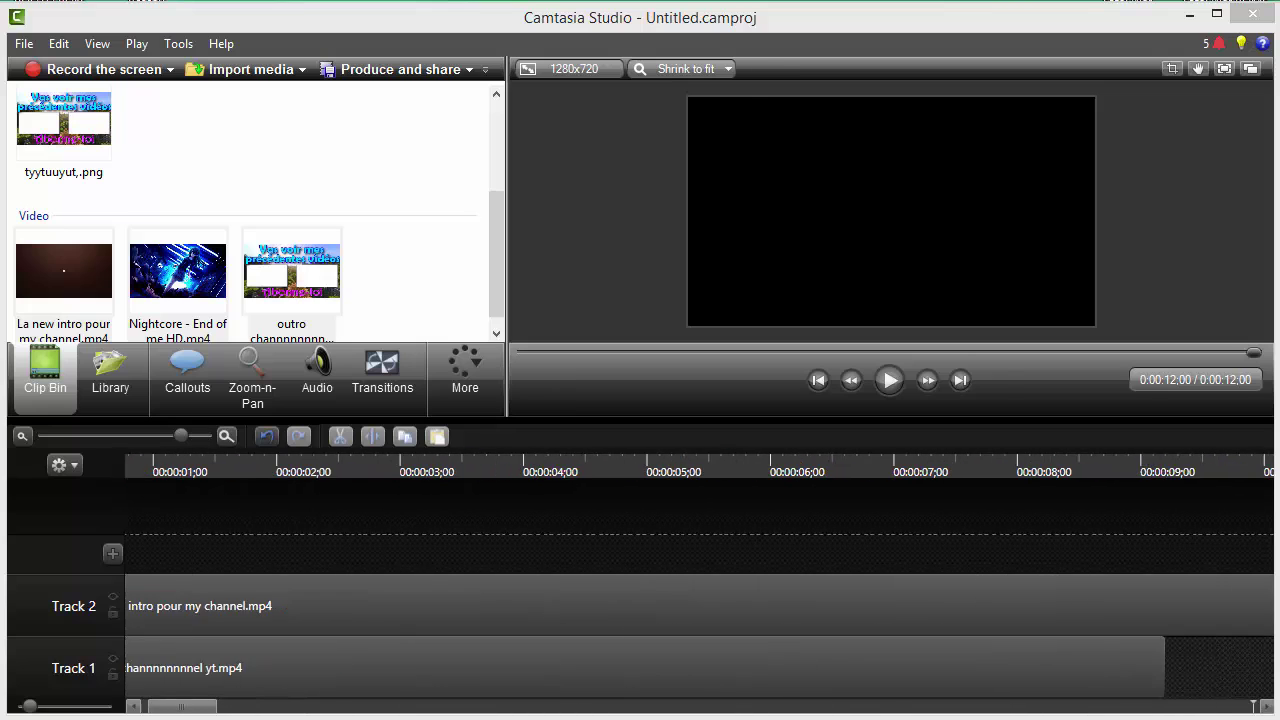
drag(178, 432, 173, 432)
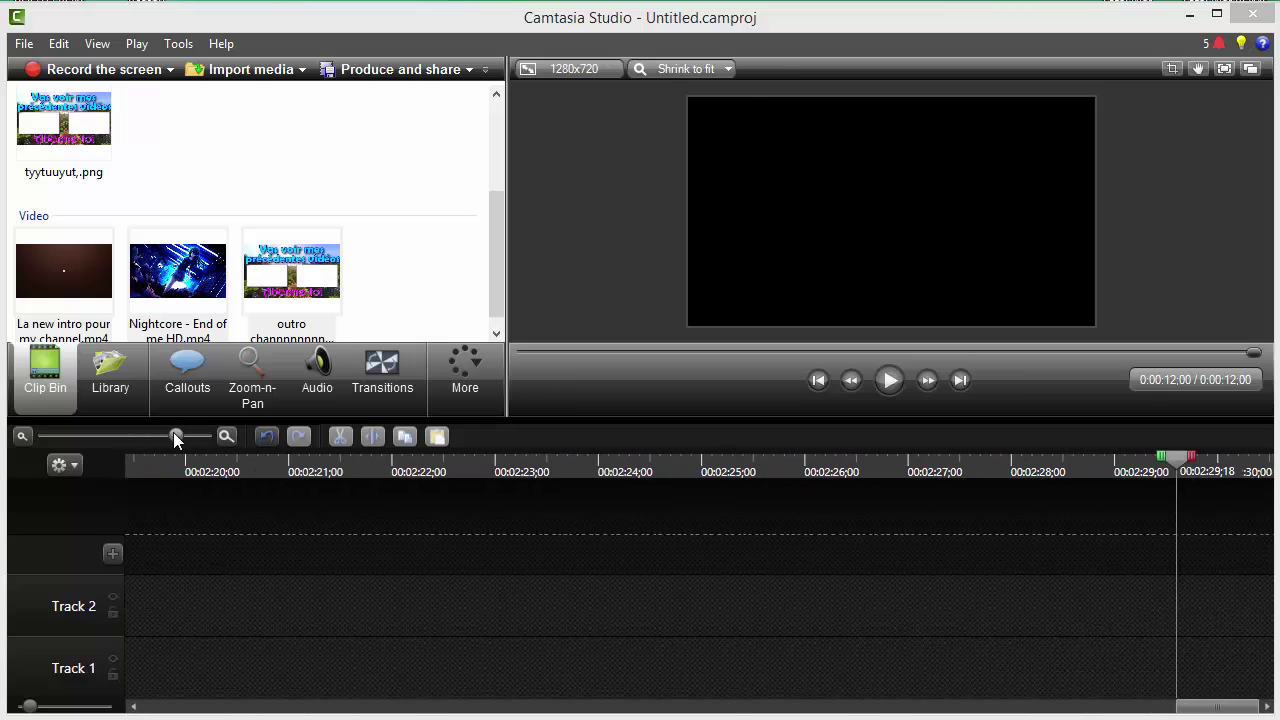
drag(1228, 712, 192, 706)
click(280, 465)
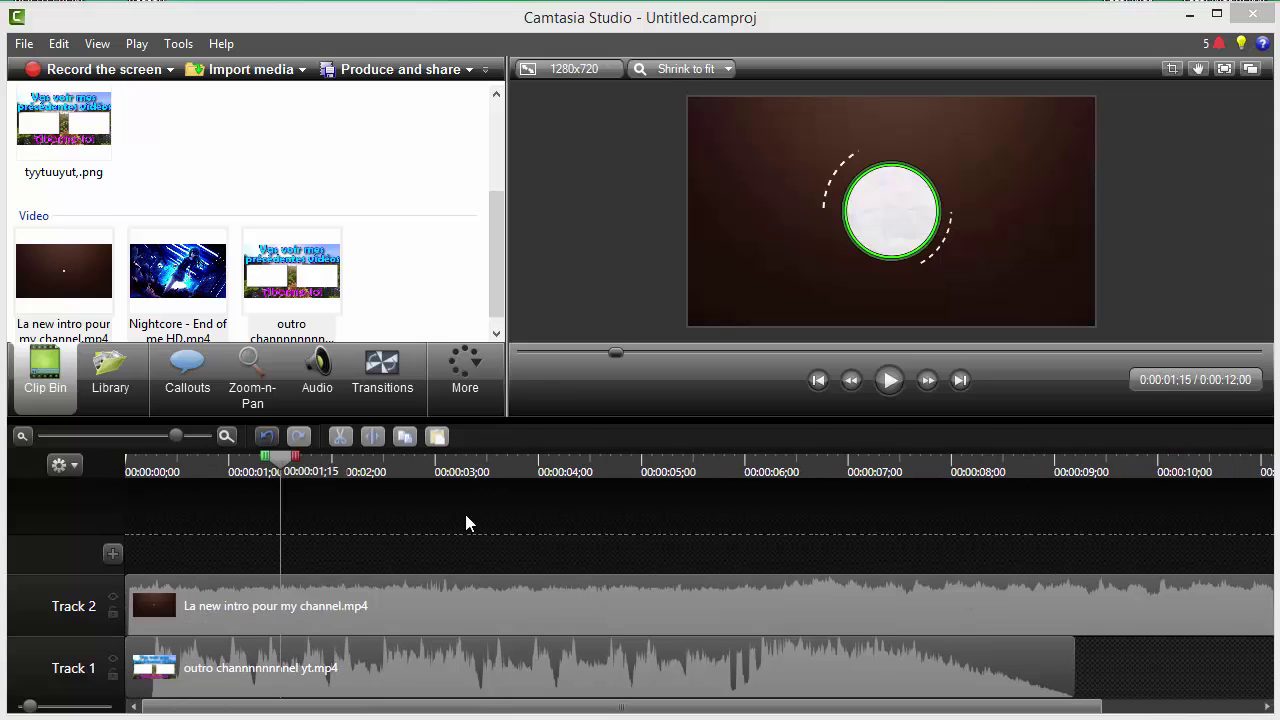
Move the intro clip mostly off the canvas's left side and resize the outro clip to fill the canvas
click(514, 676)
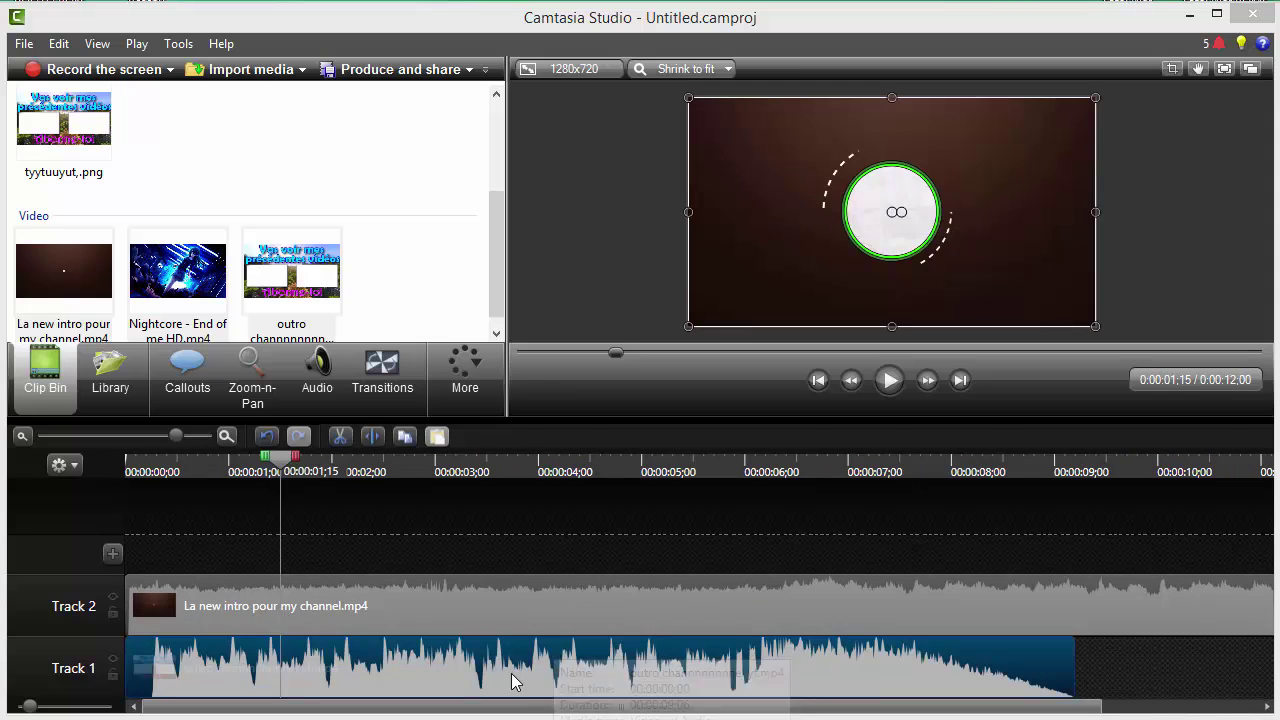
drag(687, 93, 866, 198)
drag(963, 286, 606, 297)
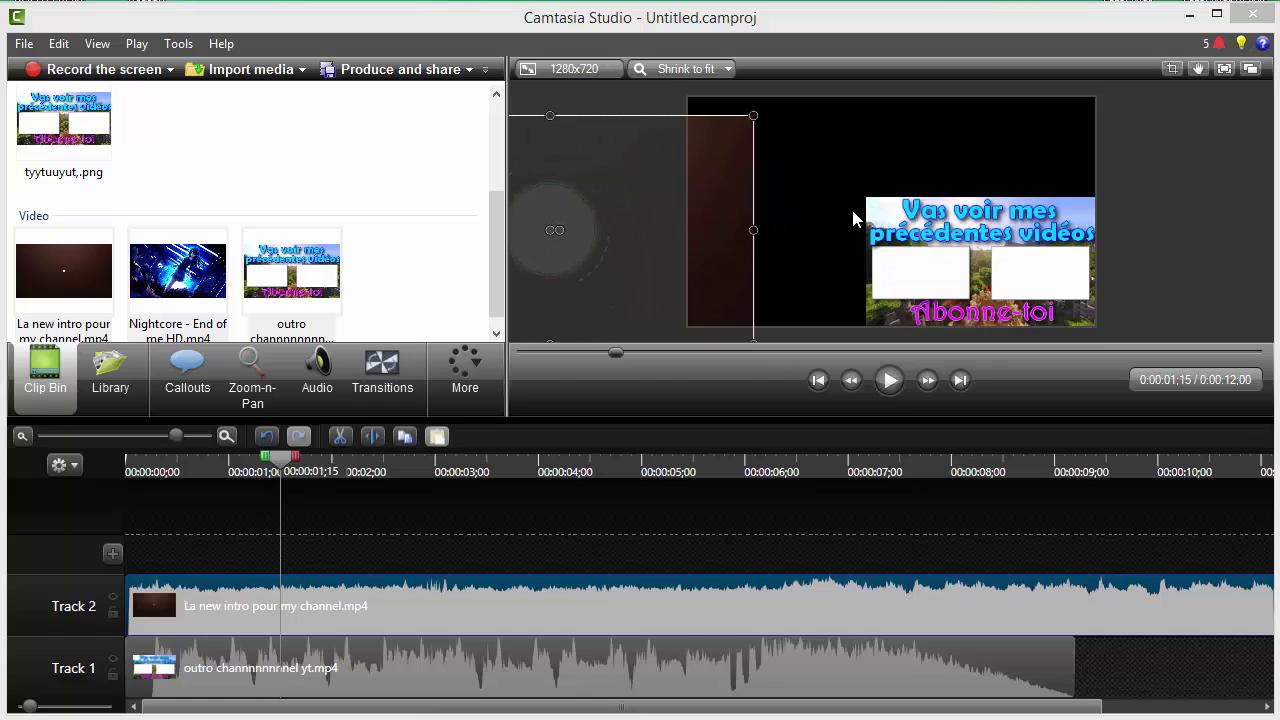
click(880, 220)
drag(866, 198, 691, 100)
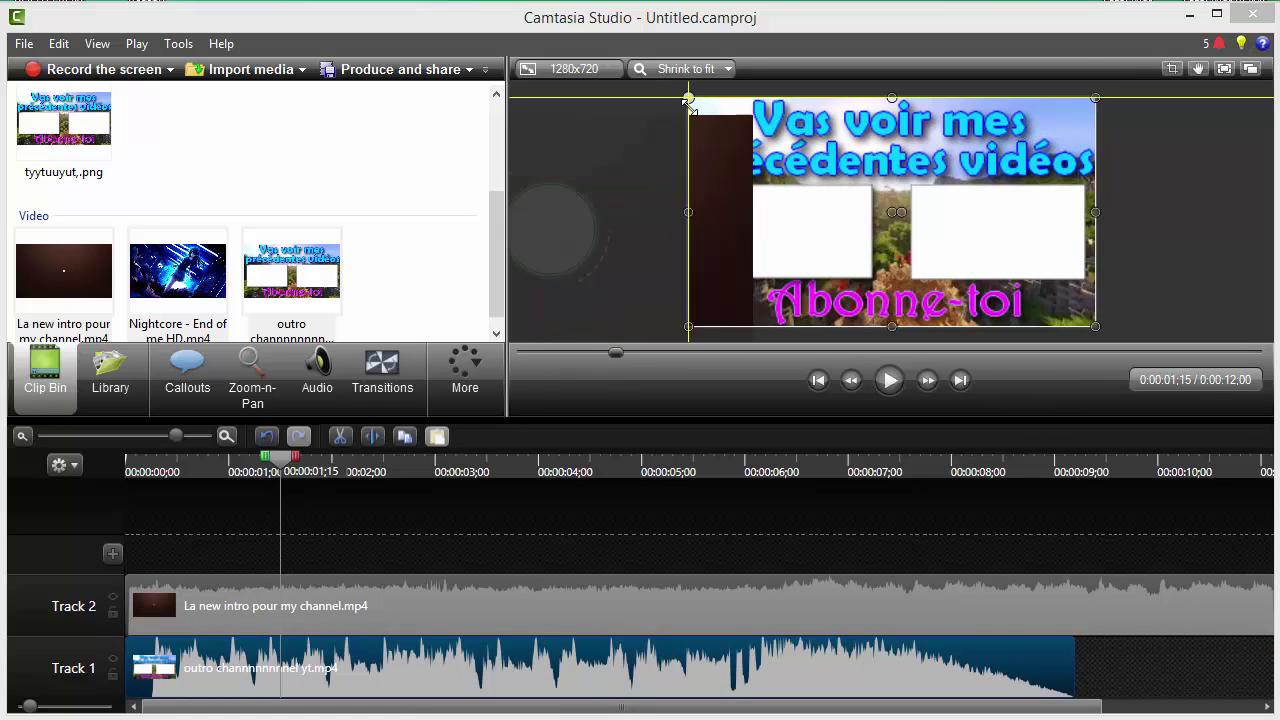
Scale down the intro clip from its upper-right corner and place it over the middle of the outro image
click(739, 180)
click(755, 116)
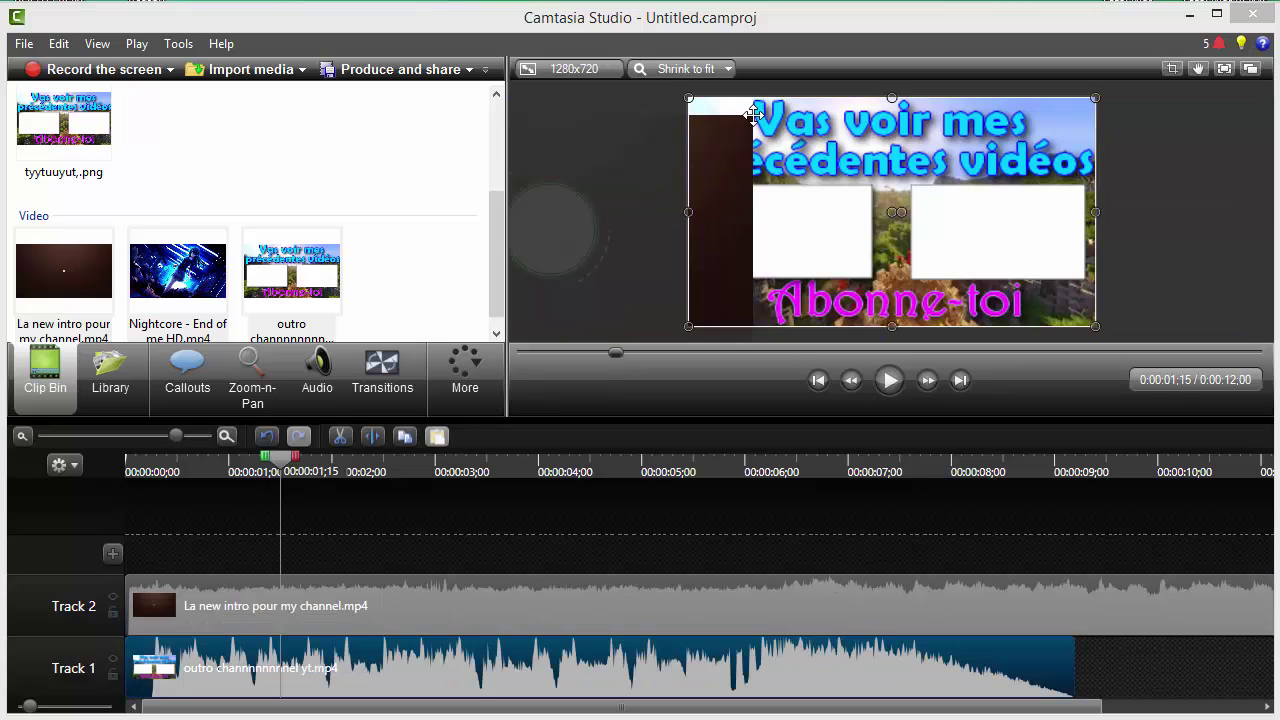
click(753, 119)
drag(753, 116, 643, 200)
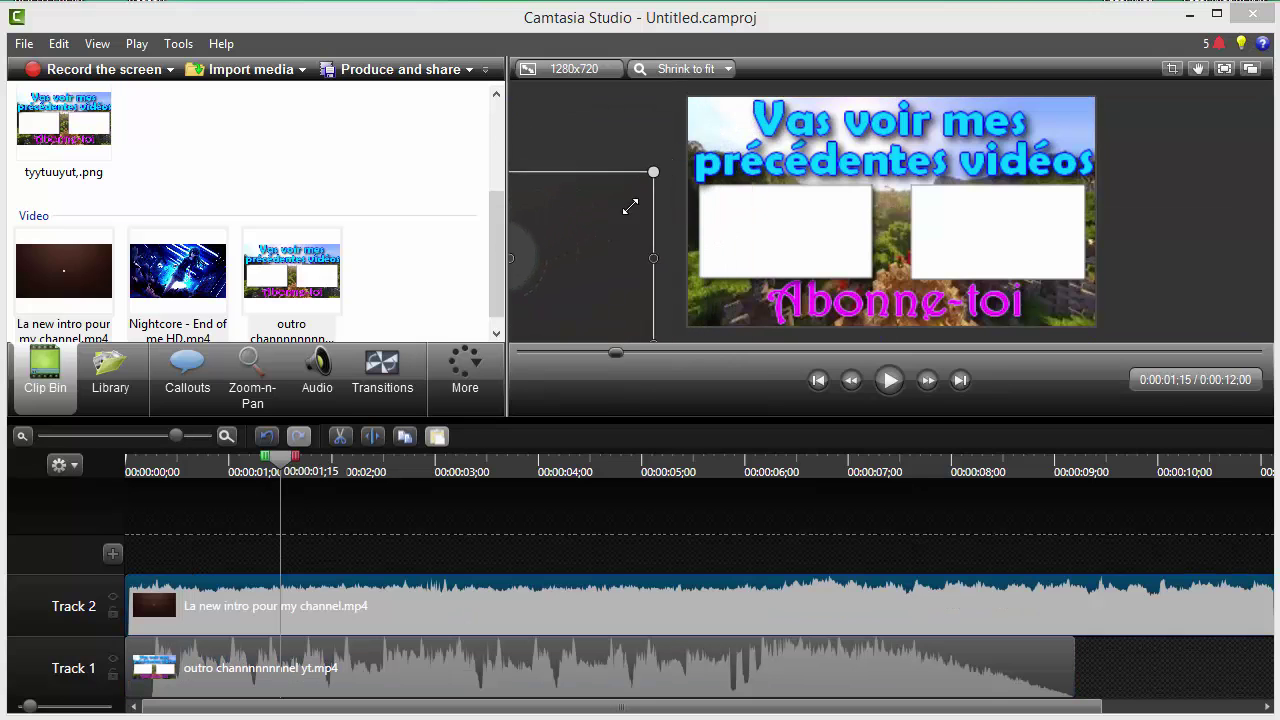
drag(571, 240, 887, 220)
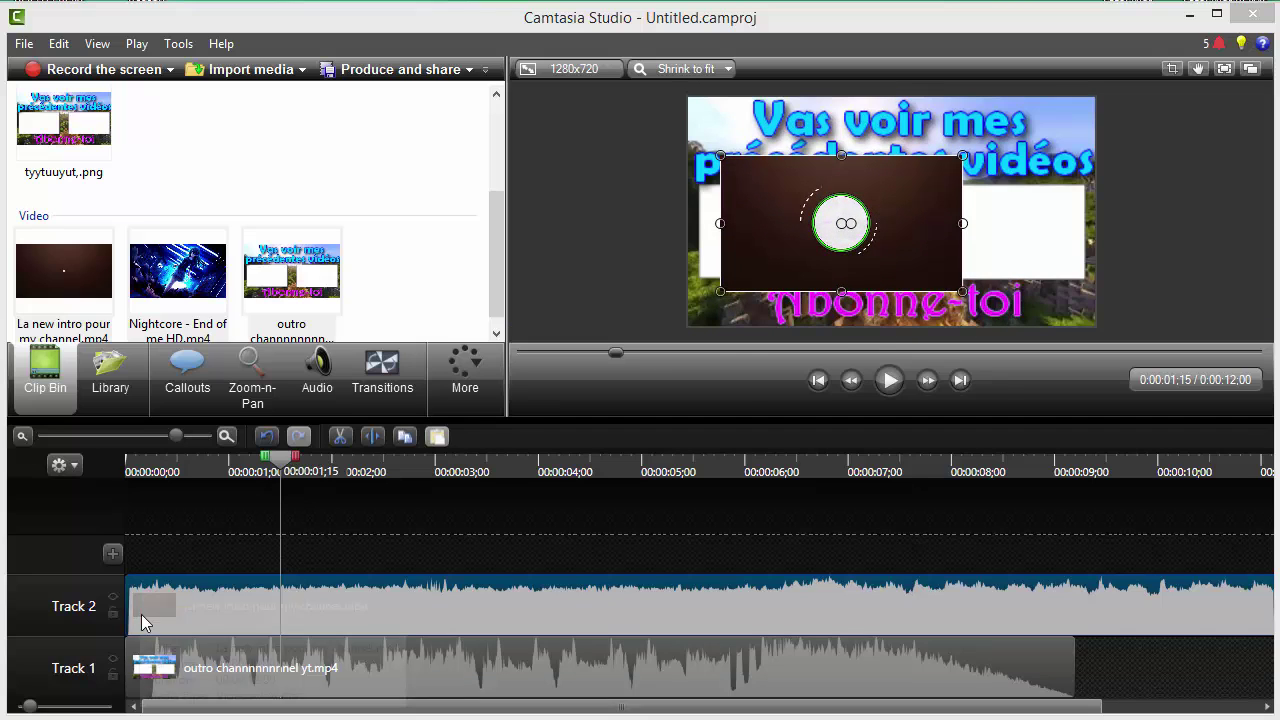
right_click(216, 598)
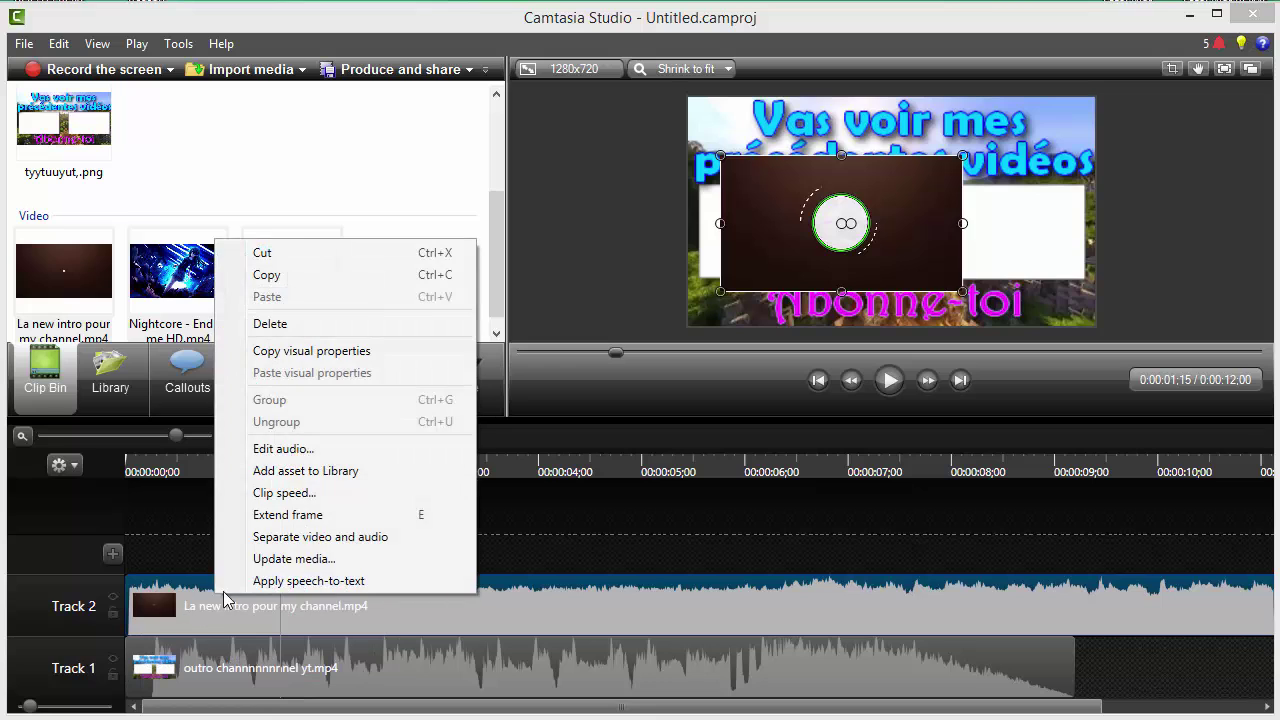
click(284, 492)
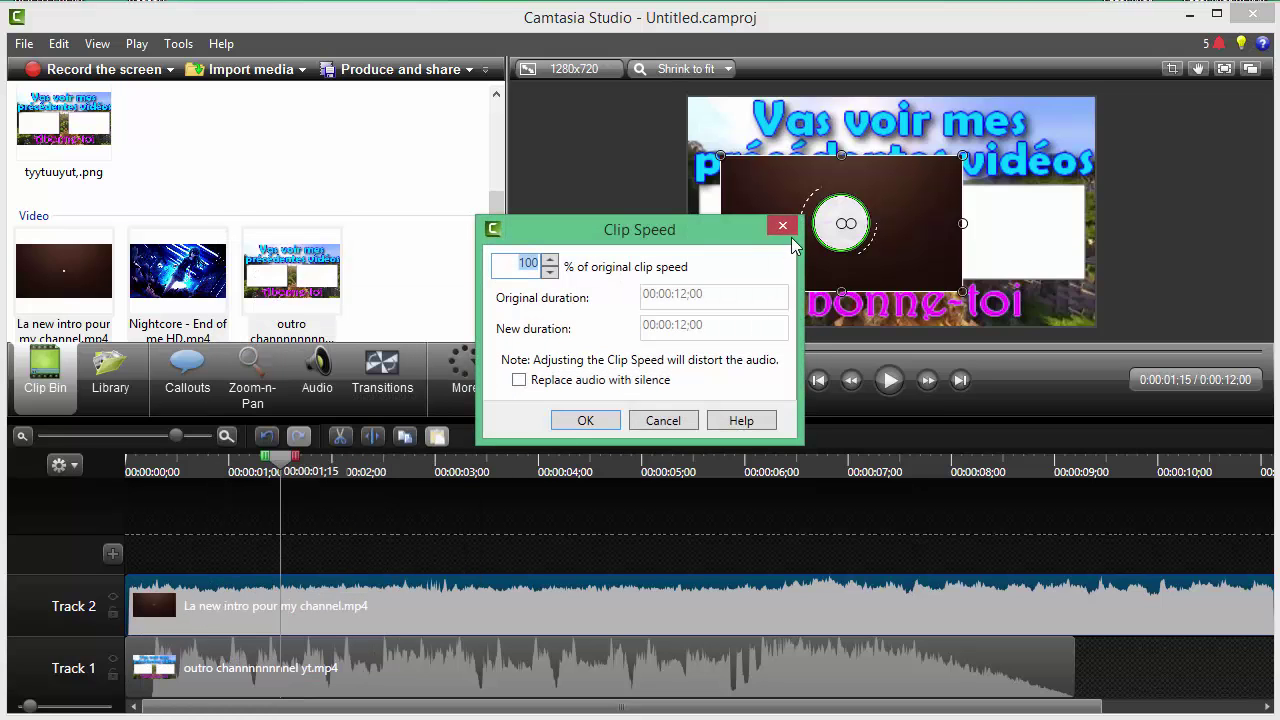
click(783, 226)
Lower the intro clip's audio volume to 0% and play part of the timeline to check the sound
click(318, 372)
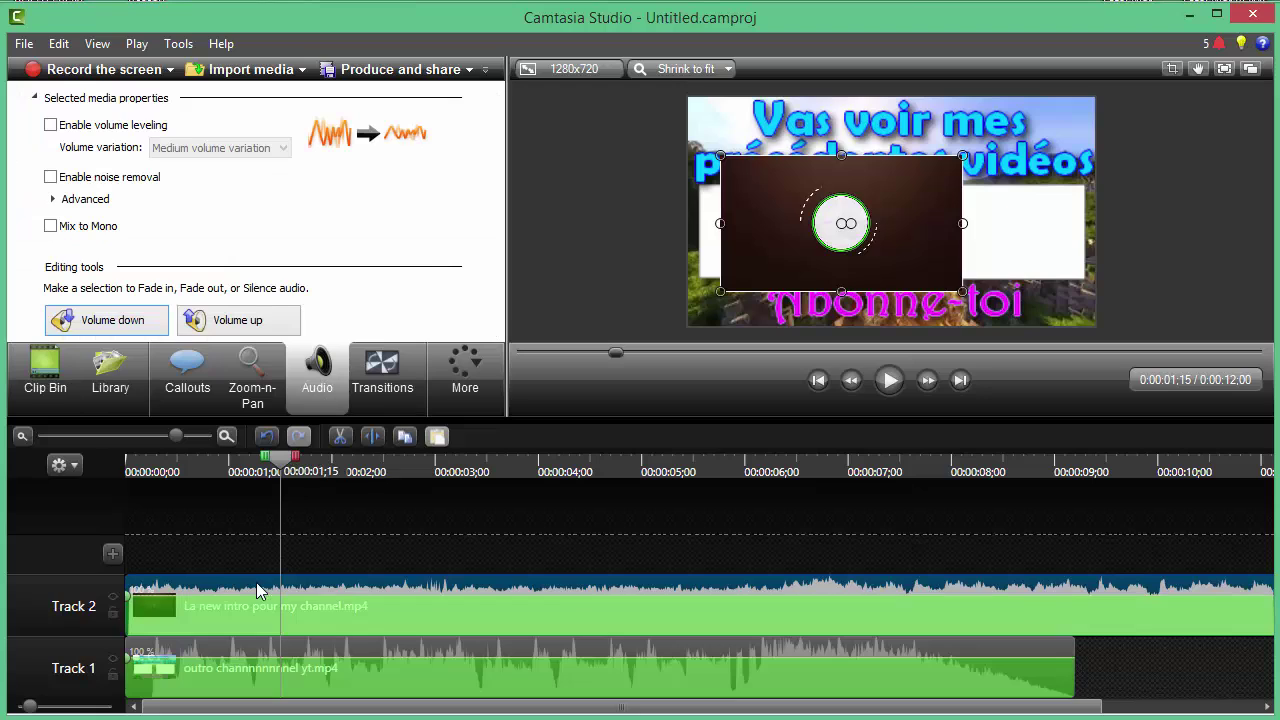
drag(258, 590, 259, 636)
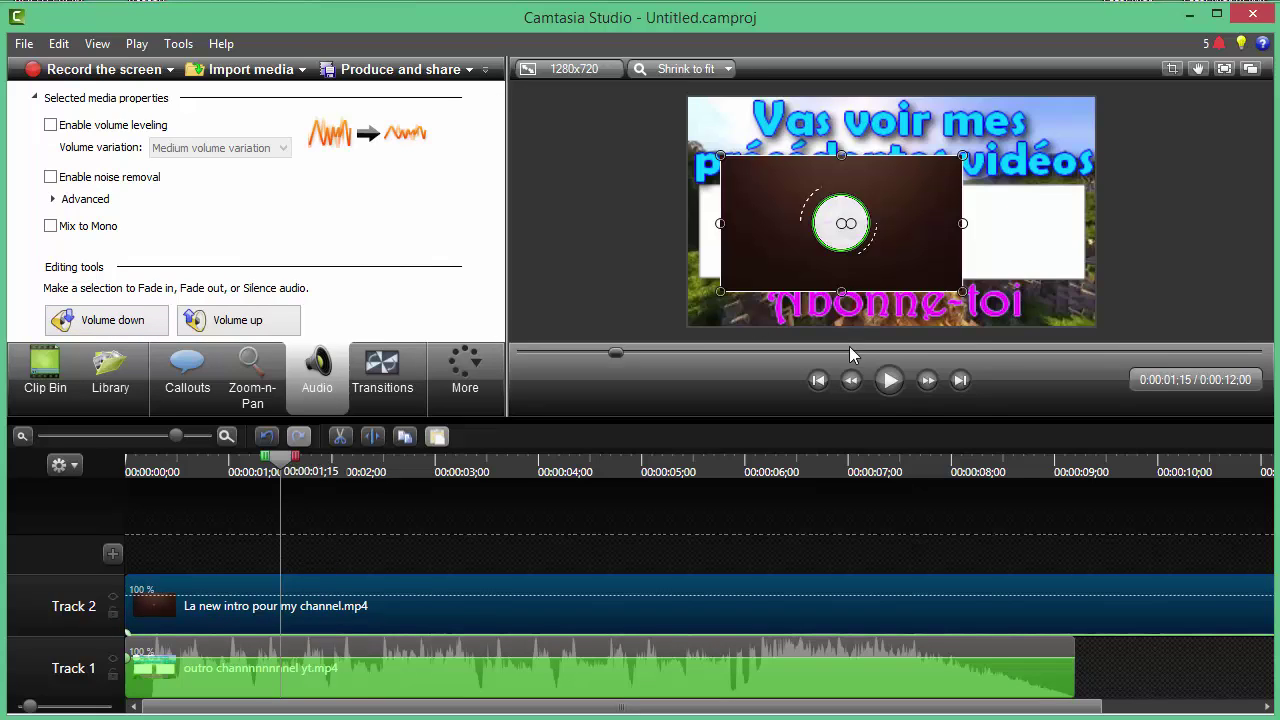
click(888, 381)
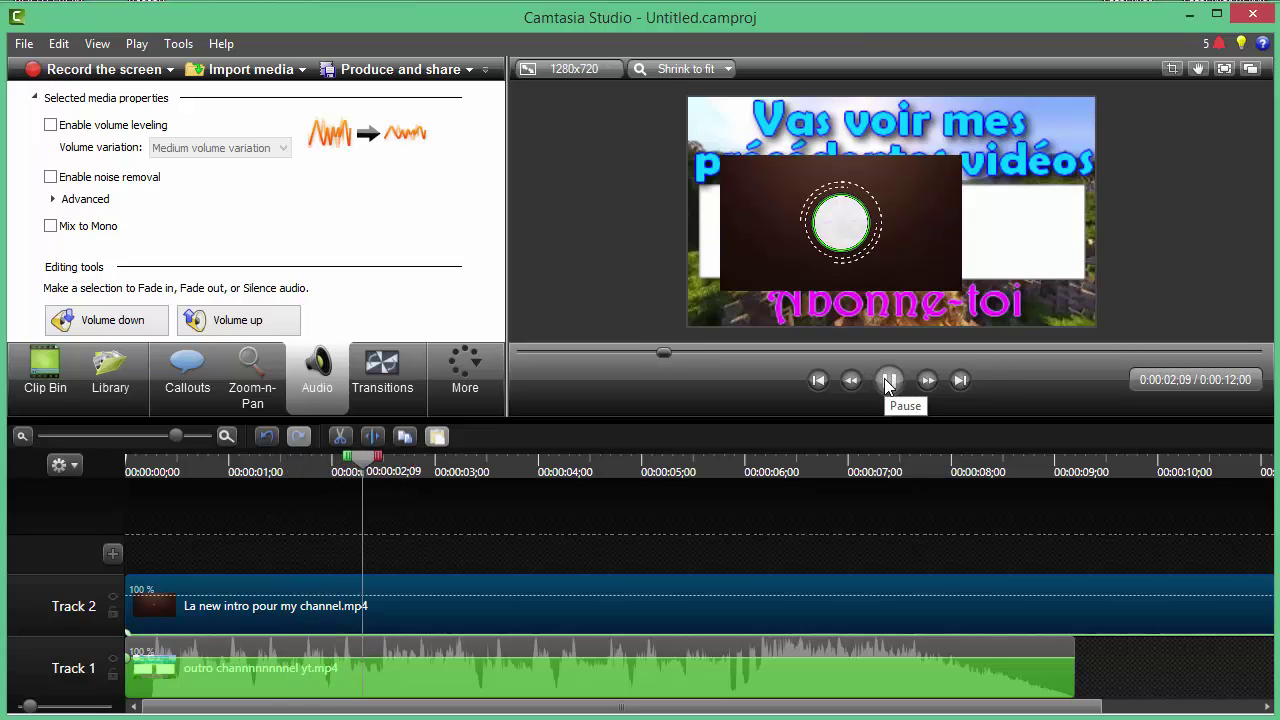
click(888, 381)
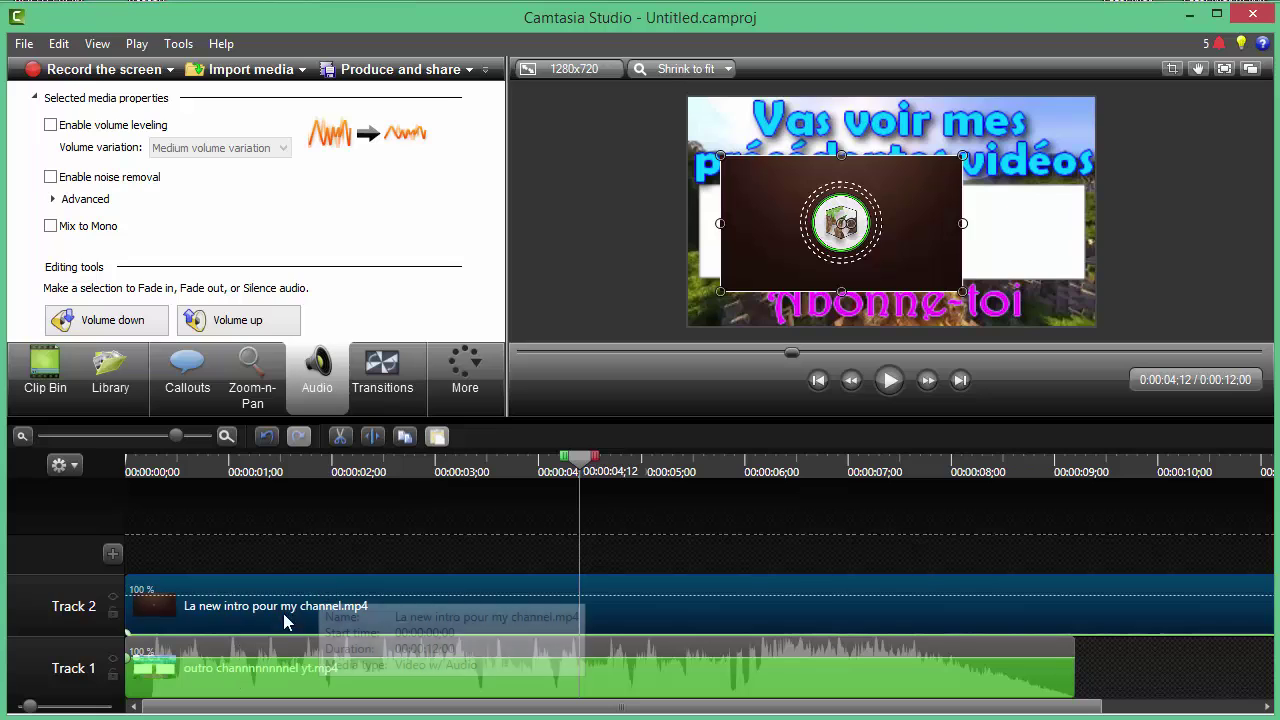
drag(257, 636, 257, 638)
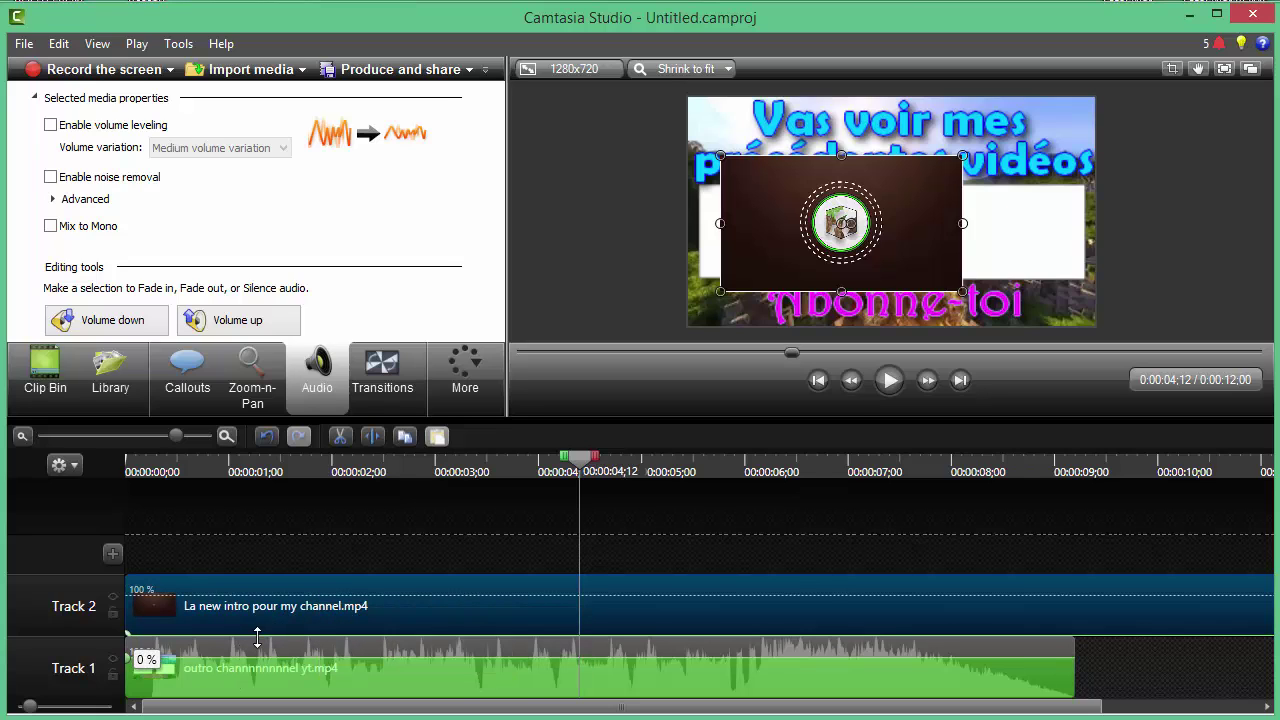
Move and scale the intro clip to fit inside the outro image's left white box, and play the timeline to check it
drag(769, 222, 747, 238)
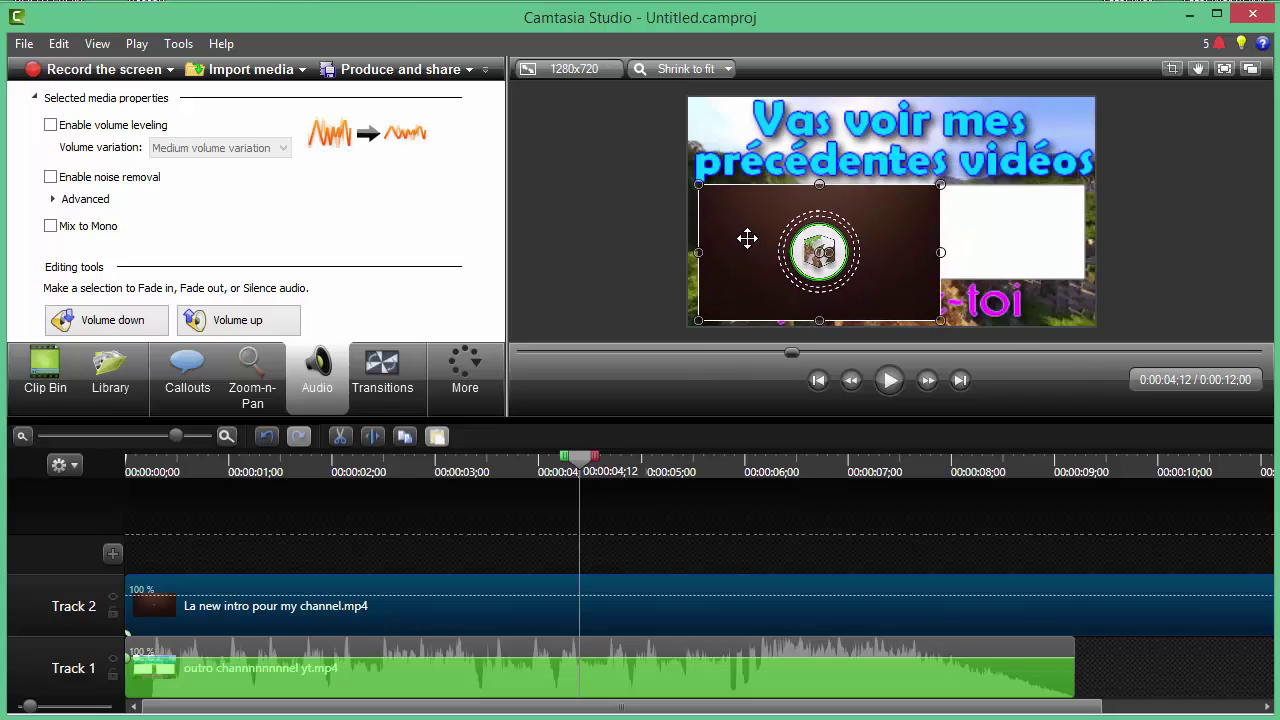
drag(940, 322, 826, 262)
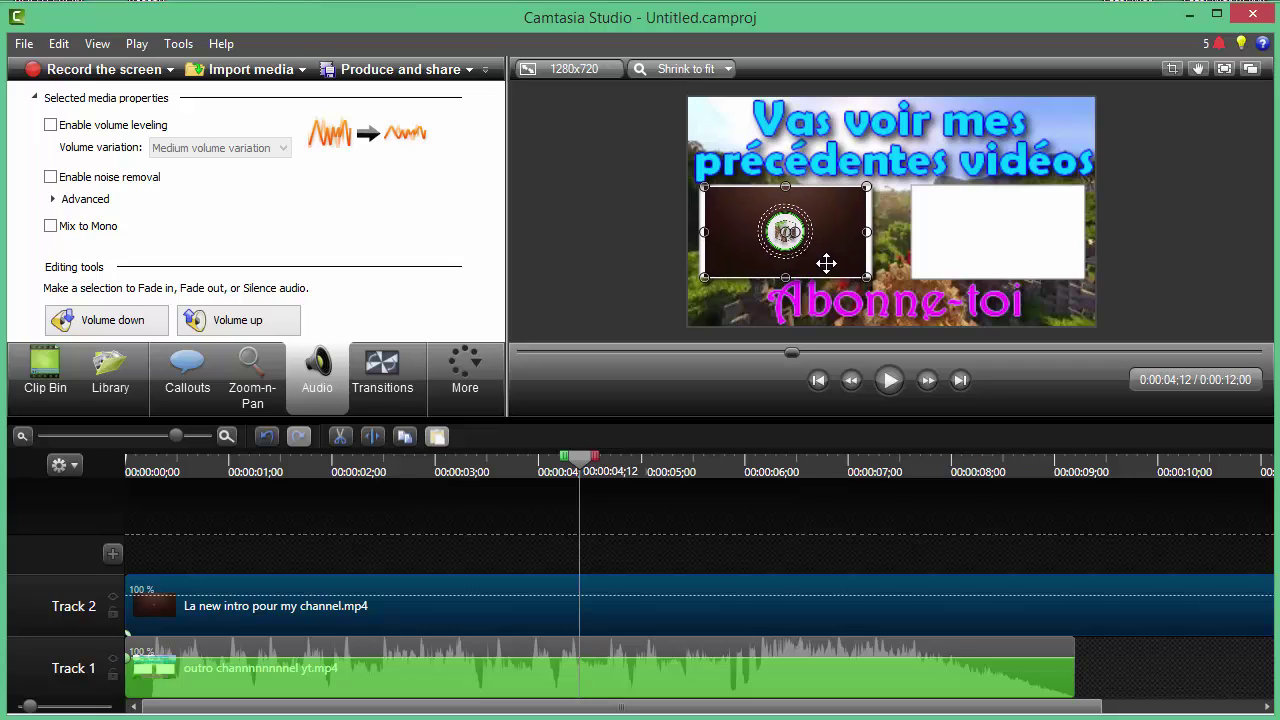
click(1068, 305)
click(1212, 238)
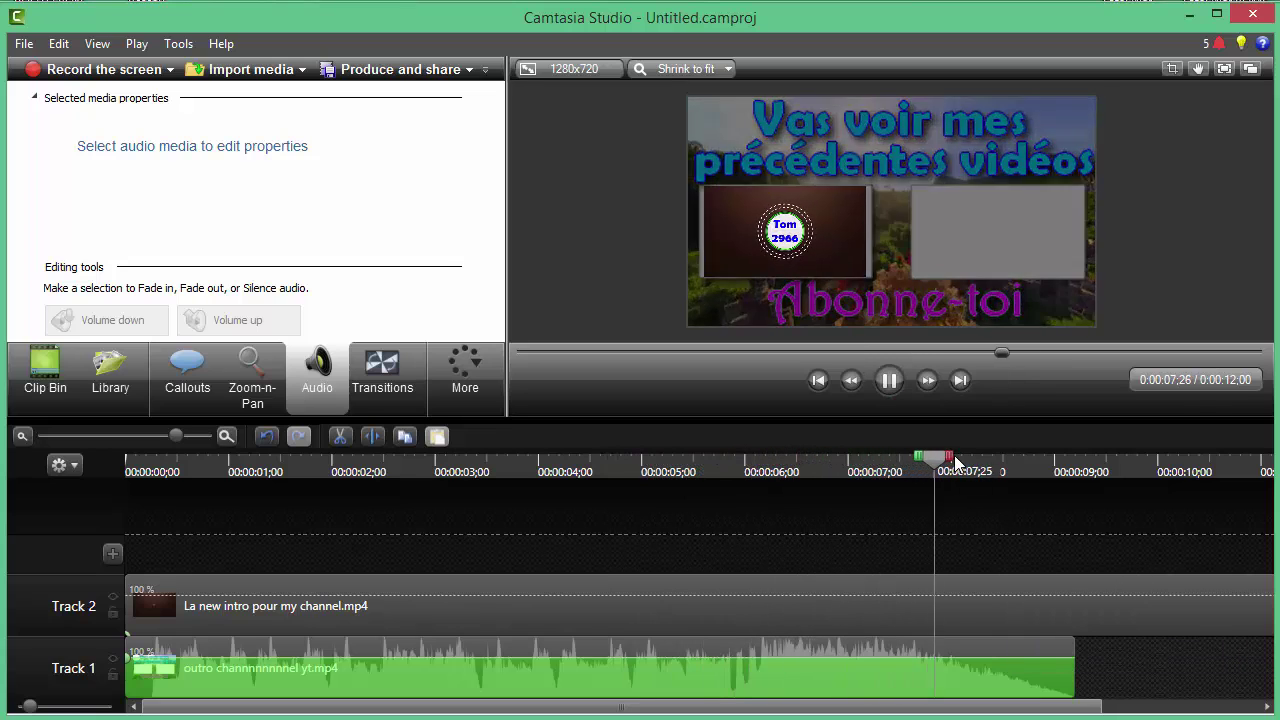
click(895, 380)
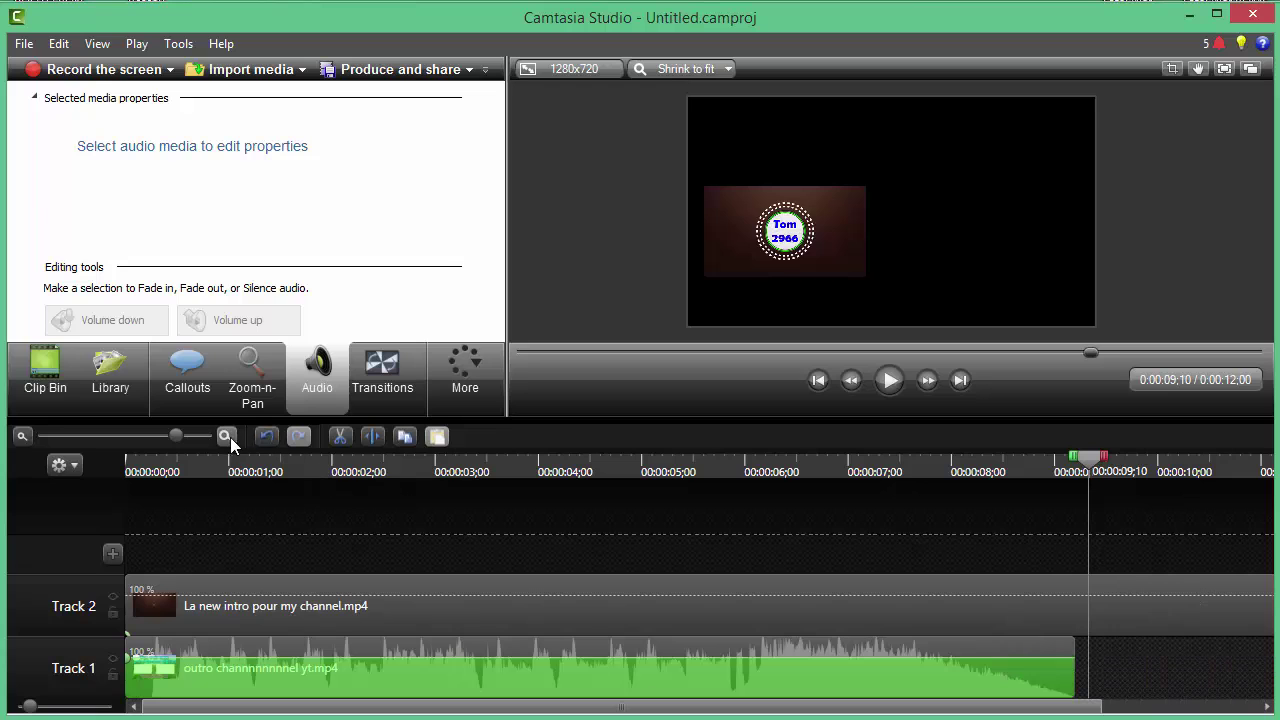
Trim the end of the intro clip on Track 2 to match the end of the outro clip on Track 1
drag(182, 436, 173, 434)
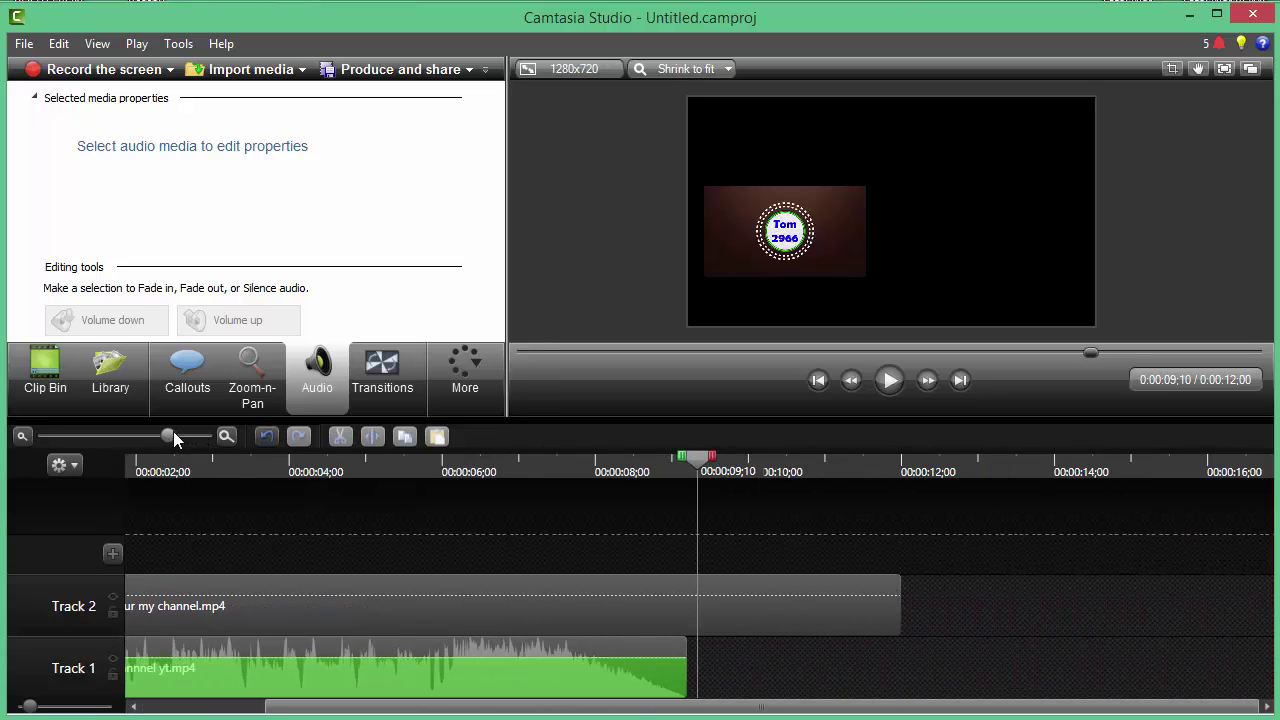
click(858, 604)
mouse_move(692, 598)
mouse_down()
mouse_move(677, 603)
mouse_move(693, 603)
mouse_up()
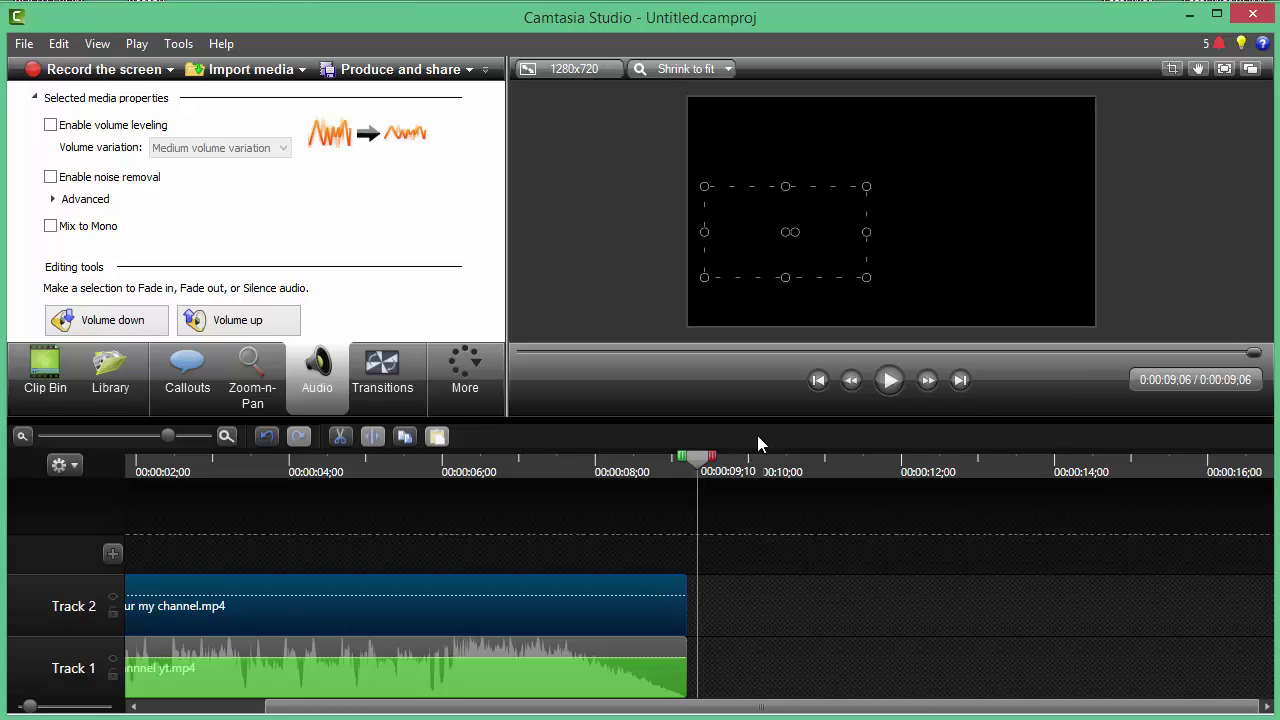
Play the trimmed timeline from the start to the end of both clips to check the outro
drag(699, 458, 86, 497)
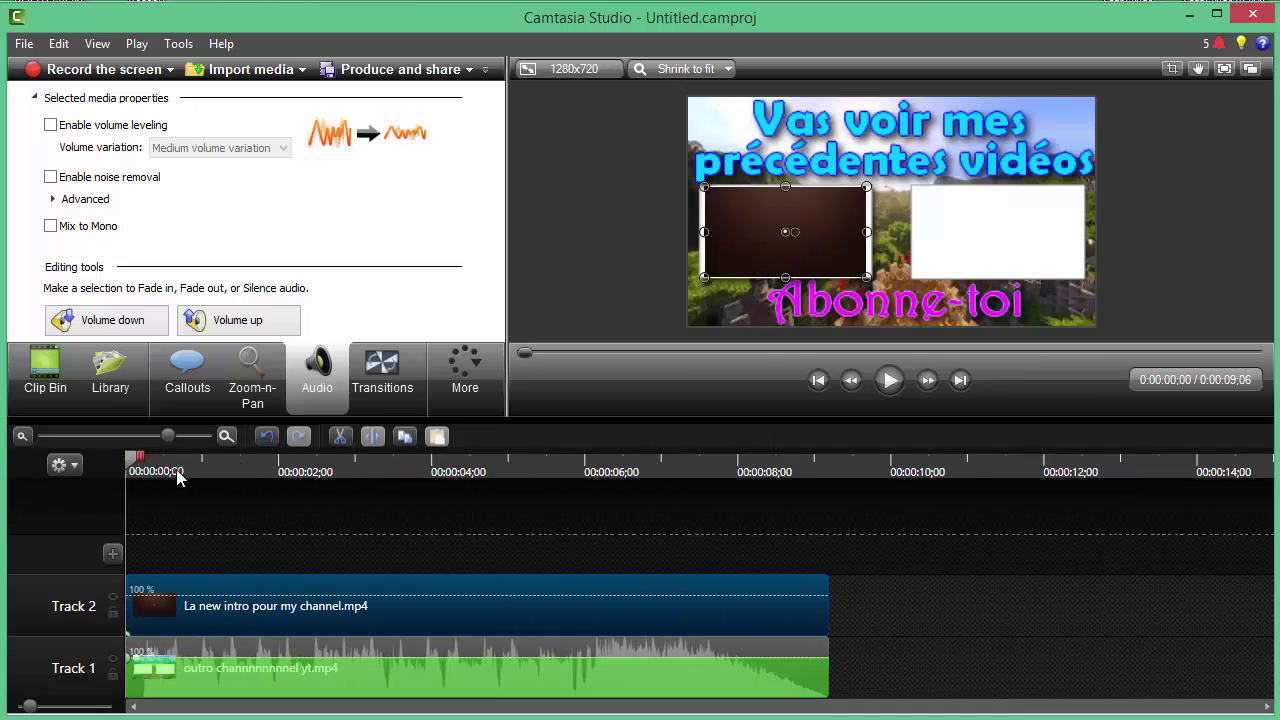
click(903, 381)
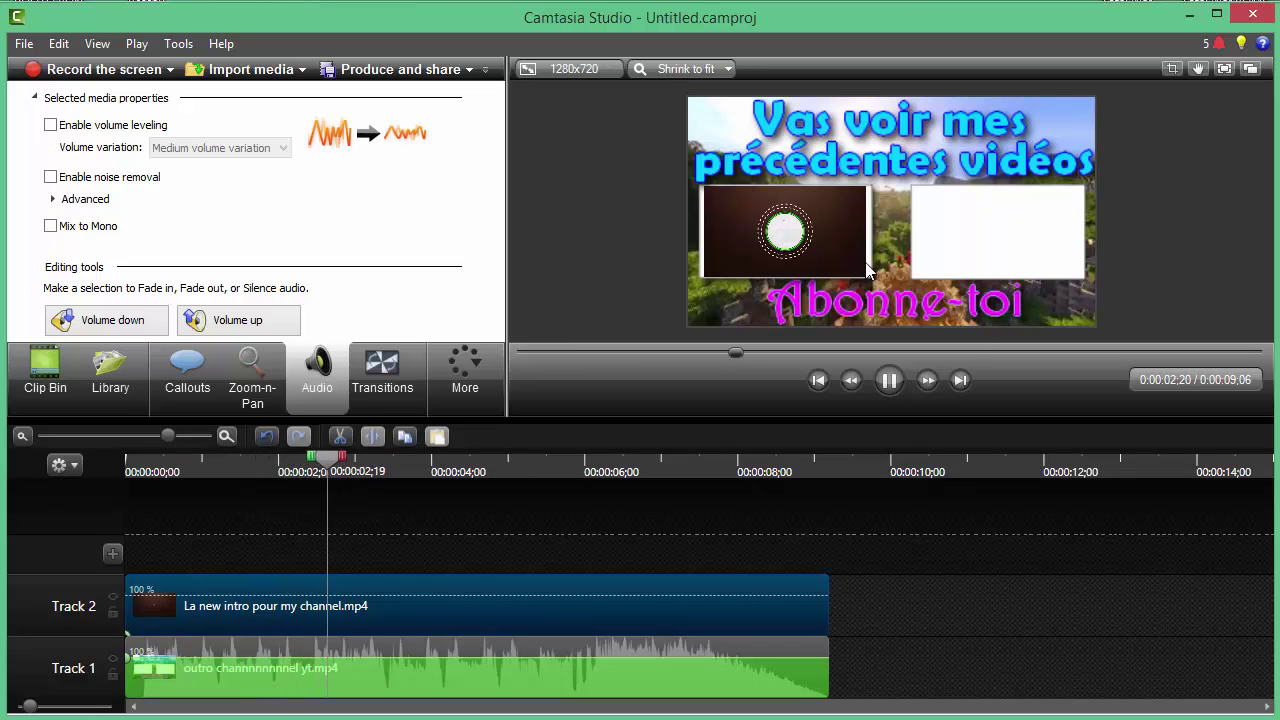
click(880, 378)
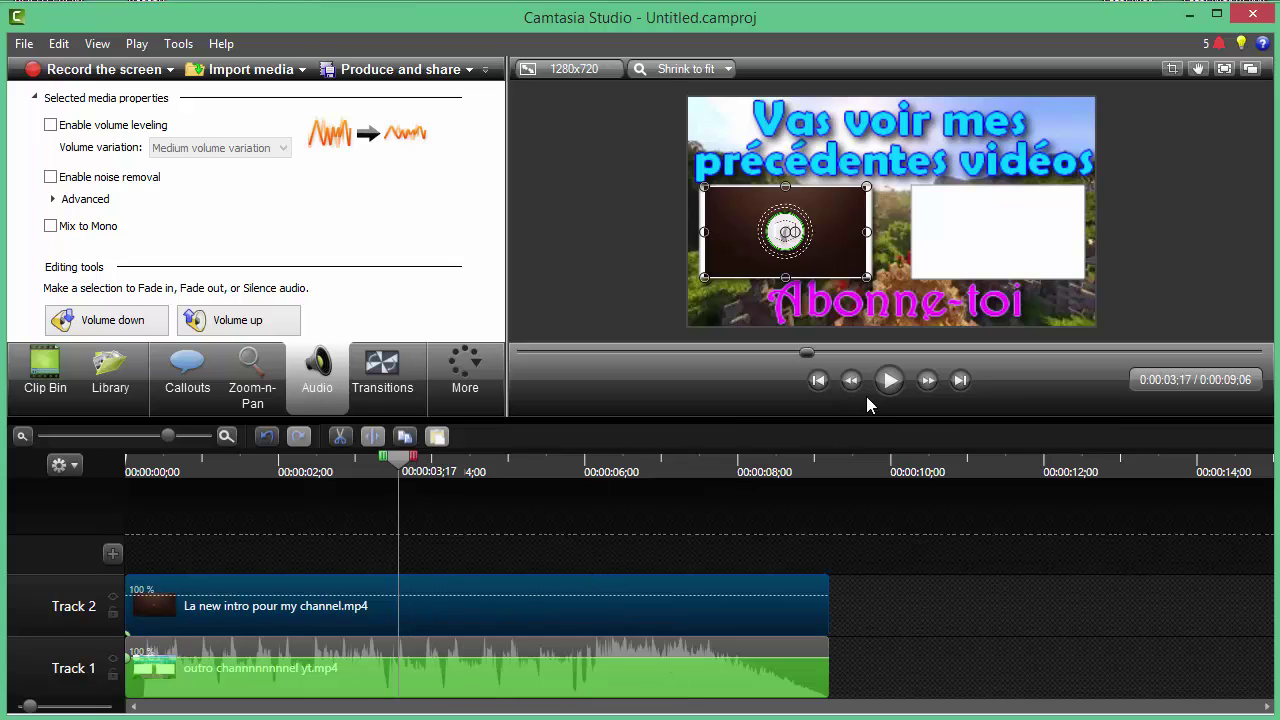
click(890, 380)
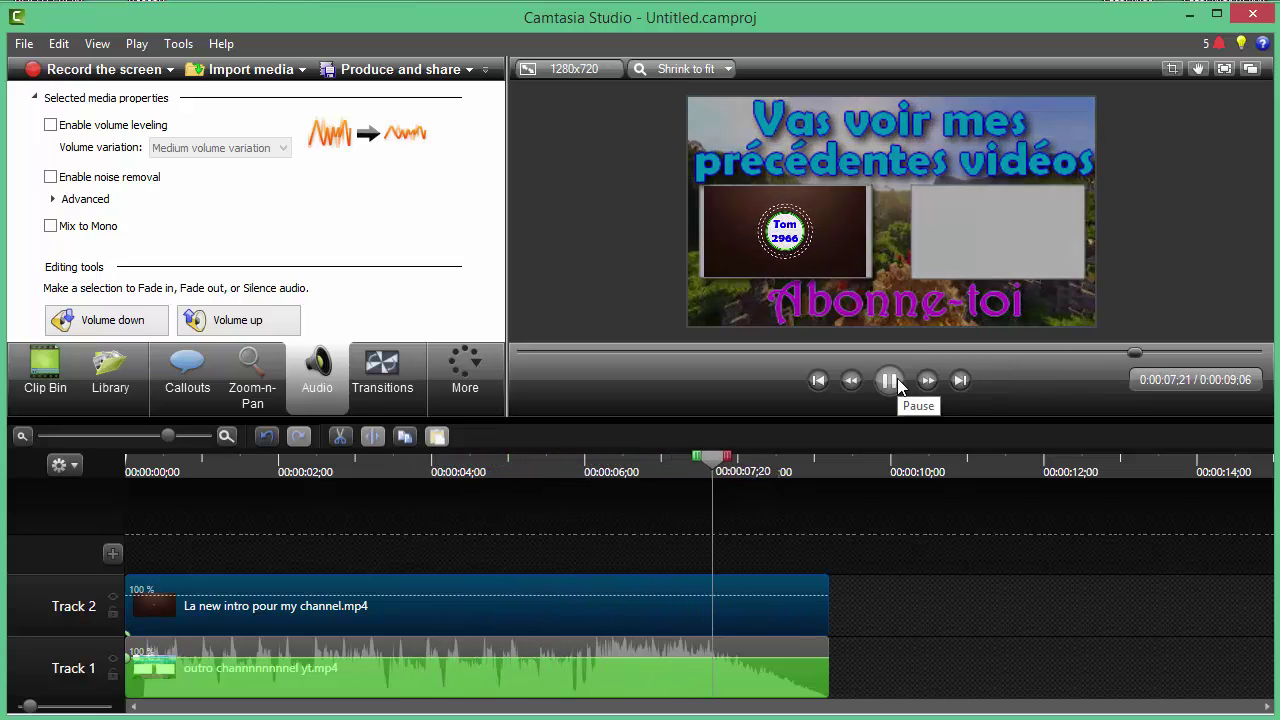
click(890, 380)
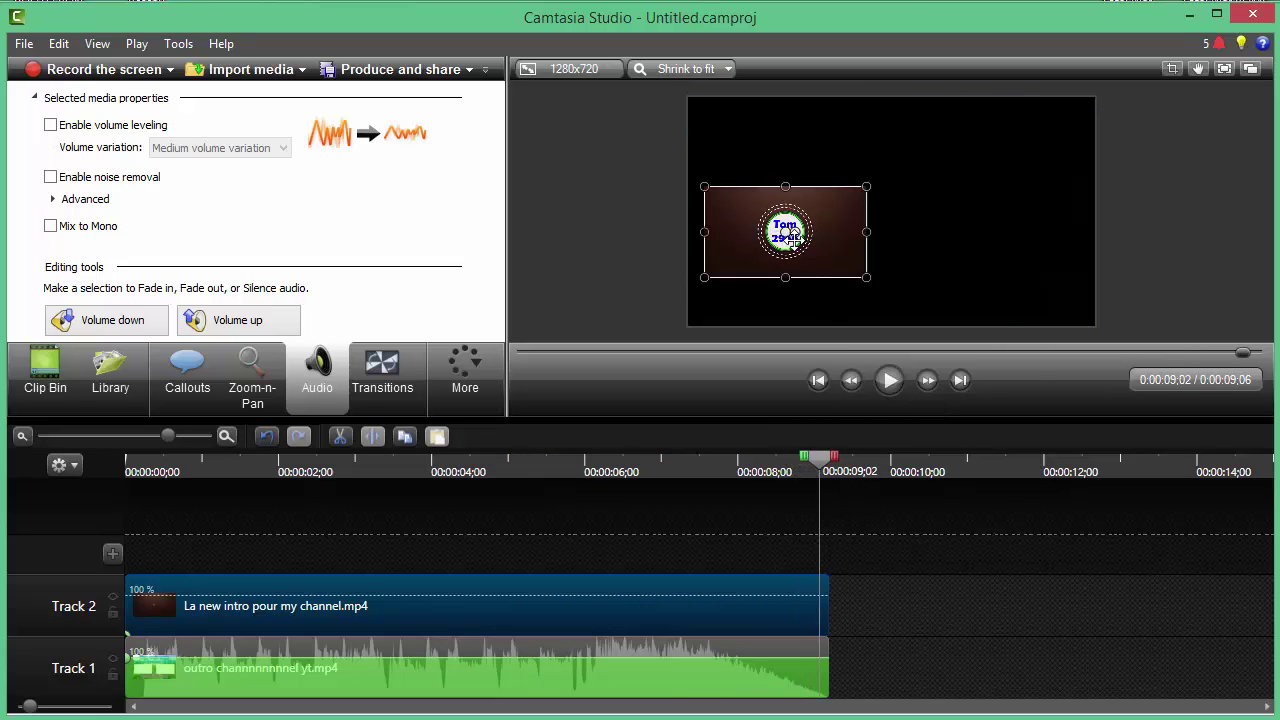
Add a Fade through black transition at the end of the intro clip from about 0:00:07;16, and play the timeline from the start
drag(818, 458, 702, 466)
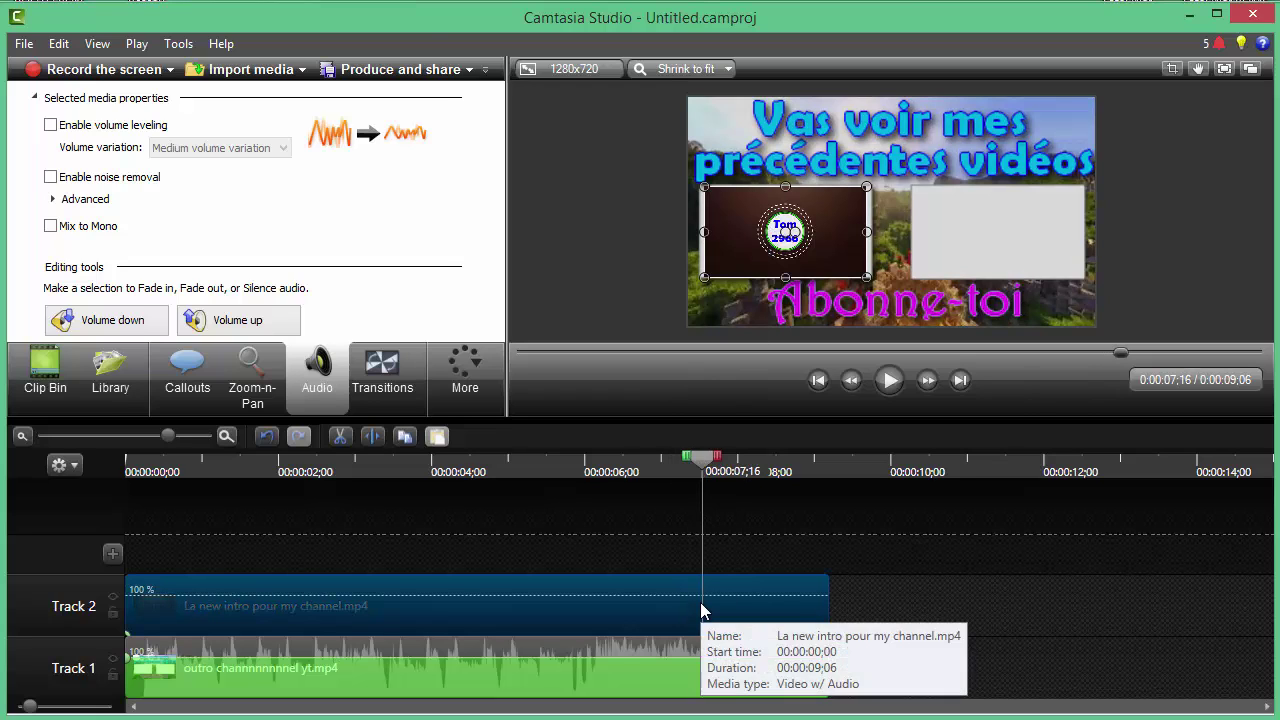
click(384, 383)
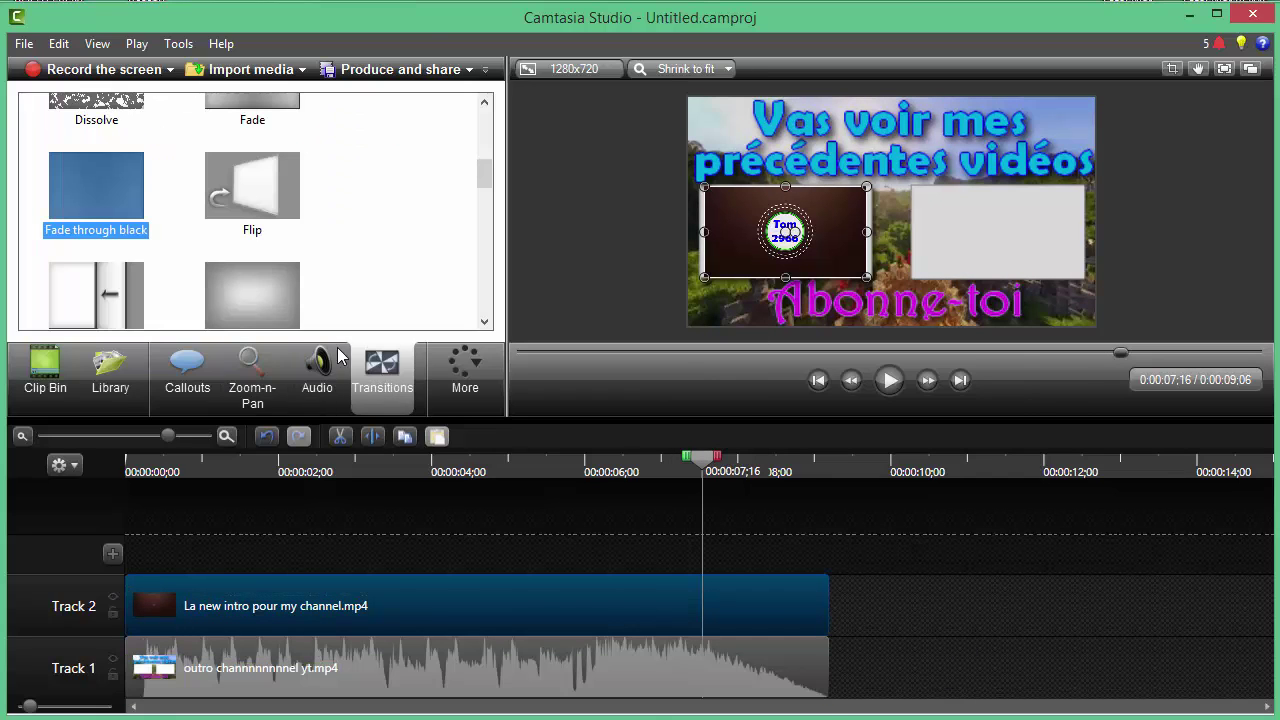
click(104, 191)
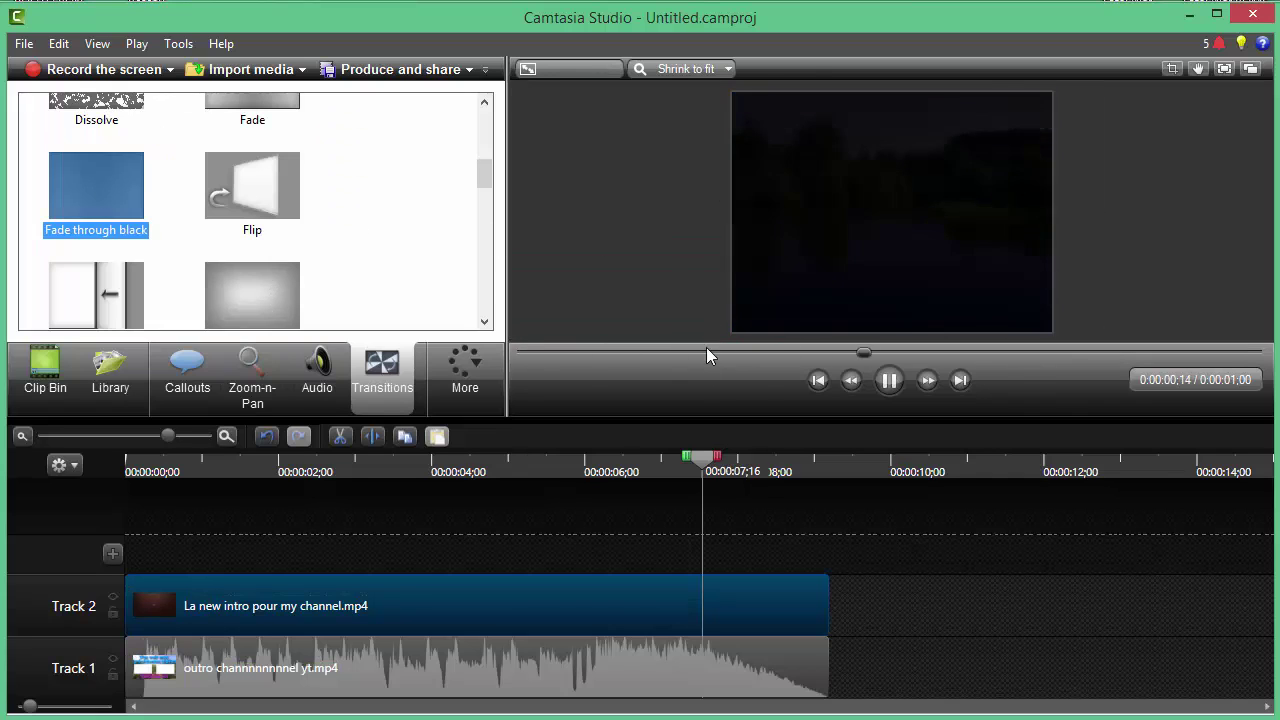
drag(124, 207, 704, 608)
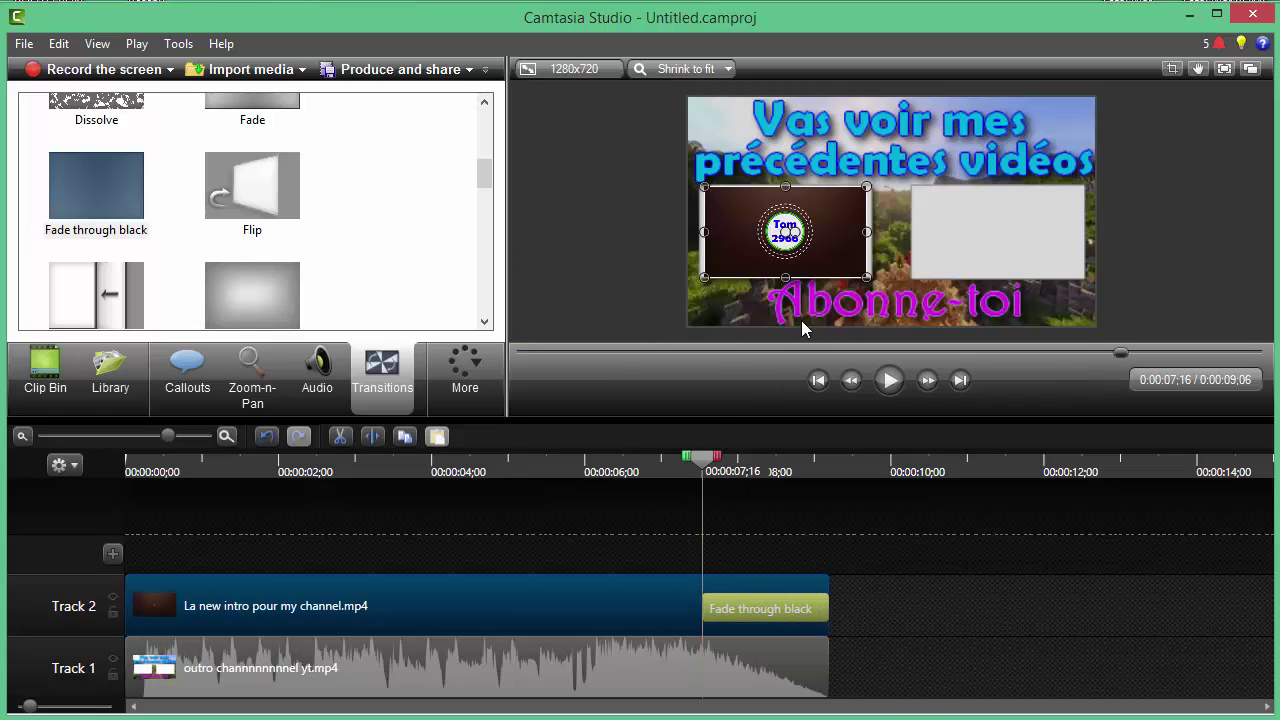
drag(701, 459, 122, 472)
click(892, 380)
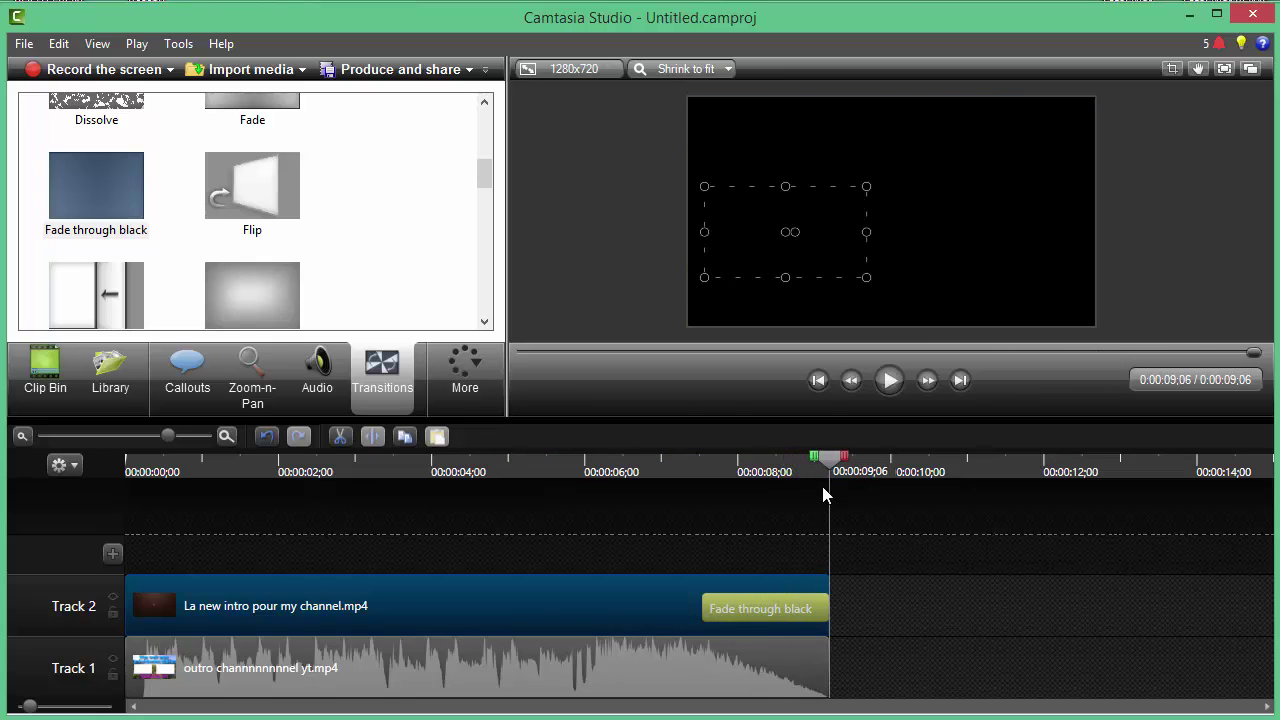
Start the intro clip's Fade through black transition slightly earlier and replay the end of the timeline
drag(701, 607, 694, 608)
drag(838, 458, 648, 456)
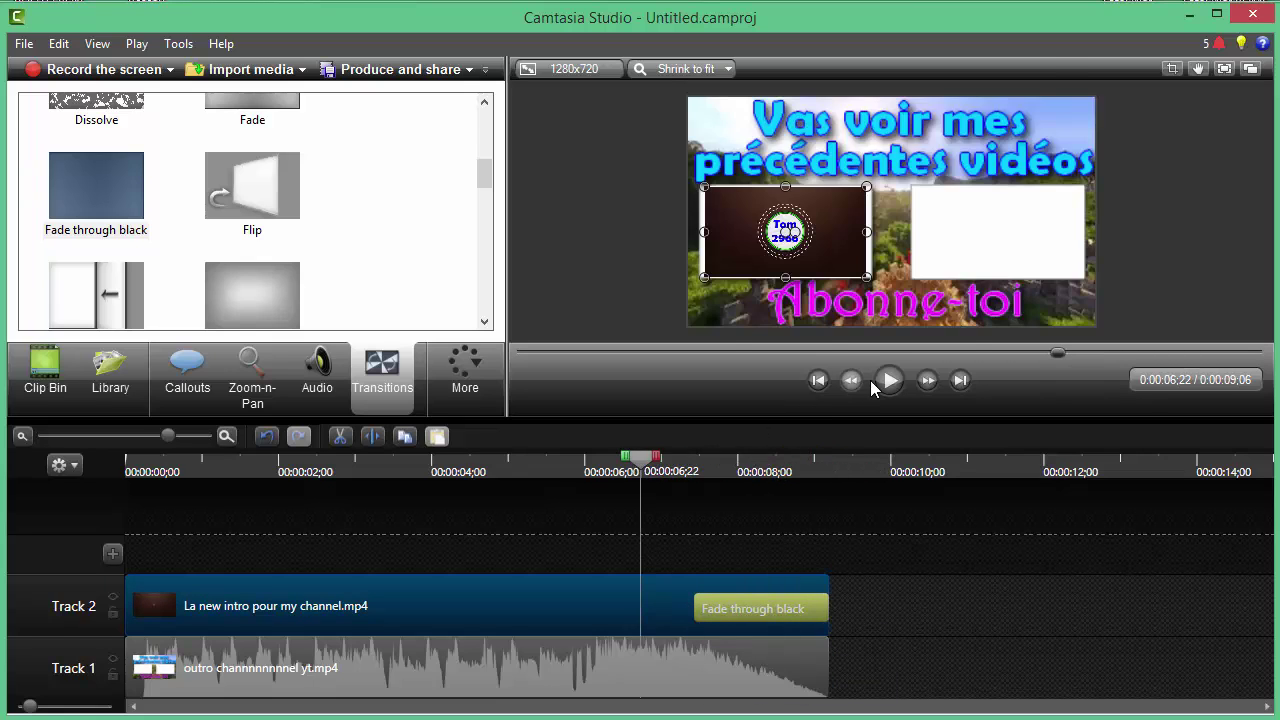
click(889, 380)
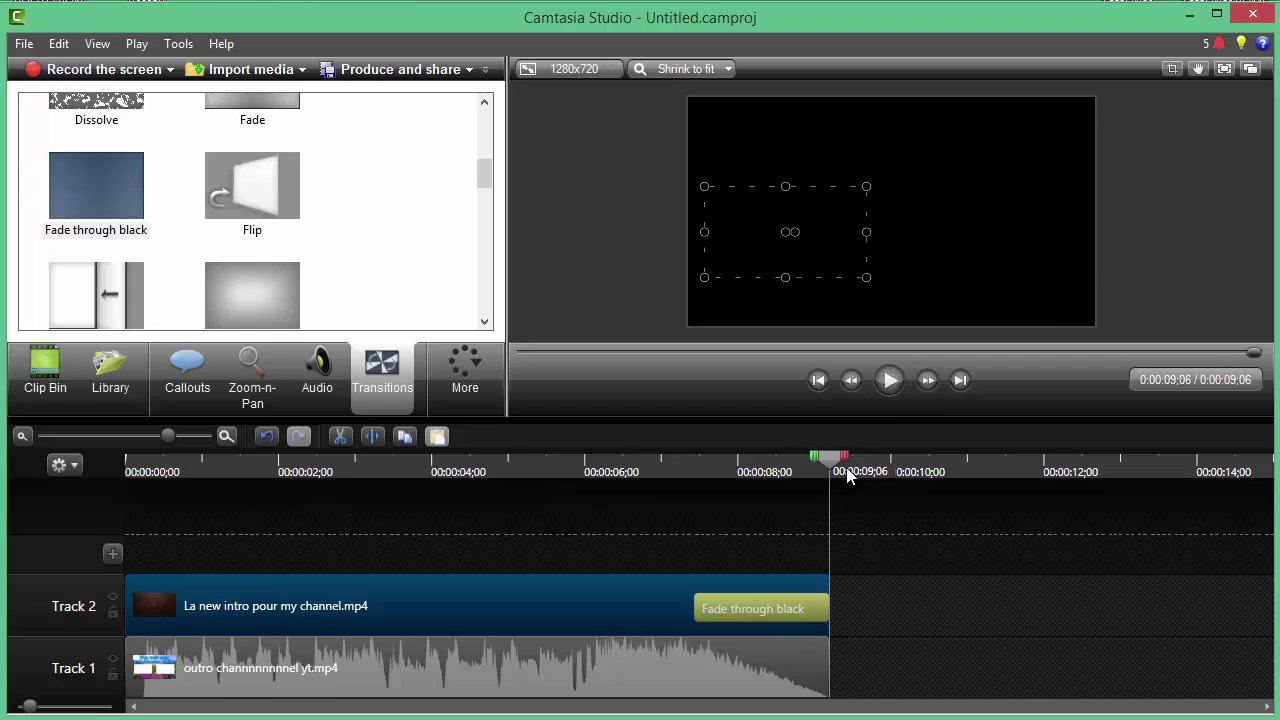
drag(832, 458, 722, 458)
drag(493, 506, 83, 502)
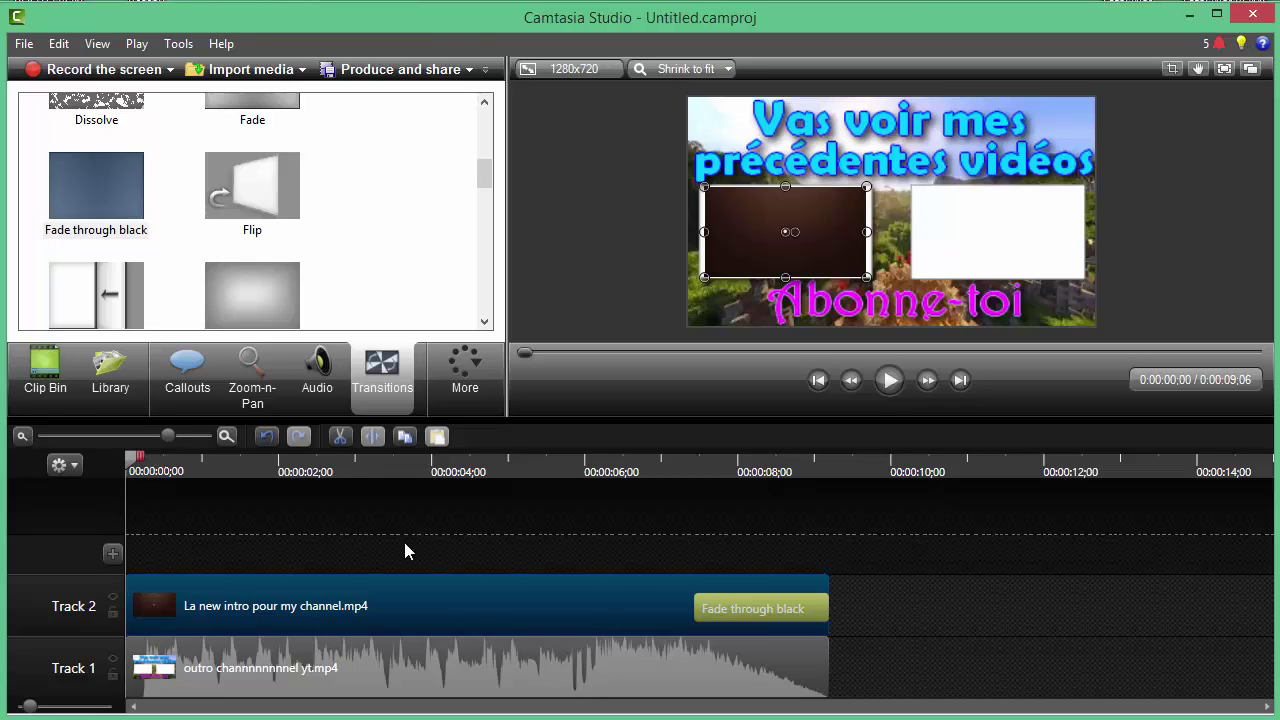
Produce the video with the MP4 only (up to 1080p) preset under the name "pour le rtuto"
click(400, 69)
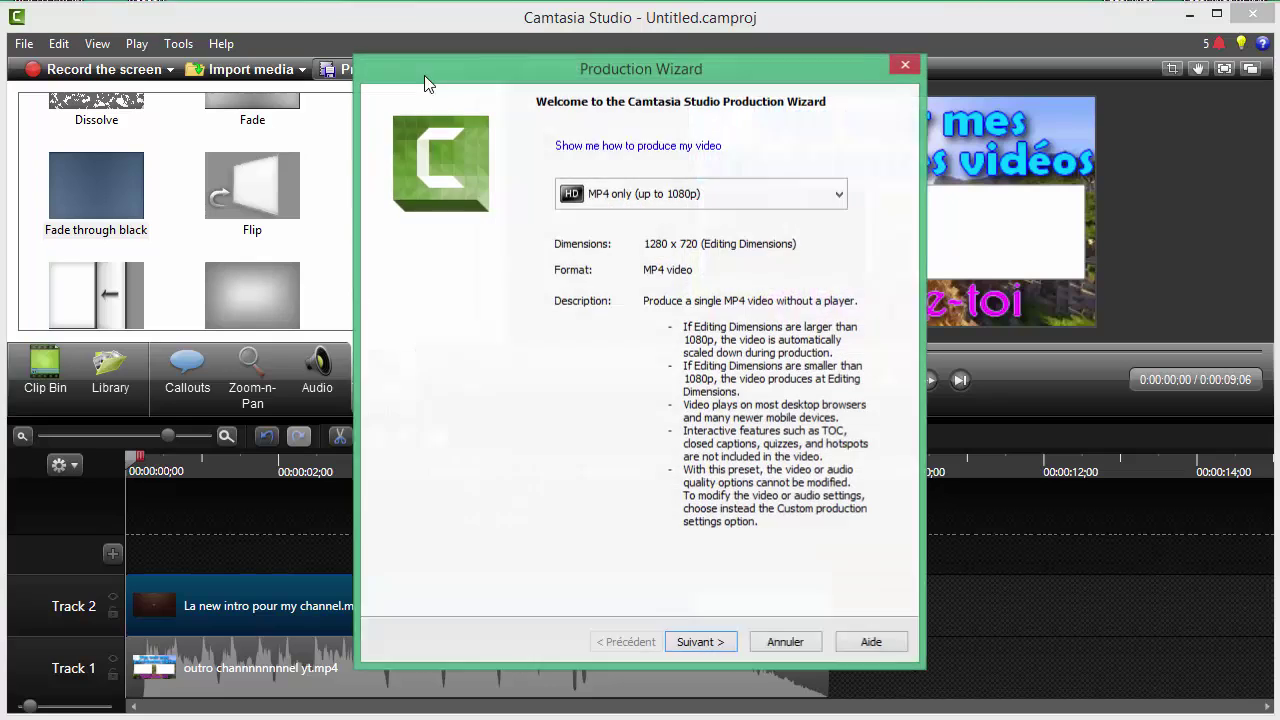
click(716, 199)
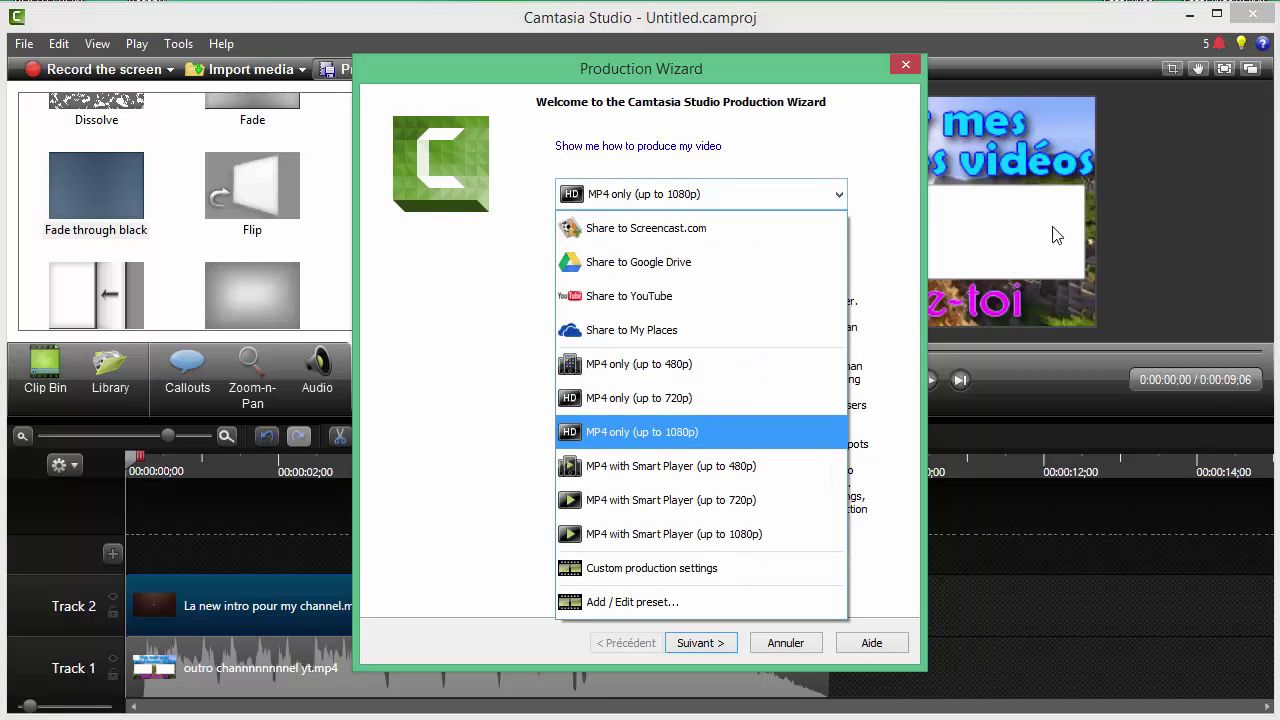
click(690, 432)
click(705, 642)
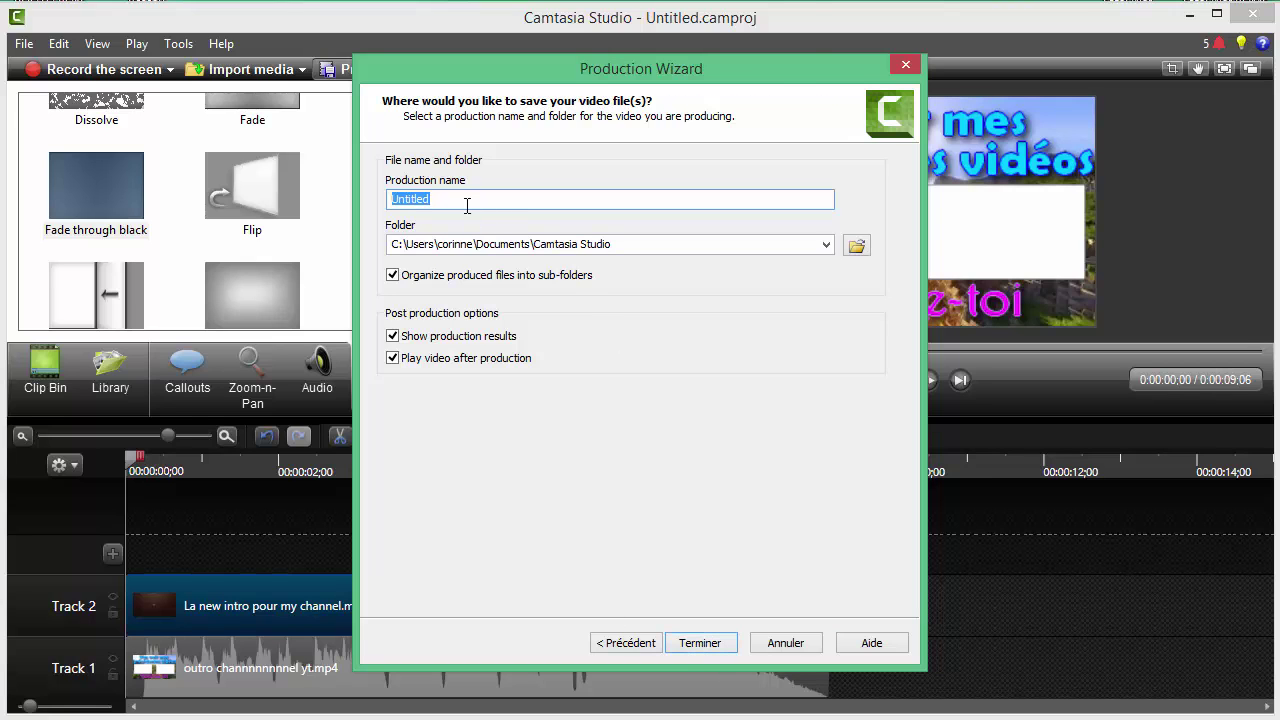
text(pour le rtuto)
click(719, 643)
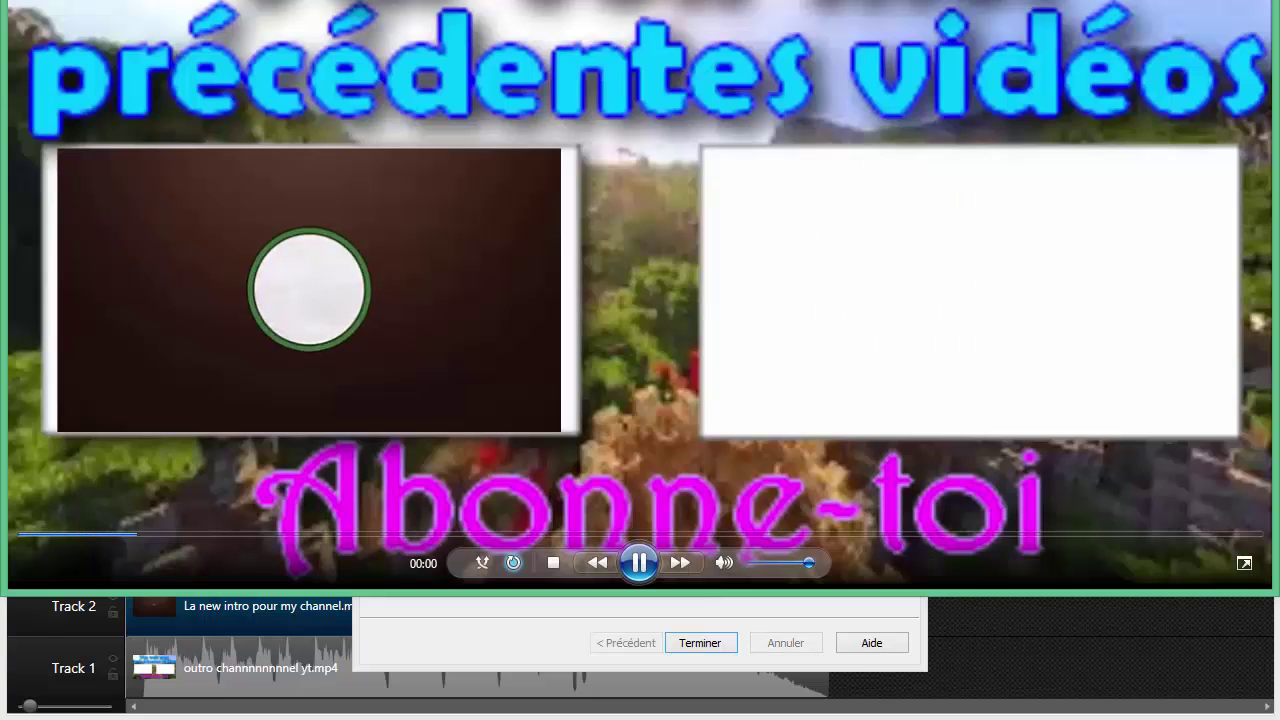
Close the automatic playback of the produced video and finish the production wizard
drag(962, 2, 955, 138)
click(1240, 2)
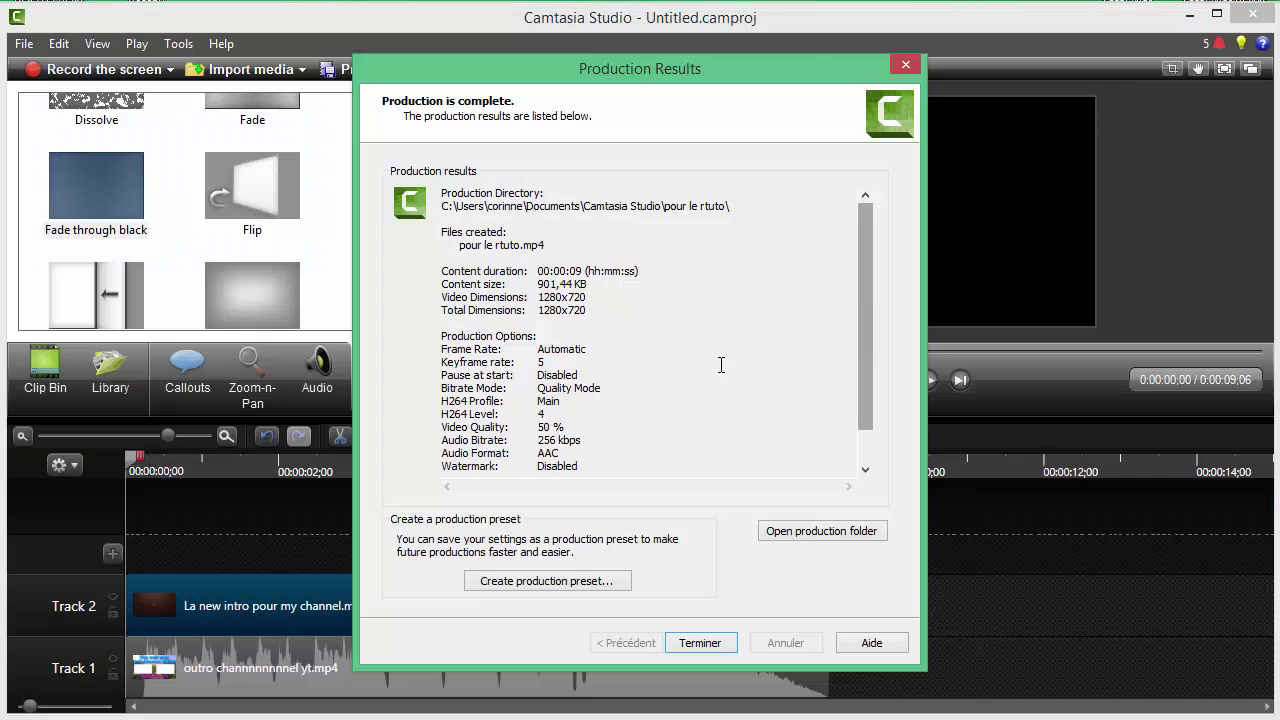
click(693, 646)
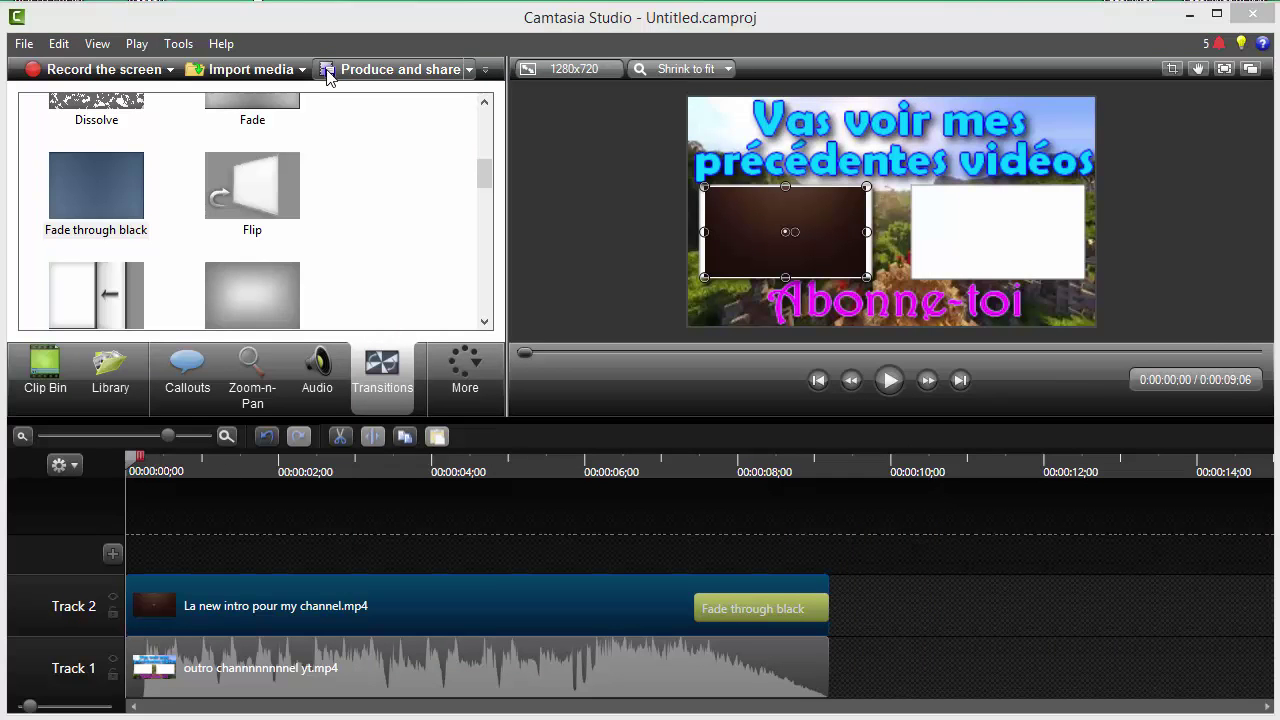
Open the produced video "pour le rtuto" in the media player, play it through, and close the player
key(super+e)
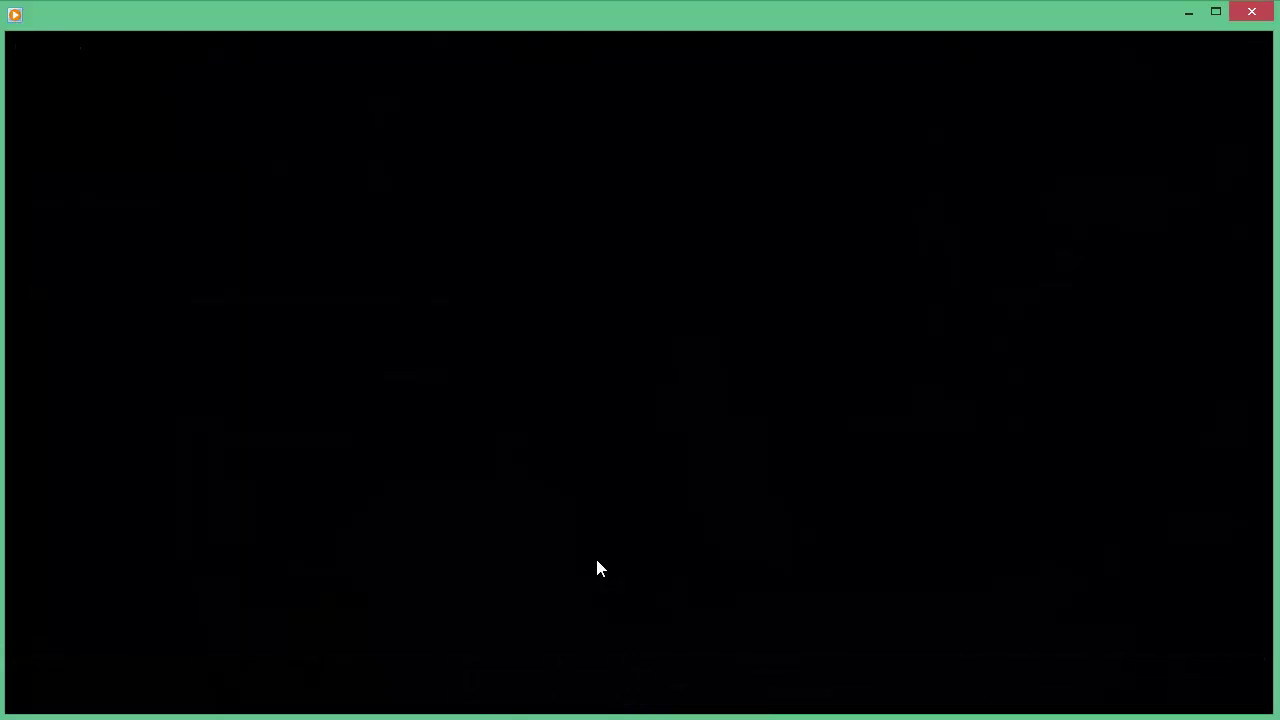
mouse_move(643, 543)
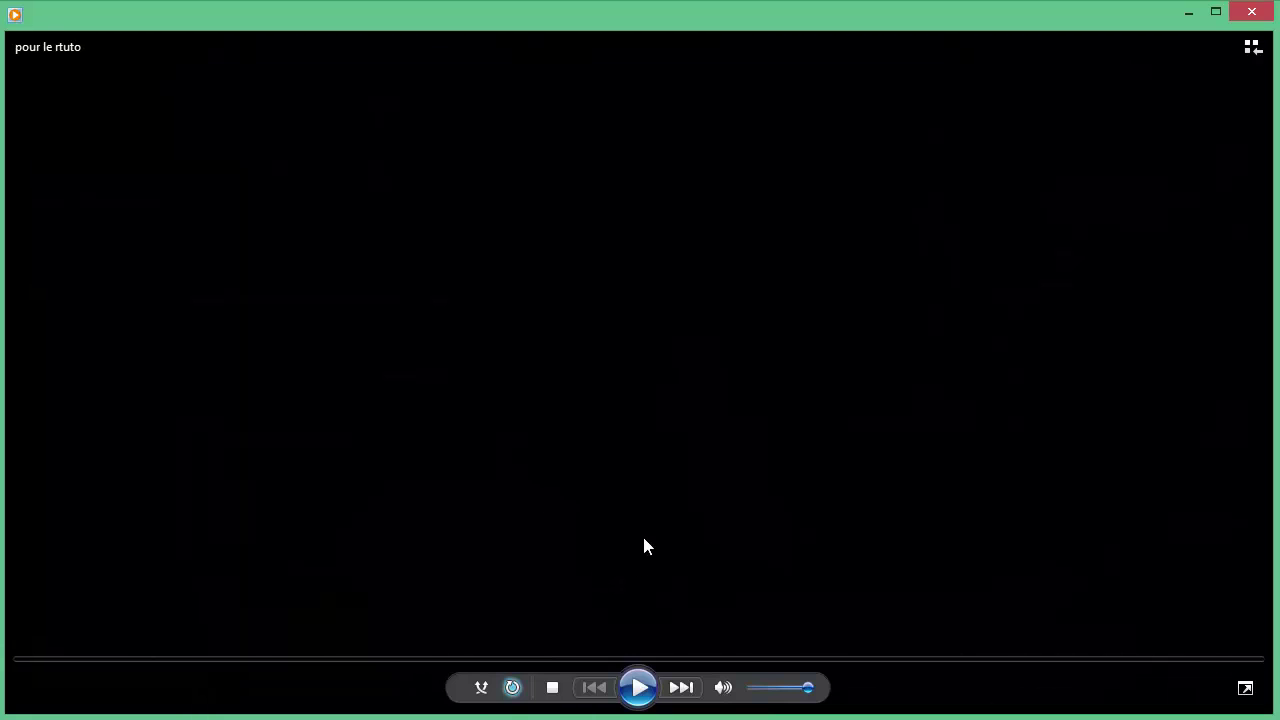
click(640, 688)
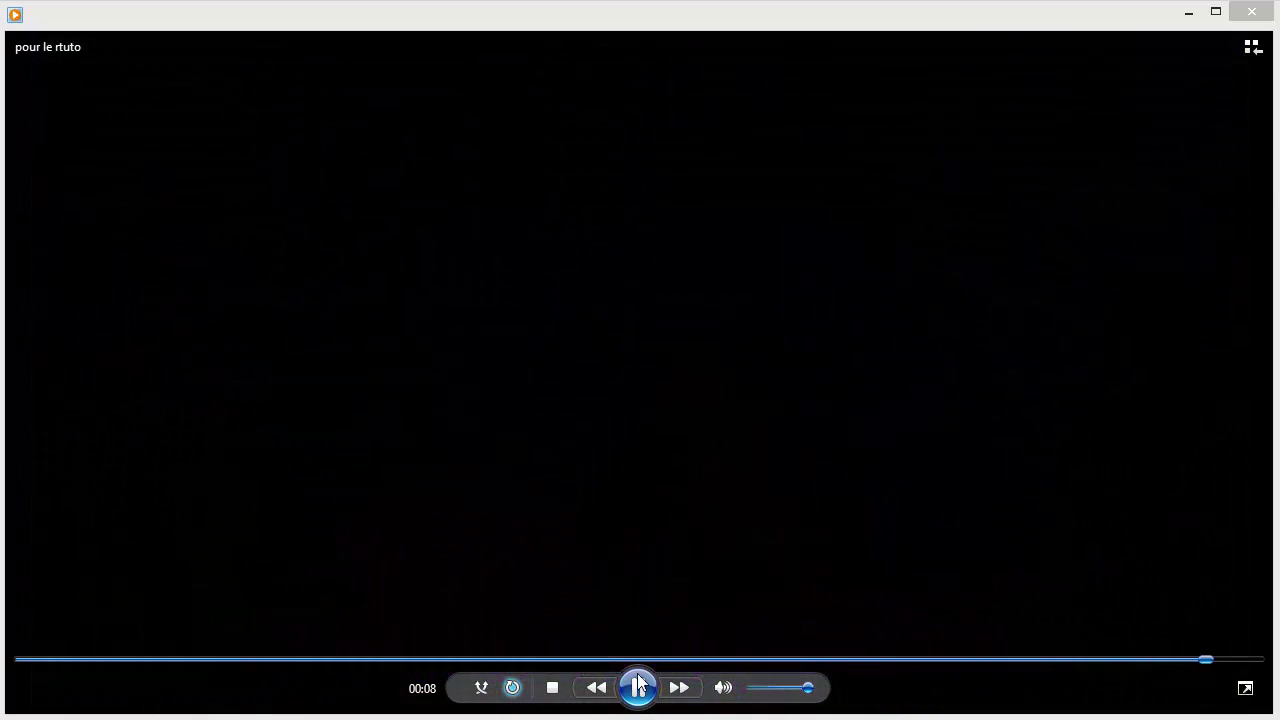
click(638, 688)
click(1252, 11)
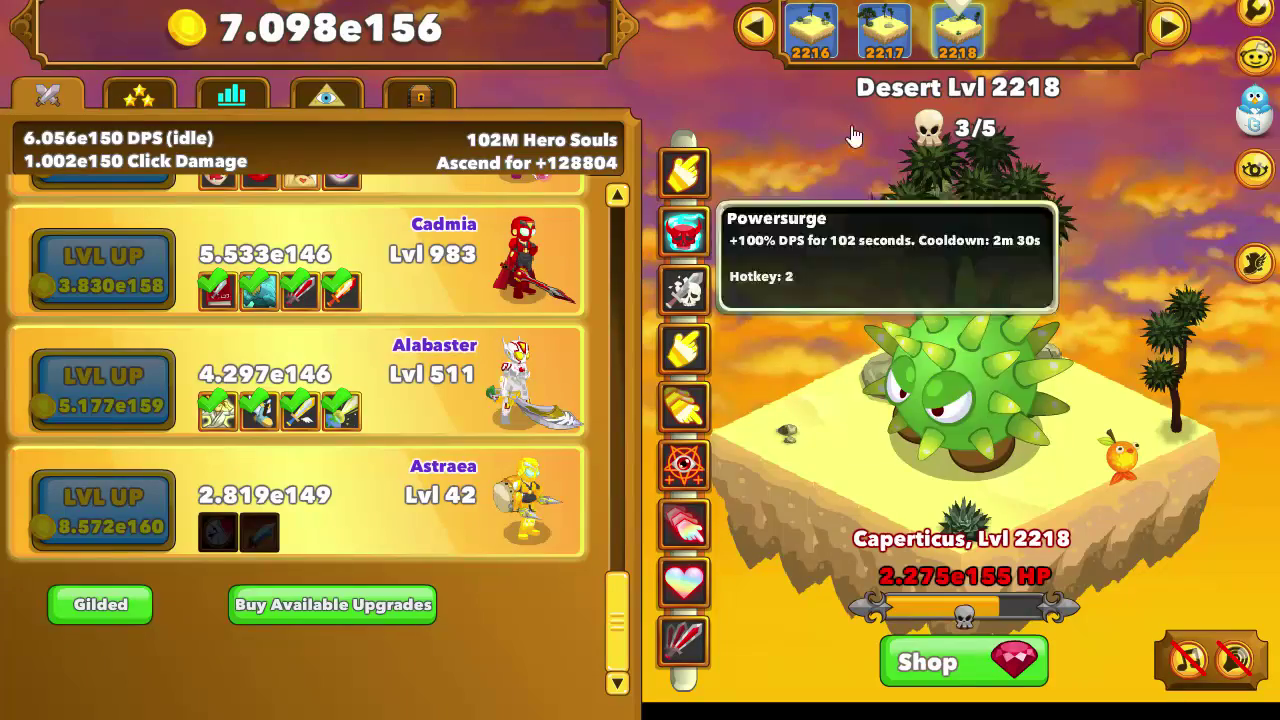
Switch to Clicker Heroes, reduce it to a smaller window, and collect the orange bonus creature beside the monster
click(1219, 0)
drag(972, 0, 1019, 26)
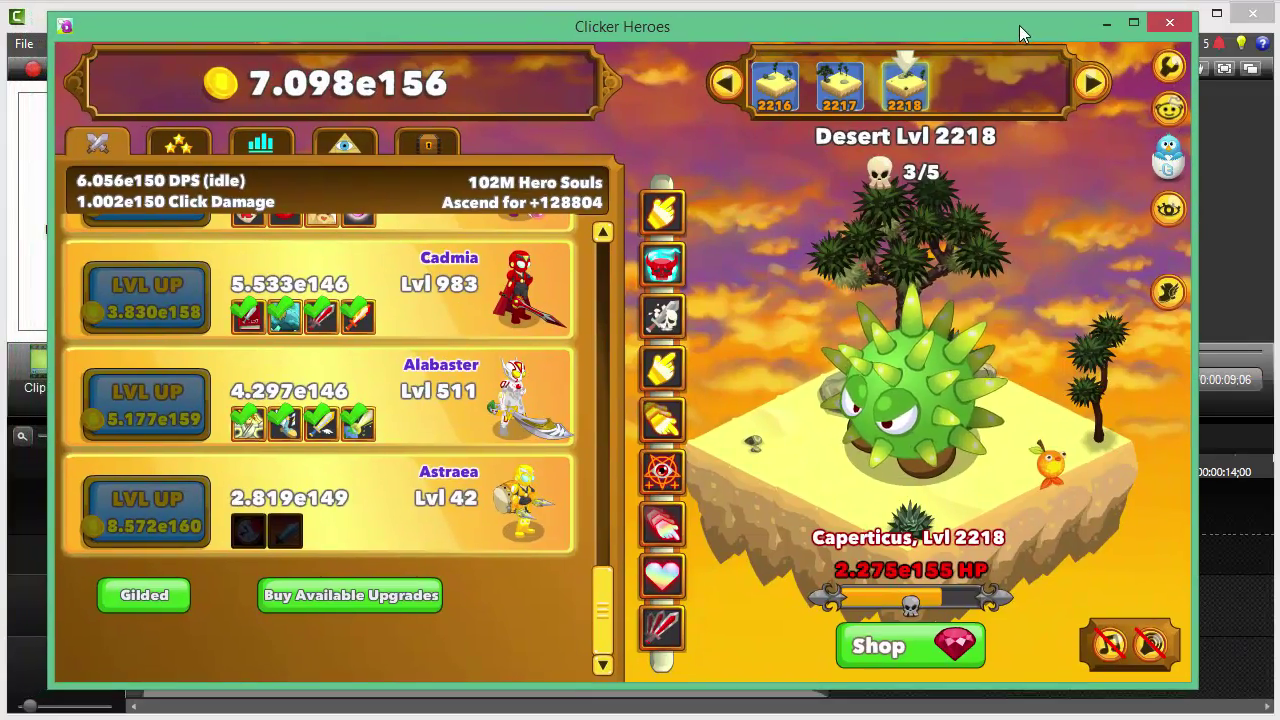
click(1050, 468)
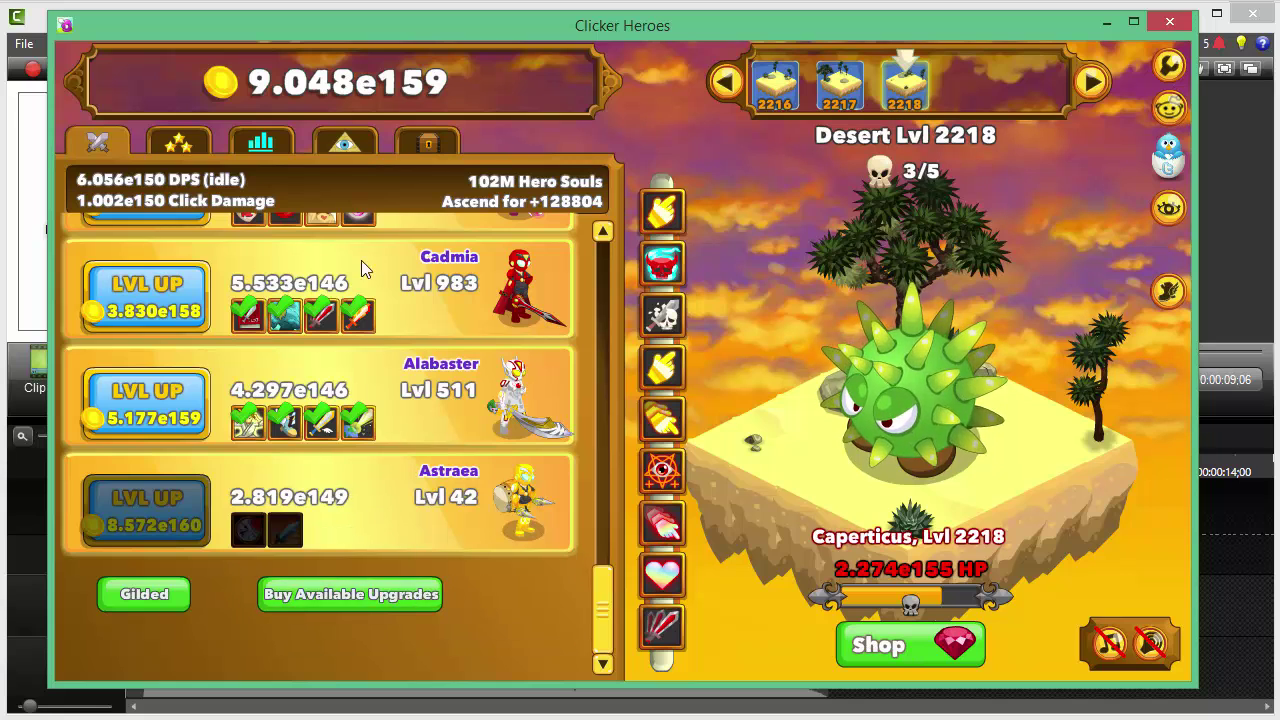
Look through the ancients, the equipped relics' bonuses, and the achievements in Clicker Heroes
click(350, 148)
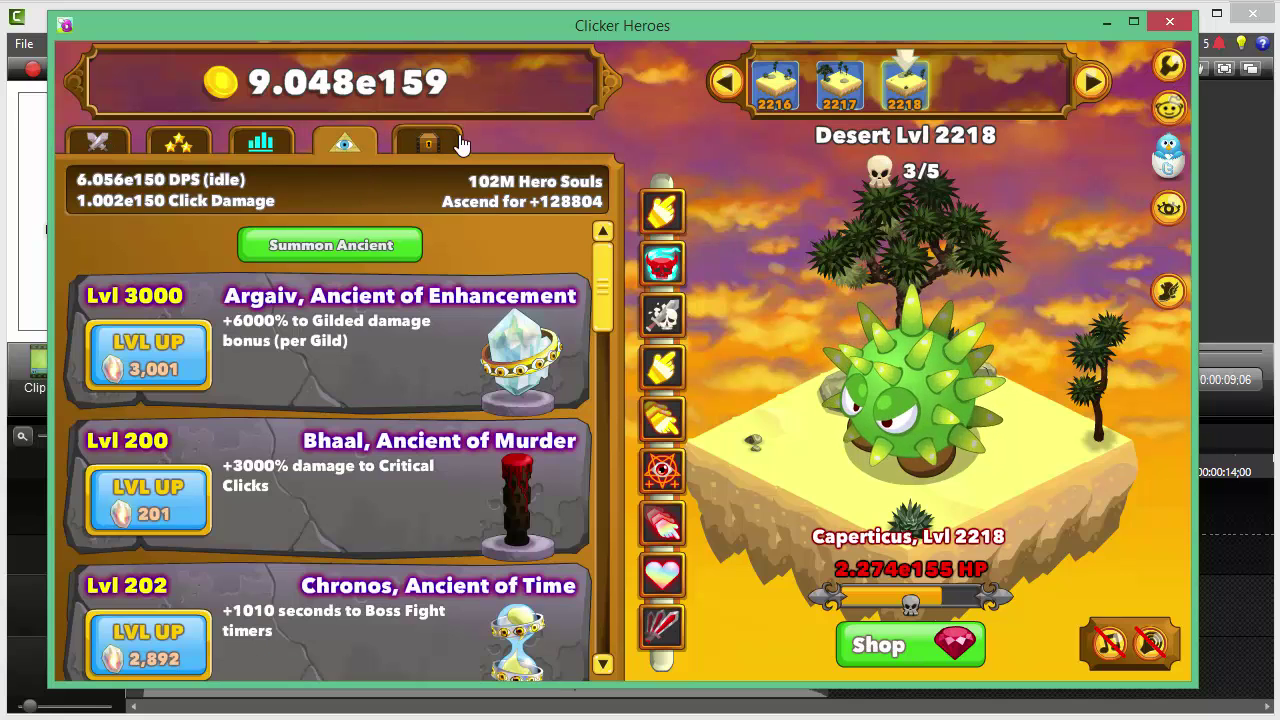
click(430, 145)
mouse_move(156, 275)
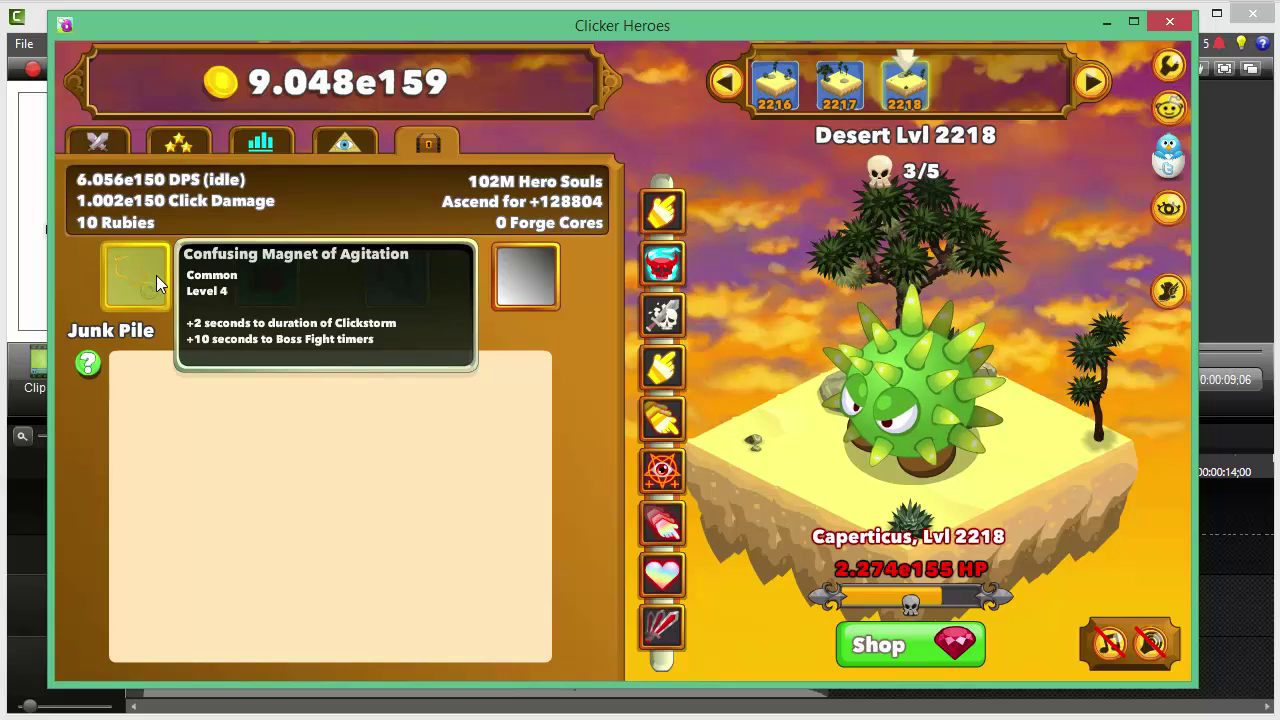
mouse_move(367, 300)
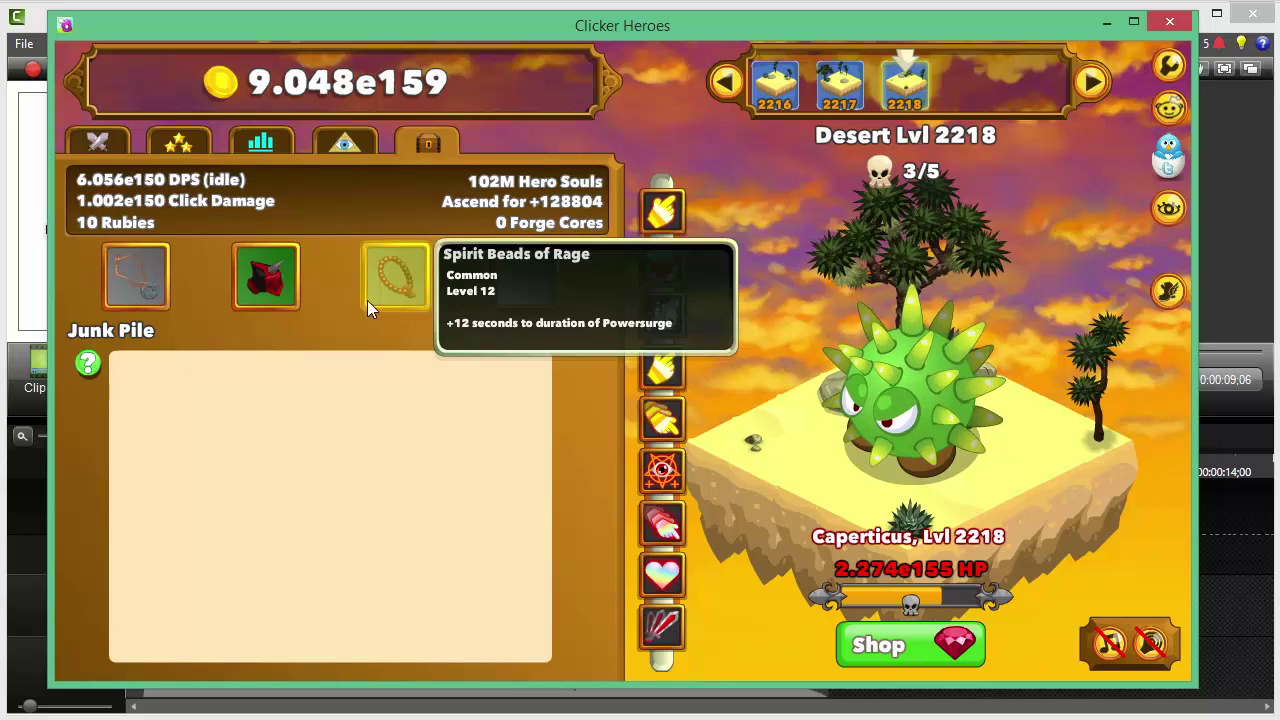
click(190, 152)
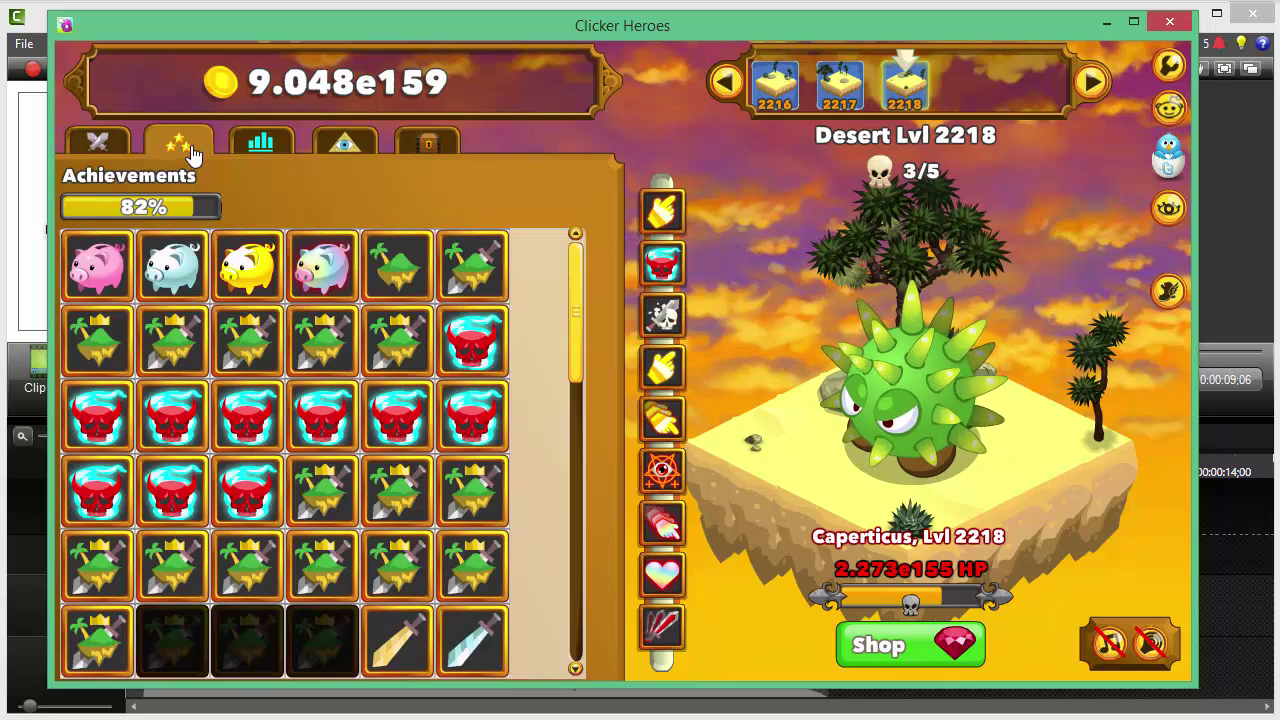
Examine the remaining Clicker Heroes achievements through the end of the list, and minimize the game to return to Camtasia Studio
scroll(356, 309, down, 1)
scroll(356, 309, down, 2)
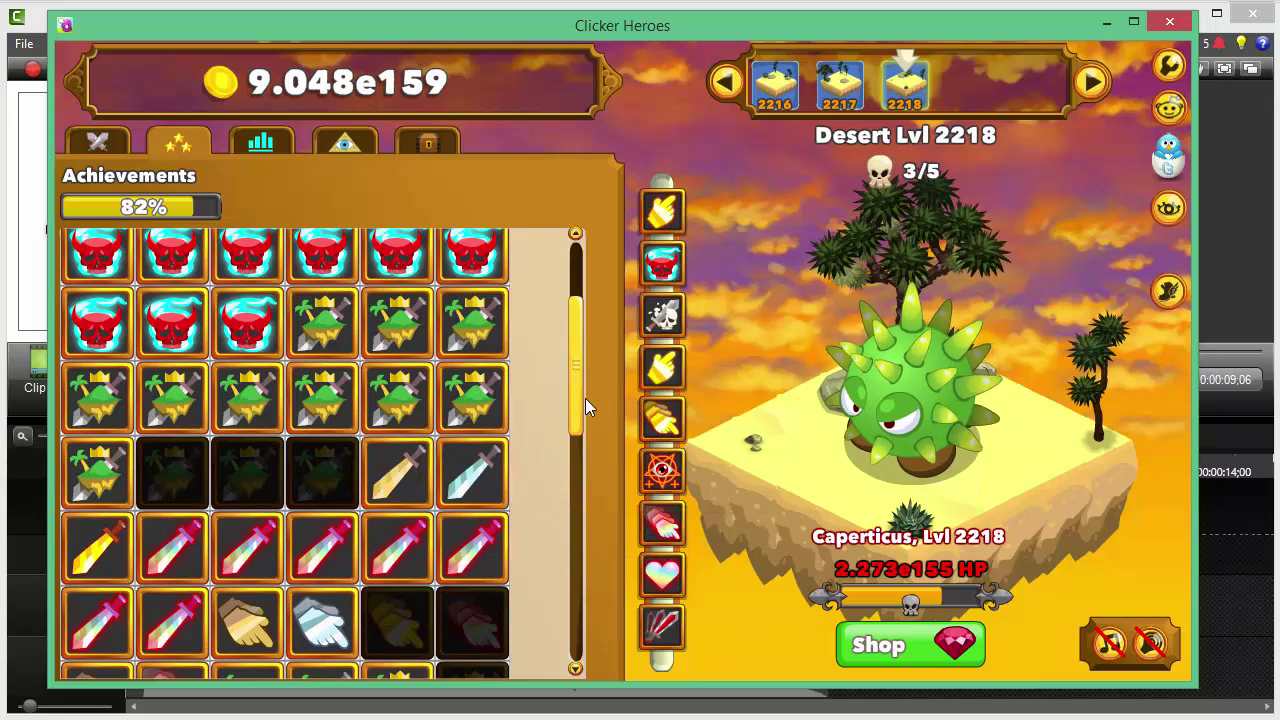
drag(574, 403, 576, 512)
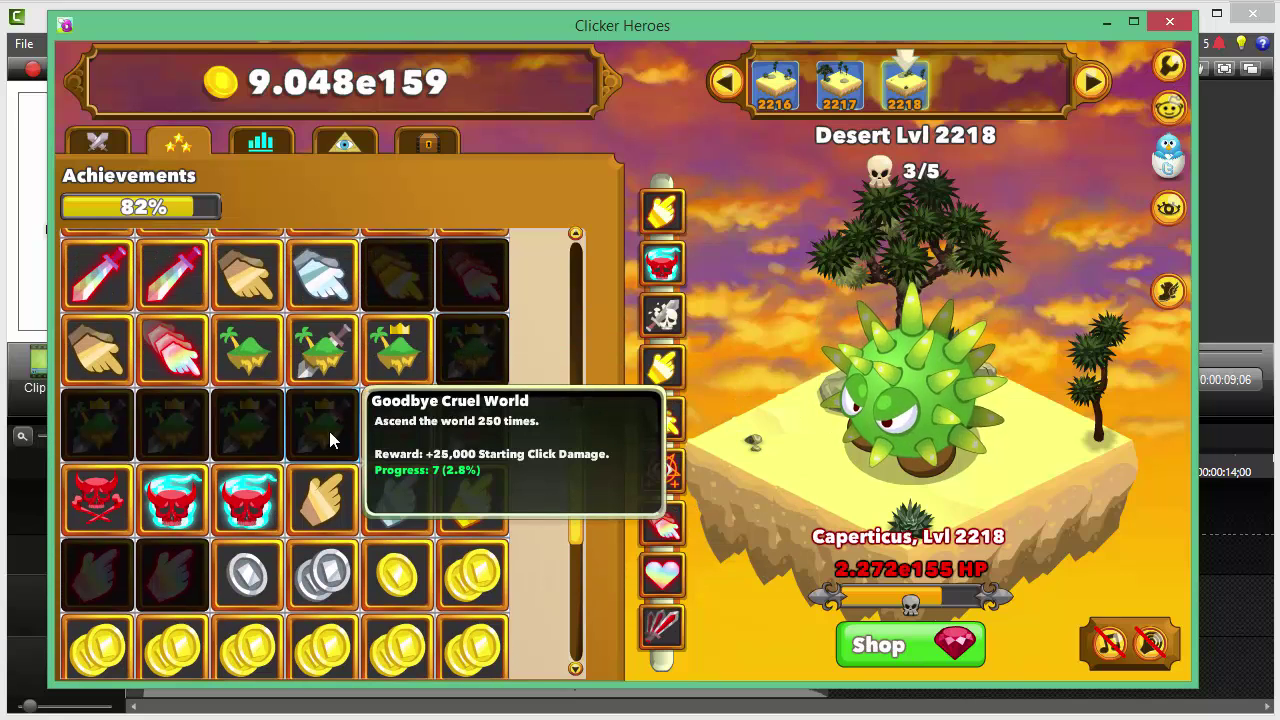
scroll(200, 578, down, 5)
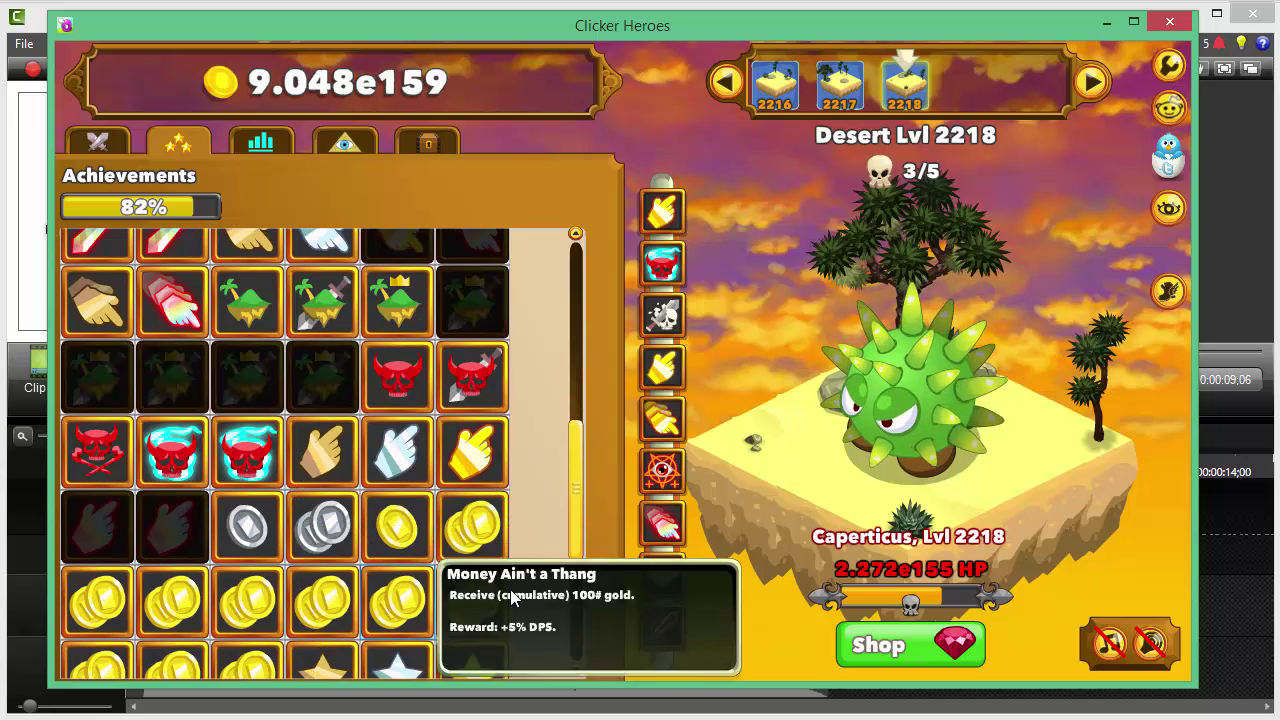
scroll(547, 595, down, 1)
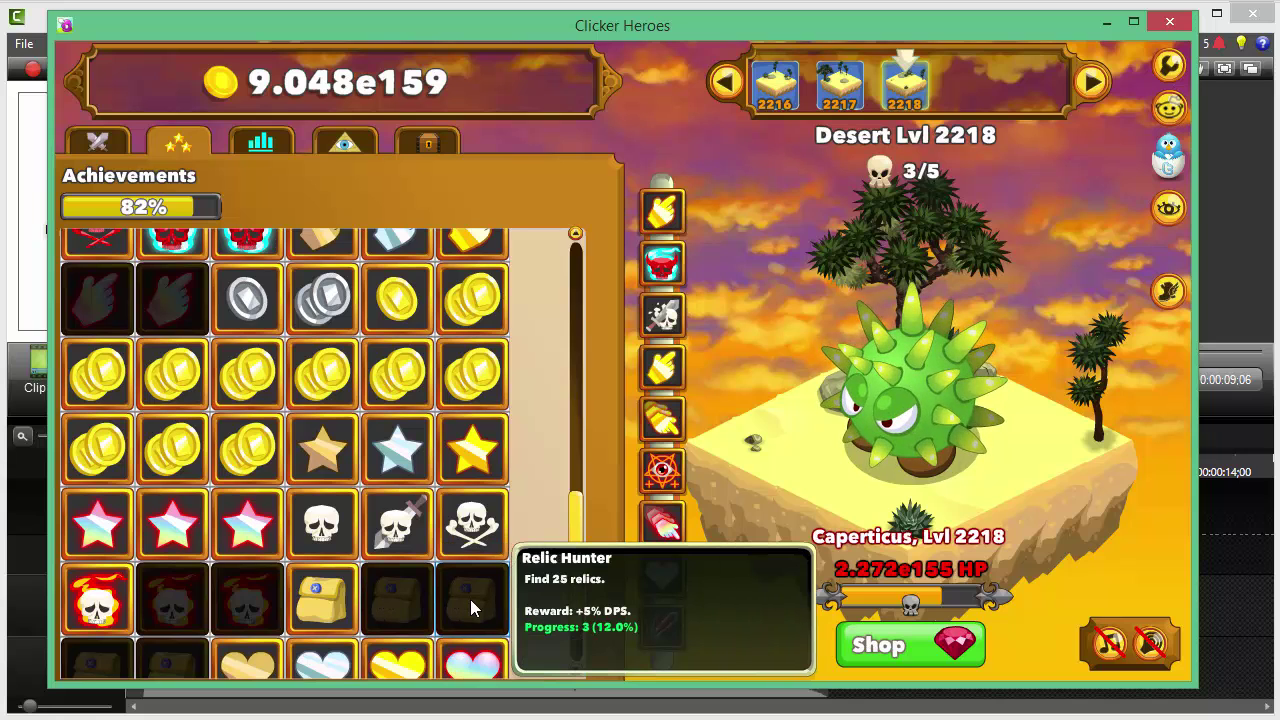
scroll(470, 599, down, 1)
scroll(468, 605, down, 1)
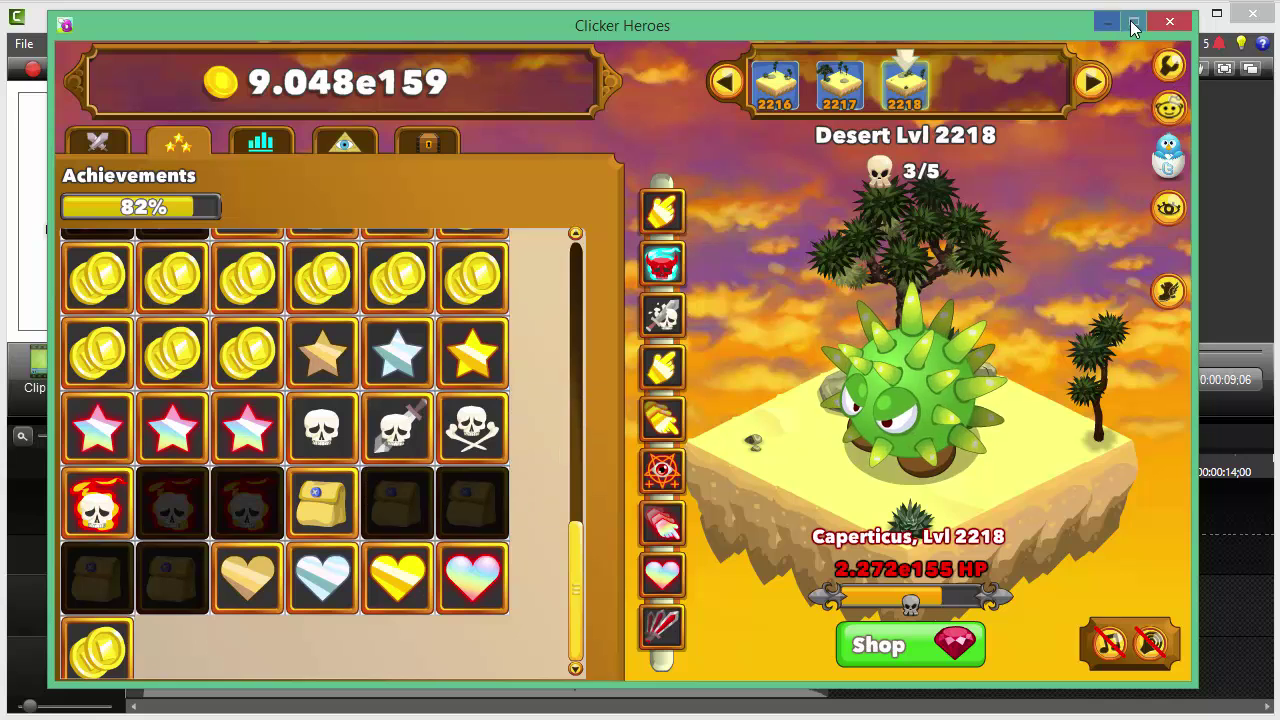
click(1097, 28)
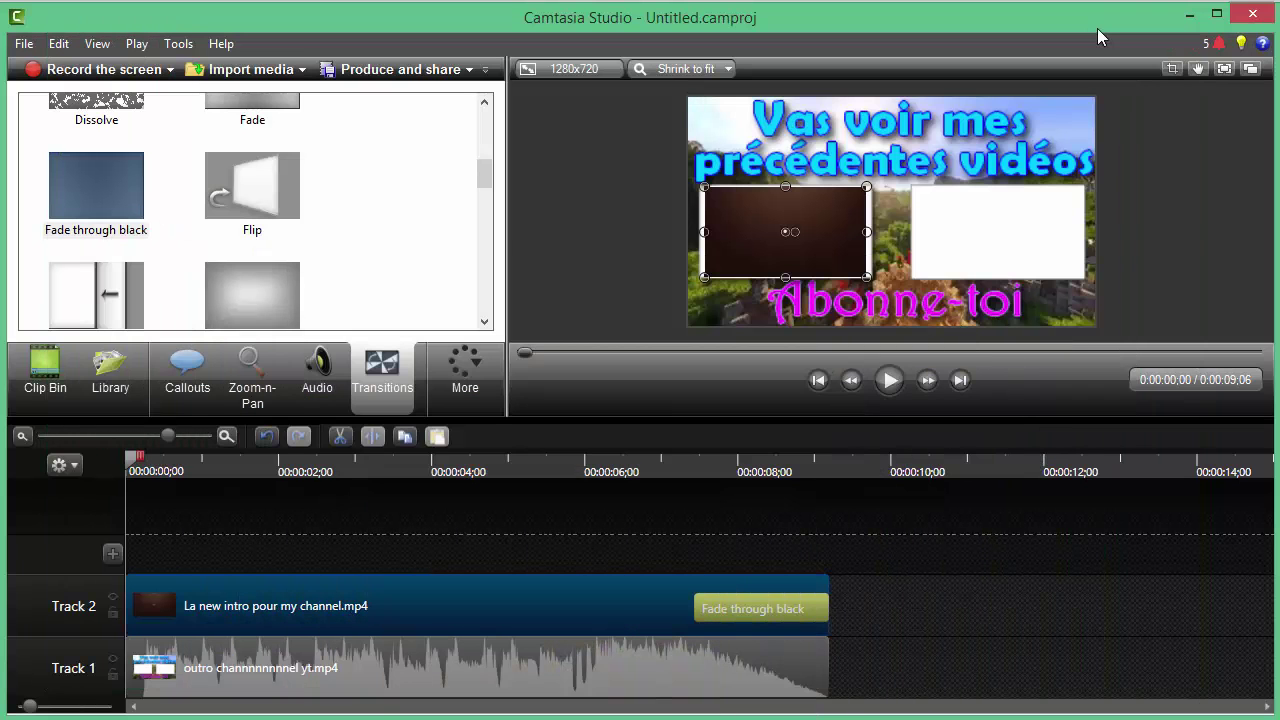